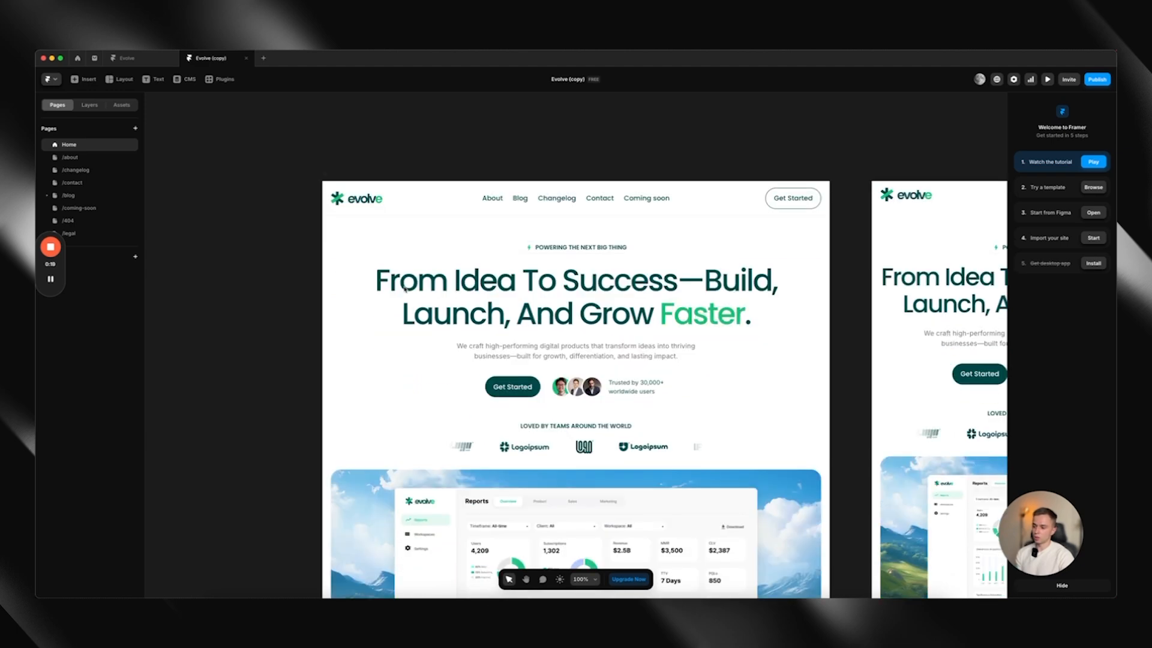
scroll(437, 329, "down", 5)
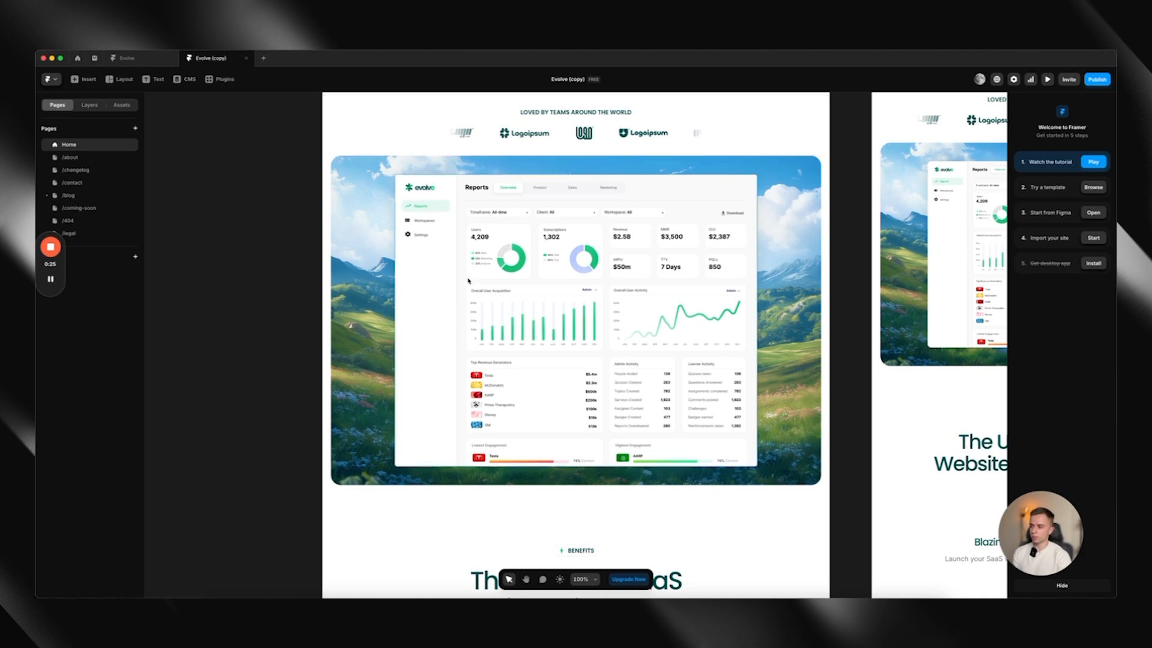
Look over the home page's hero heading and dashboard image, and the project's list of assets
scroll(438, 332, "up", 7)
left_click(596, 246)
double_click(595, 246)
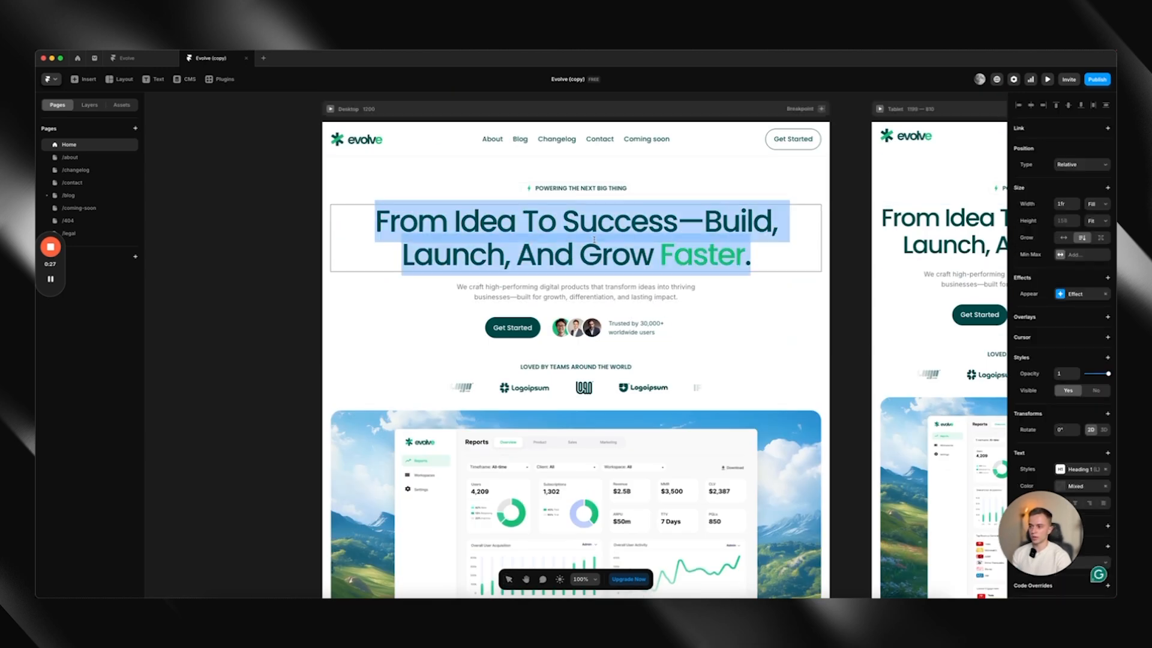
left_click(761, 432)
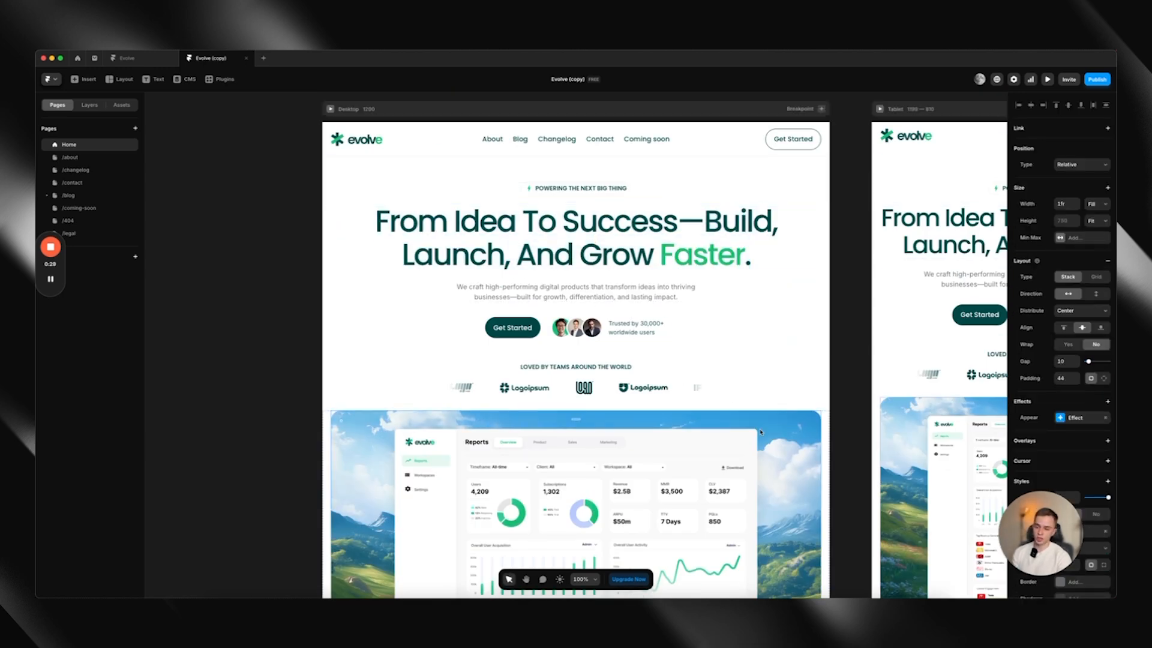
scroll(760, 432, "down", 1)
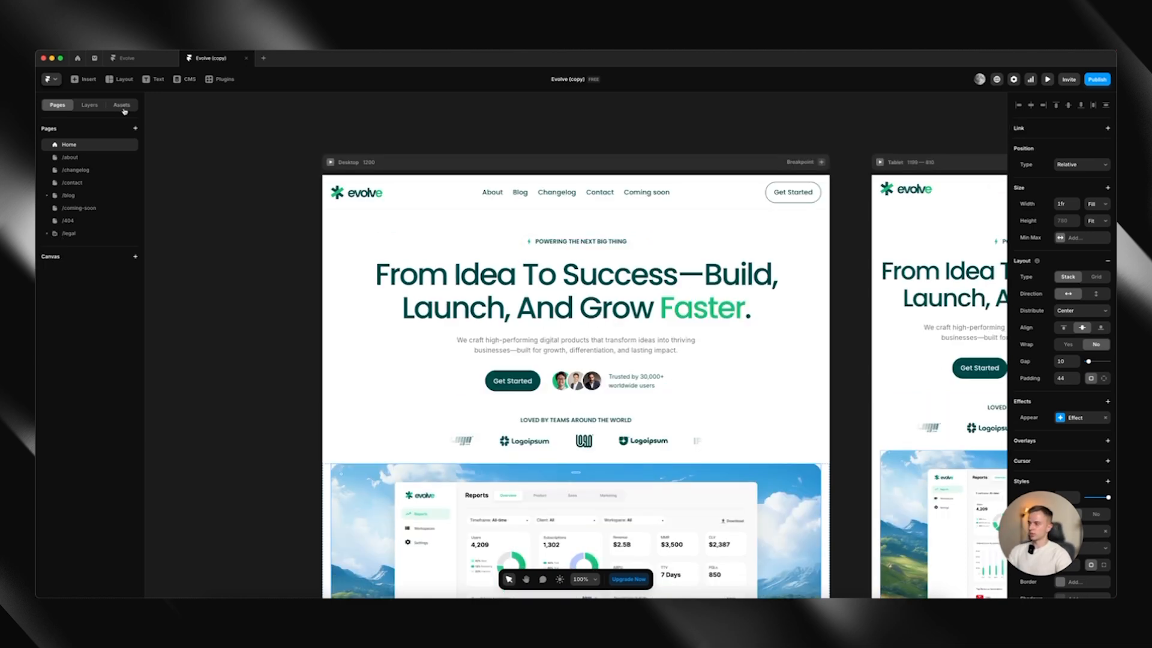
left_click(122, 107)
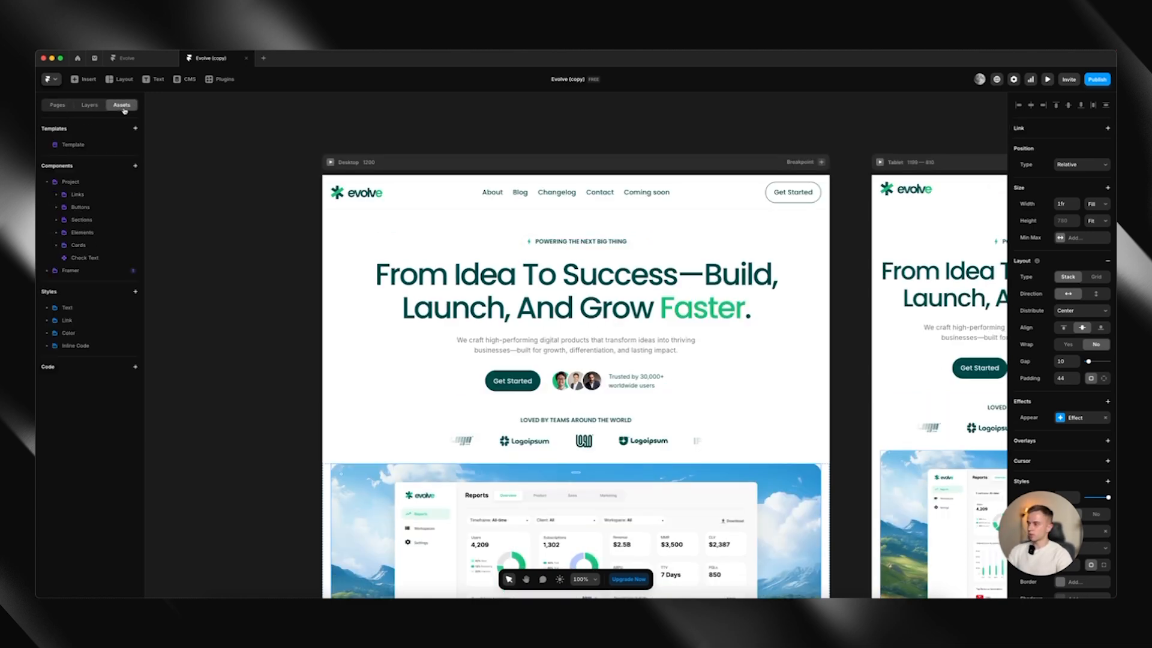
left_click(55, 108)
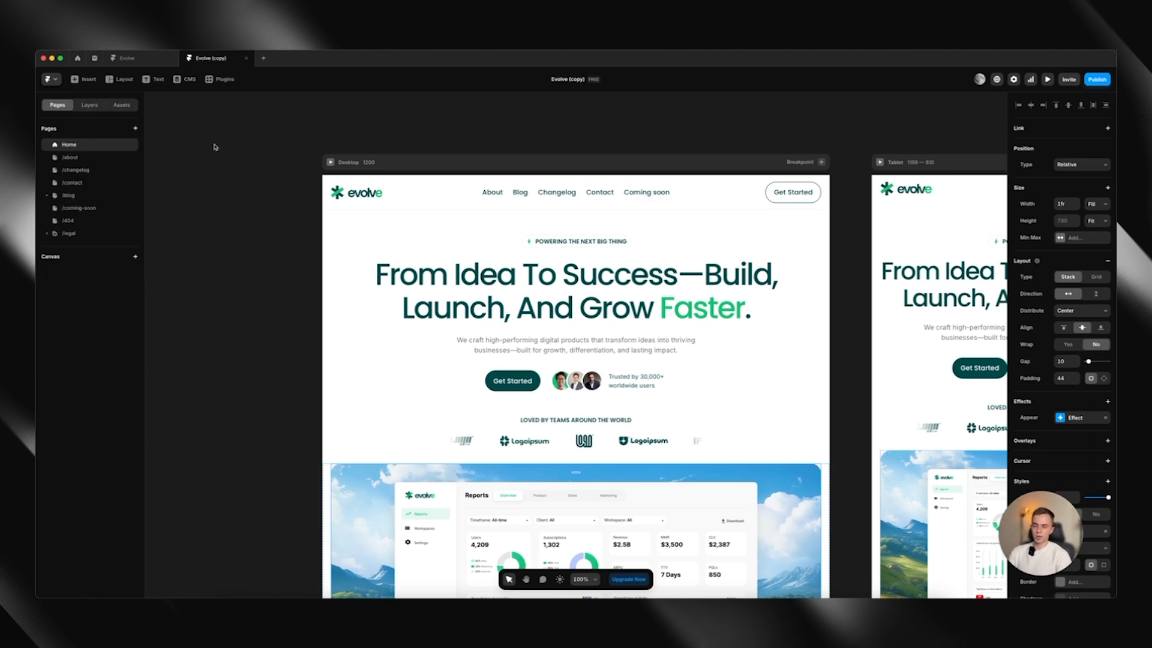
Change the Dark colour style from the project's colour styles to a dark navy blue, about 001747
left_click(122, 106)
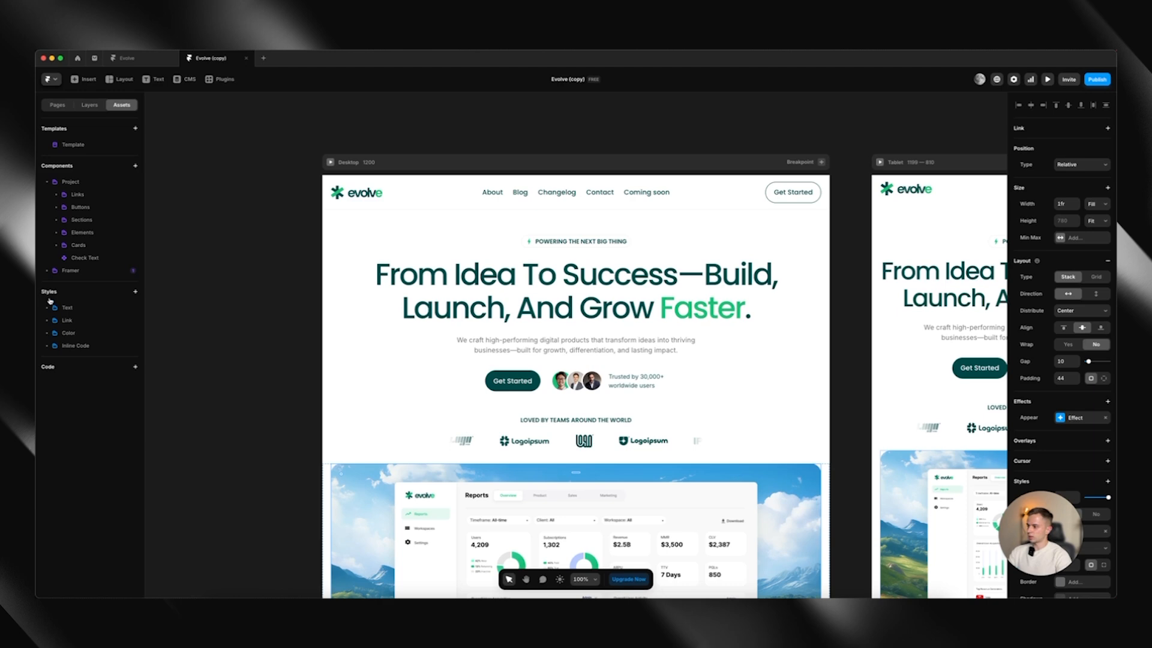
left_click(47, 334)
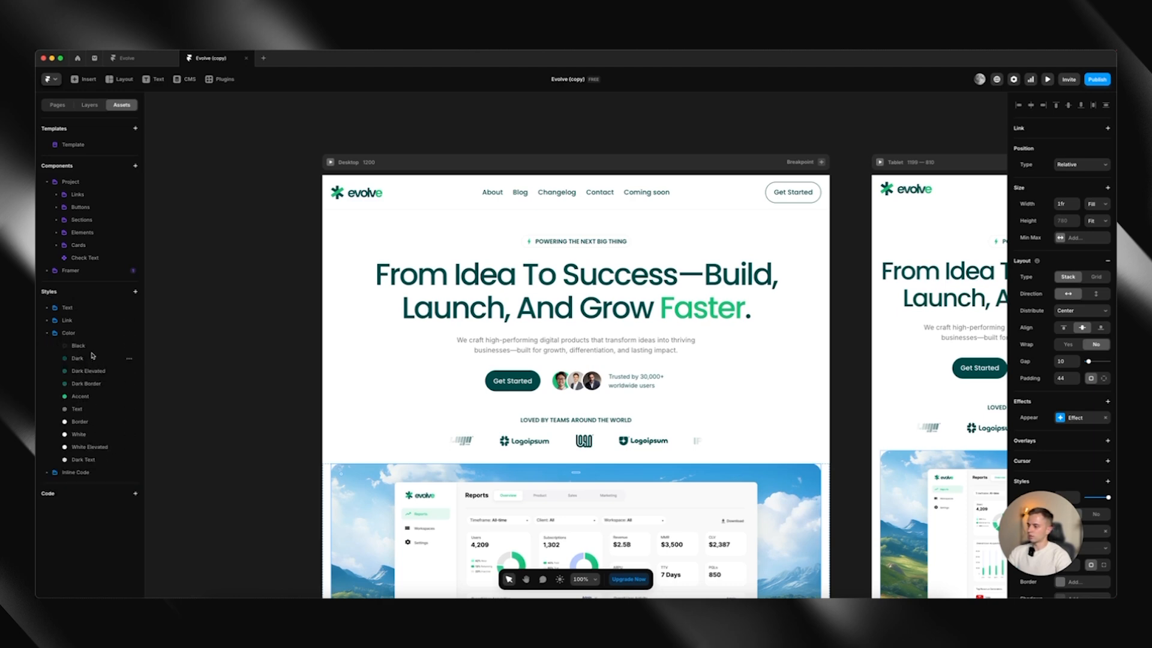
scroll(345, 276, "down", 2)
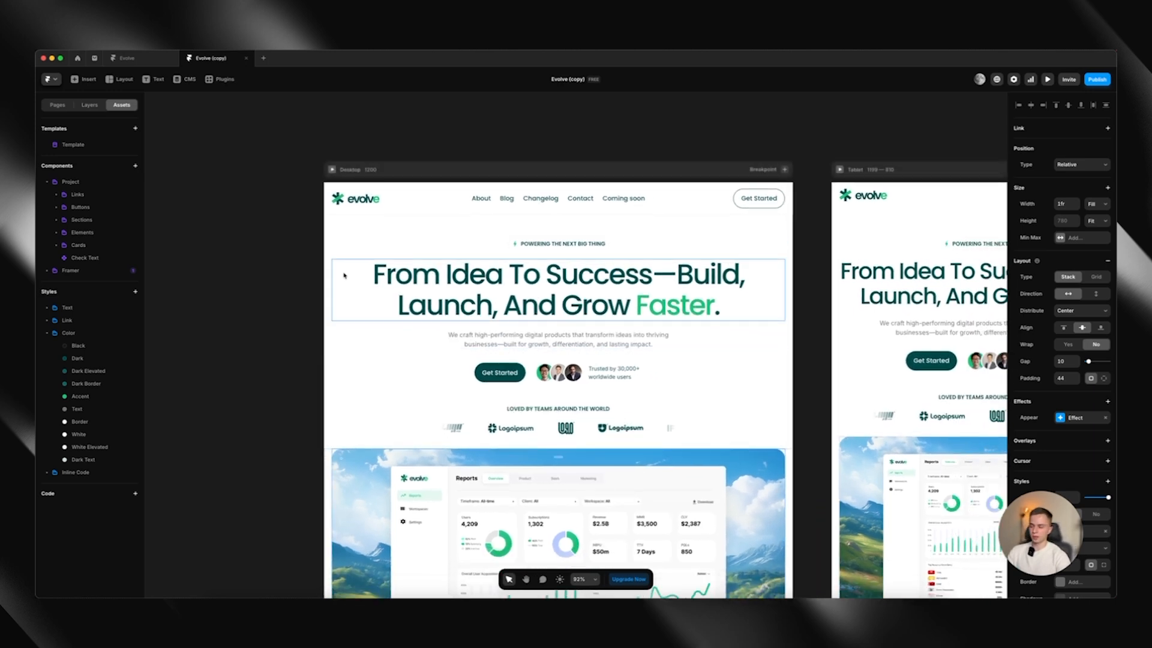
left_click(101, 361)
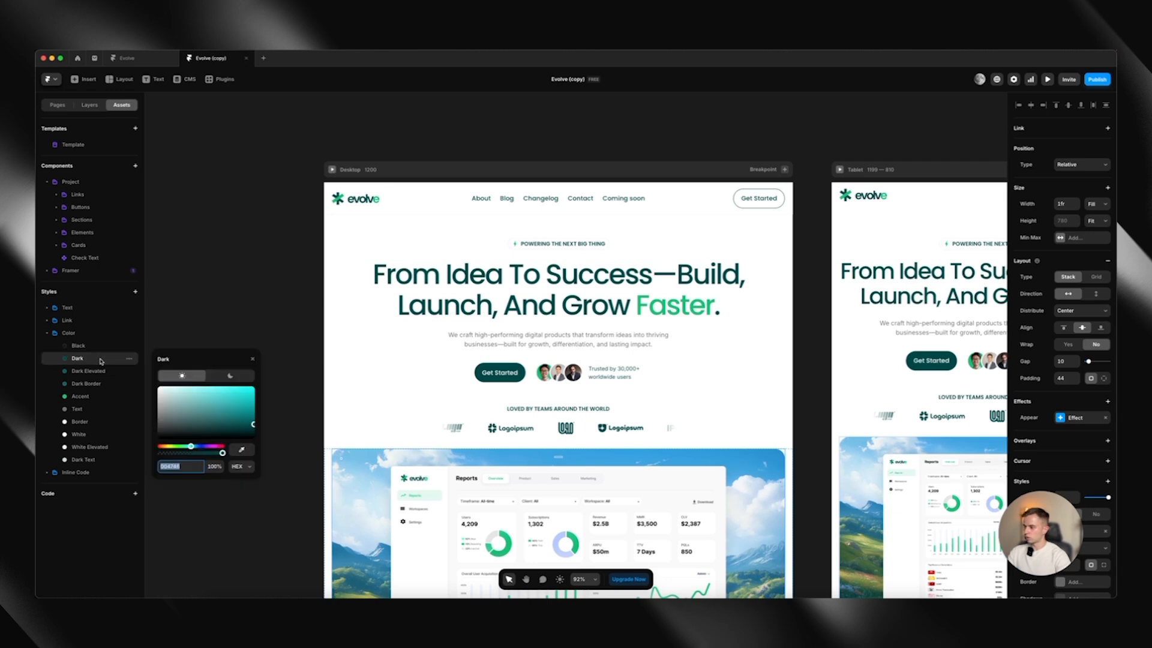
left_click(70, 353)
left_click(74, 358)
left_click(199, 448)
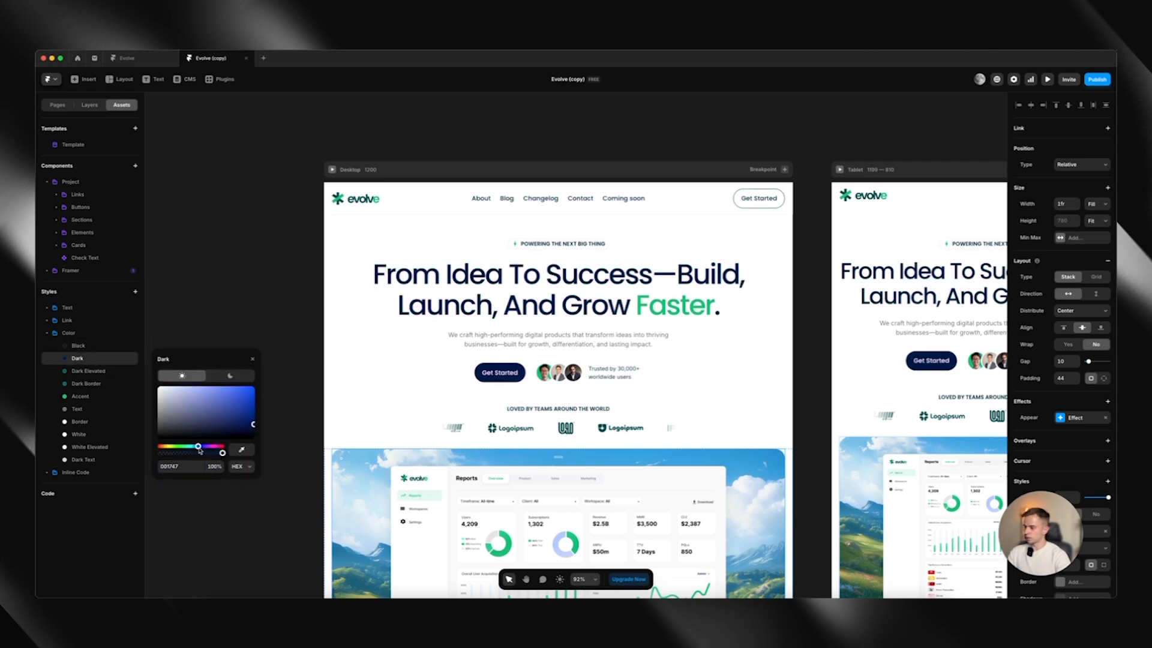
left_click_drag(200, 450, 202, 450)
Shift the hues of the Dark Elevated and Dark Border colour styles to navy blue, with Dark Elevated at about 0A2059
left_click(115, 372)
mouse_move(197, 460)
left_mouse_down()
mouse_move(199, 475)
mouse_move(198, 460)
left_mouse_up()
left_click(104, 385)
left_click(80, 370)
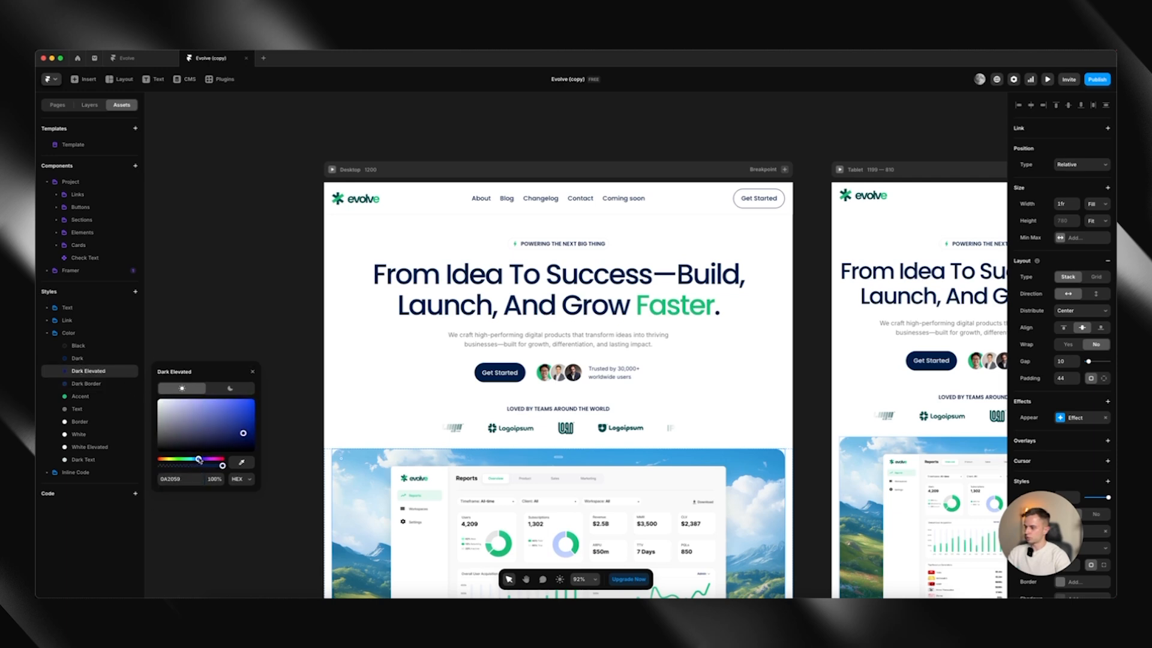
left_click(96, 360)
left_click(98, 368)
left_click_drag(198, 460, 198, 460)
left_click(99, 386)
Change the Accent colour style to a bright blue, 0C7DED
left_click(112, 397)
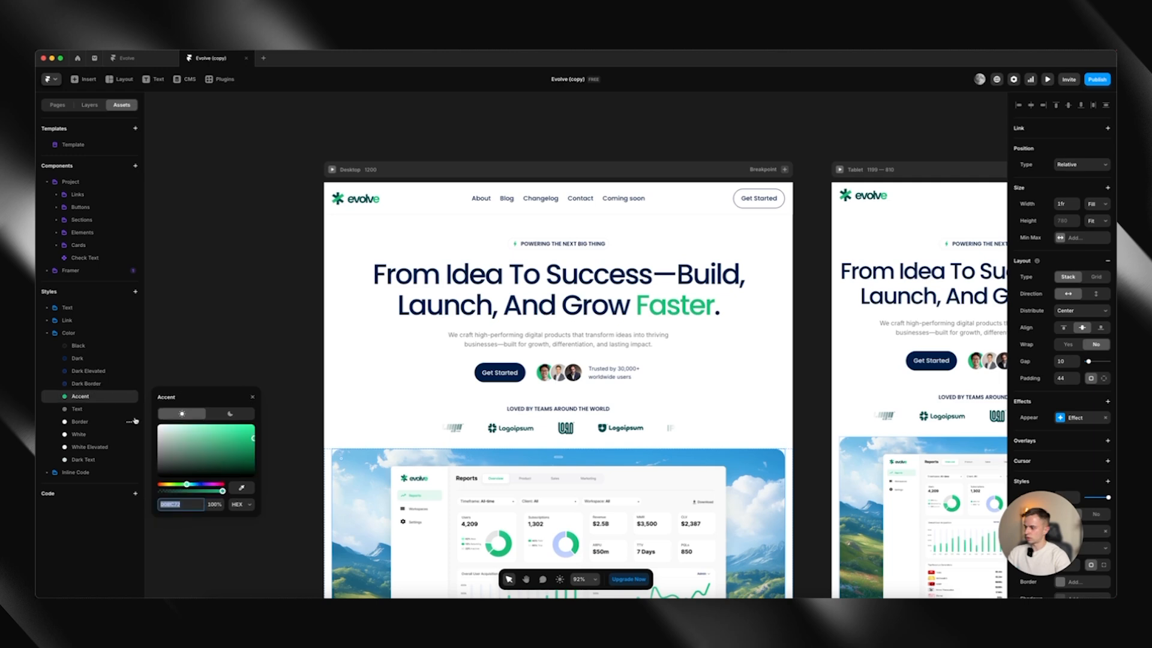
left_click_drag(199, 485, 197, 487)
left_click_drag(236, 431, 249, 428)
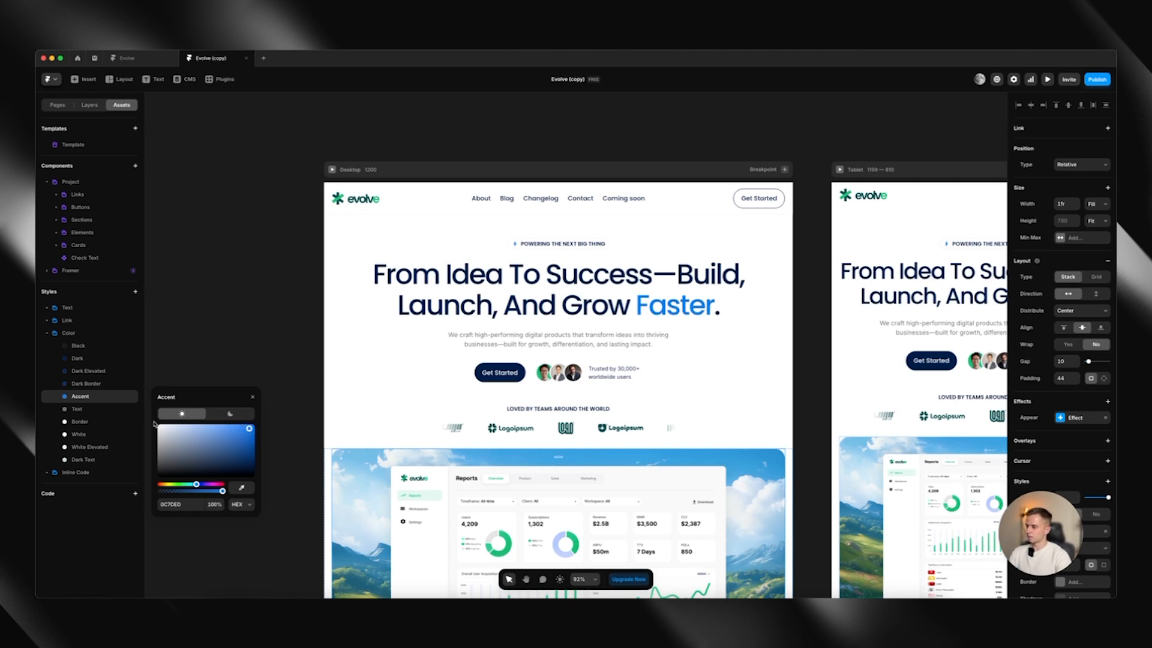
left_click(95, 411)
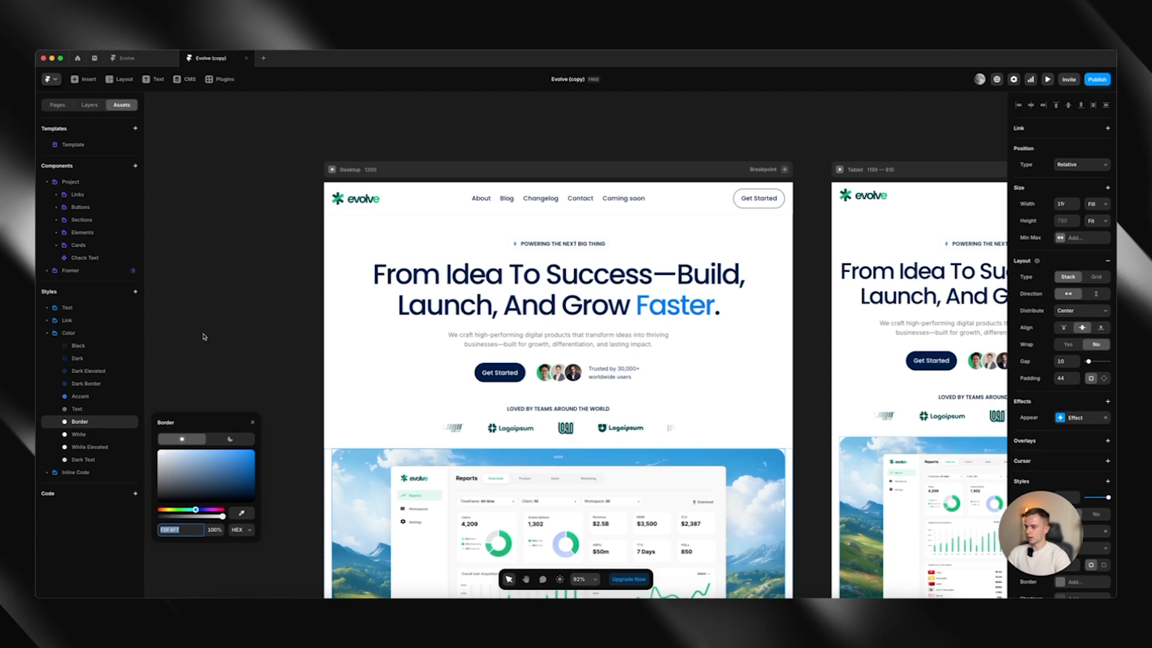
left_click(291, 308)
Review the home page sections from Benefits through Pricing to Get Started for colours and images that do not match the blue palette
scroll(324, 324, "down", 15)
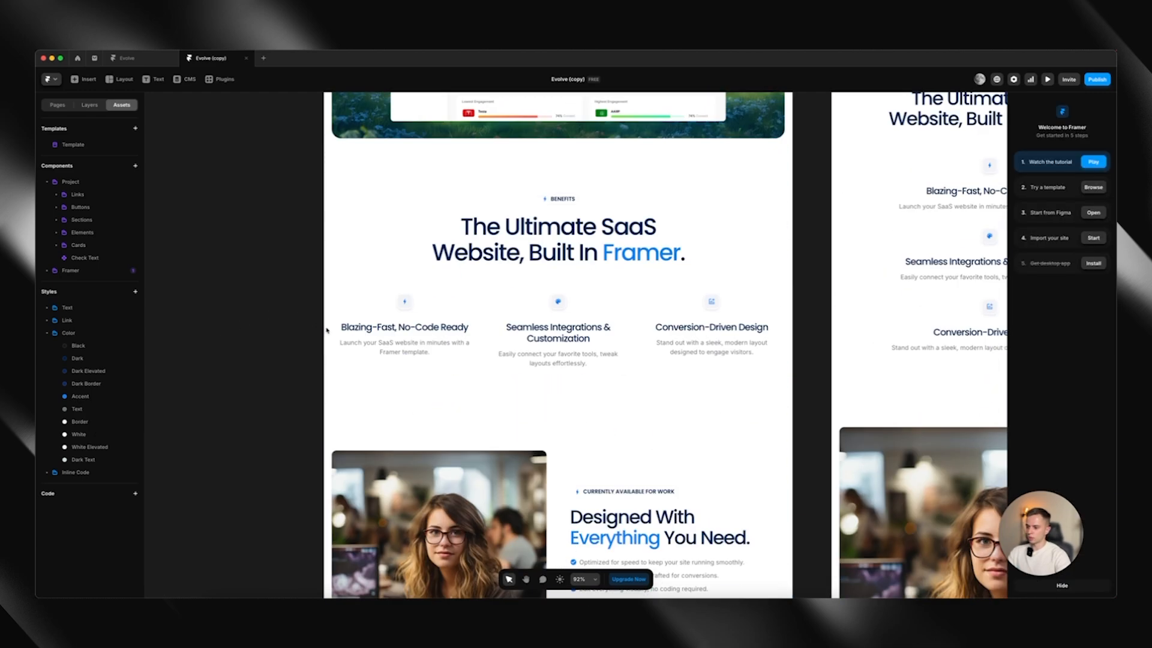
scroll(327, 329, "down", 8)
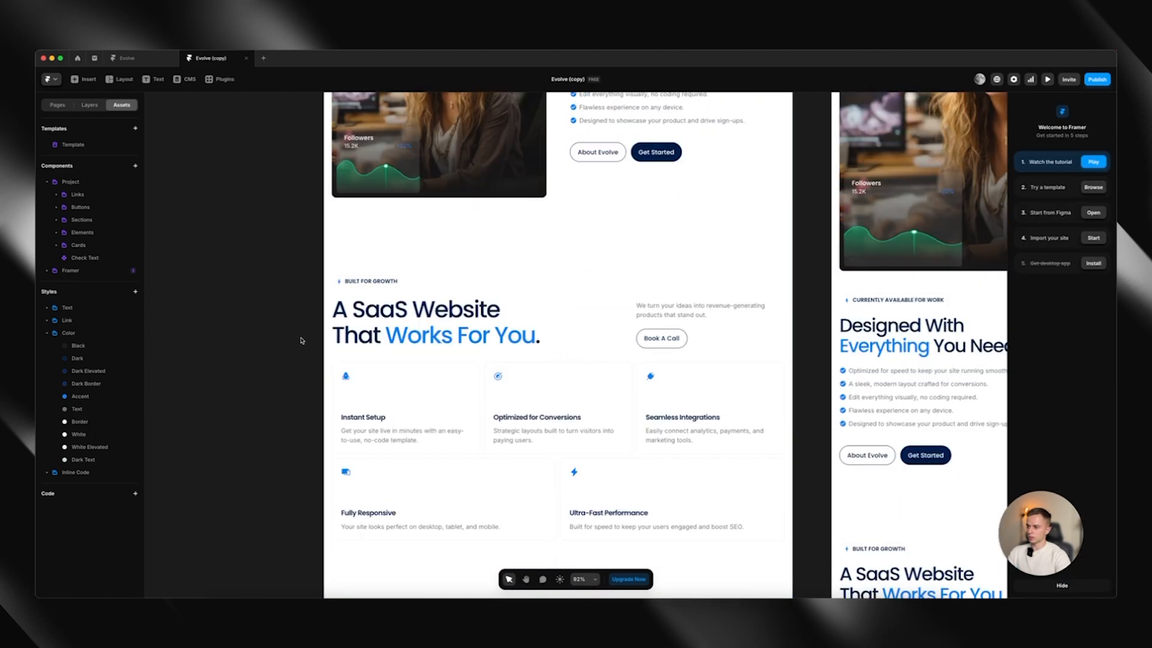
scroll(306, 341, "down", 8)
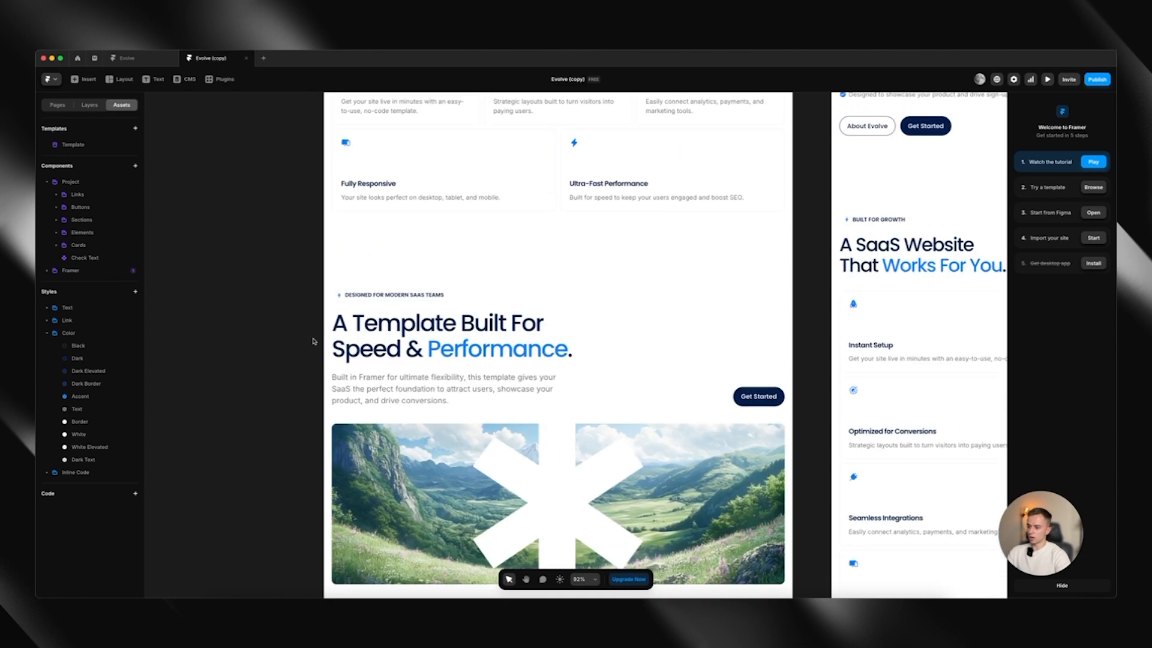
scroll(316, 342, "down", 7)
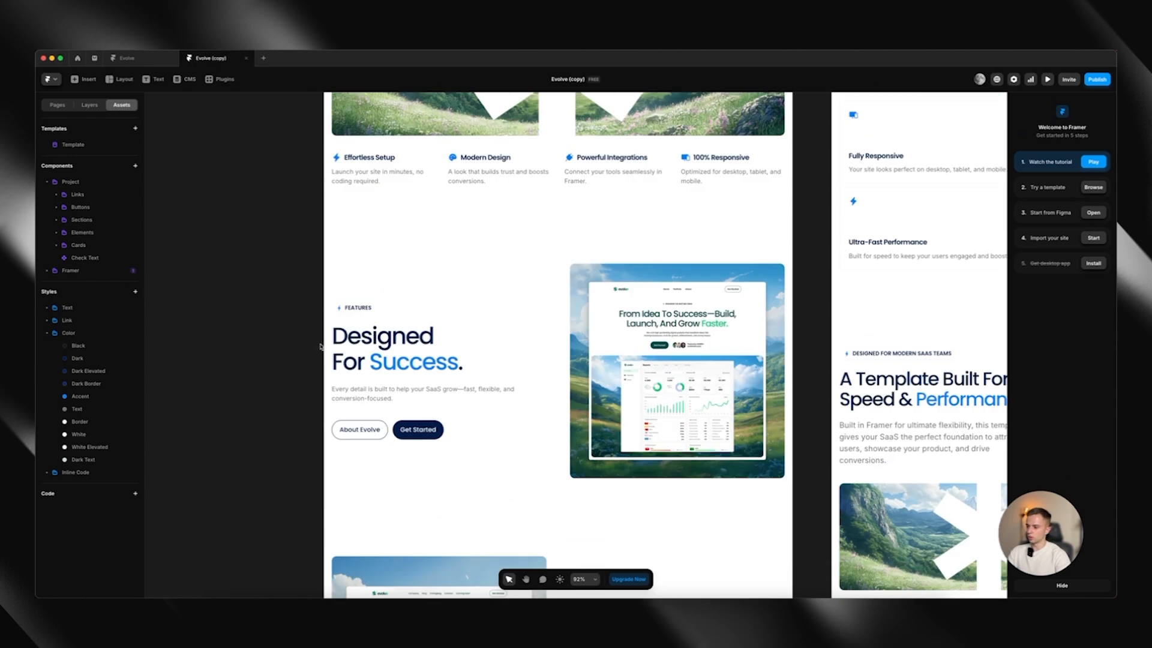
scroll(402, 371, "down", 5)
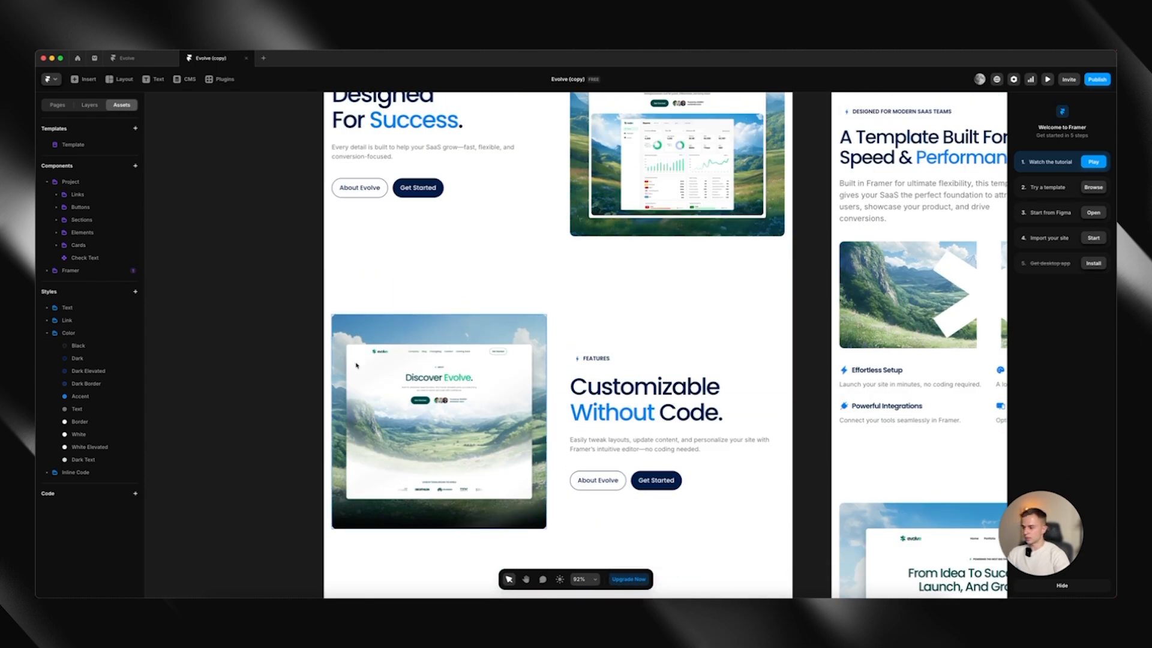
double_click(456, 409)
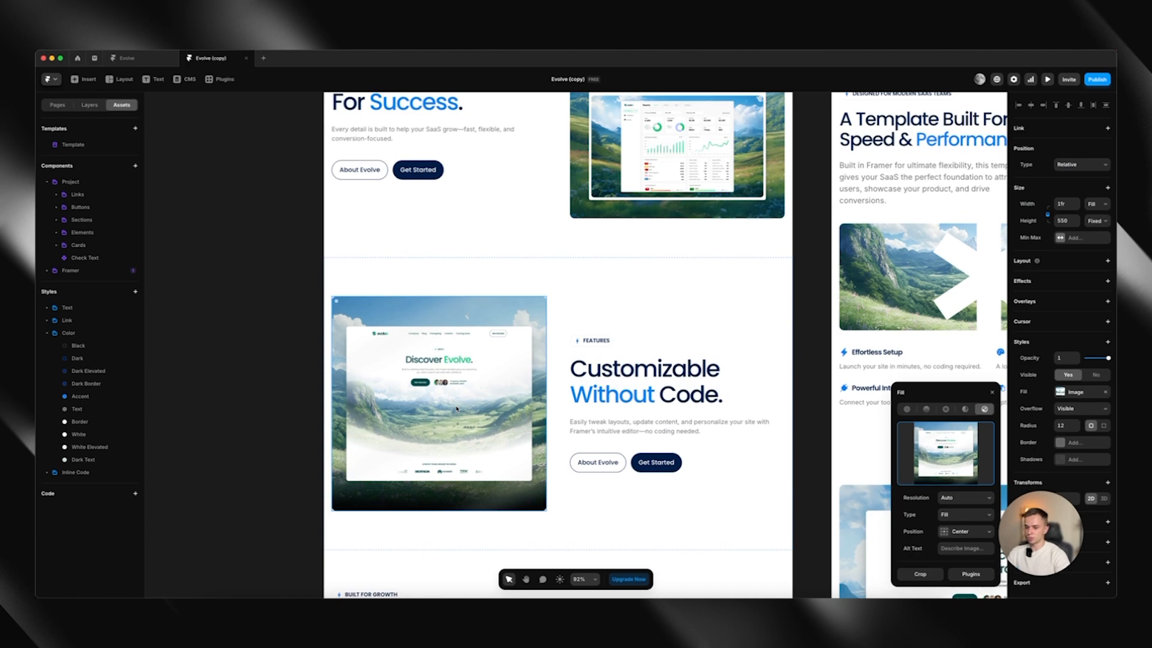
left_click(316, 353)
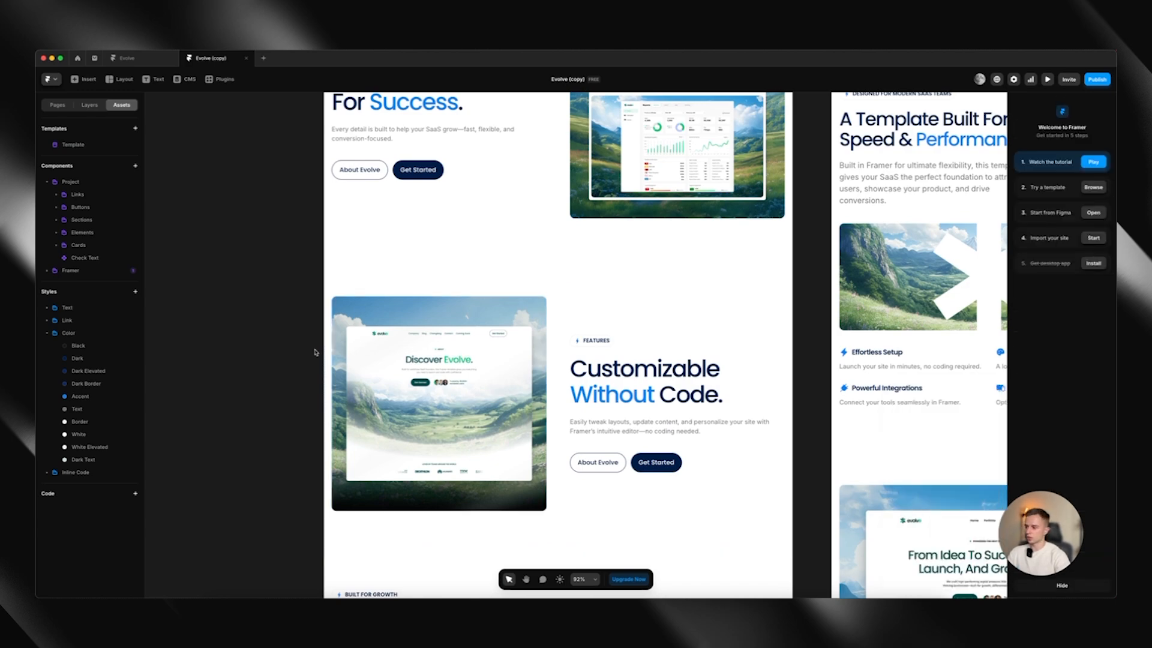
scroll(316, 353, "down", 7)
scroll(318, 353, "down", 20)
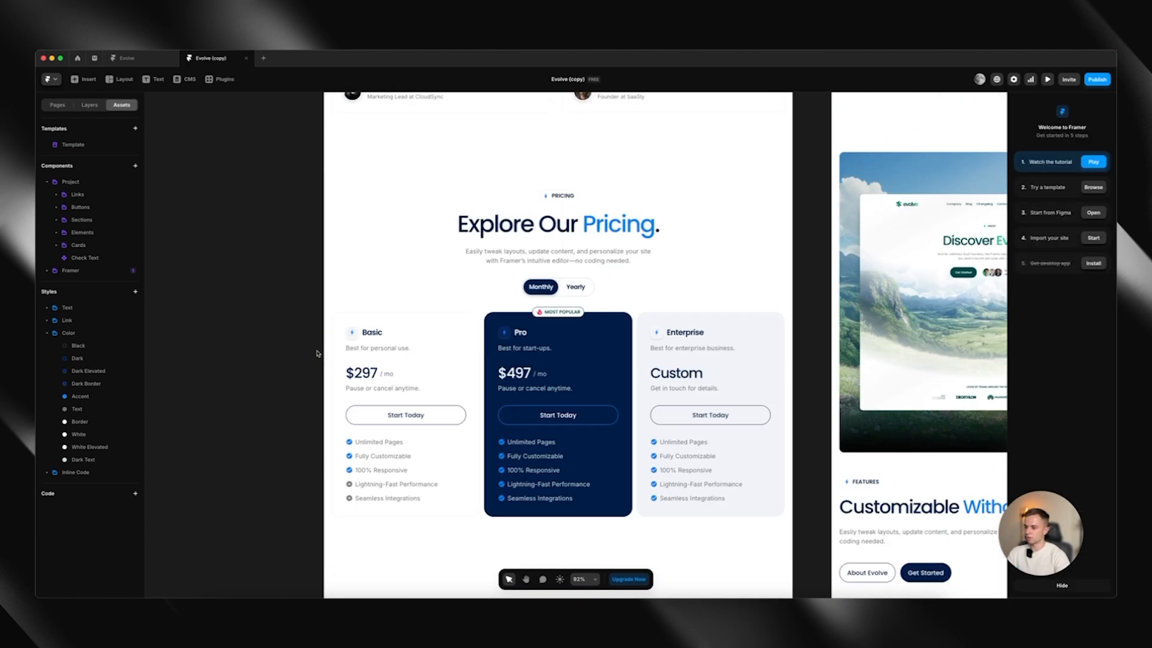
scroll(396, 351, "down", 2)
scroll(398, 352, "up", 2)
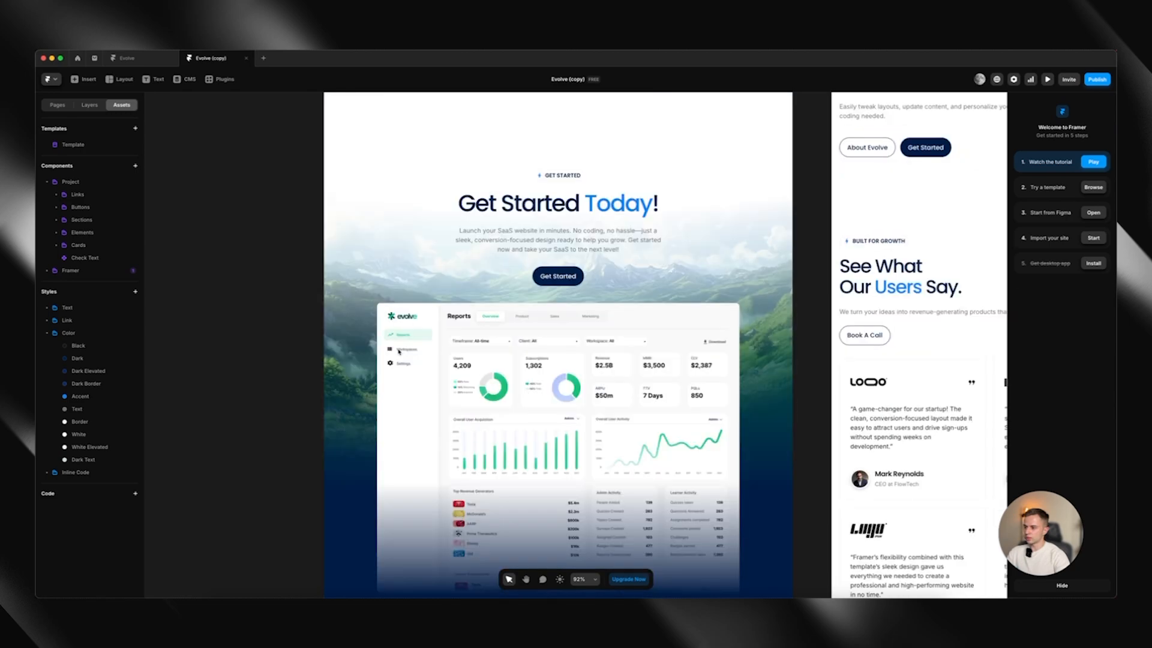
scroll(399, 352, "down", 3)
scroll(399, 352, "up", 10)
scroll(399, 352, "up", 15)
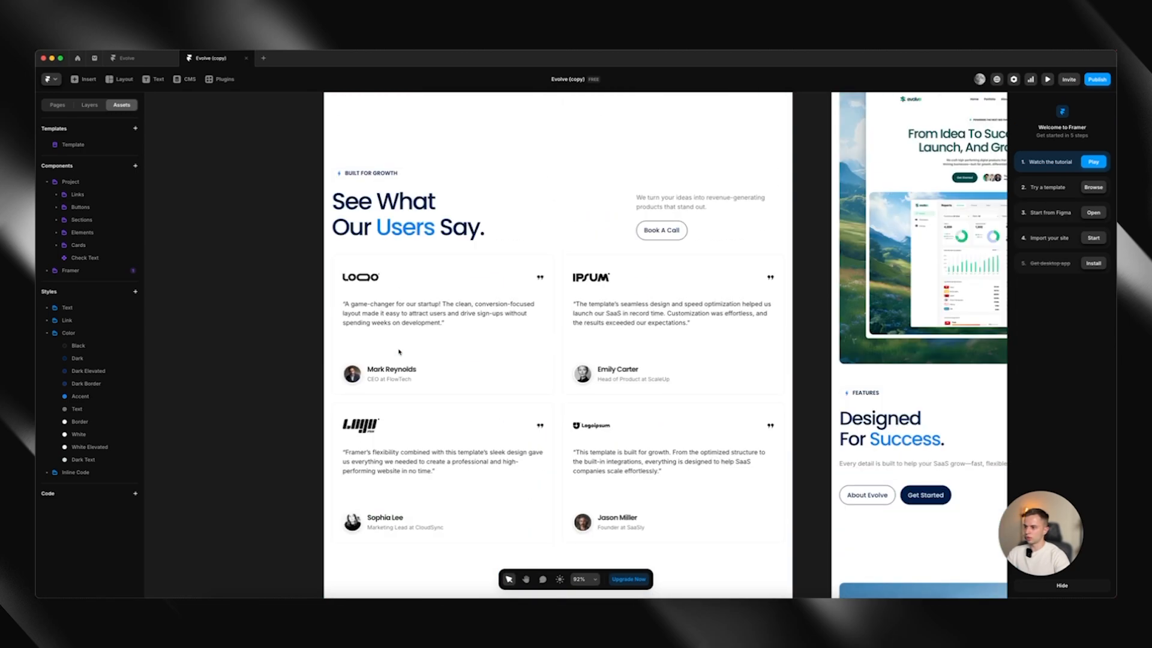
scroll(399, 352, "up", 15)
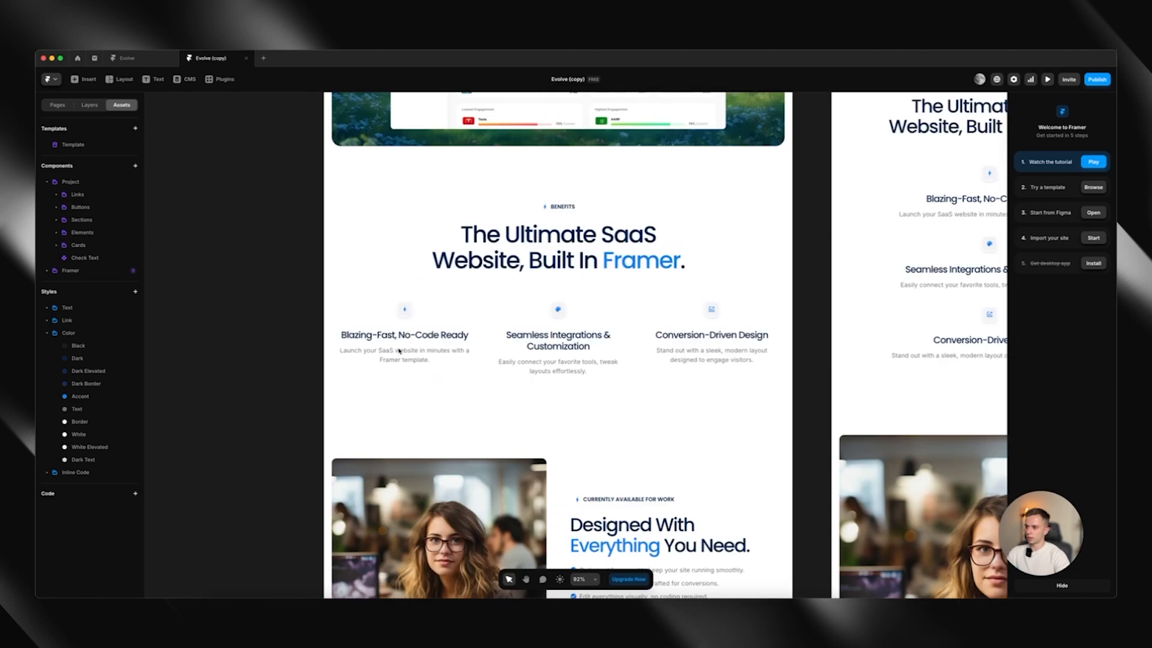
scroll(400, 352, "down", 3)
left_click(379, 492)
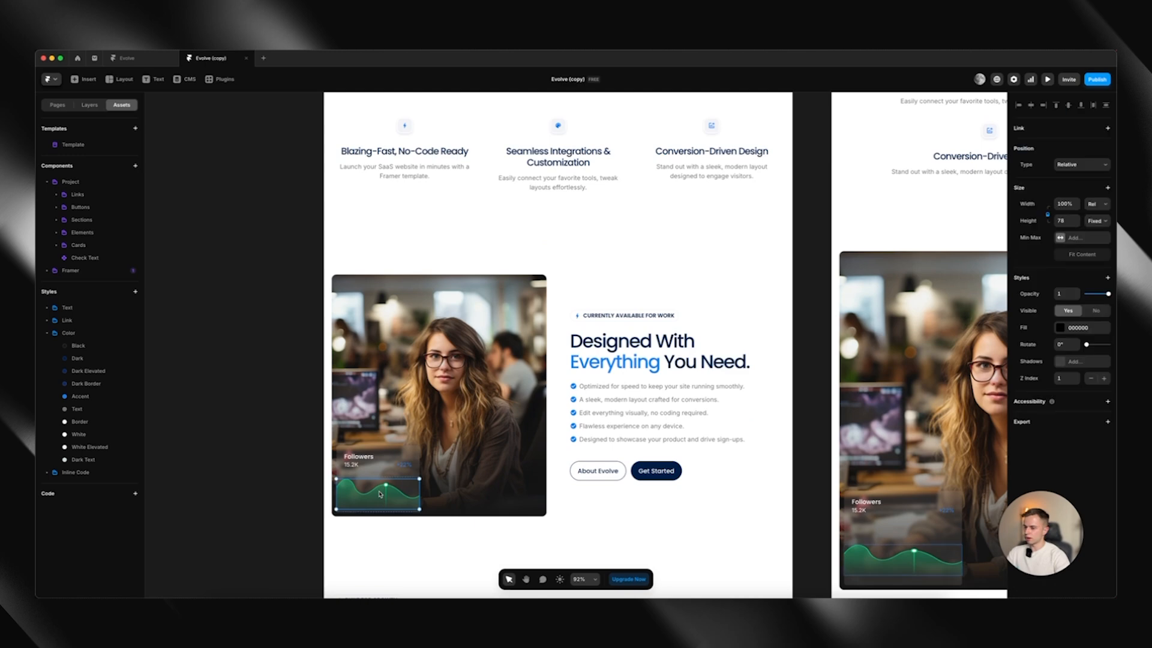
left_click(276, 382)
key("super+z")
left_click(87, 108)
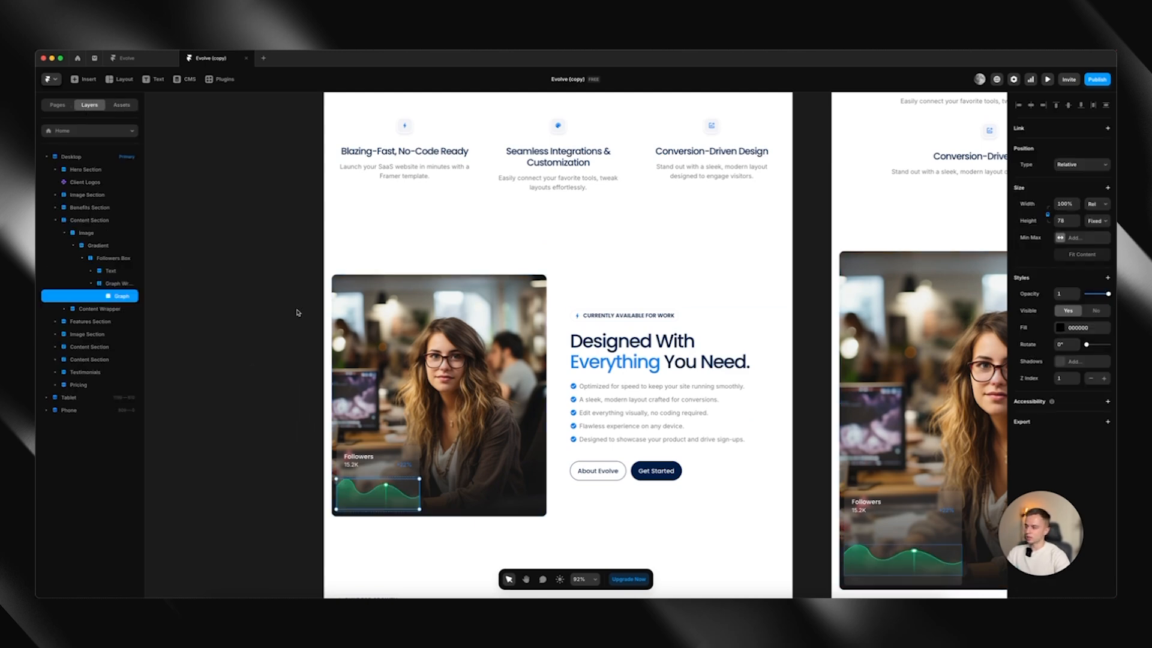
left_click(831, 367)
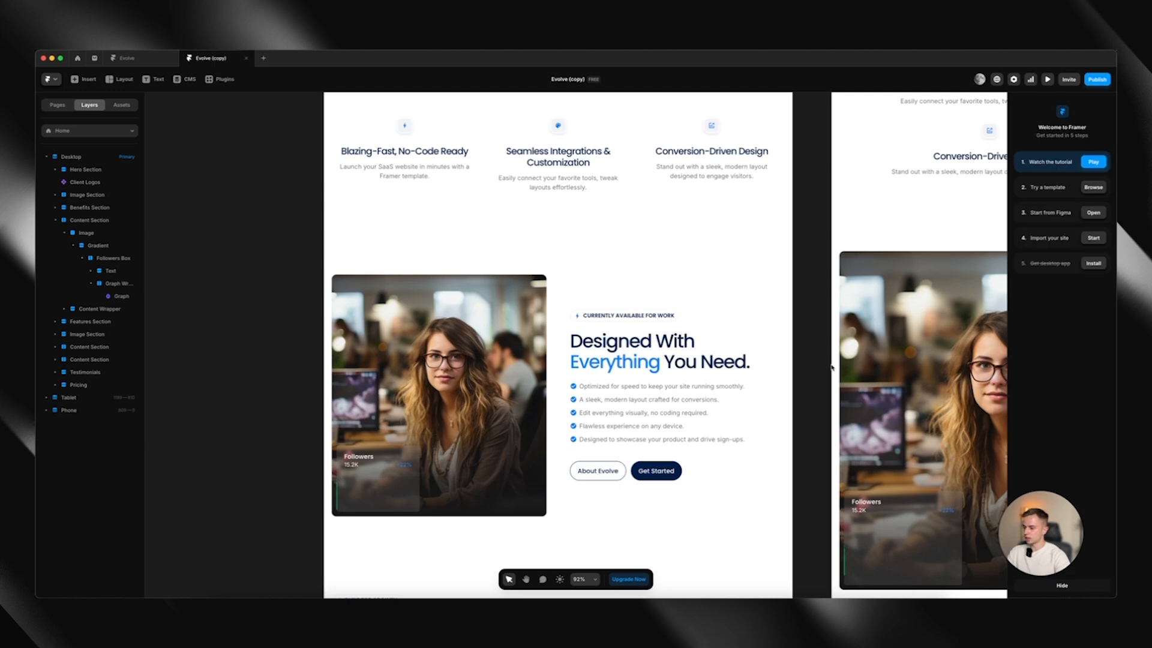
key("super+z")
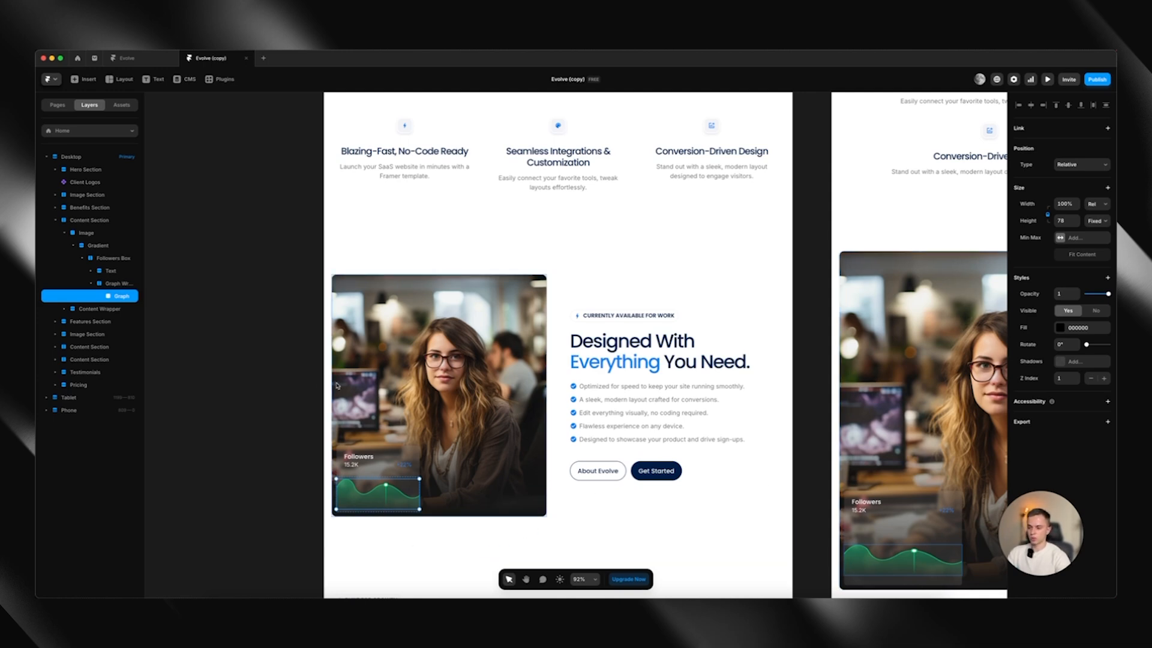
left_click(264, 502)
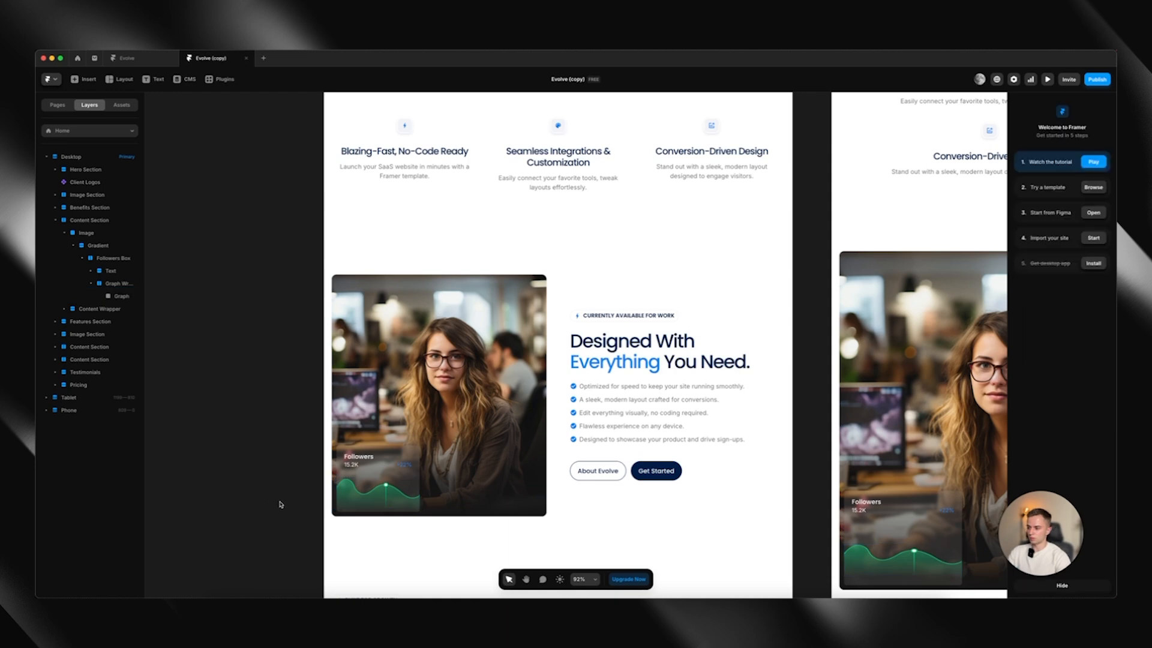
Apply the White colour style to the +22% text in the followers box over the woman's photo
left_click(408, 472)
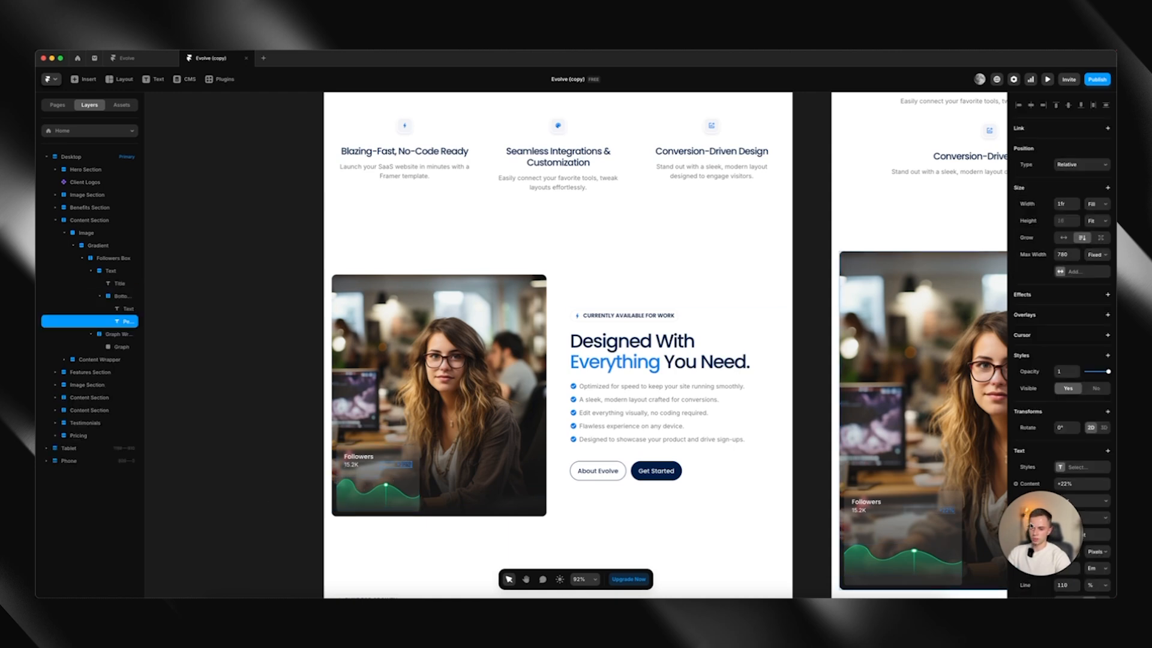
left_click(1069, 533)
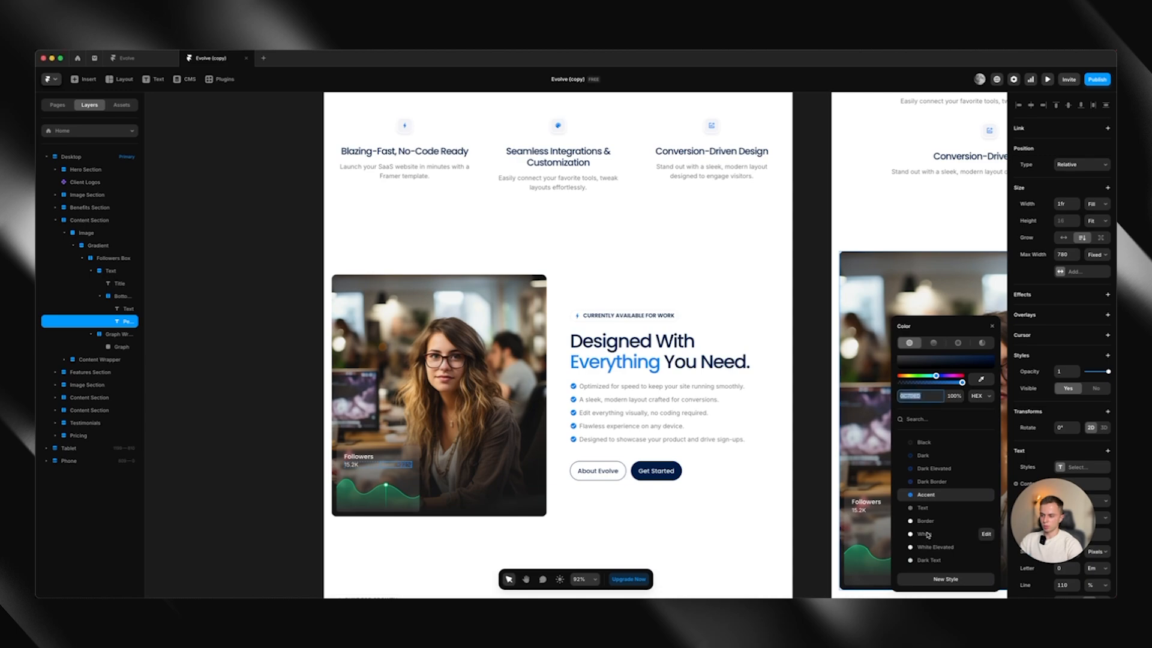
left_click(914, 533)
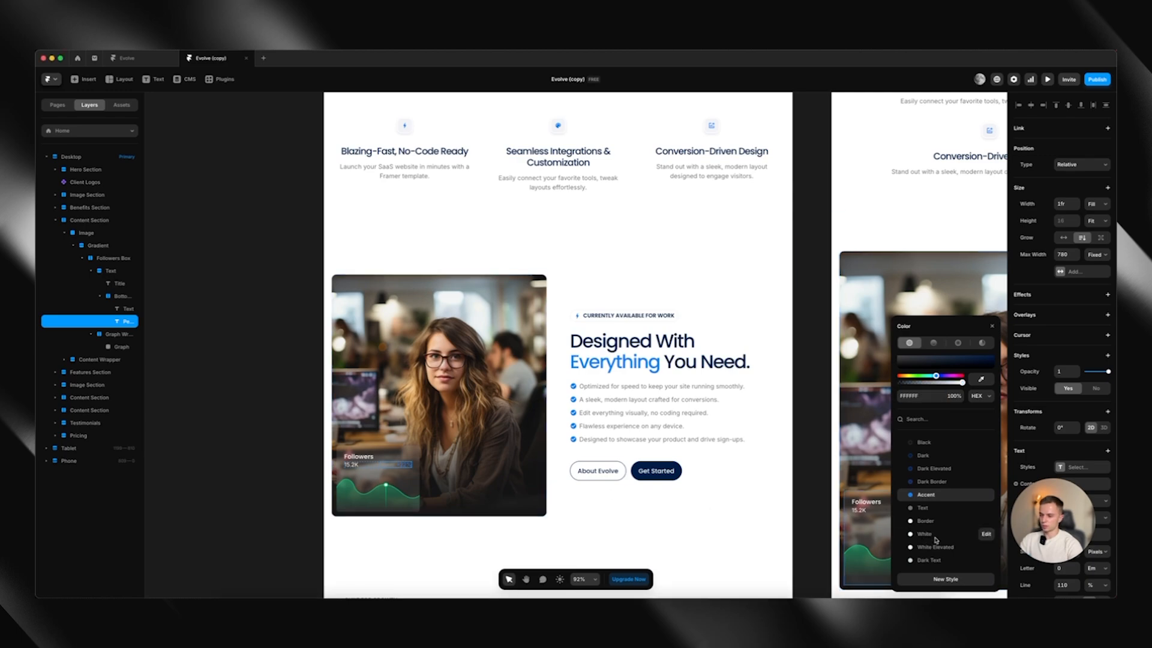
left_click(311, 465)
scroll(312, 459, "up", 3)
scroll(312, 458, "up", 10)
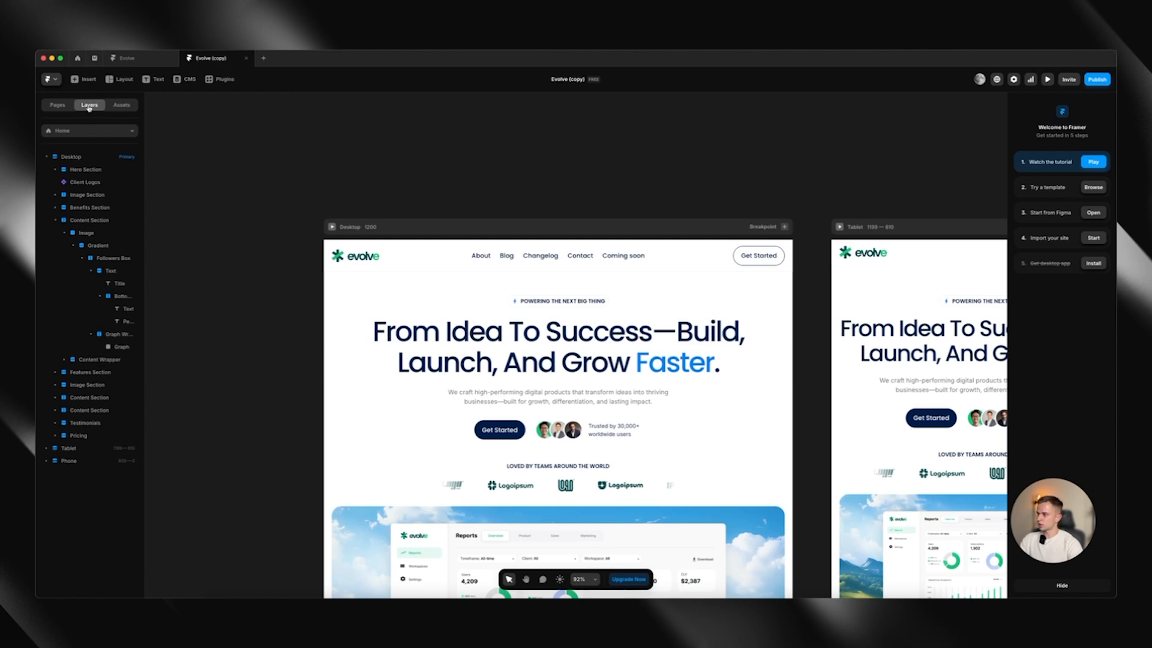
Change the font of the Heading 1 text style to Inter
left_click(122, 106)
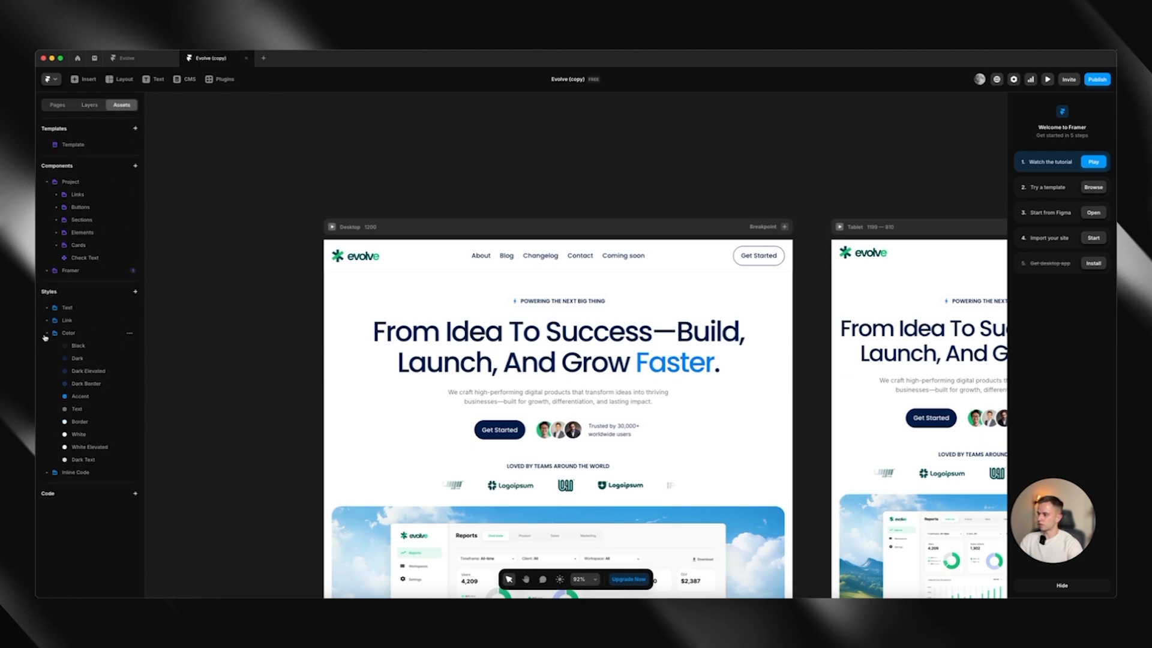
left_click(47, 333)
left_click(47, 308)
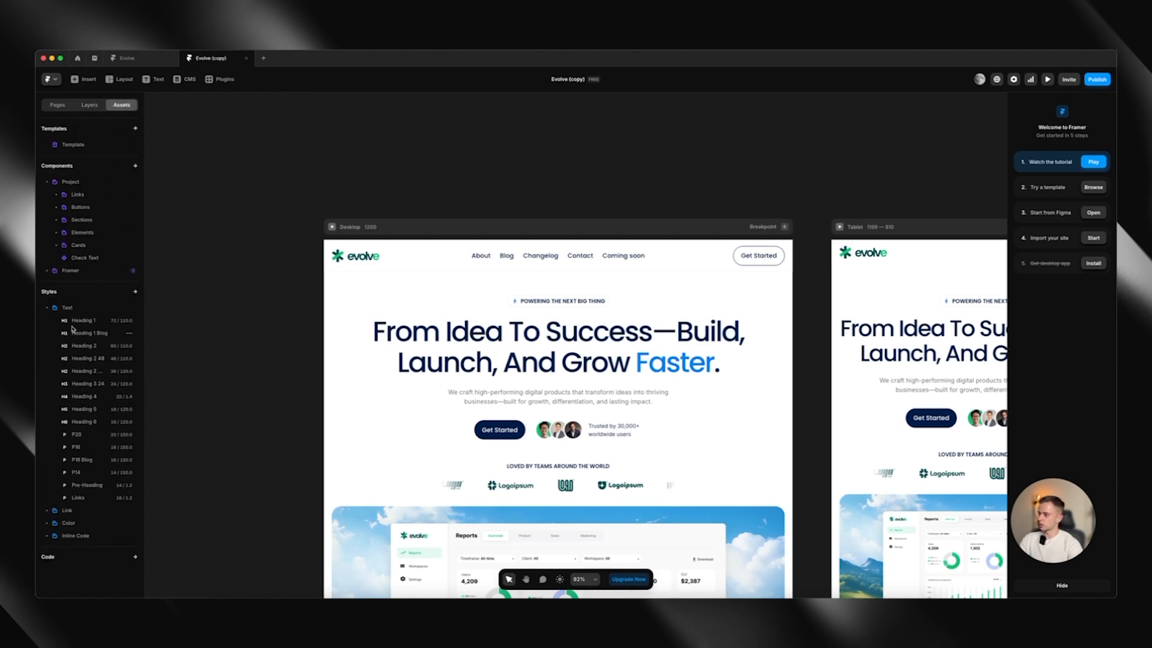
left_click(79, 321)
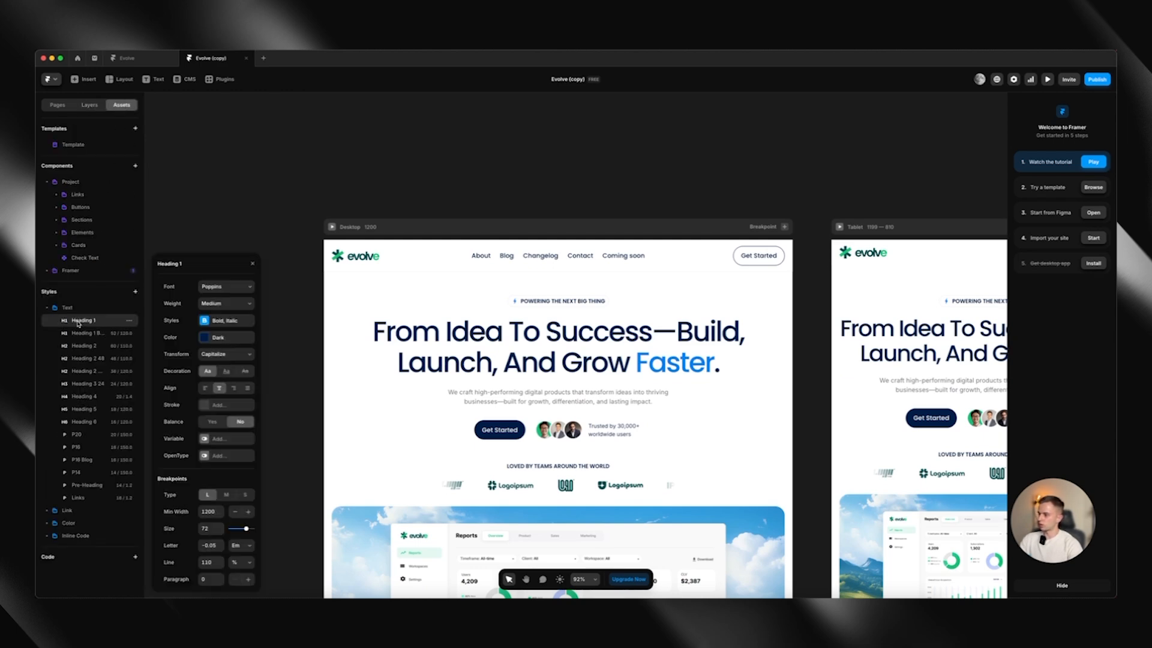
left_click(222, 281)
type("inter")
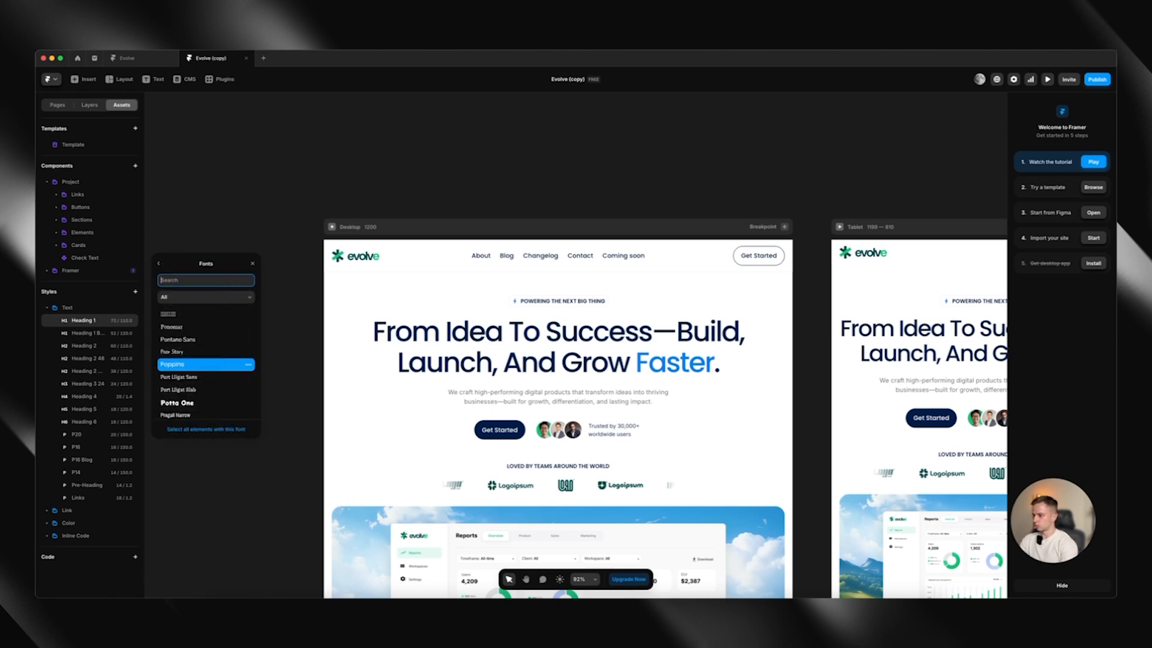
key("Return")
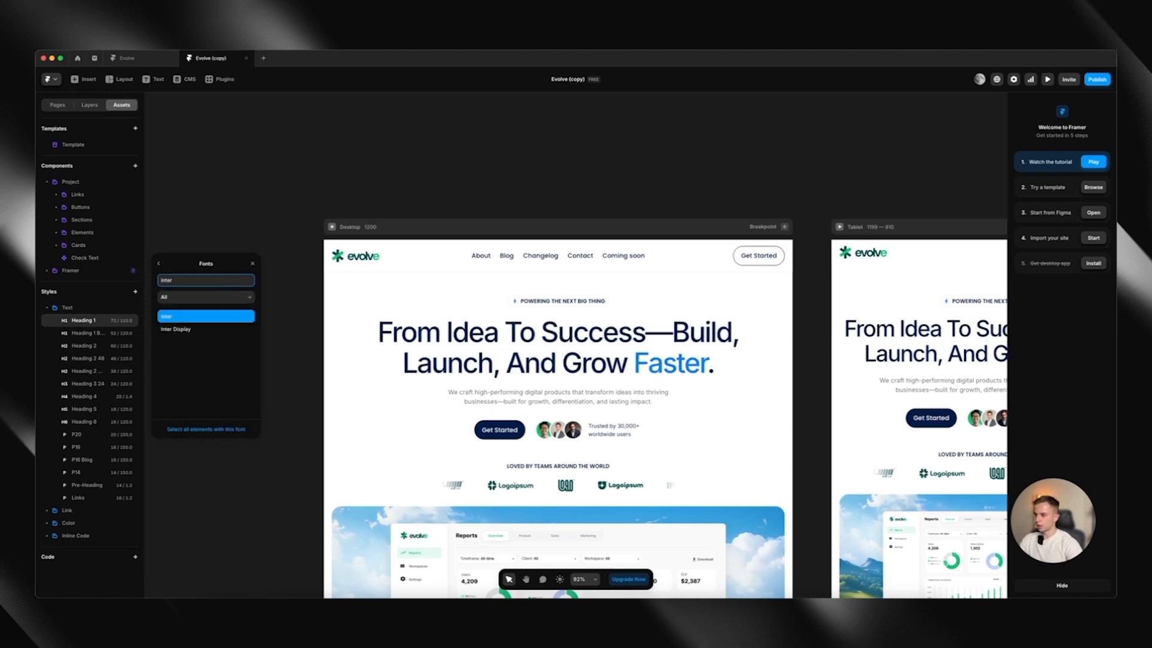
Change the font of the Heading 1 Blog text style to Inter
left_click(102, 334)
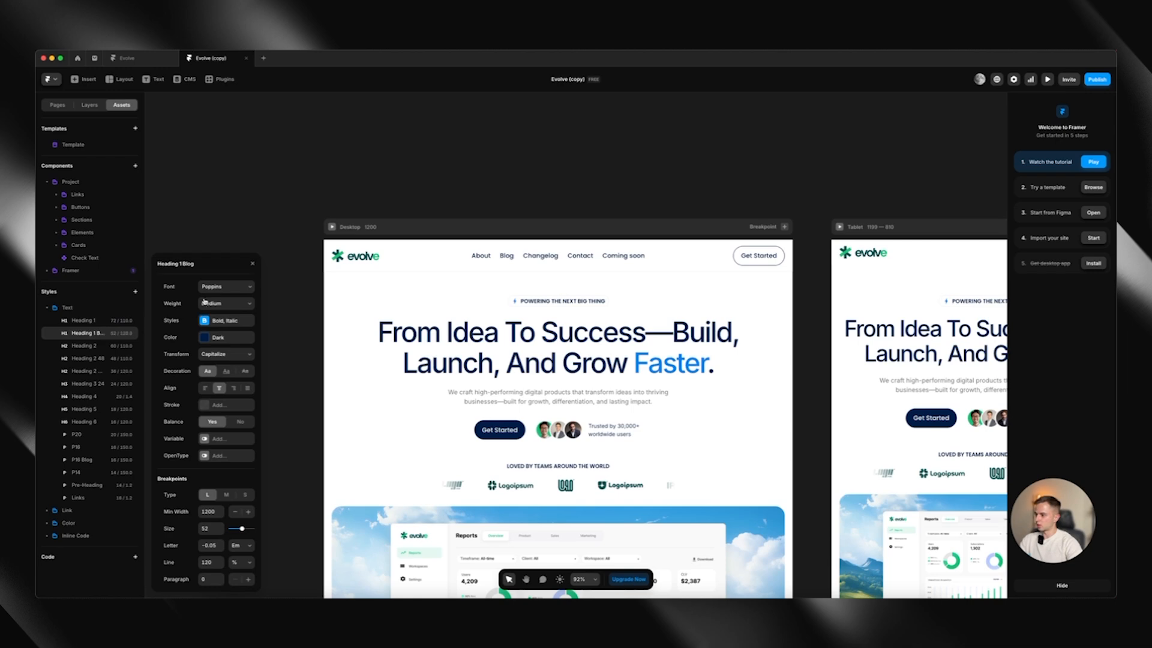
left_click(228, 286)
type("inter")
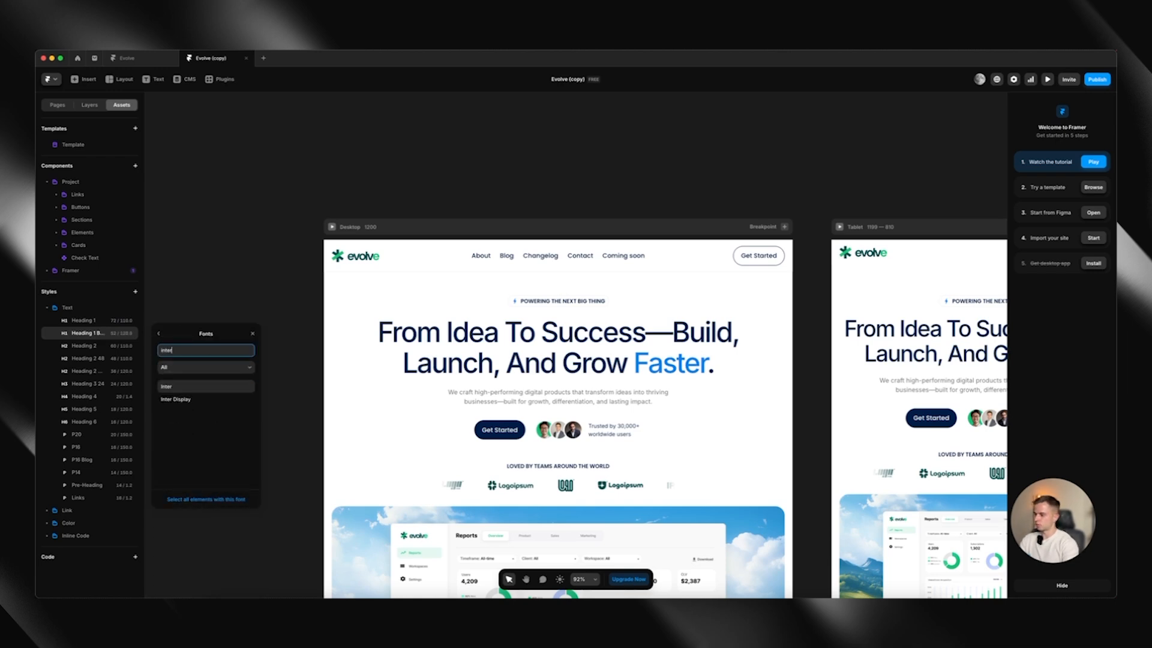
key("Return")
Change the font of the Heading 2 text style to Inter
scroll(492, 232, "down", 10)
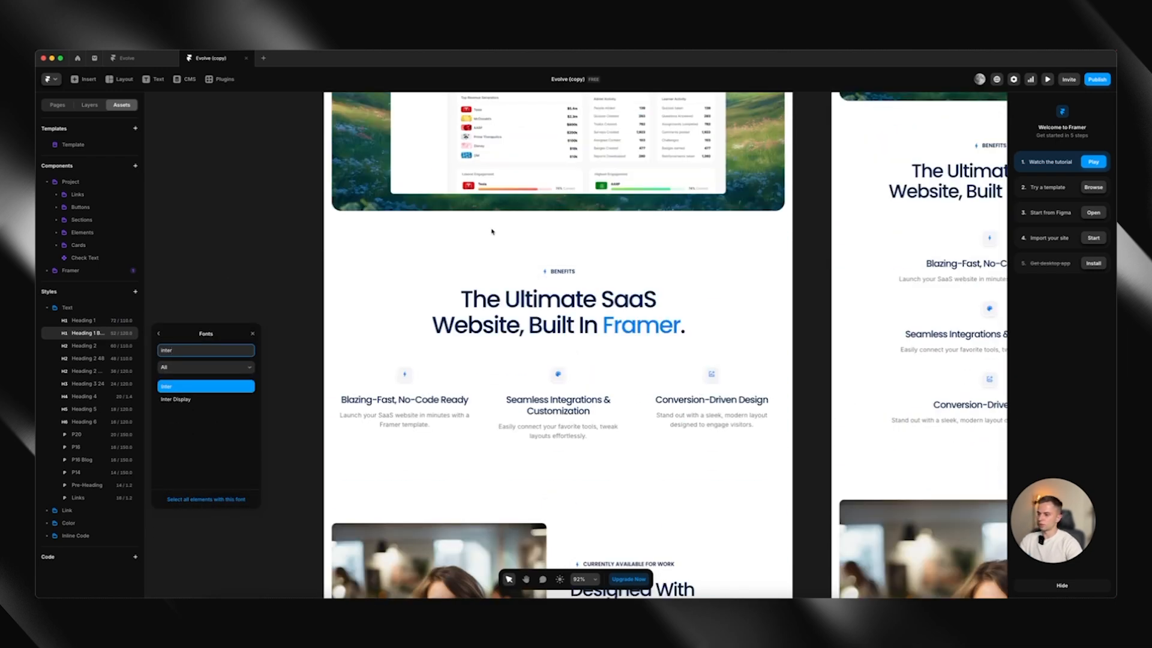
left_click(100, 344)
left_click(236, 286)
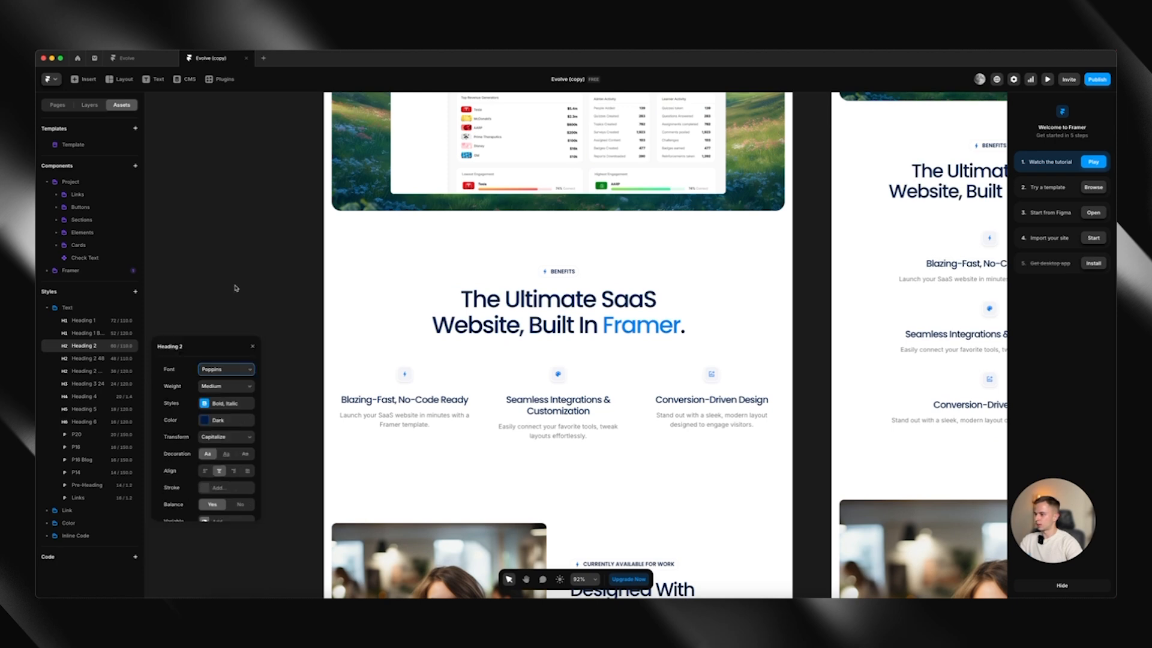
type("inter")
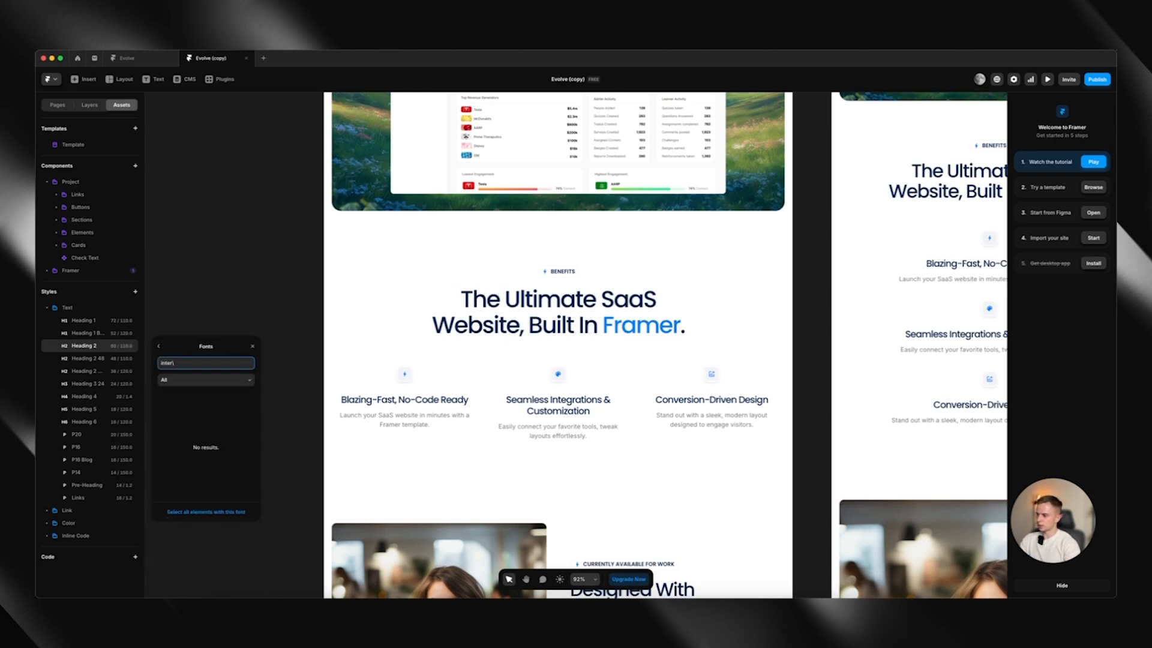
key("Return")
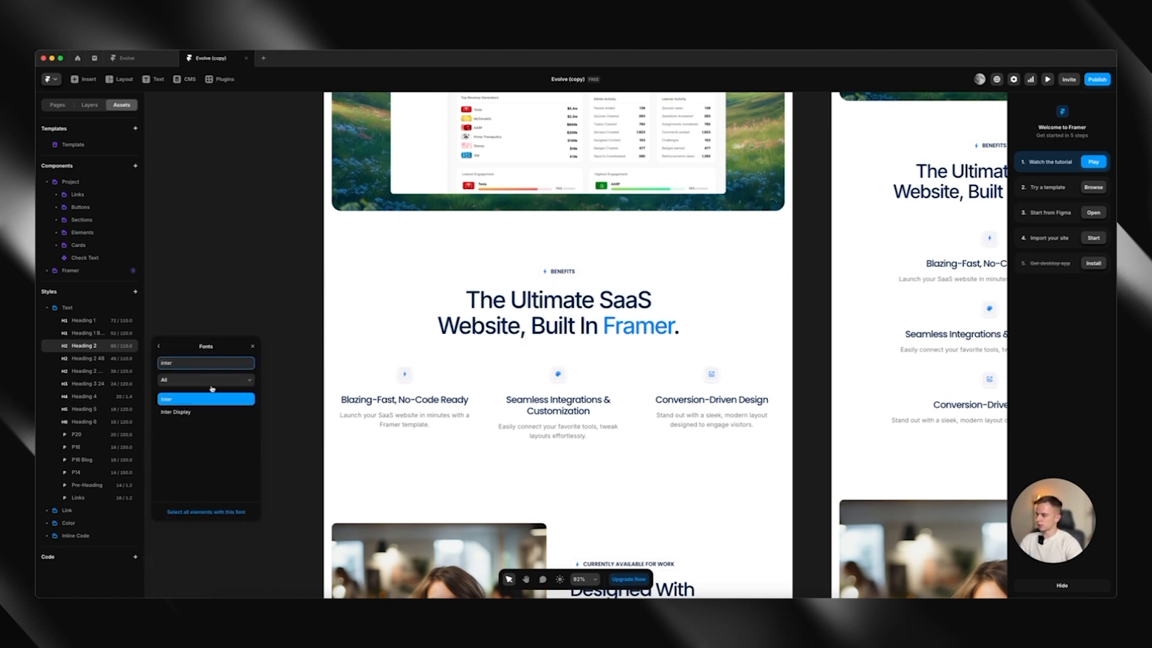
Change the font of the Heading 3 24 text style to Inter and check the benefit headings on the home page
left_click(91, 384)
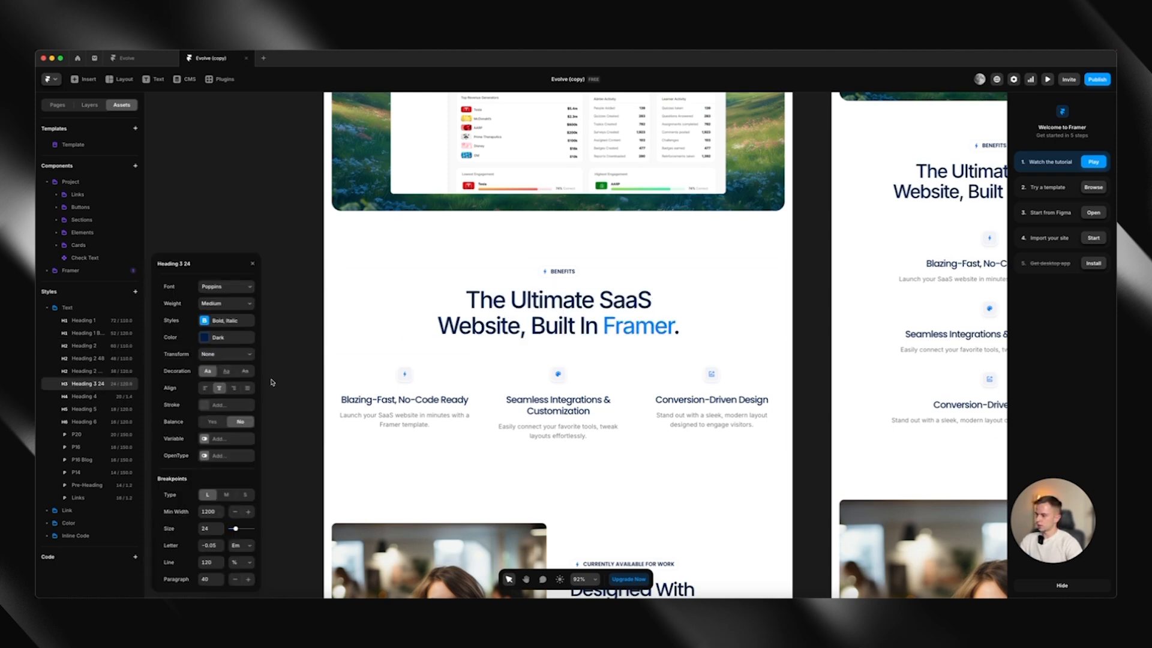
left_click(229, 286)
type("inter")
key("Return")
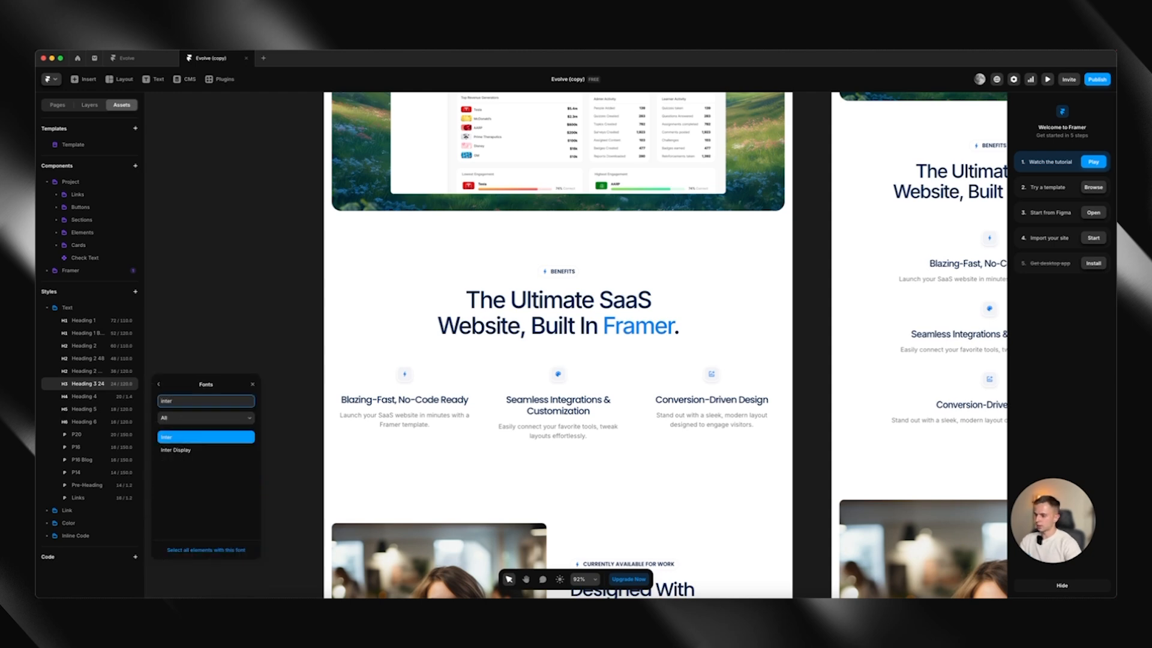
scroll(252, 313, "down", 2)
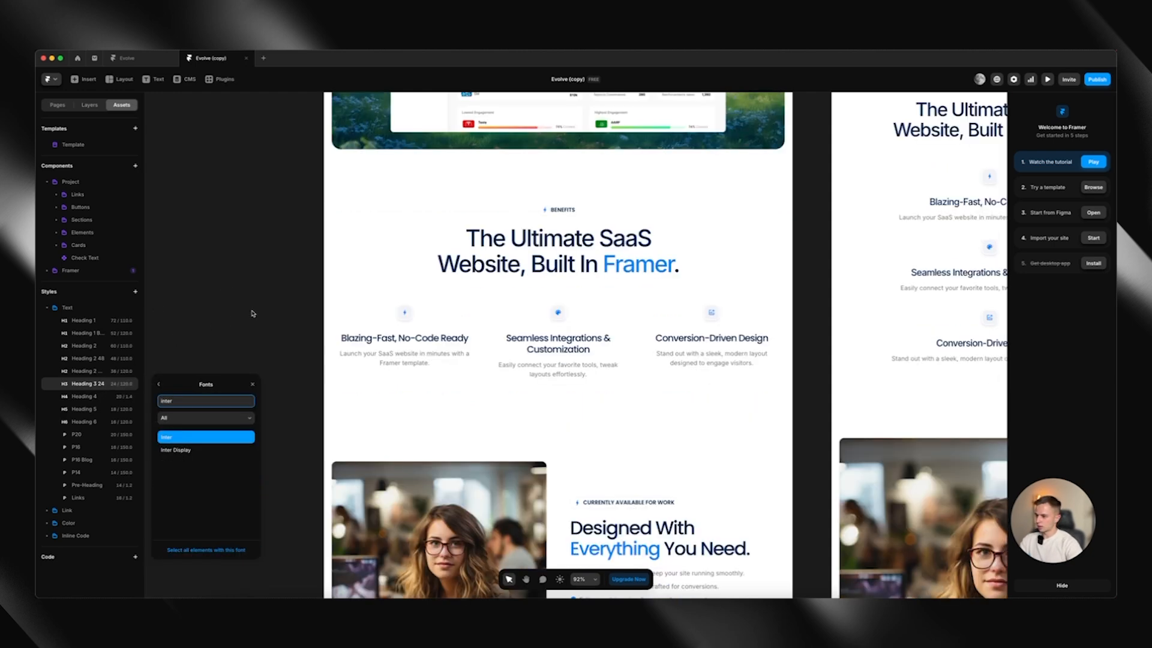
scroll(252, 313, "down", 10)
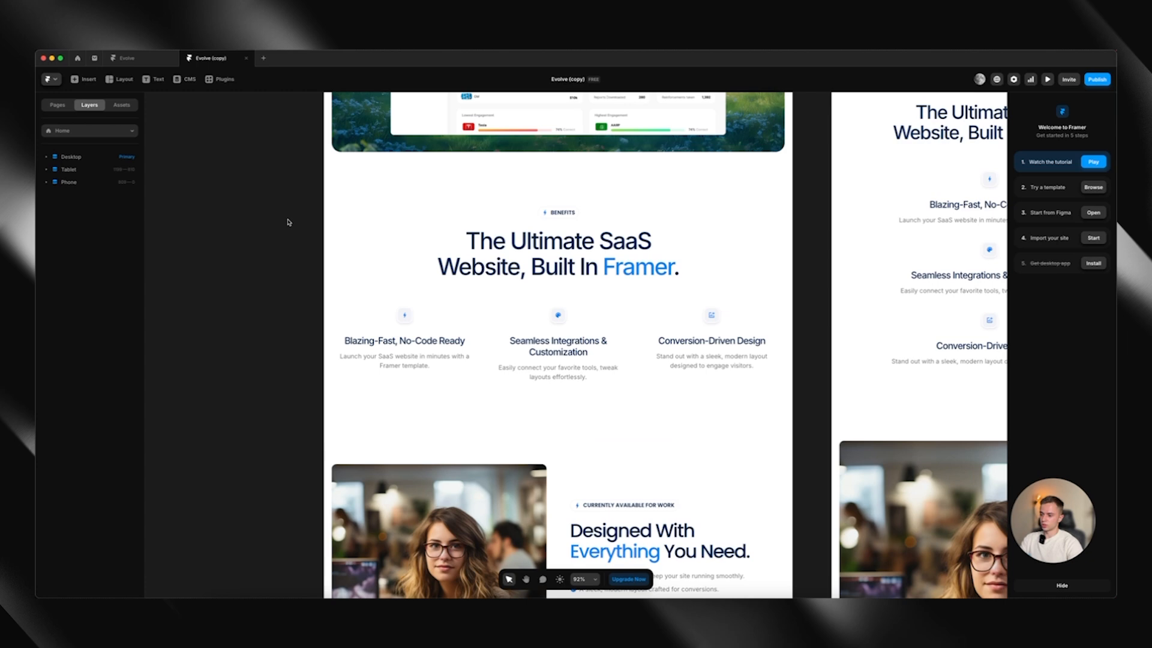
scroll(288, 223, "down", 2)
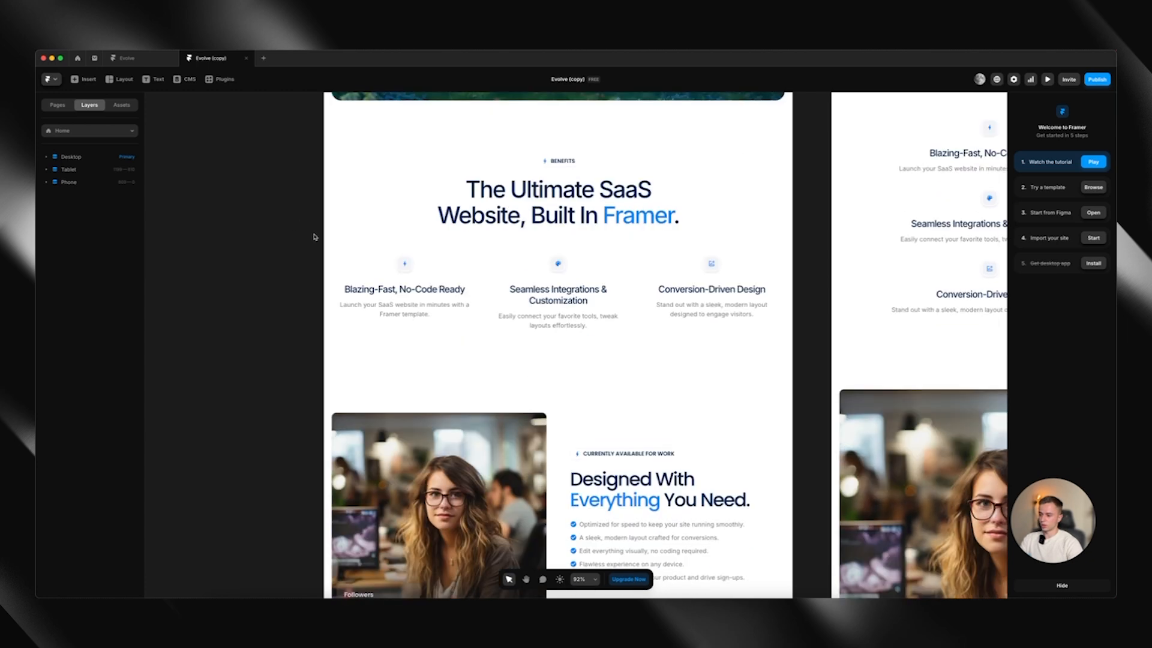
Inspect the Benefit Box component behind the Blazing-Fast, No-Code Ready card and return to the Home page
left_click(451, 324)
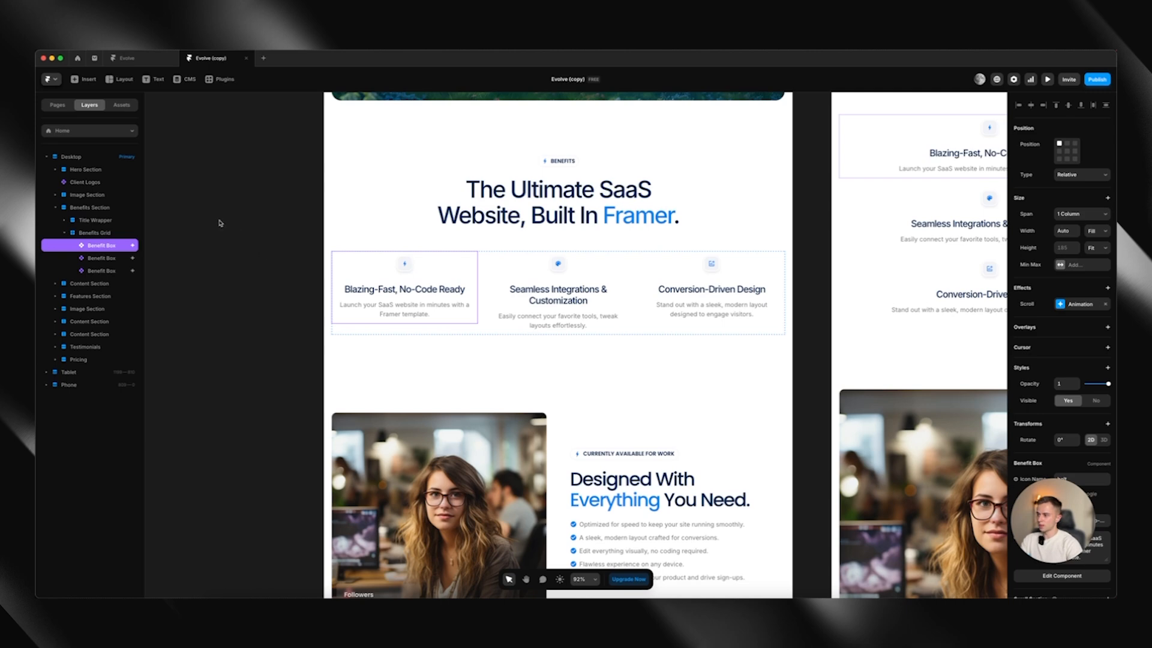
left_click(122, 105)
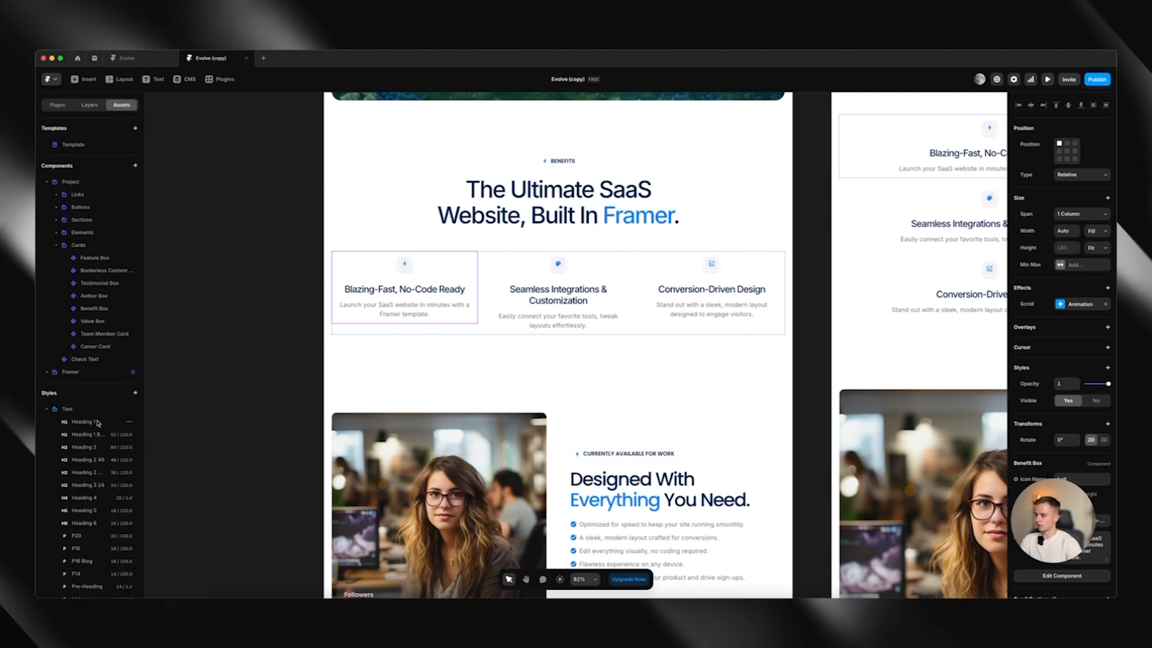
double_click(434, 297)
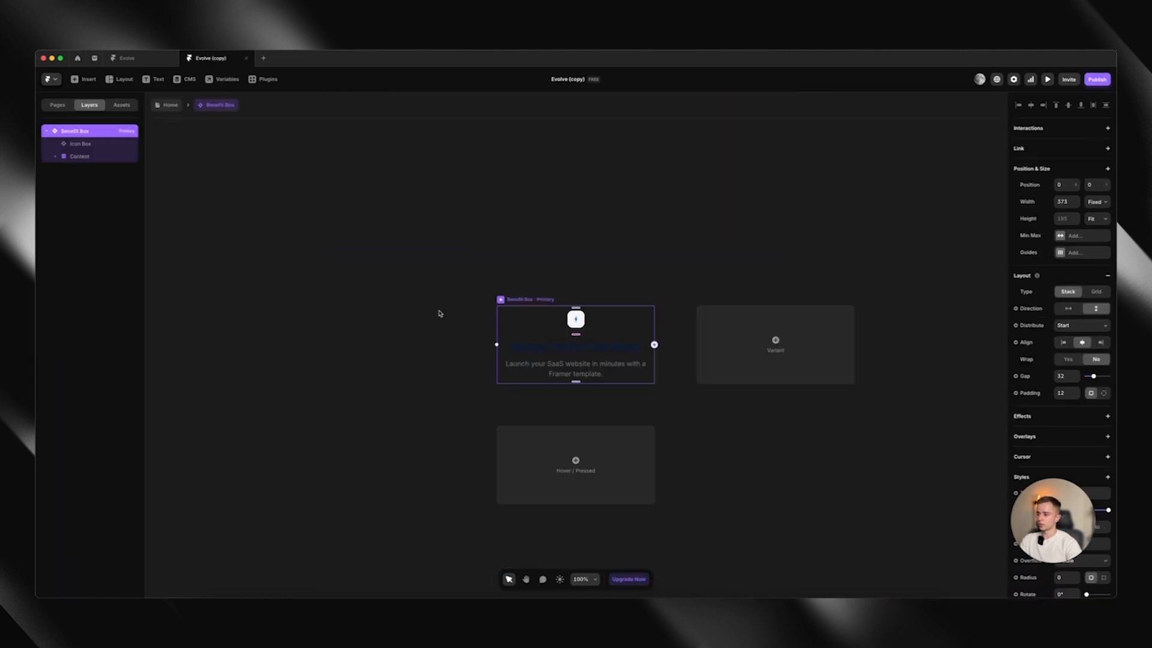
left_click(167, 105)
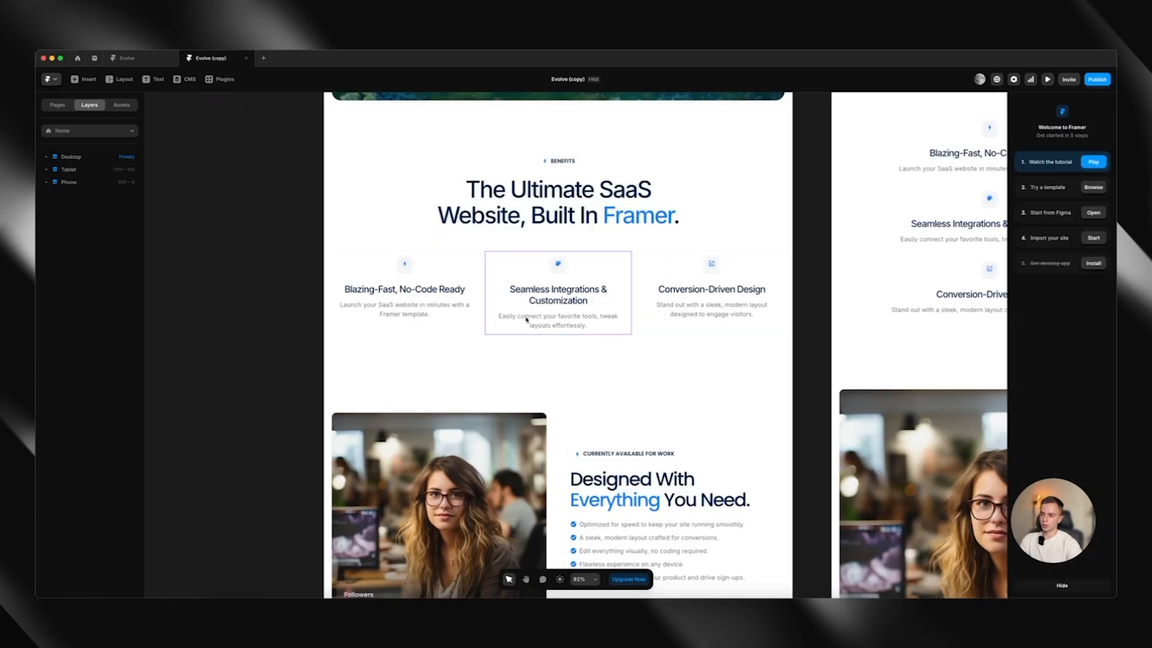
Open the shared page Template that holds the site's navigation bar and footer
scroll(314, 249, "up", 5)
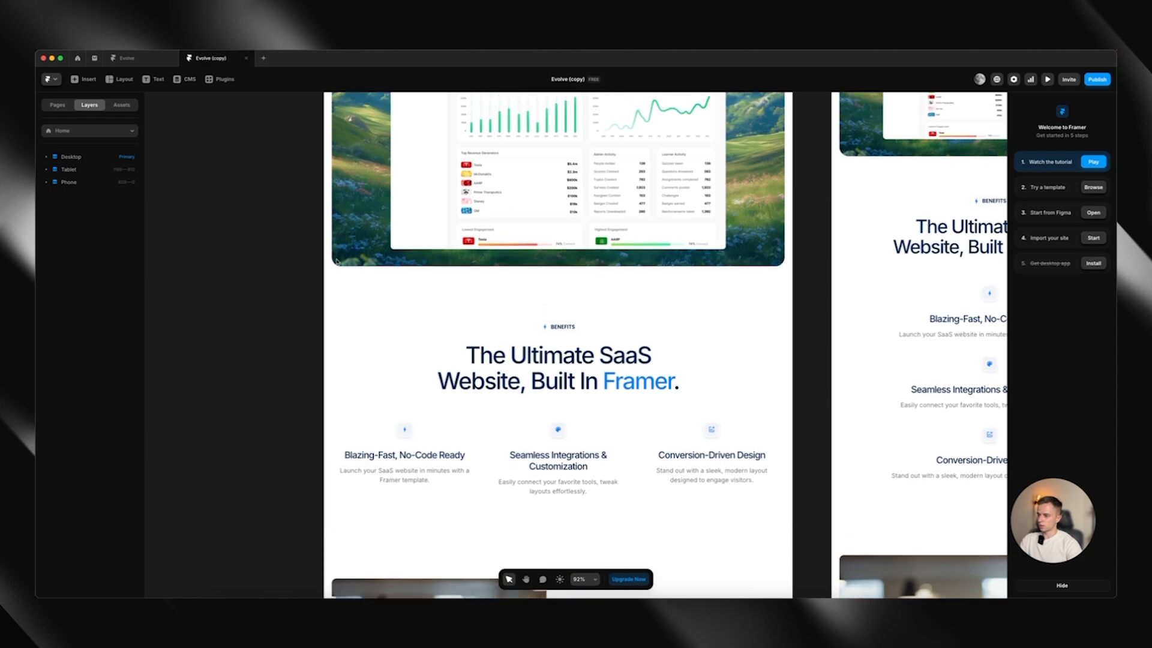
scroll(334, 258, "up", 10)
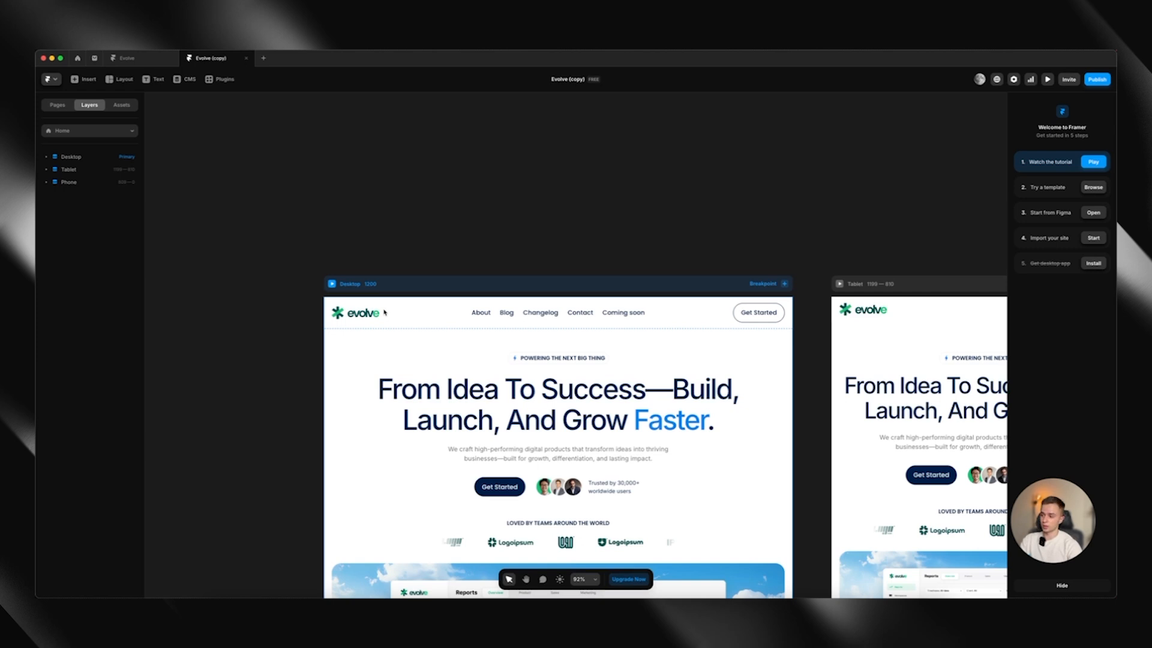
left_click(123, 106)
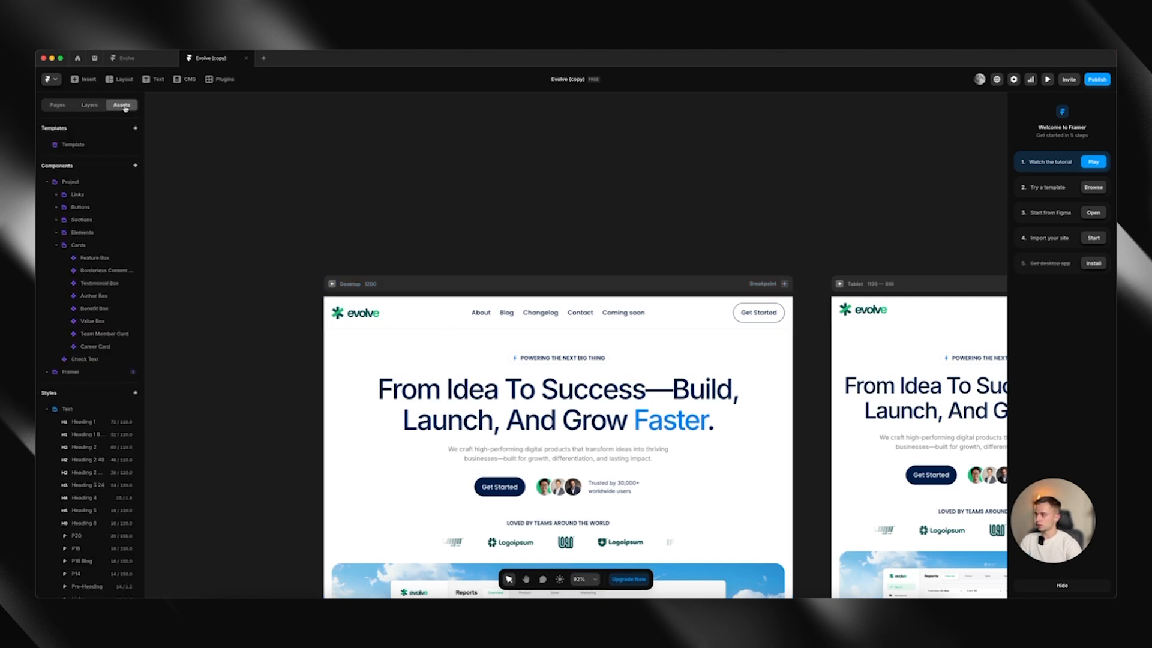
left_click(71, 147)
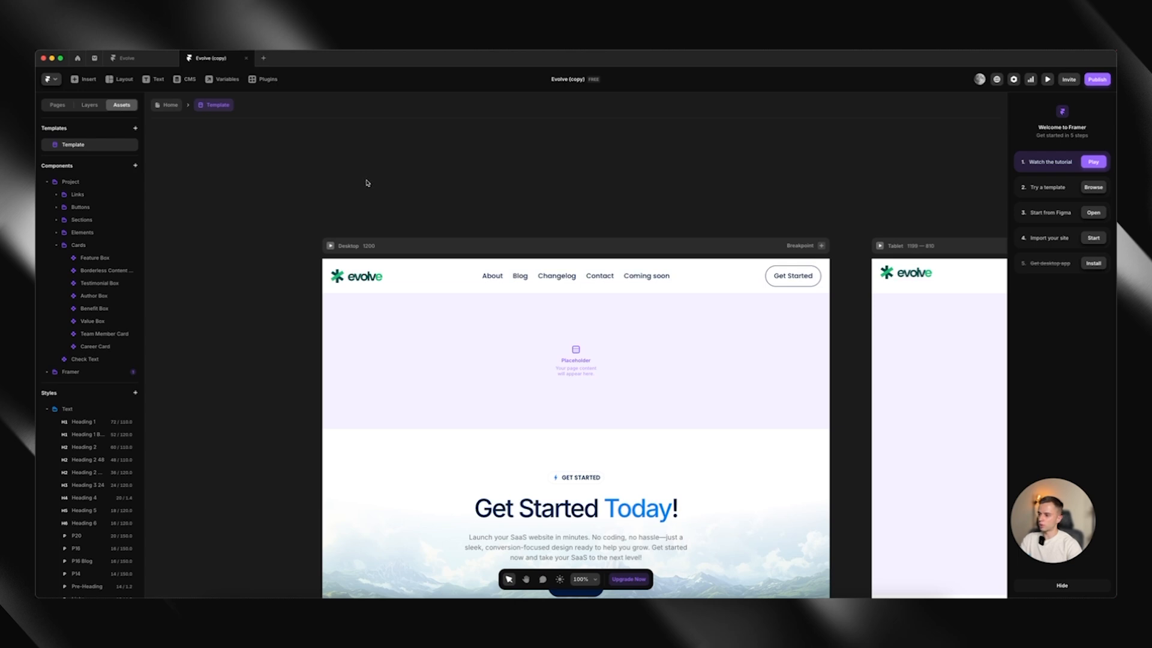
Look over the template's navigation and footer, and open the desktop navigation bar component for editing
scroll(367, 184, "down", 3)
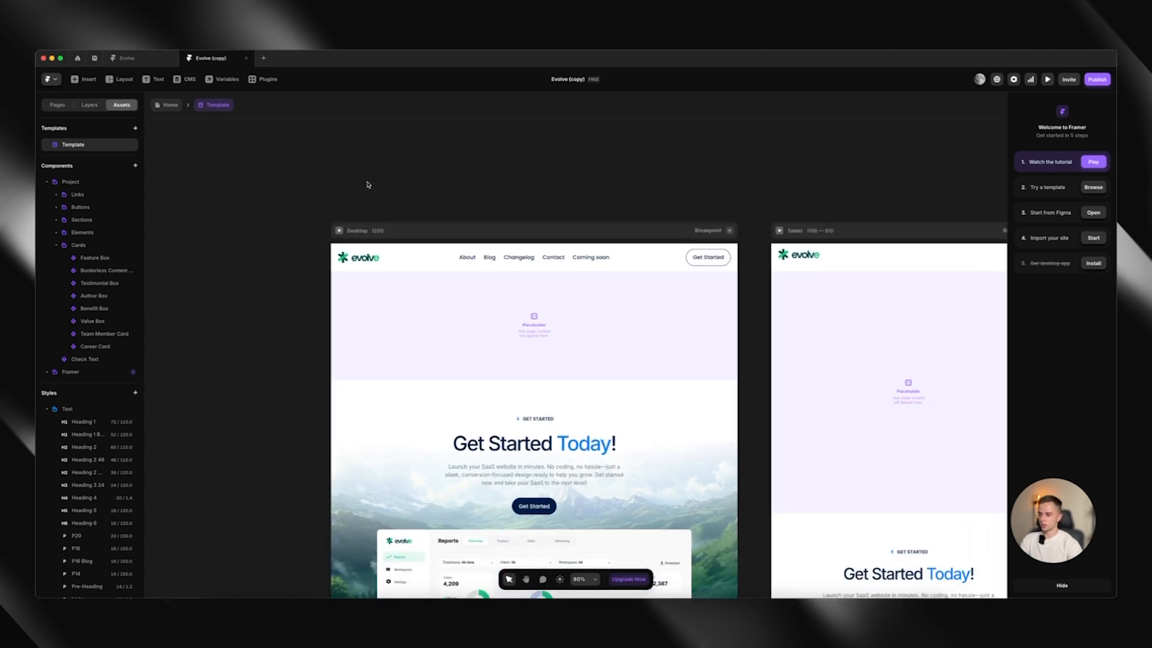
scroll(367, 185, "down", 1)
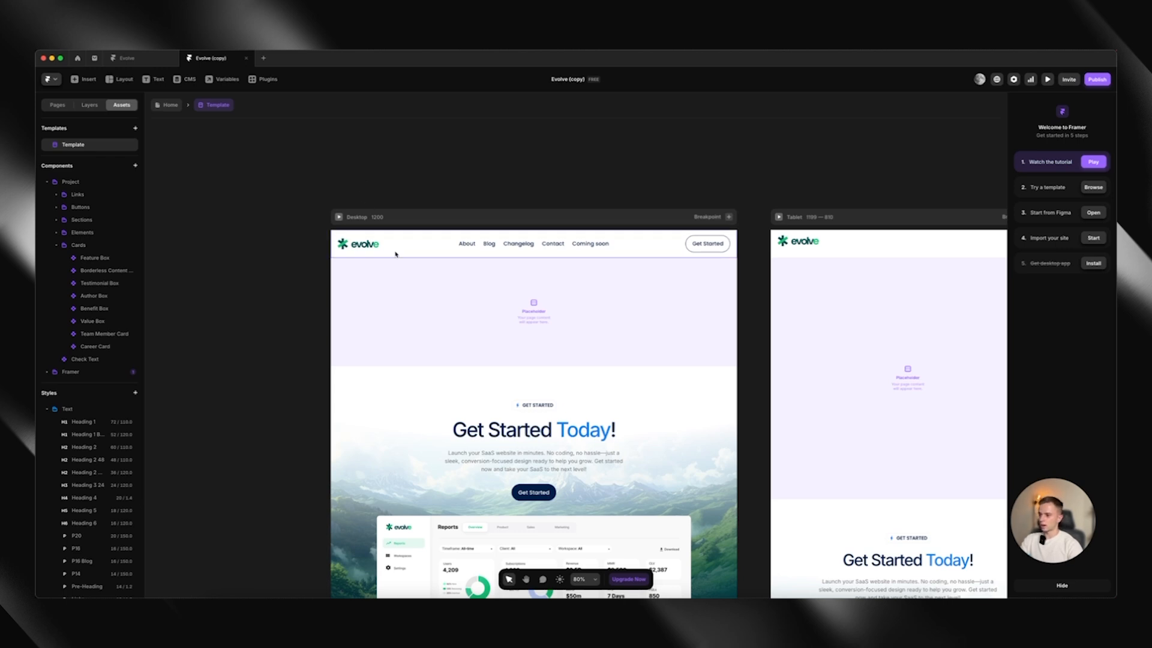
scroll(400, 249, "down", 1)
left_click(405, 226)
scroll(450, 259, "down", 4)
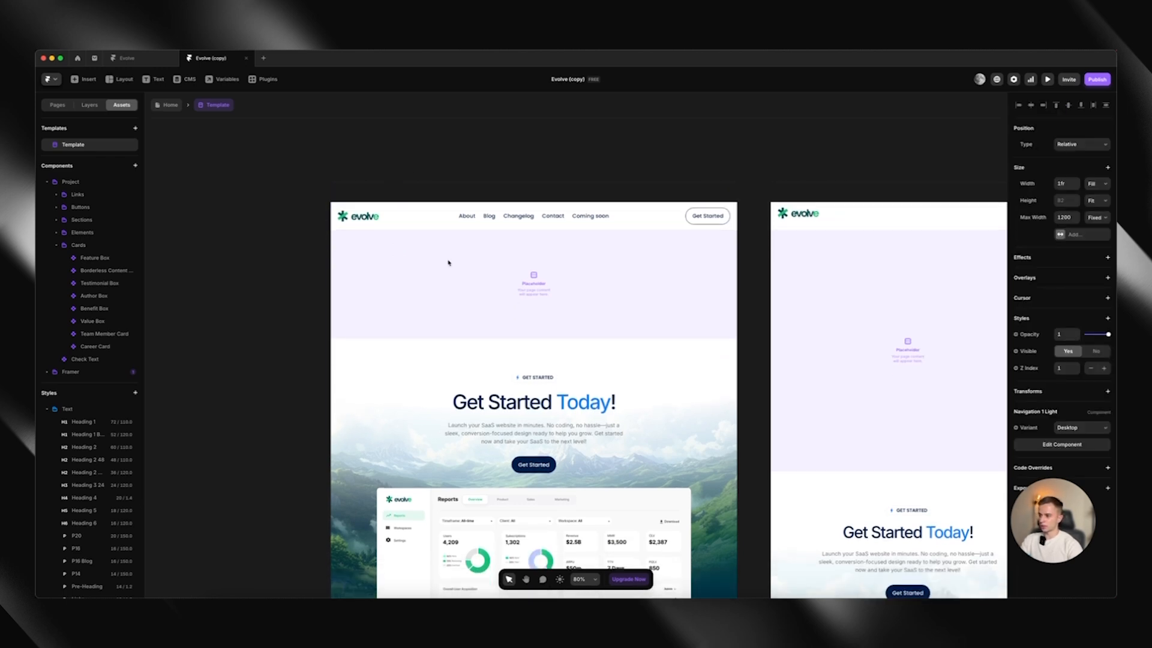
scroll(407, 346, "down", 15)
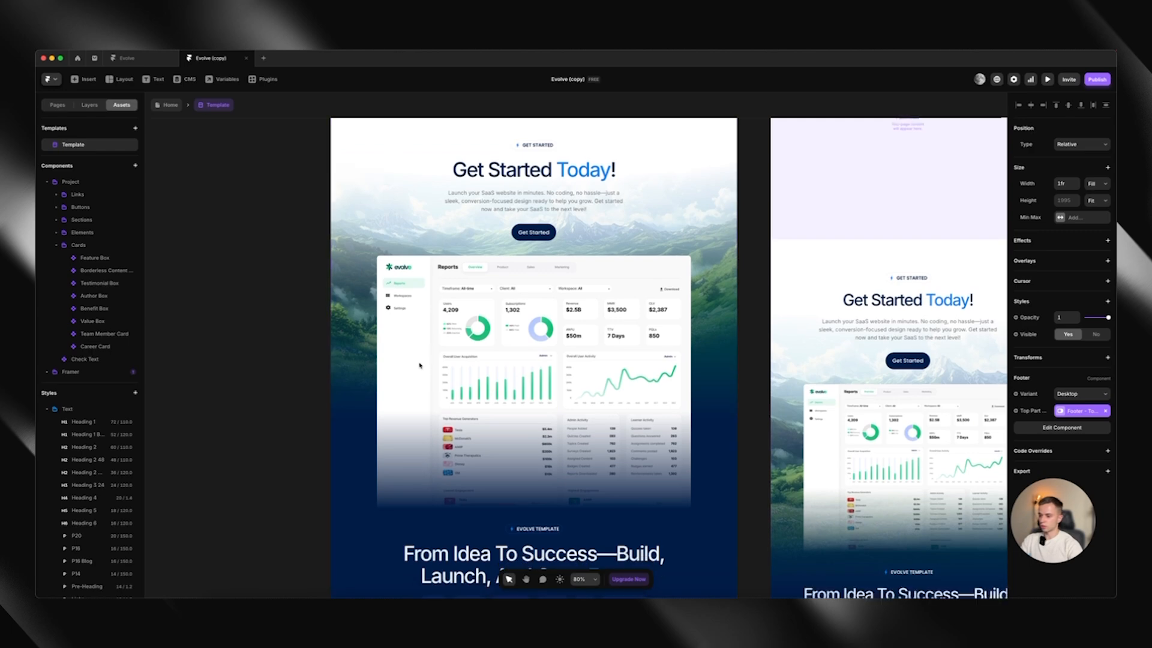
scroll(419, 365, "up", 10)
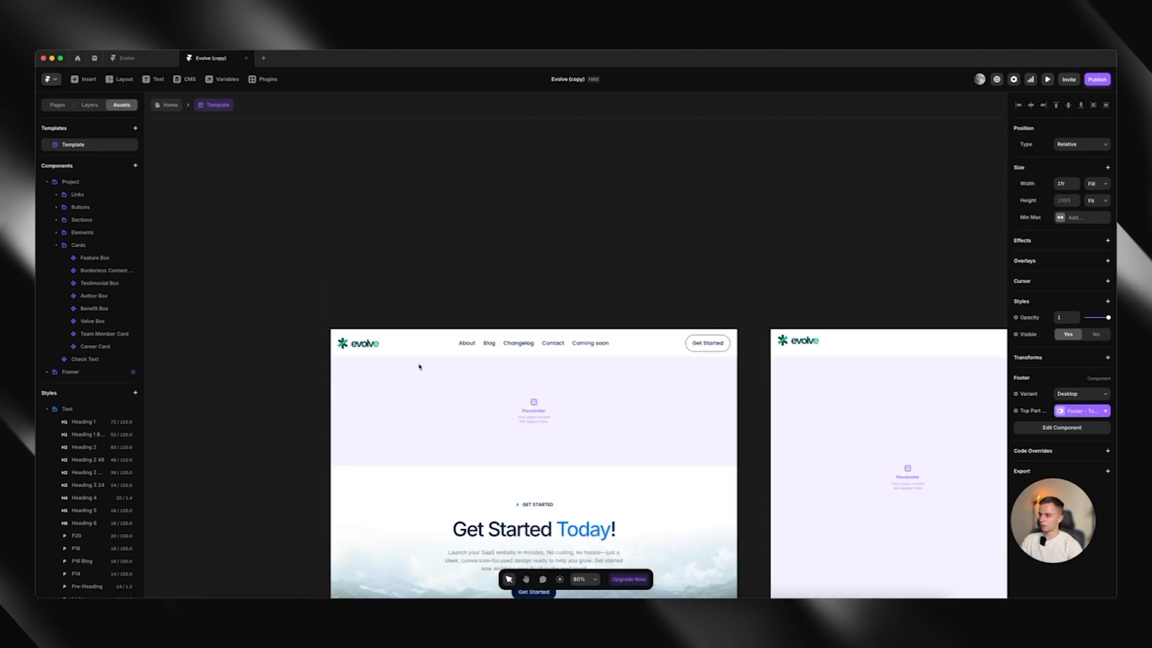
double_click(409, 347)
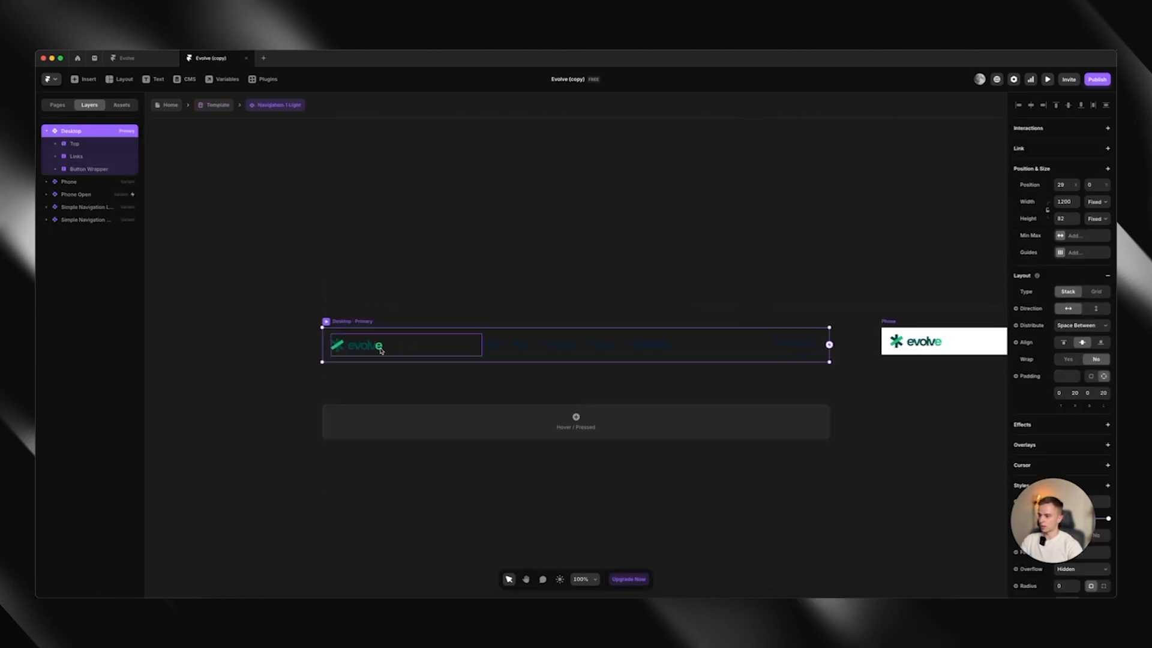
Switch the editor's appearance from dark to light so the navigation links stand out on the canvas
left_click(50, 79)
mouse_move(136, 154)
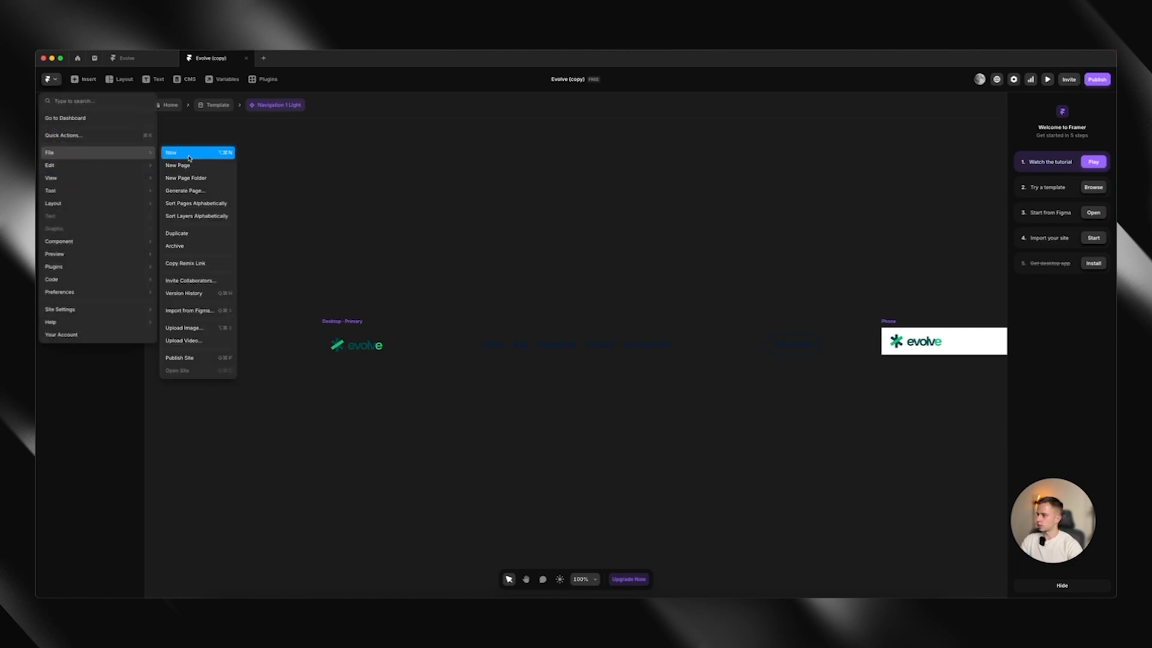
mouse_move(139, 178)
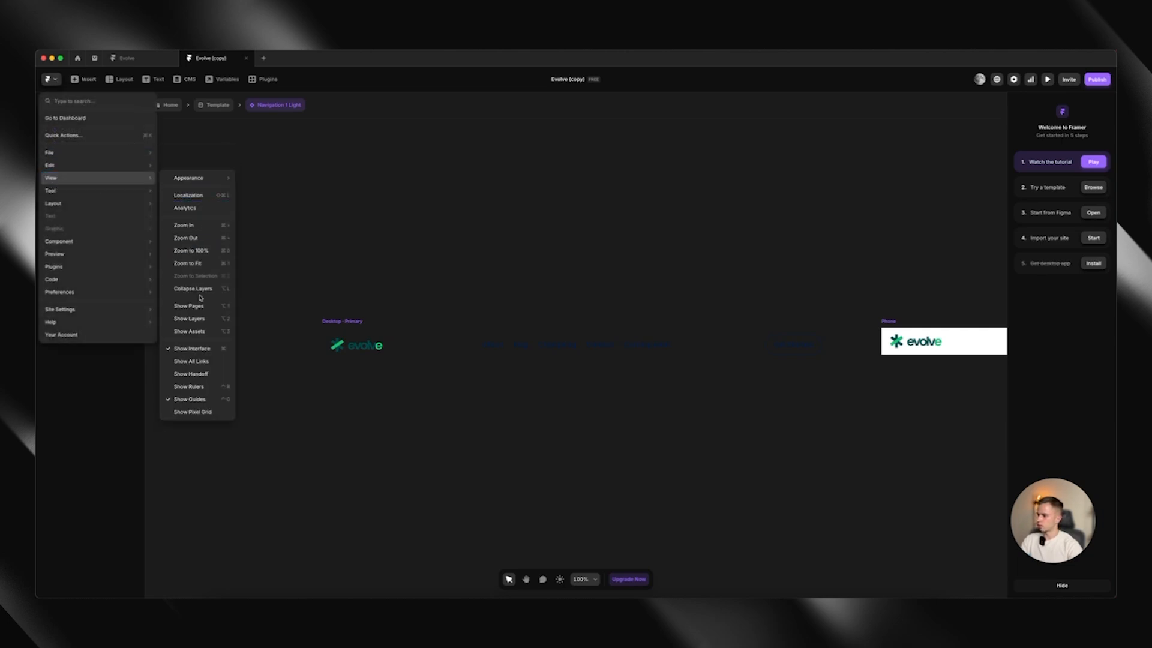
mouse_move(205, 183)
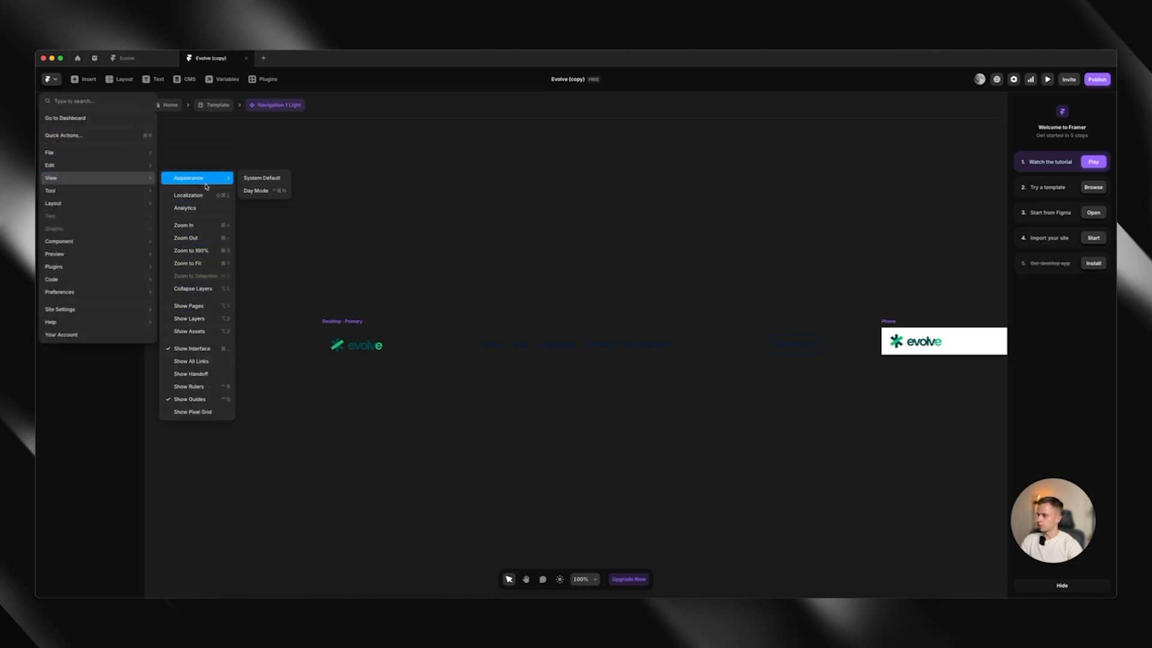
left_click(264, 191)
left_click_drag(401, 280, 378, 272)
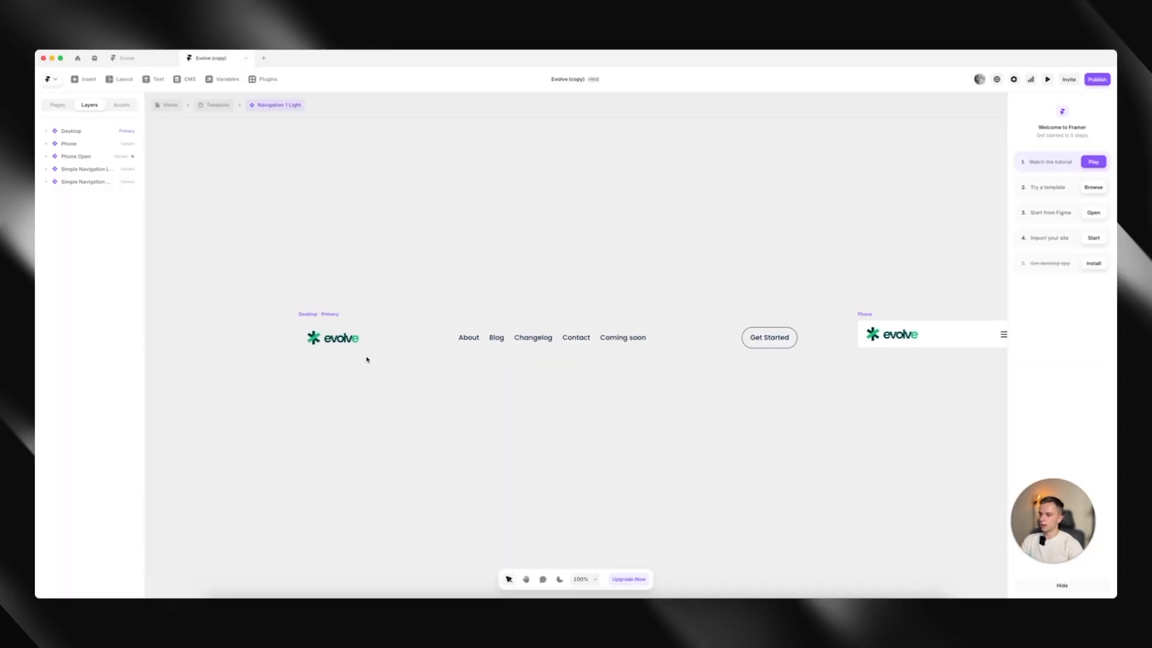
Replace the logo image in the desktop navigation with the dark SWIPE. logo SVG
double_click(326, 345)
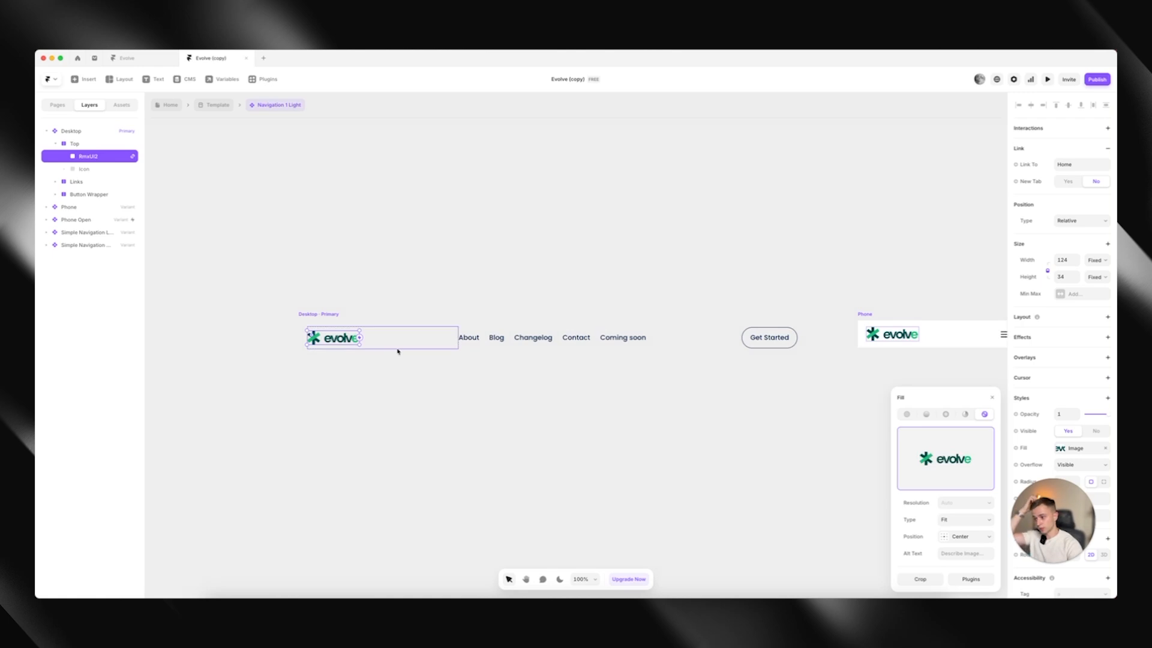
mouse_move(973, 462)
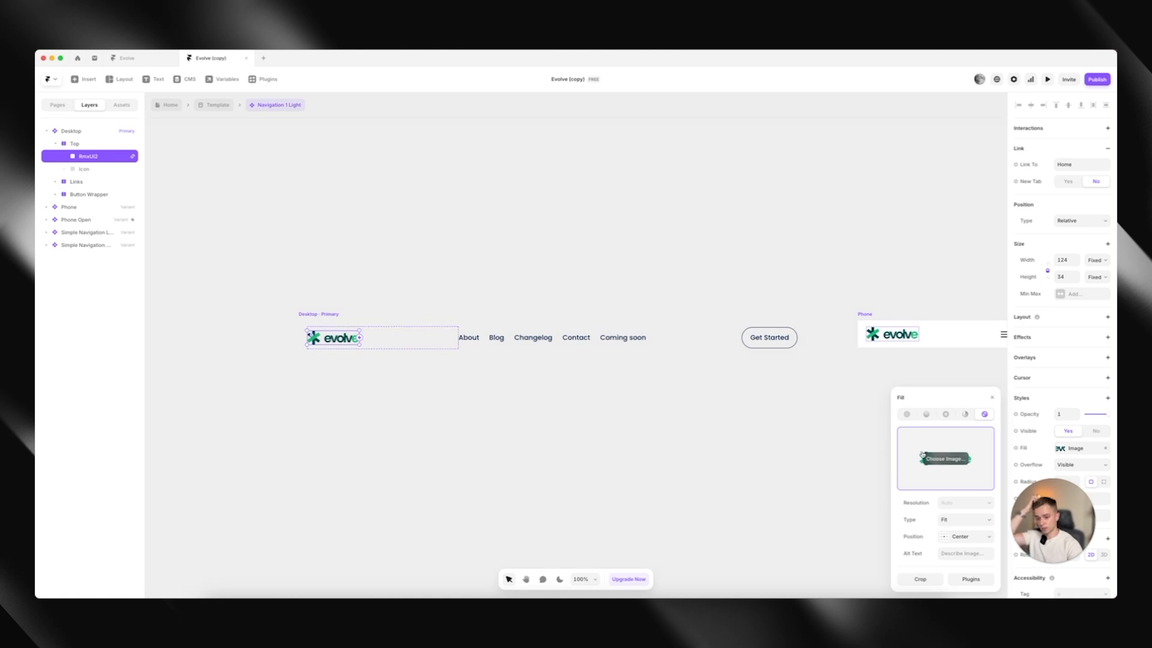
left_click(965, 459)
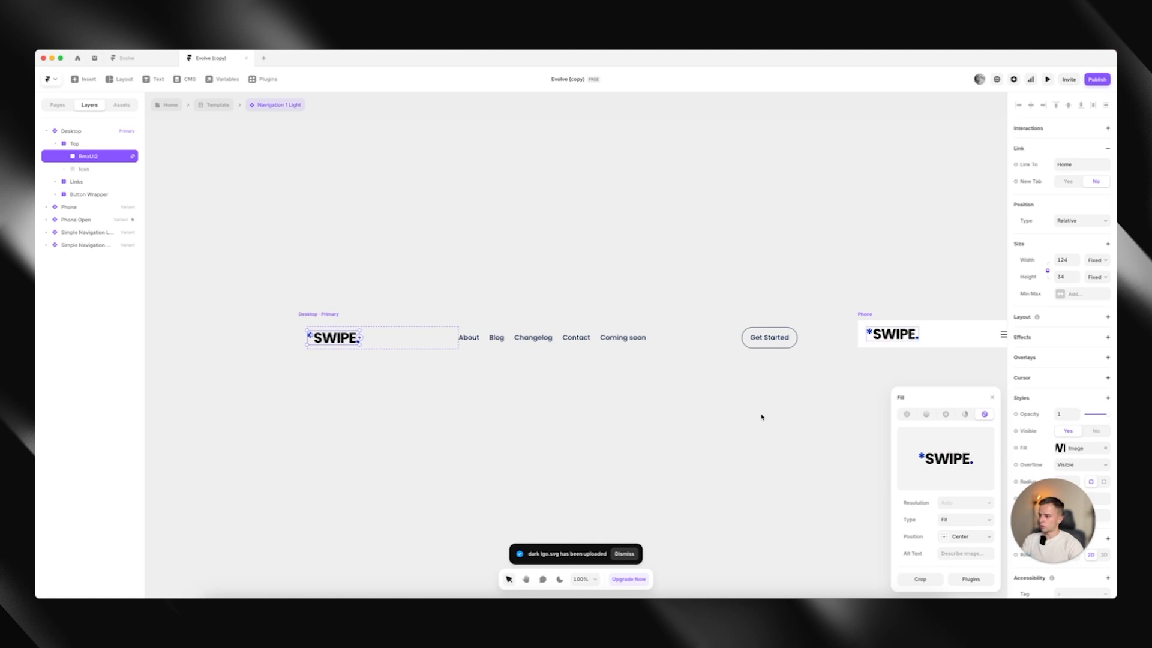
left_click(990, 400)
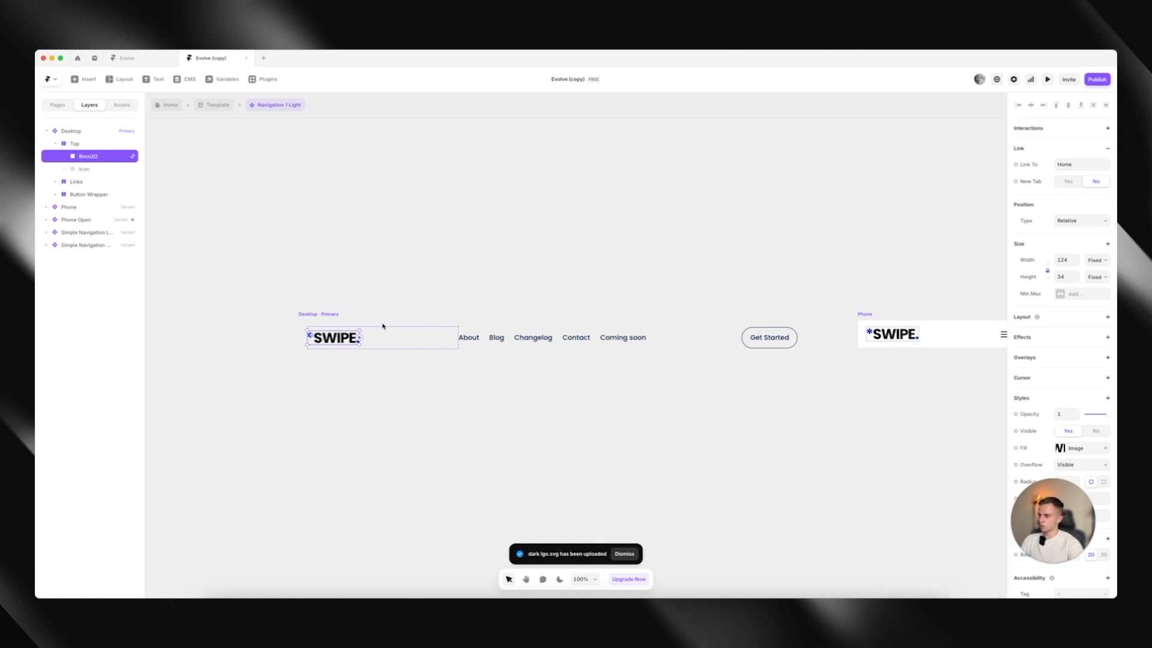
Unlock the navigation logo's proportions, resize it to 109 wide by 24 high, and lock the proportions again
scroll(384, 336, "up", 3)
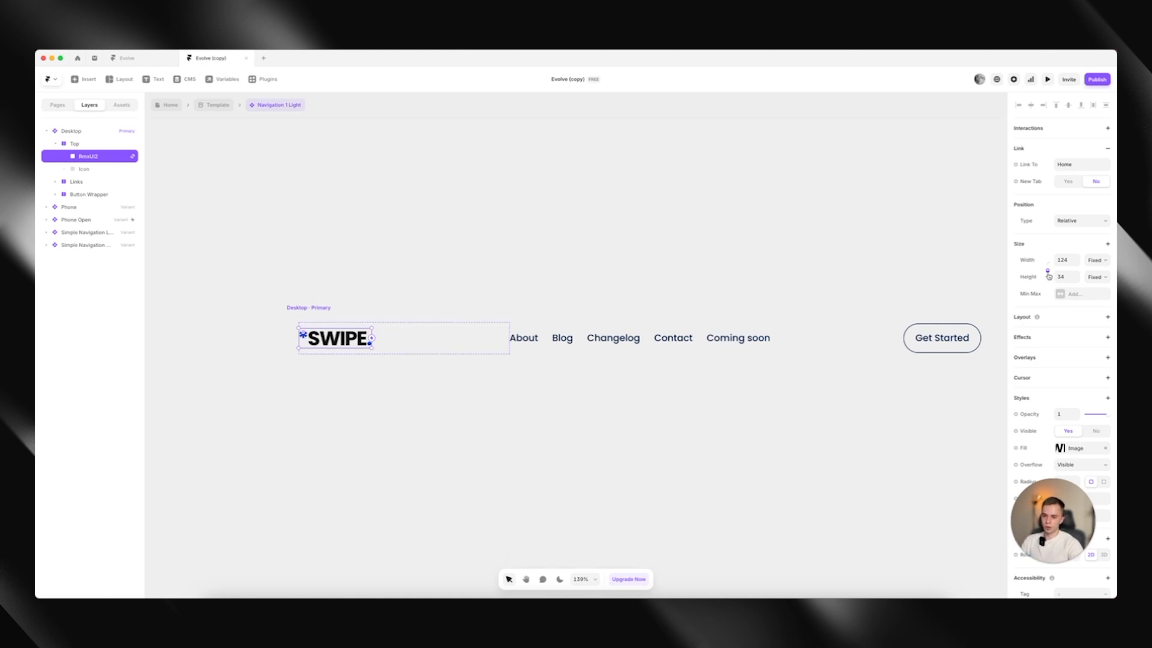
left_click_drag(1048, 276, 1049, 272)
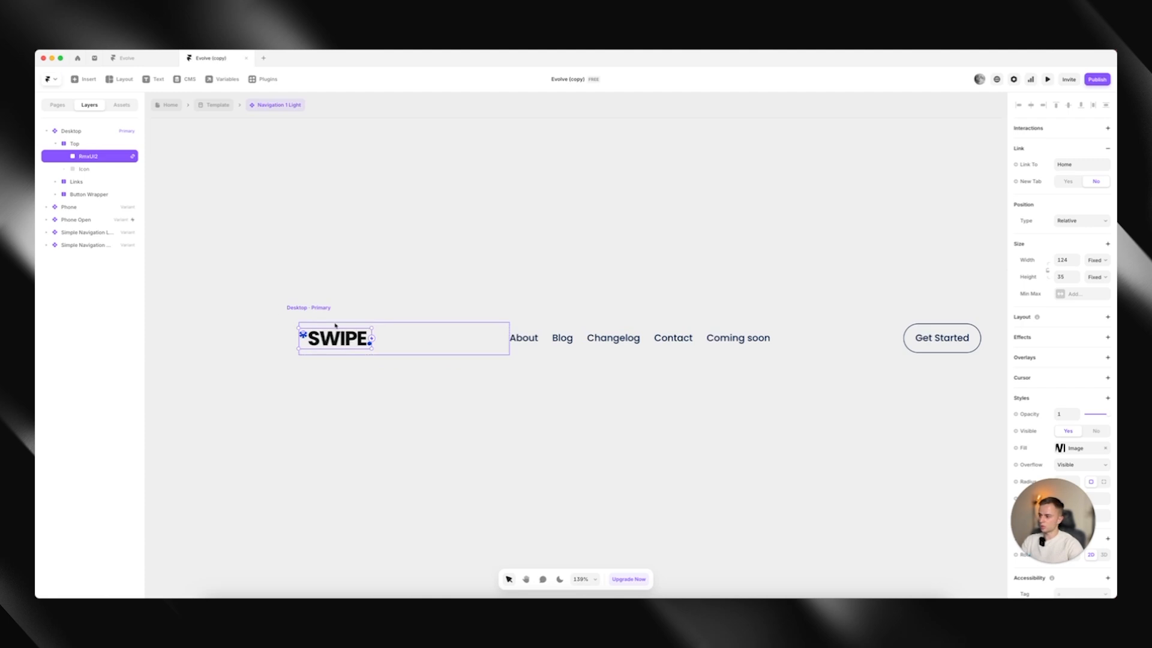
left_click_drag(328, 328, 365, 333)
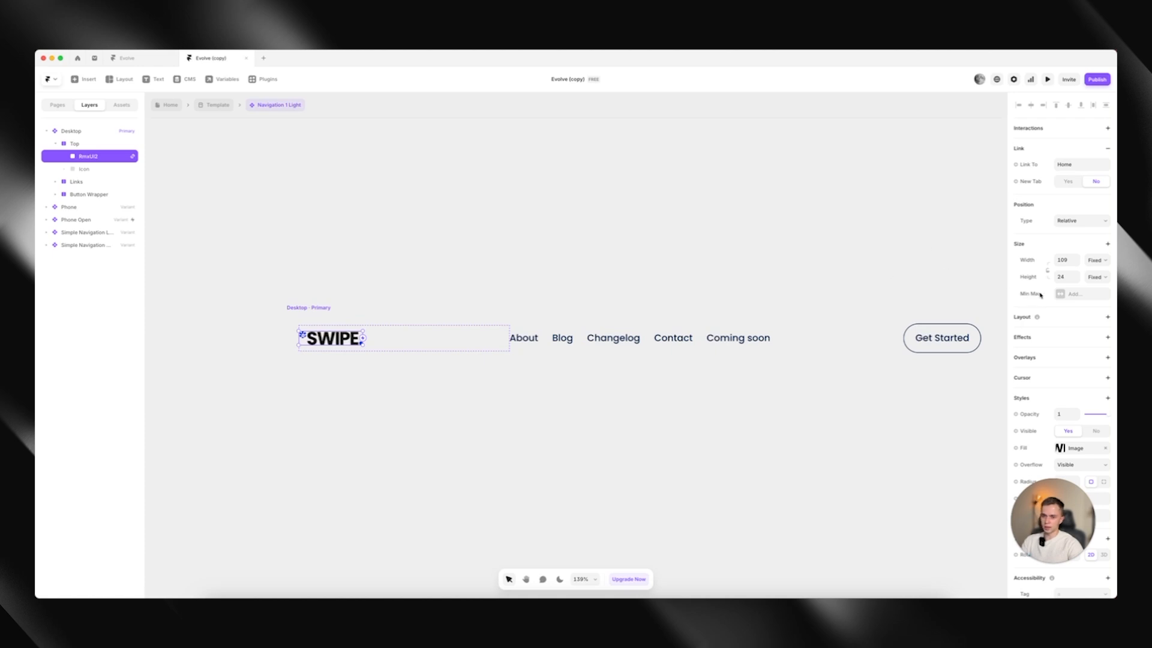
left_click(1047, 273)
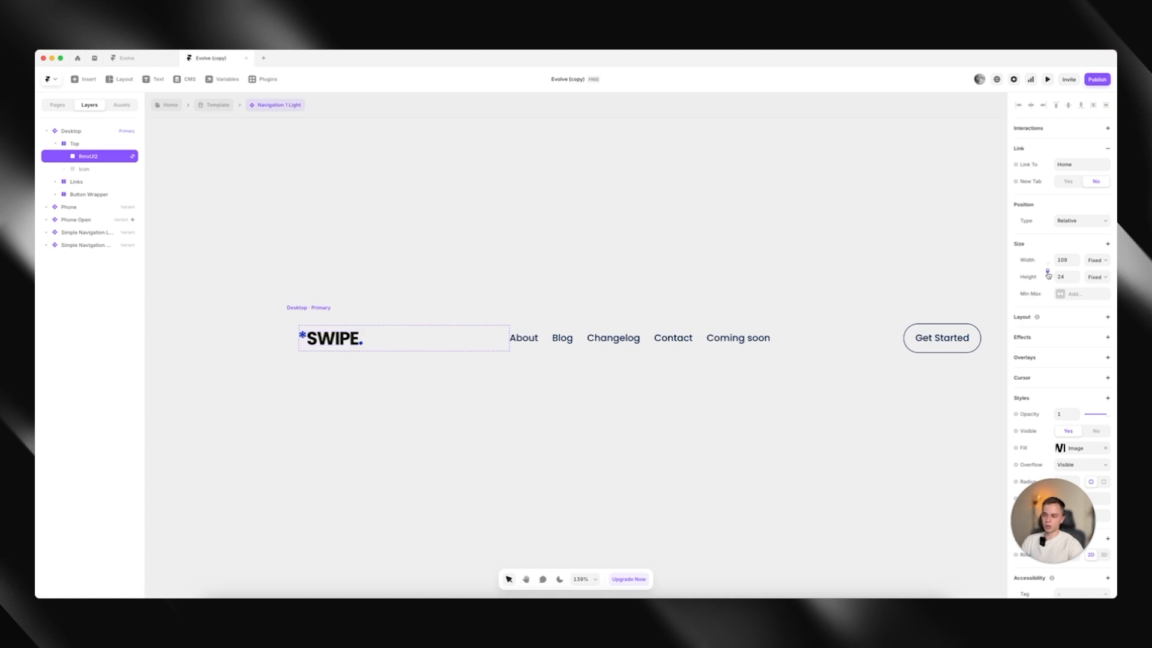
left_click(750, 247)
scroll(494, 262, "down", 4)
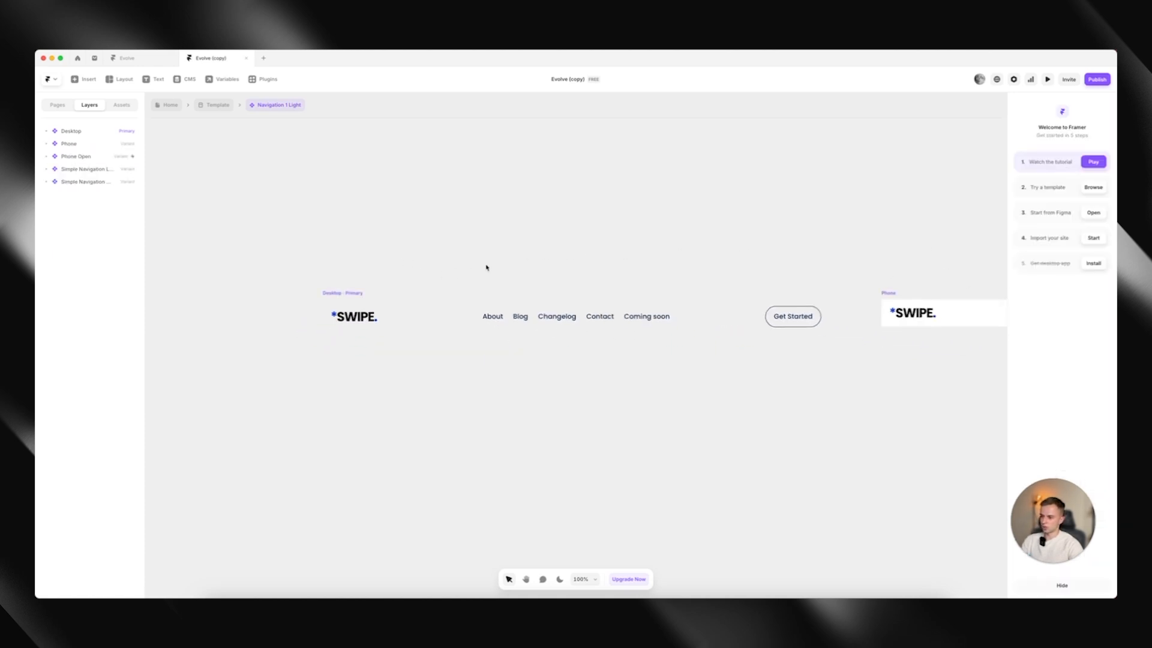
Delete the Changelog link from the desktop navigation and duplicate the Blog link
scroll(486, 267, "right", 3)
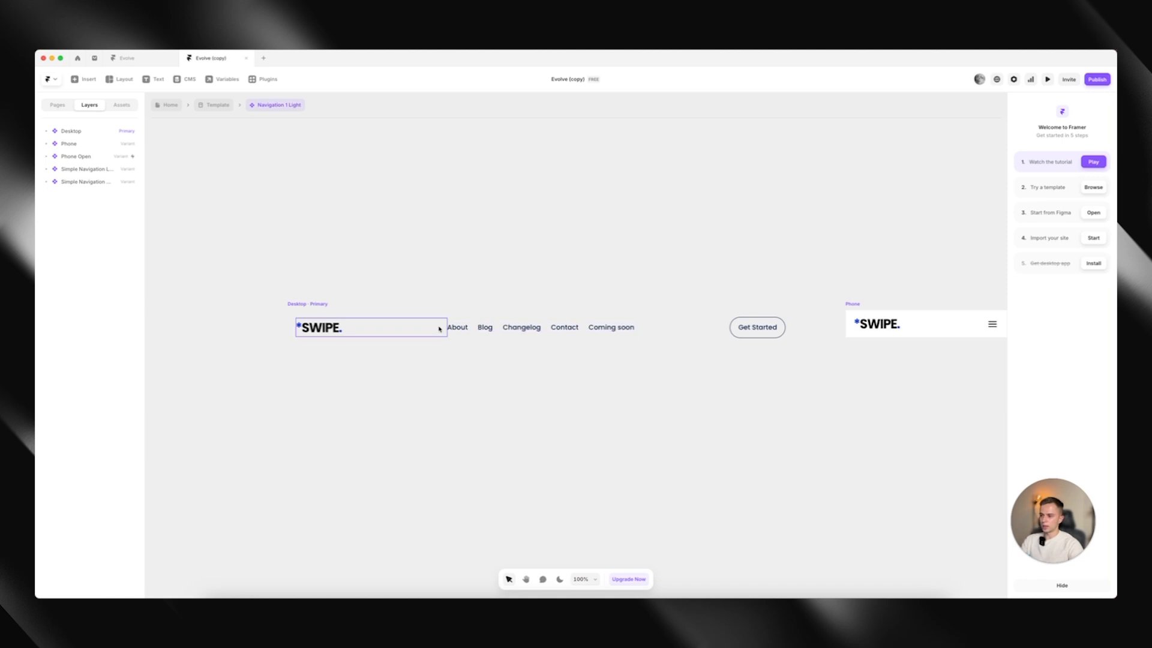
left_click(457, 329)
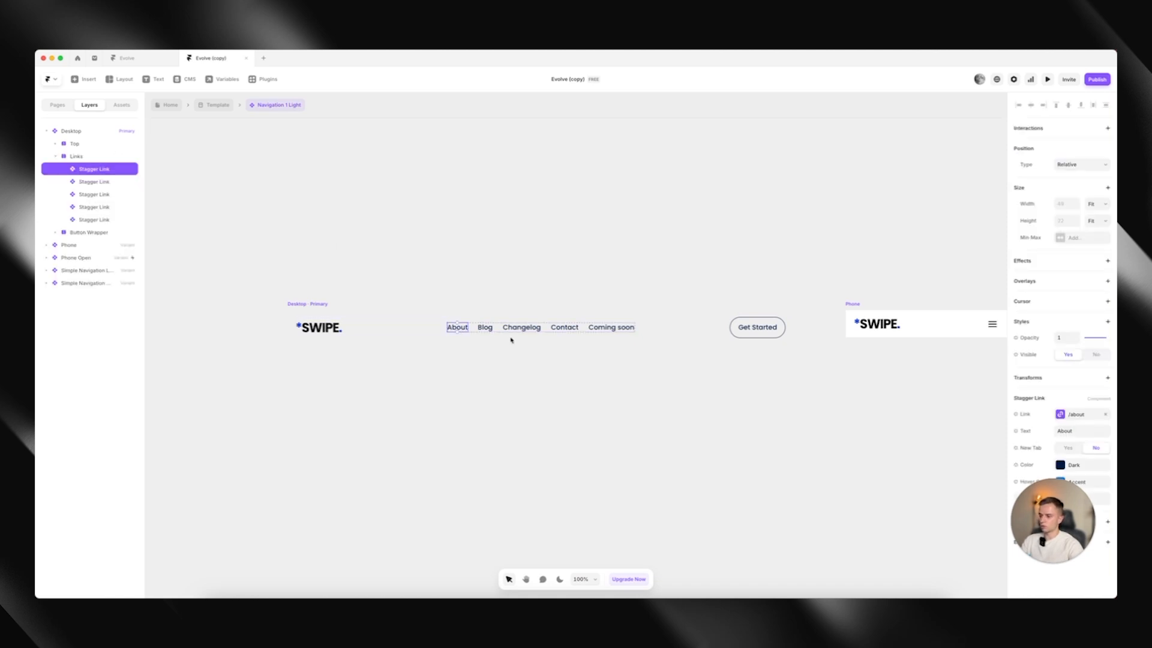
left_click(511, 329)
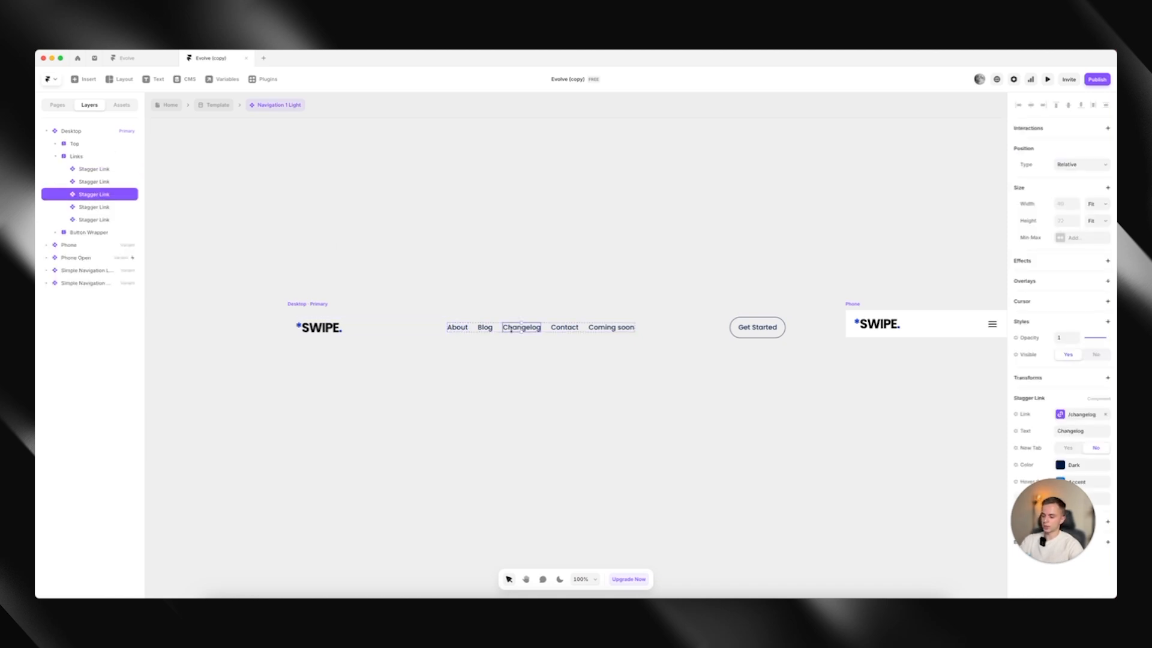
key("Delete")
left_click(509, 329)
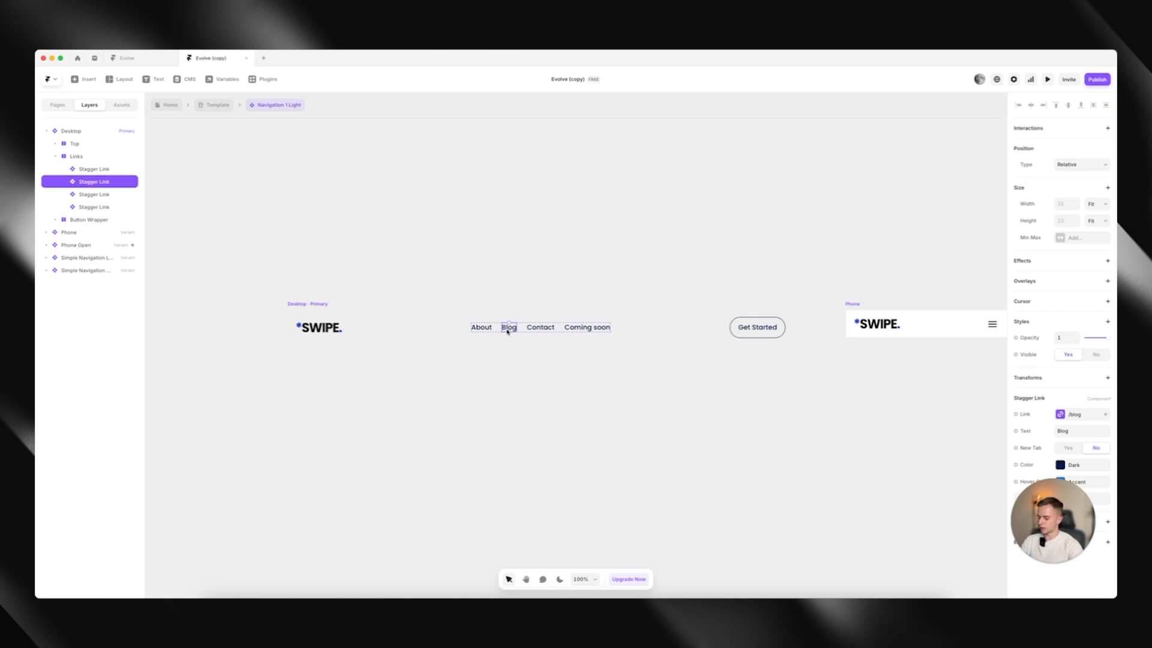
key("super+d")
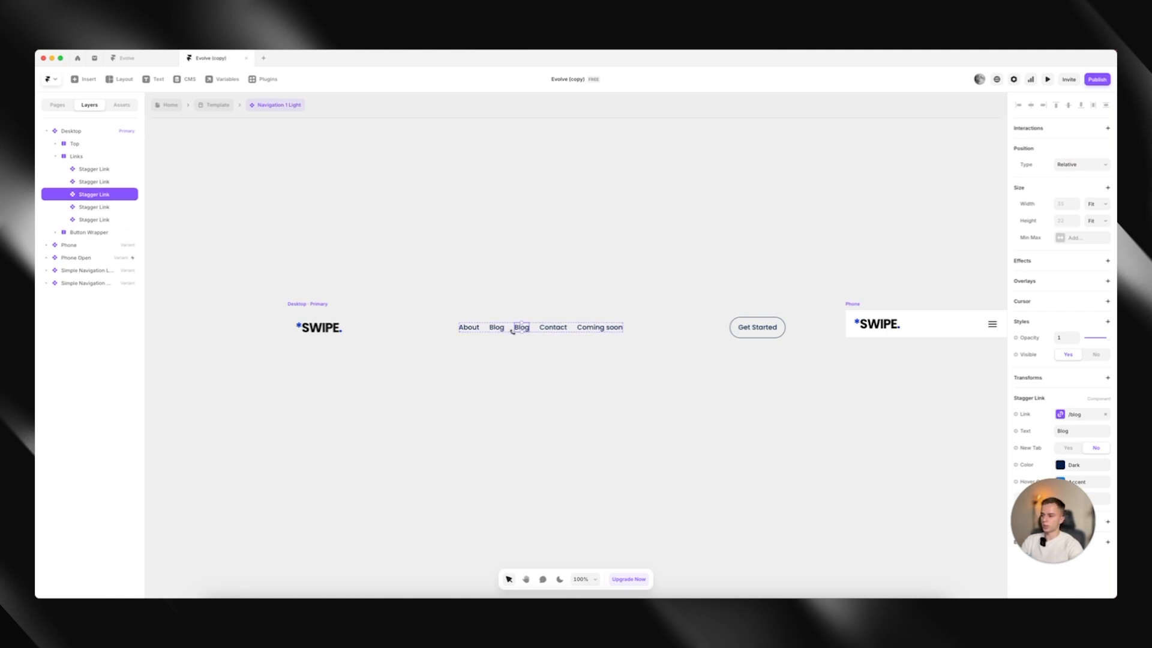
Look over the page destinations for the duplicated Blog link and set its text to Name
left_click_drag(1051, 520, 997, 536)
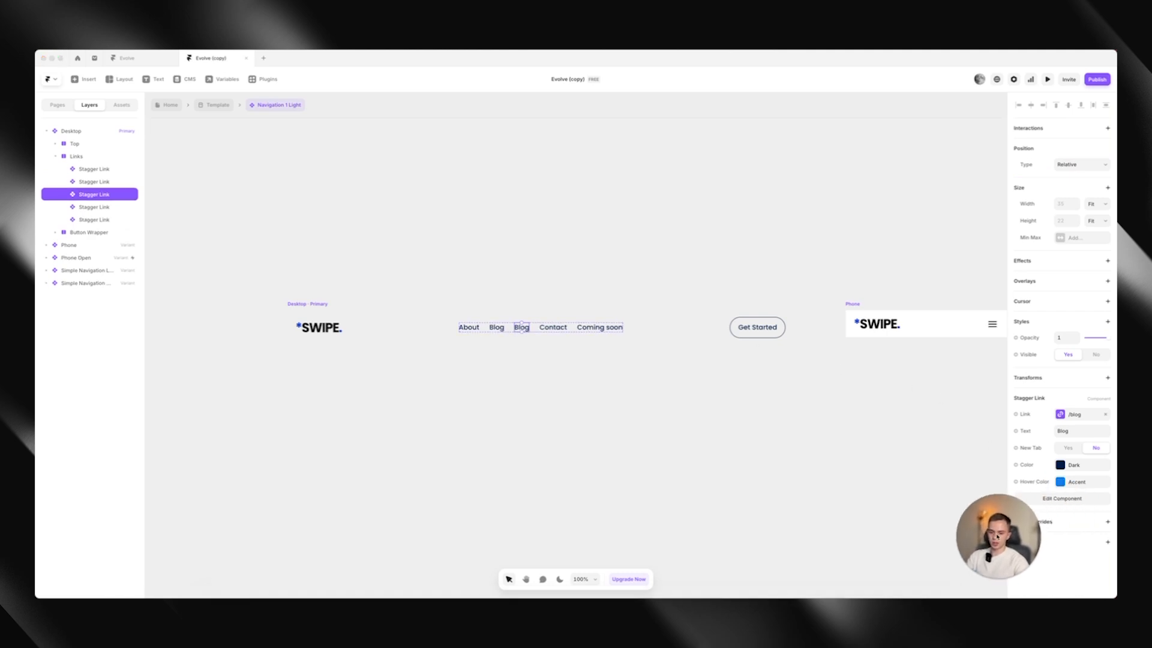
left_click(1075, 415)
left_click(968, 438)
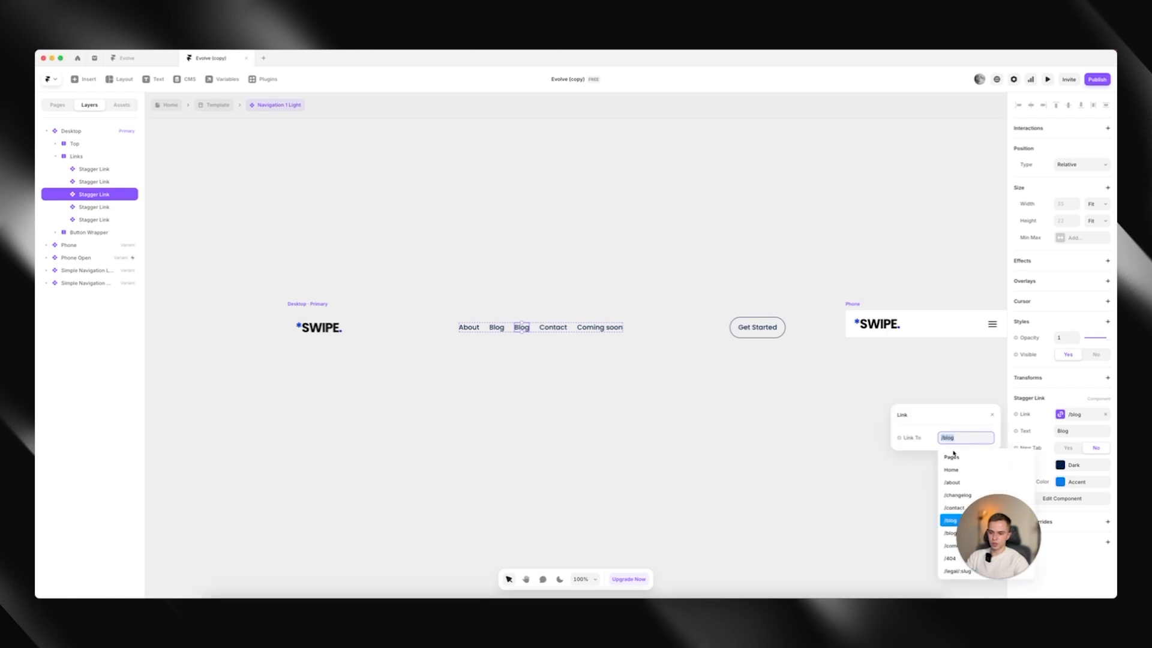
left_click(1073, 431)
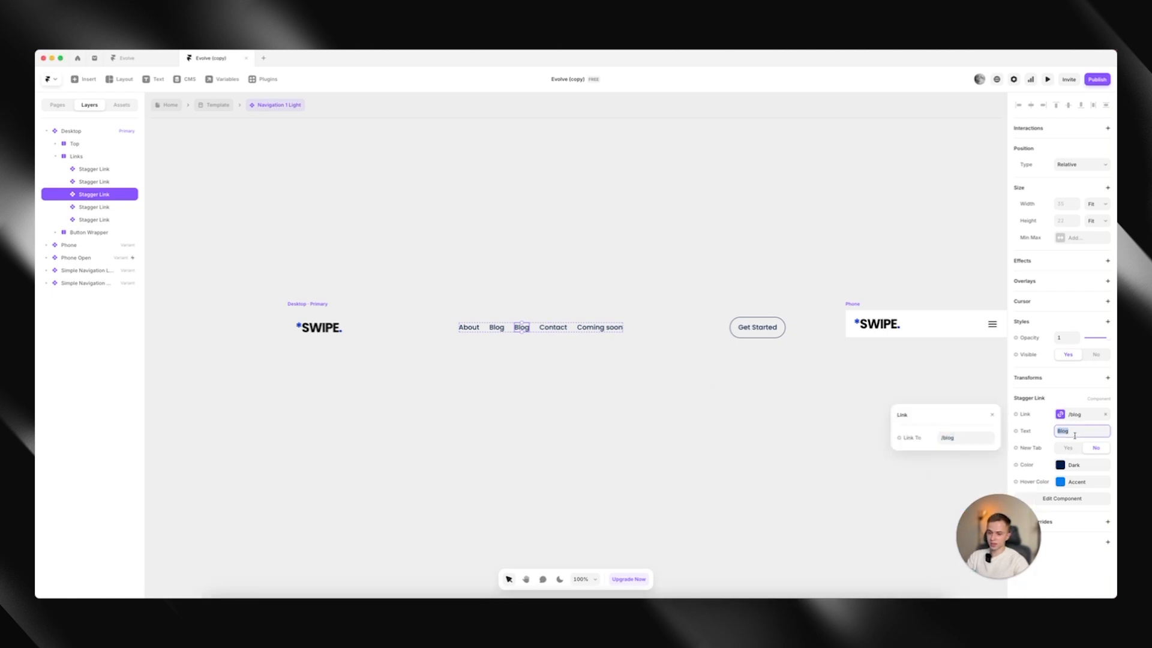
type("Name")
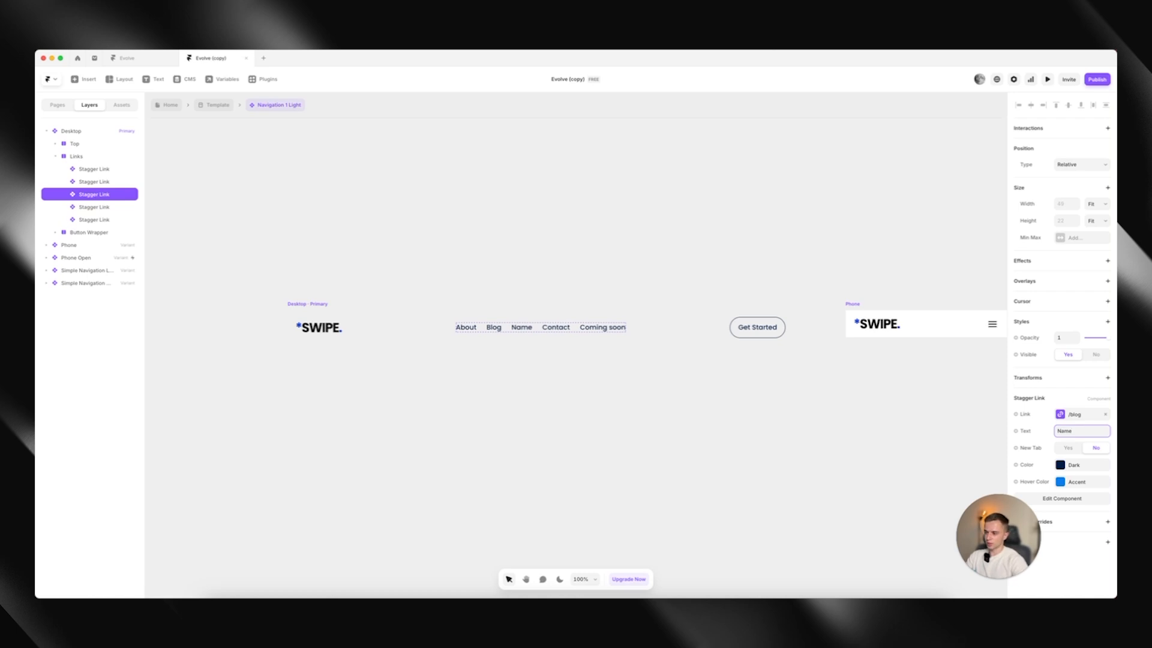
Try opening the Name link in a new tab and colouring it Accent, then restore No and Dark
left_click(1094, 448)
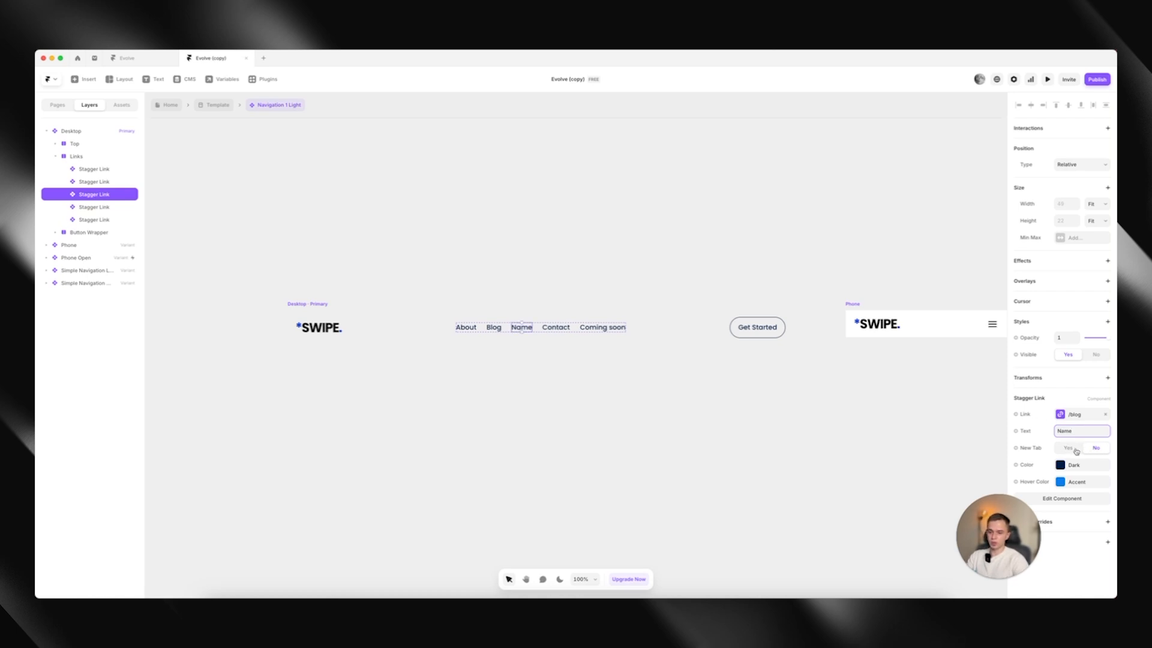
left_click(1071, 448)
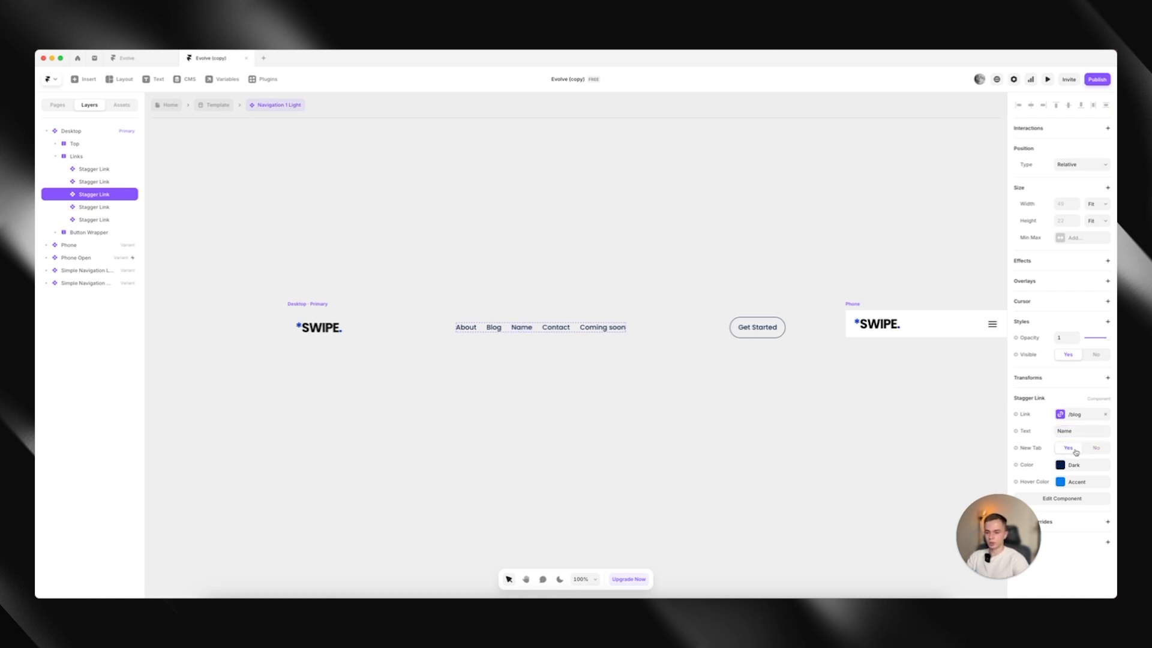
left_click(1095, 448)
left_click(1076, 471)
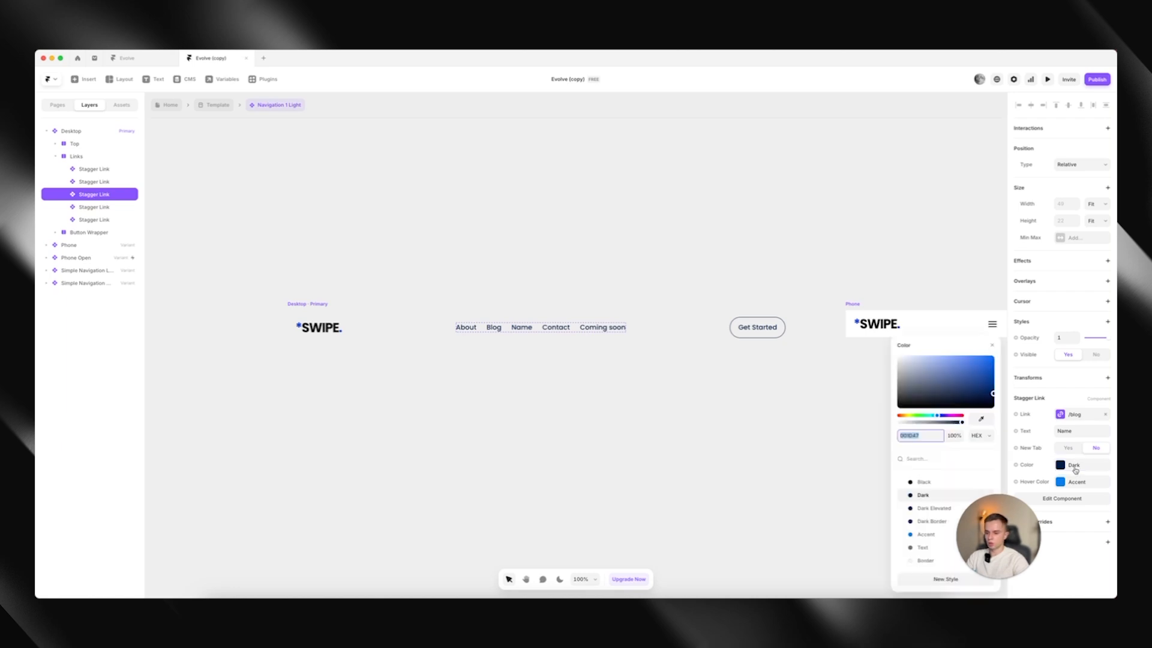
left_click(1075, 471)
left_click(1076, 471)
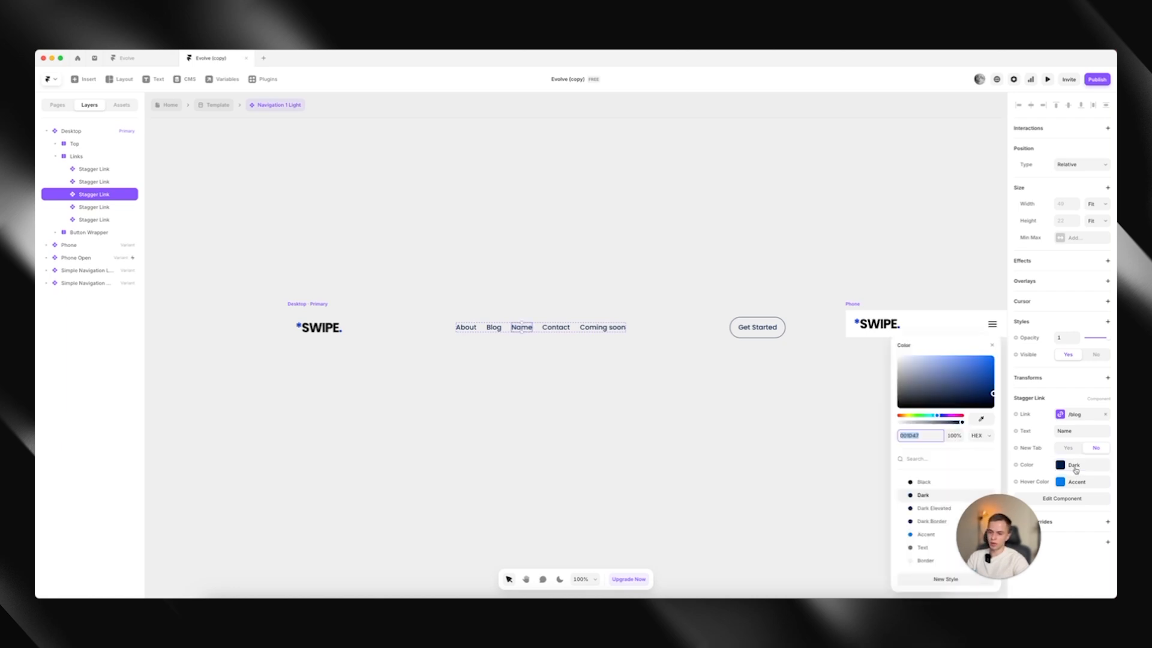
left_click(921, 482)
left_click(933, 495)
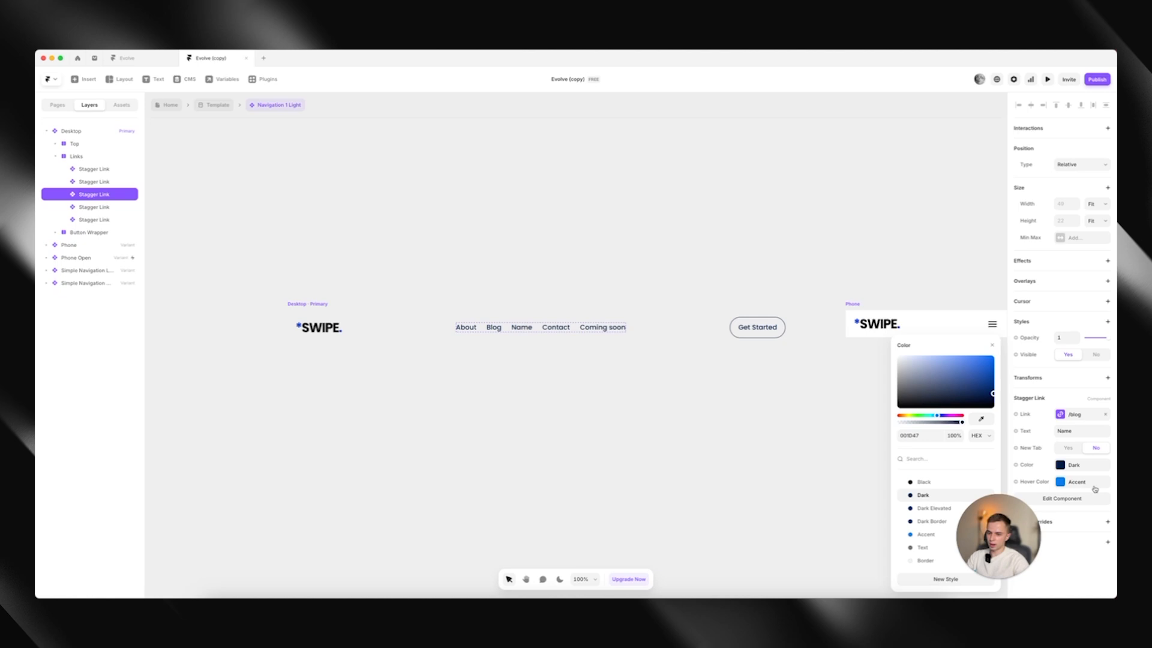
Check the Name link's hover colour and preview the navigation component before returning to the canvas
left_click(1060, 482)
left_click(1044, 80)
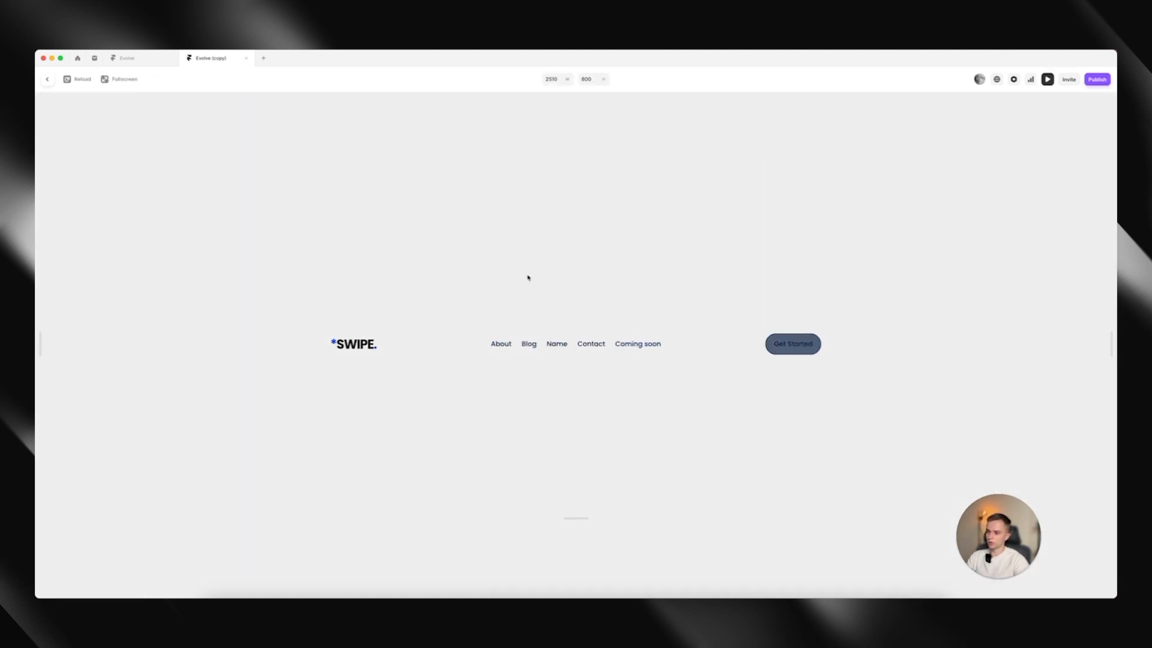
left_click(47, 79)
Return to the shared Template and open its desktop Footer component for editing
left_click(215, 105)
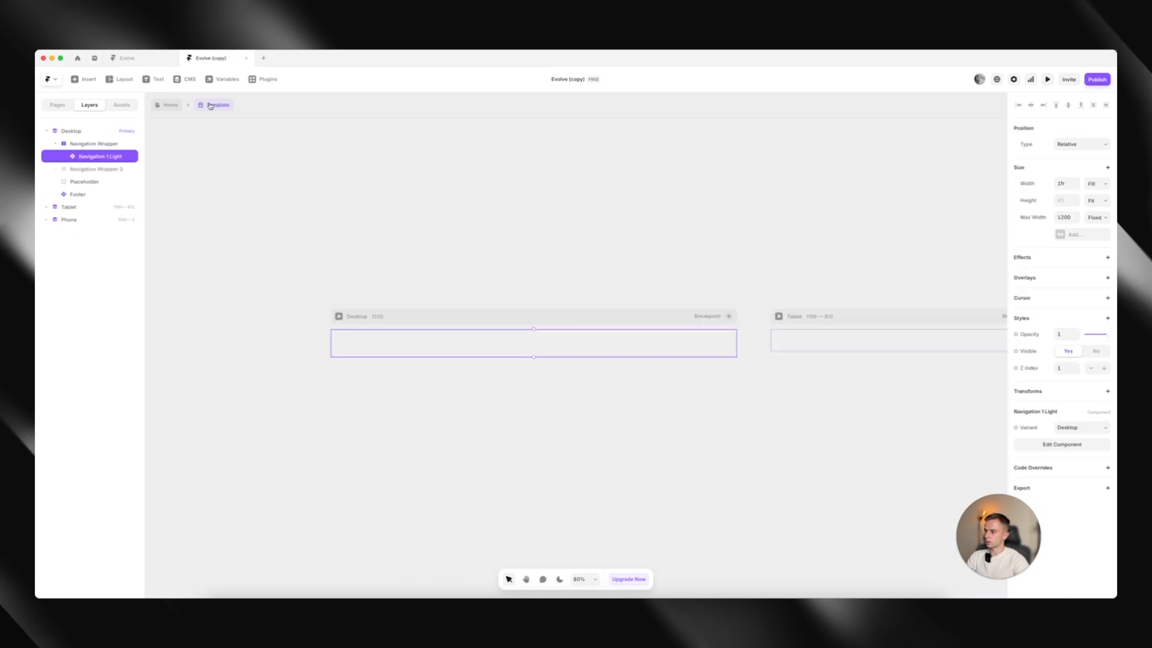
left_click(502, 279)
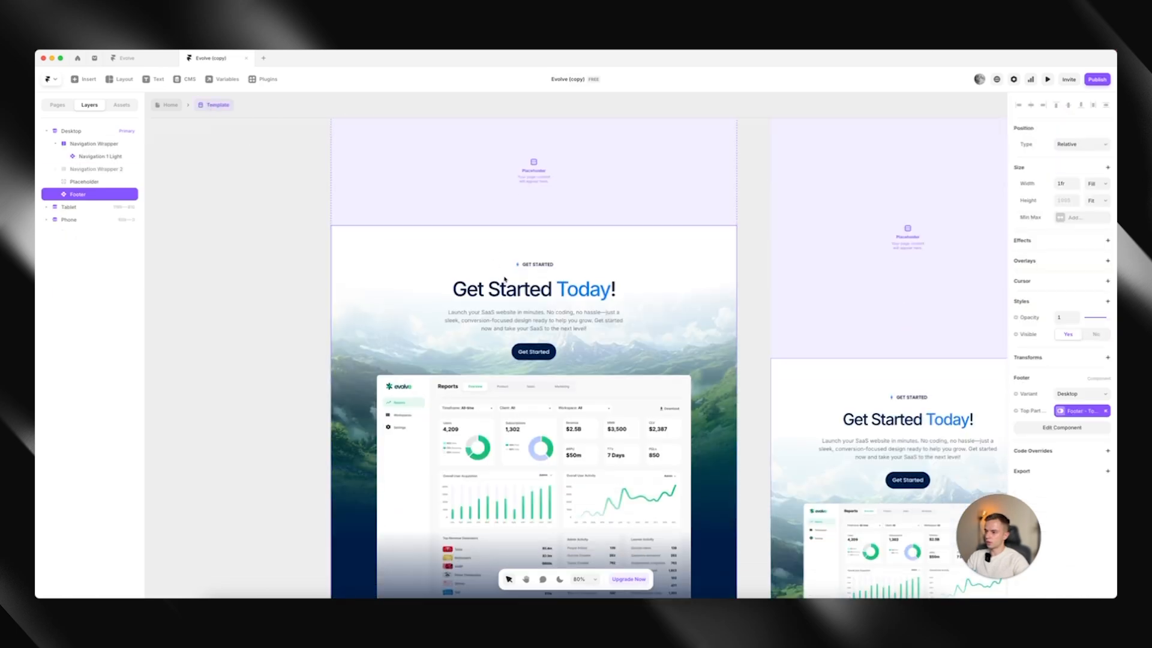
double_click(488, 268)
scroll(483, 273, "down", 3)
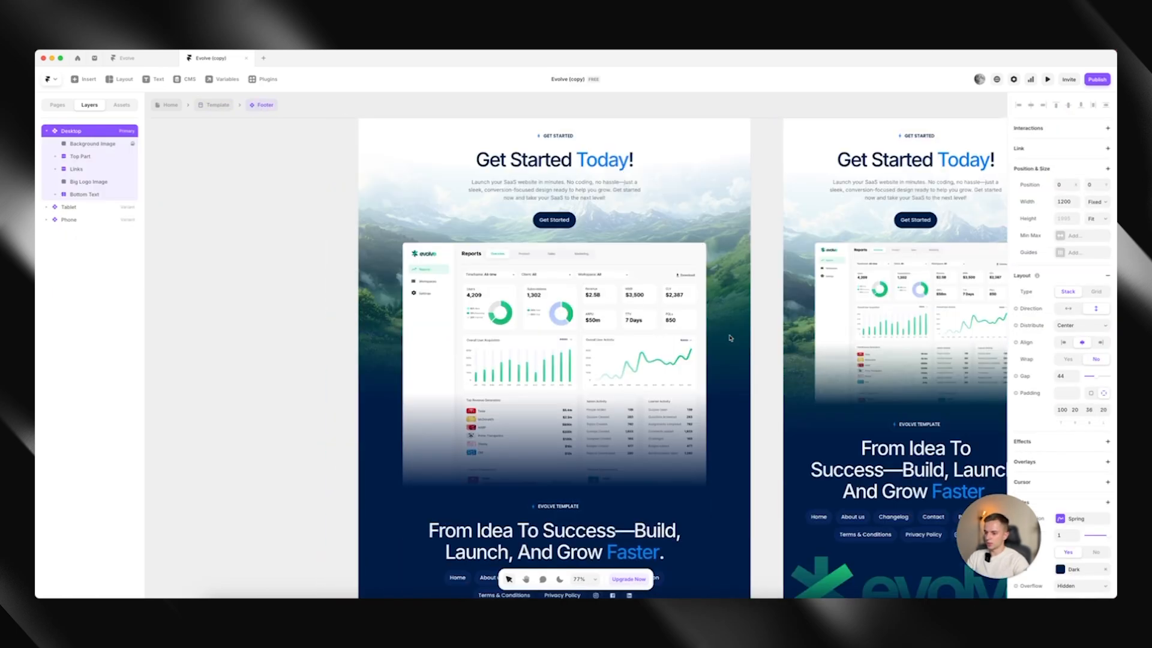
Inspect the image fill of the desktop footer's Background Image layer and deselect the layer
left_click(747, 333)
left_click(1078, 477)
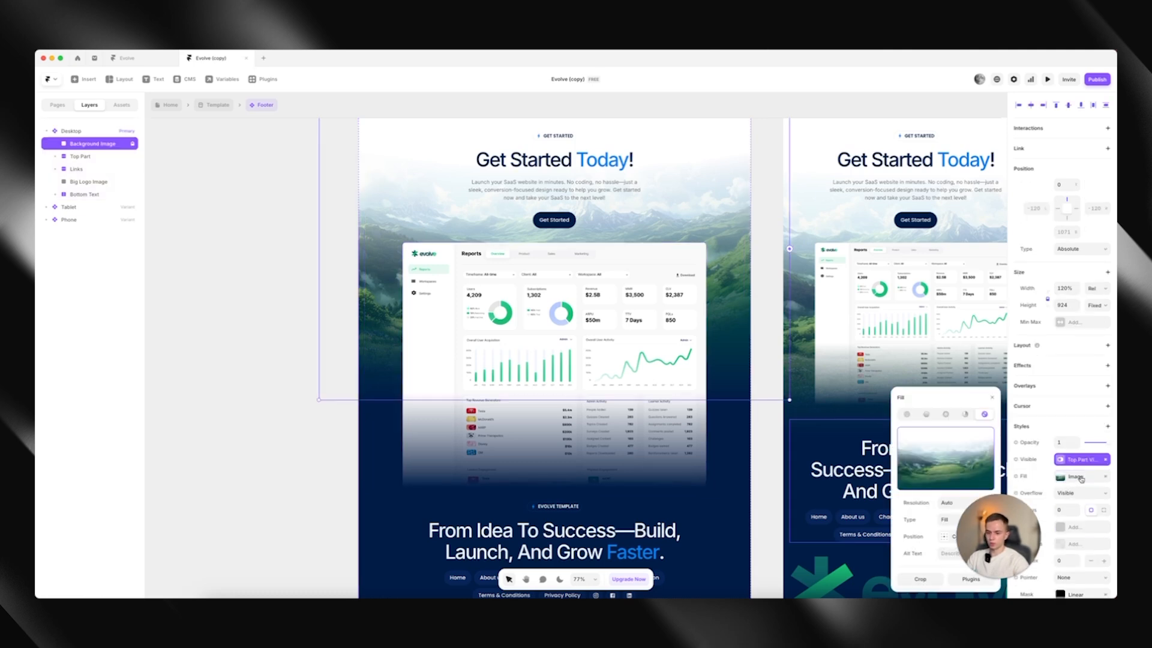
left_click(1078, 478)
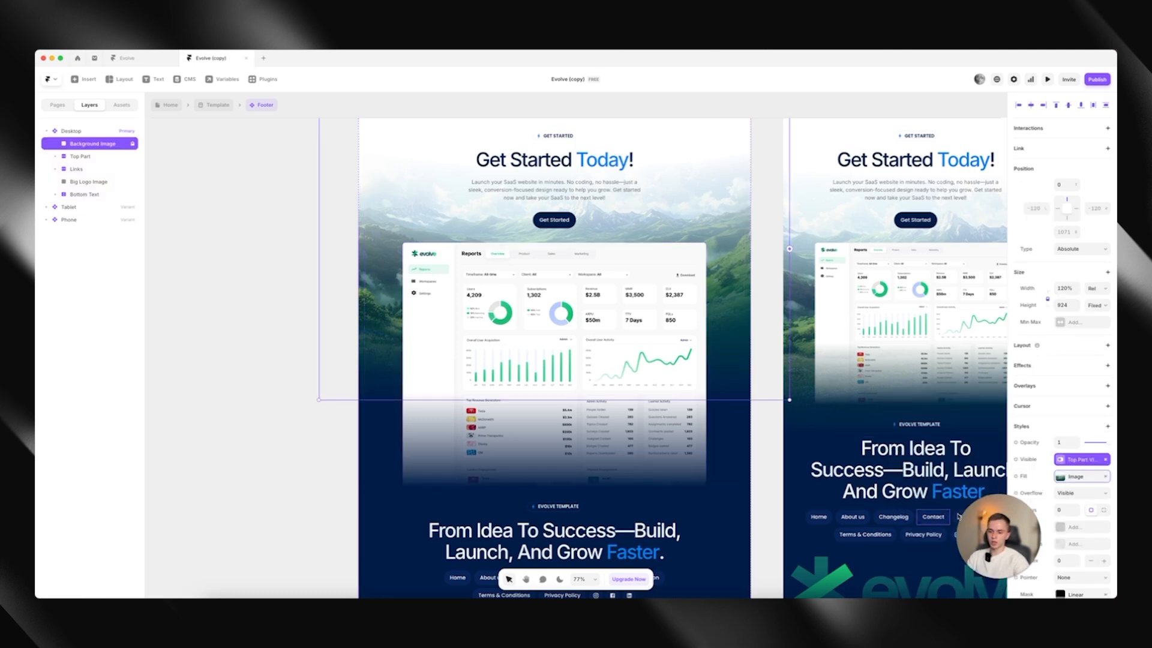
left_click(999, 549)
left_click_drag(999, 549, 949, 542)
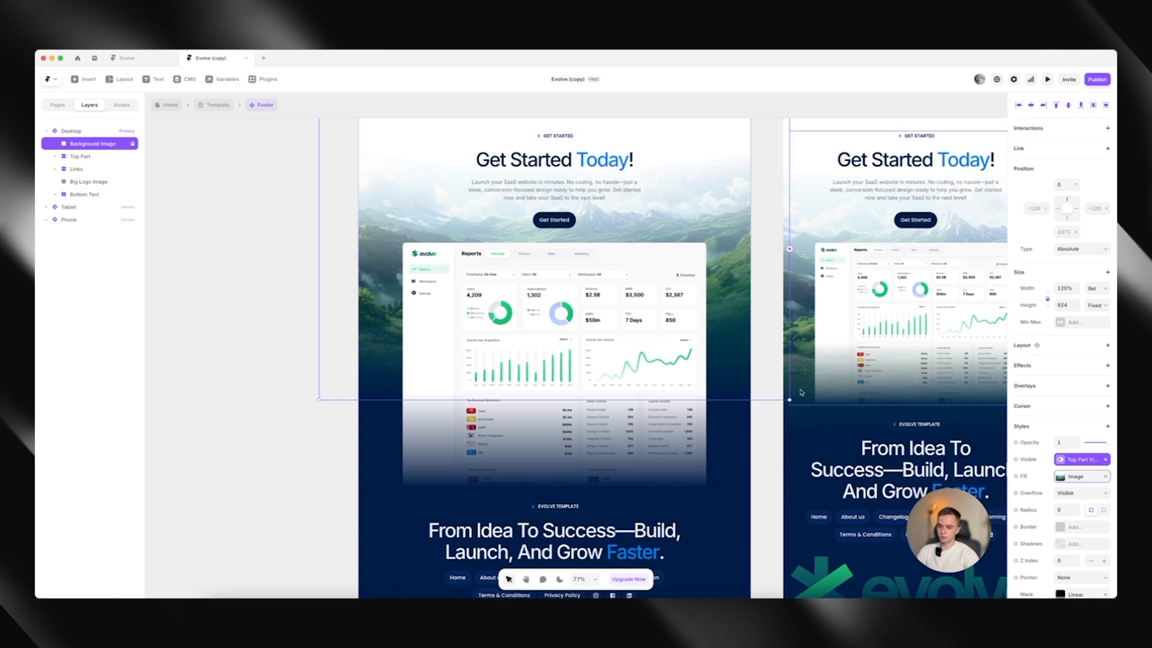
left_click(1083, 477)
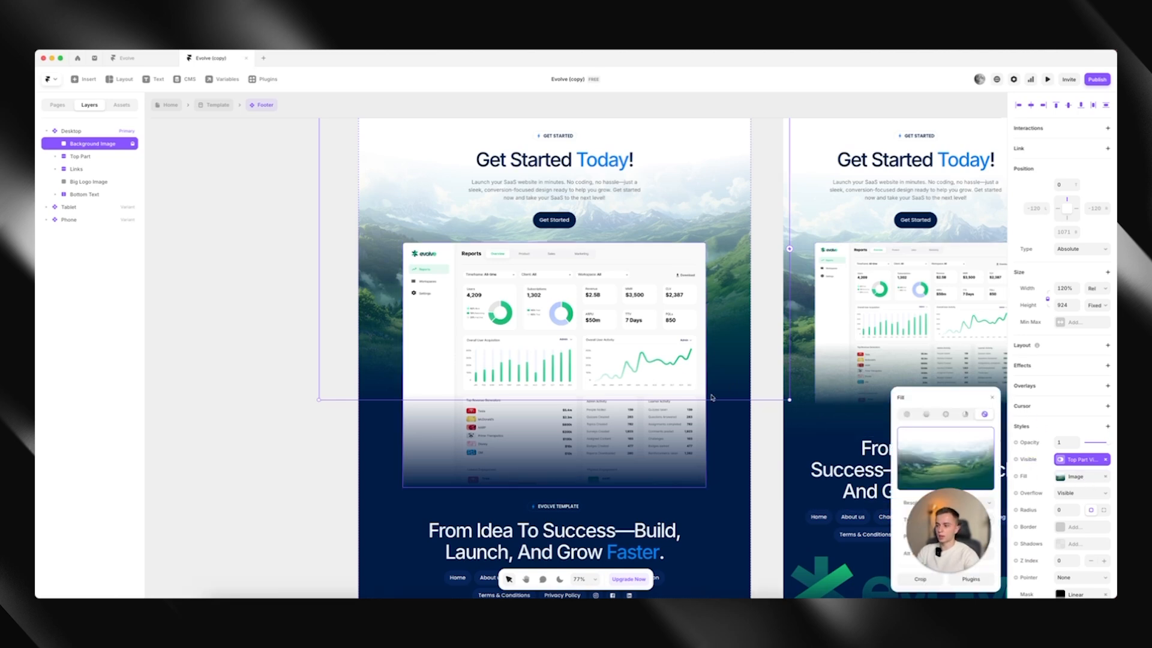
scroll(1042, 475, "down", 1)
scroll(1042, 475, "down", 1)
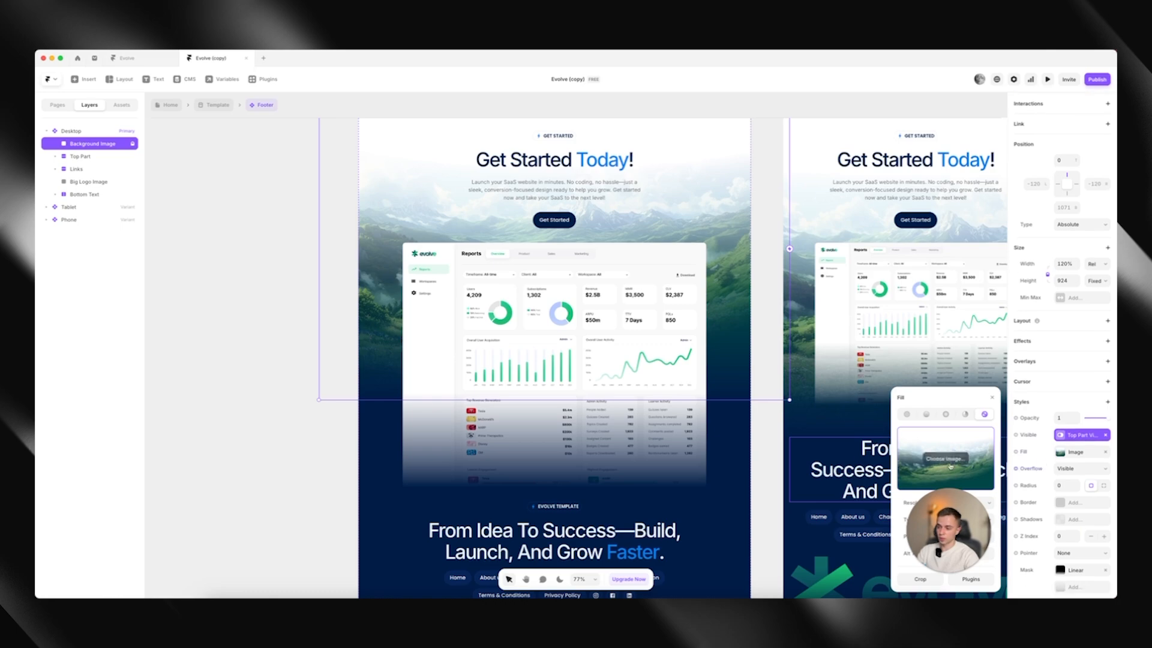
left_click(761, 478)
Select the Home link in the desktop footer's link list to examine its link settings
scroll(762, 478, "down", 2)
scroll(756, 474, "up", 5)
scroll(743, 468, "down", 10)
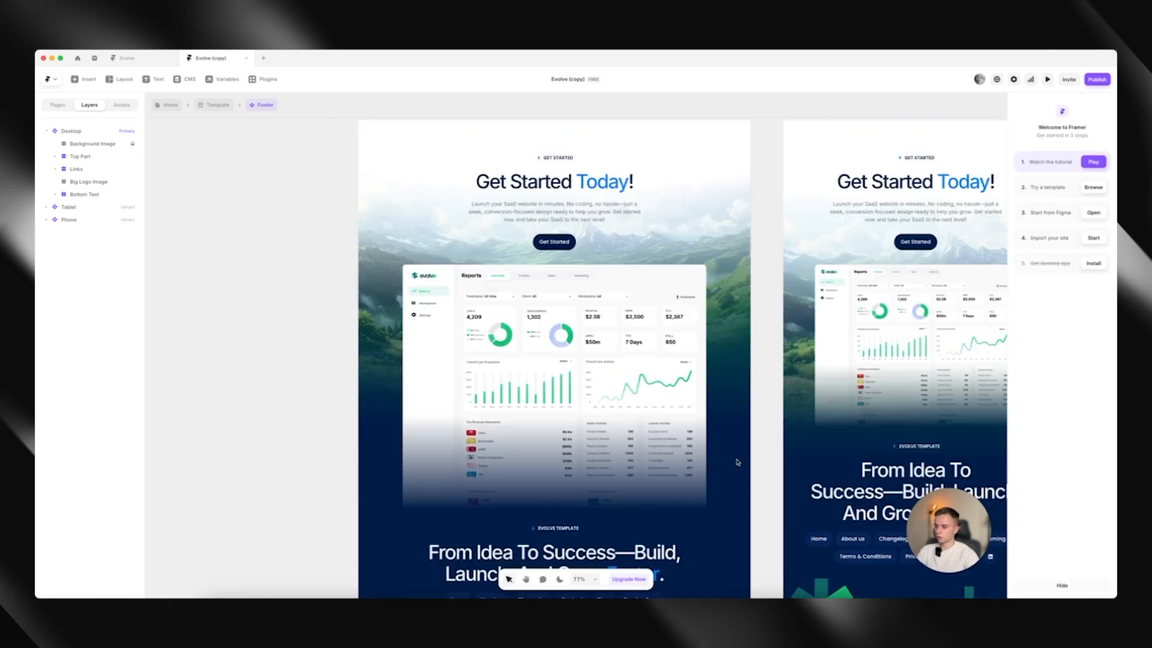
double_click(465, 372)
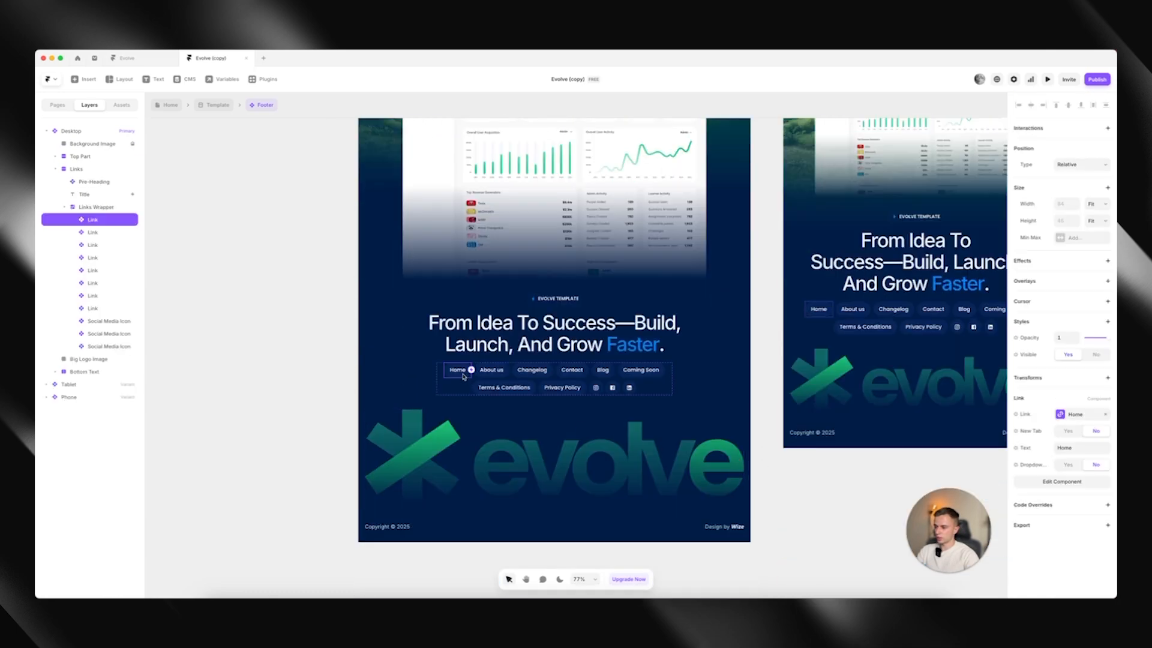
scroll(465, 373, "up", 3)
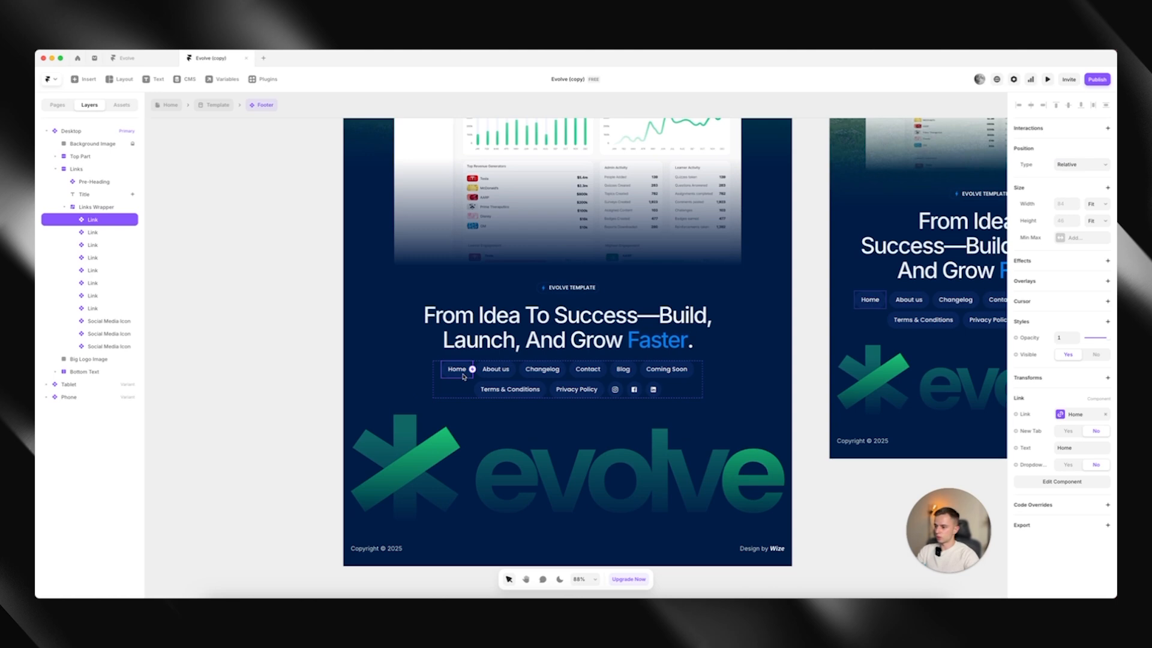
Delete the Changelog link from the desktop footer, duplicate the About us link, and set the copy's label to Text
left_click(538, 372)
key("Delete")
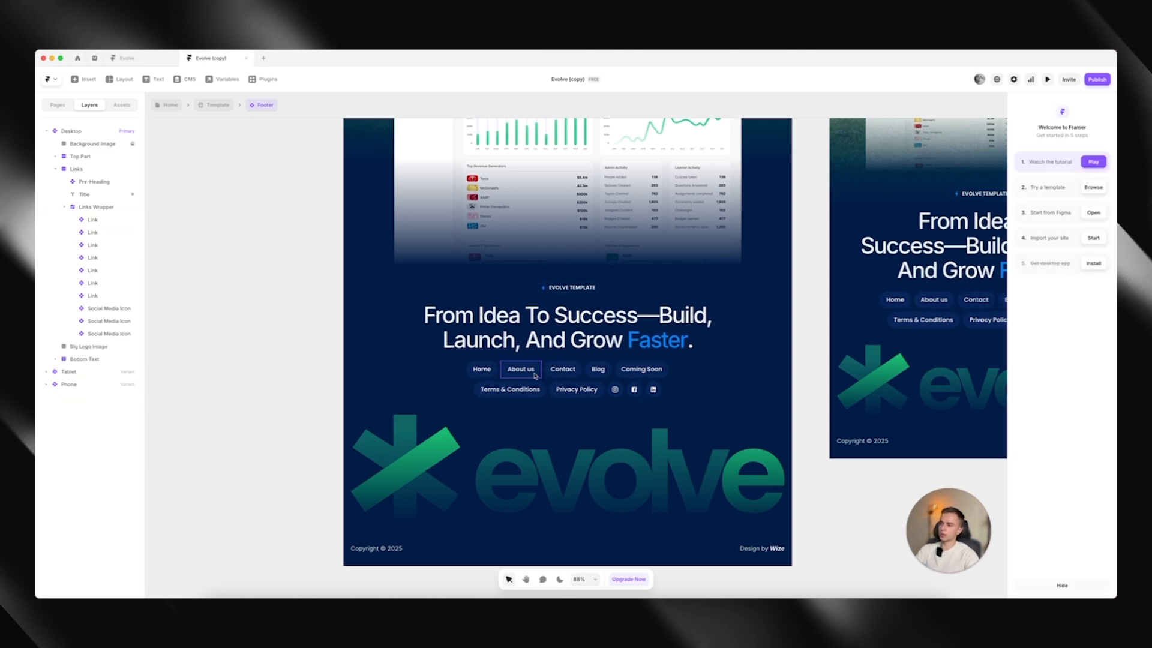
left_click(535, 372)
key("ctrl+d")
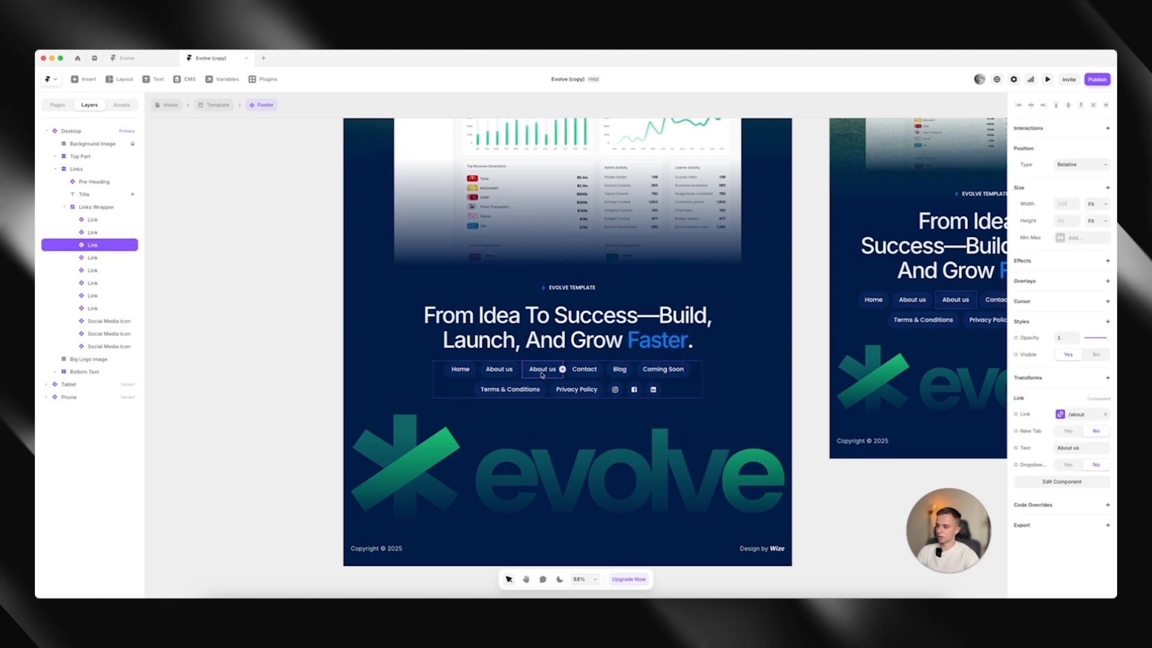
left_click(1058, 447)
key("BackSpace")
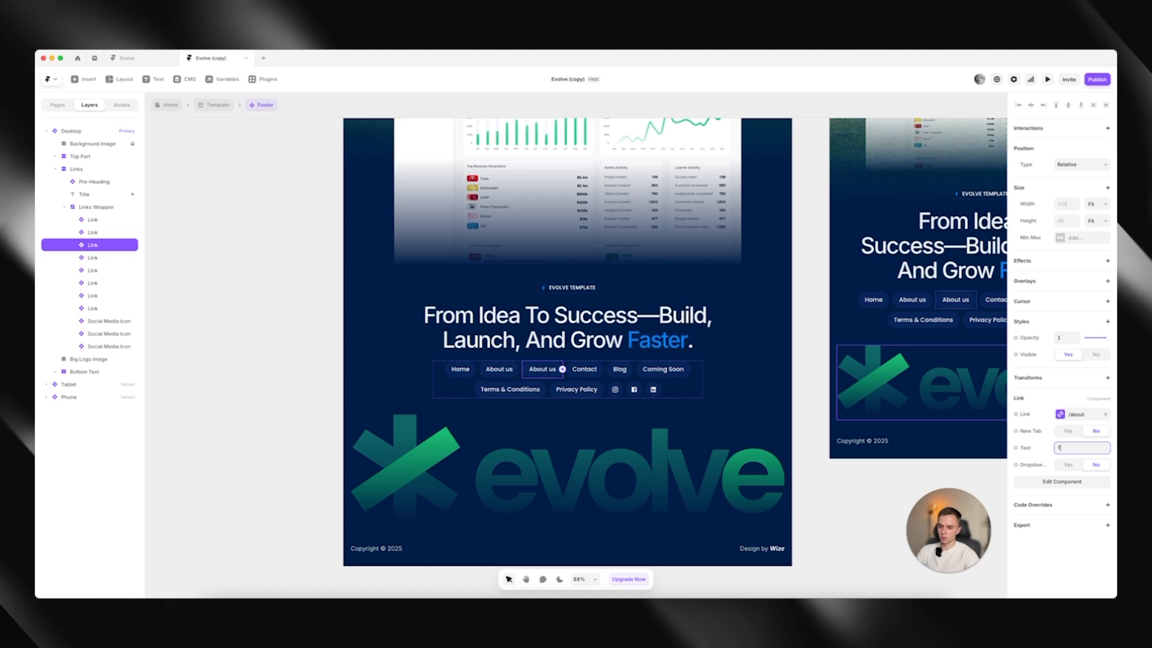
type("Text")
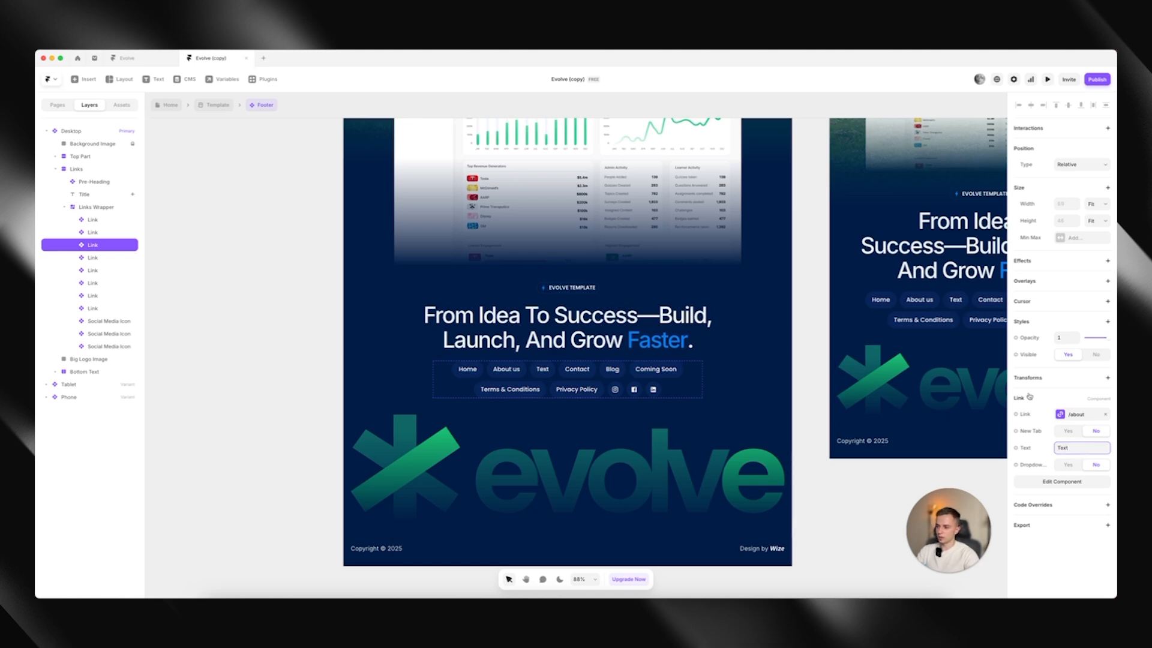
Replace the desktop footer's Big Logo Image with Logo_Swipe.svg and reduce the image layer's height to 254
double_click(582, 449)
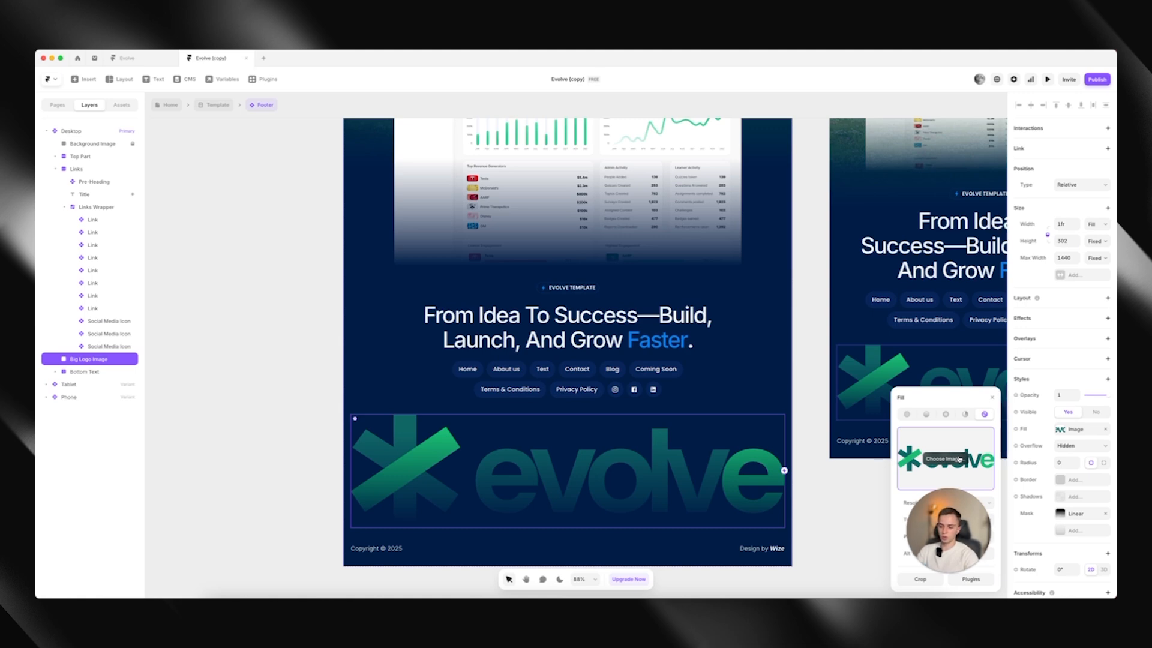
left_click(958, 460)
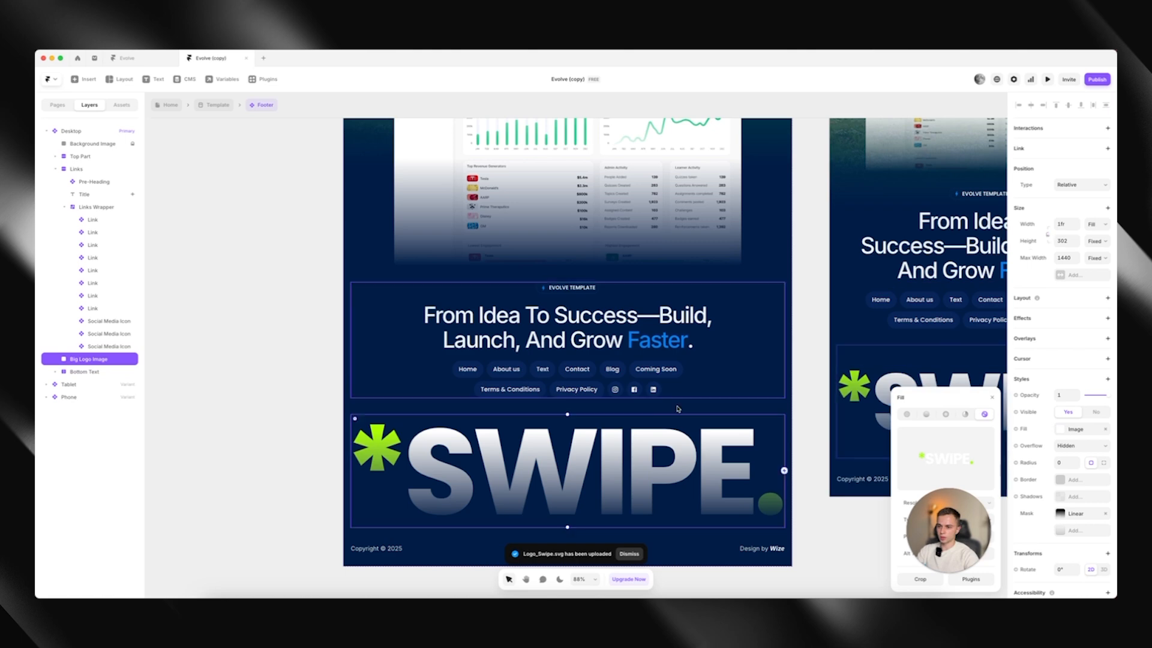
left_click_drag(602, 414, 597, 431)
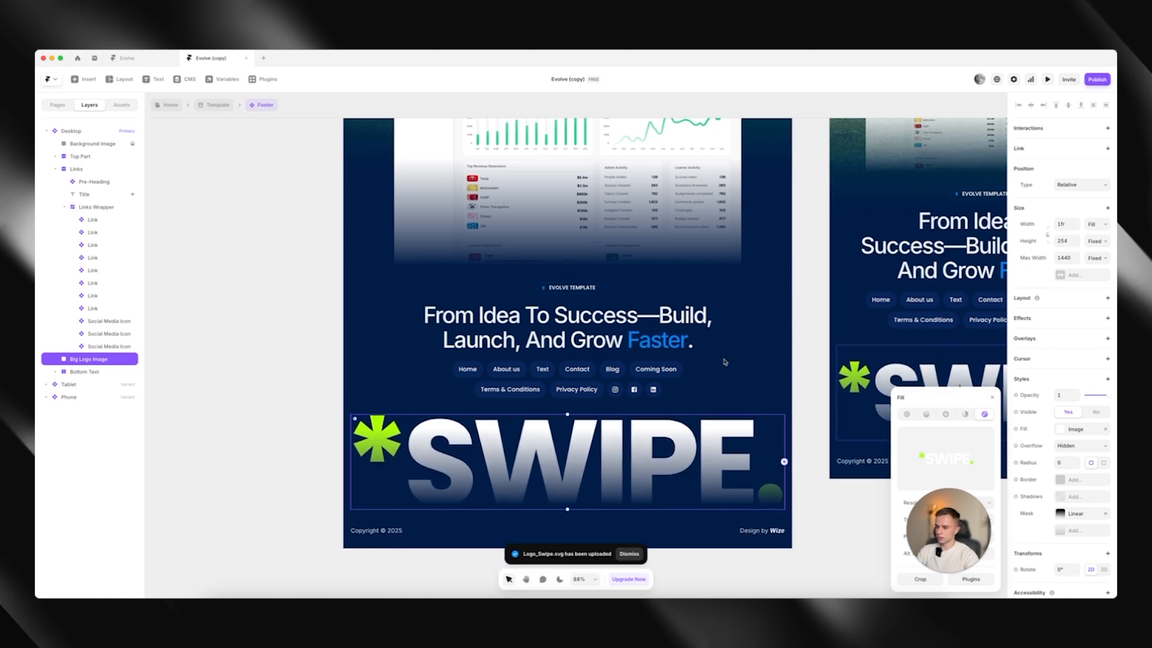
scroll(577, 299, "down", 5)
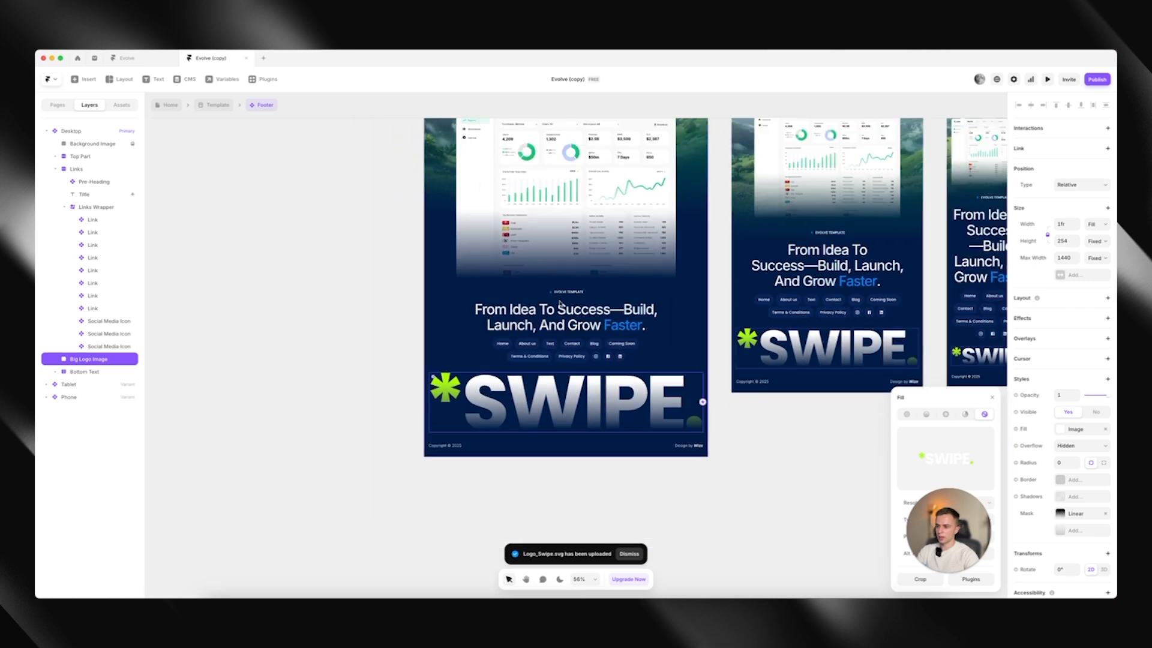
left_click(663, 429)
Review the updated footer across its Desktop, Tablet and Phone variants and within the shared Template
scroll(660, 441, "up", 1)
scroll(549, 433, "up", 3)
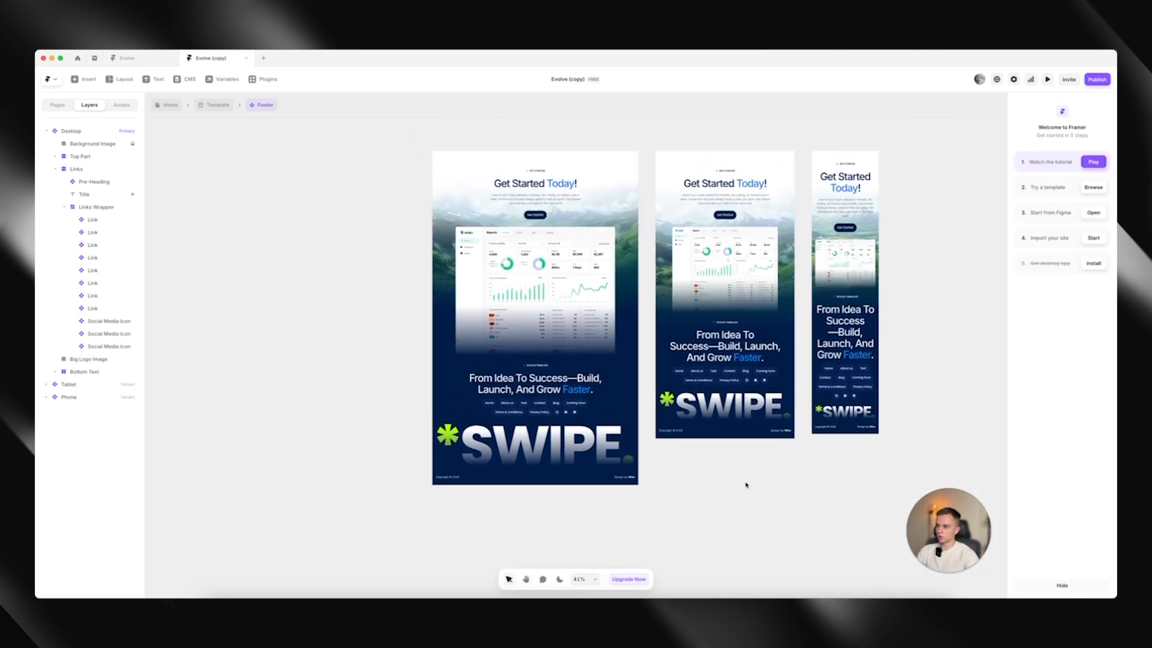
scroll(554, 363, "up", 1)
scroll(553, 362, "up", 4)
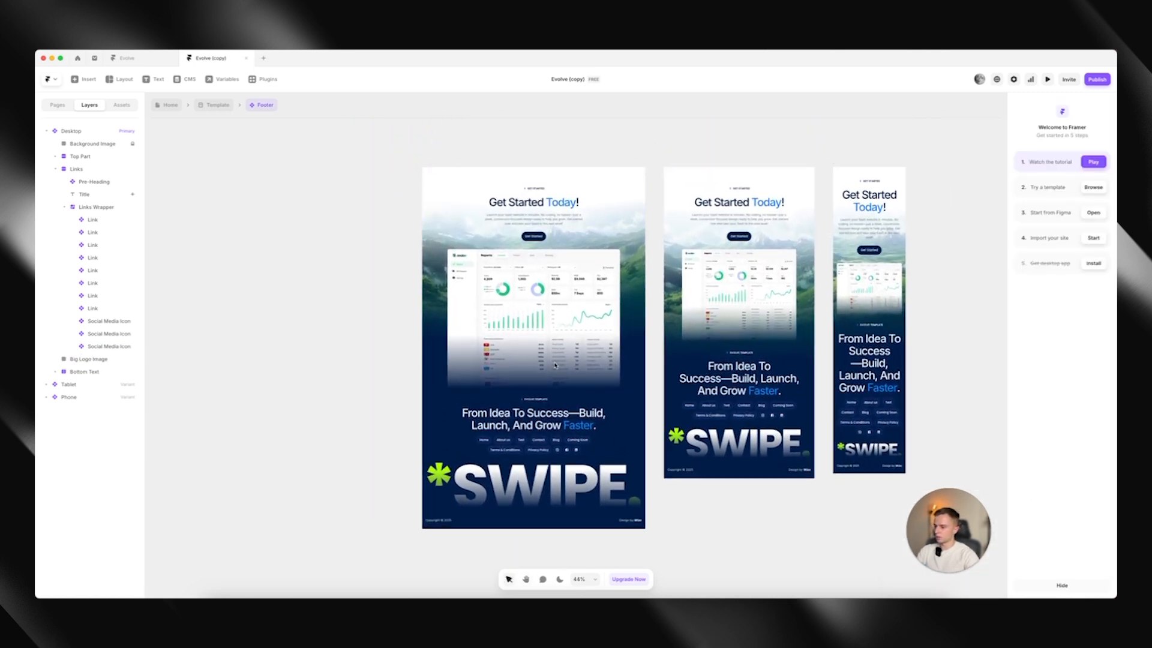
left_click(217, 106)
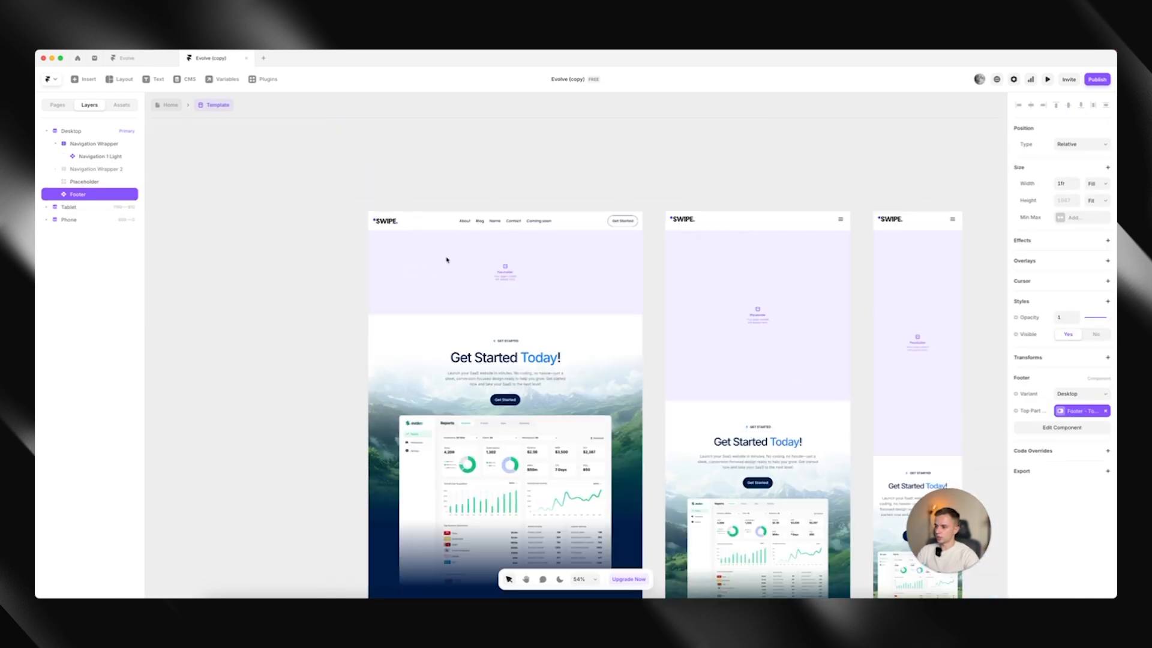
scroll(587, 221, "down", 5)
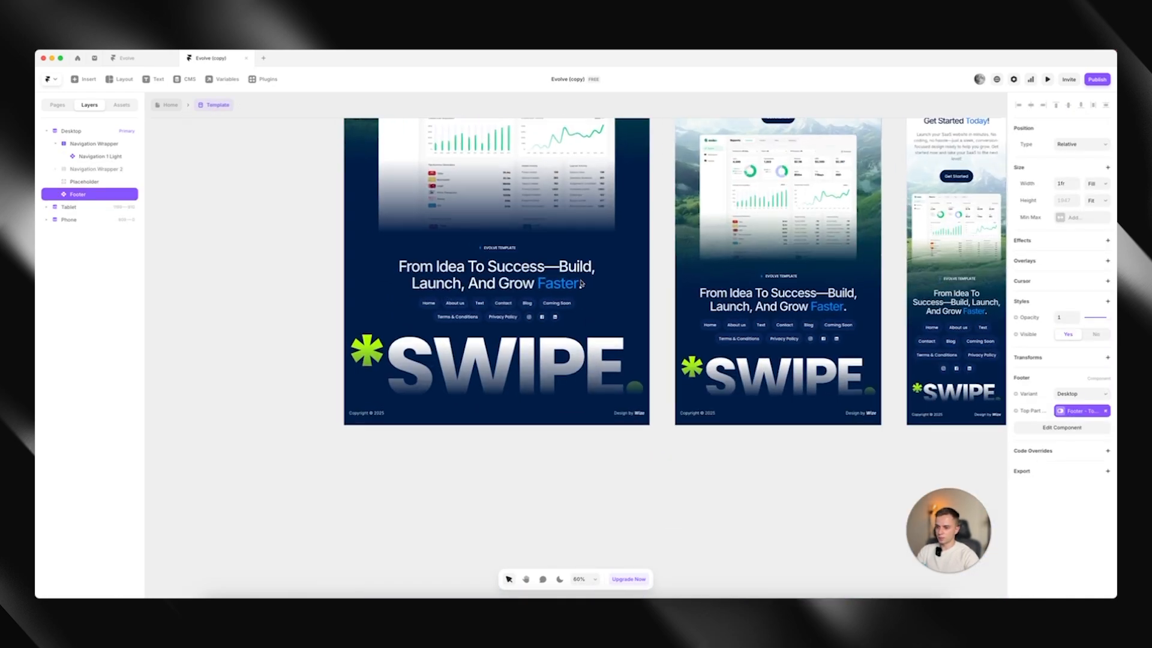
scroll(598, 251, "down", 5)
scroll(598, 251, "up", 5)
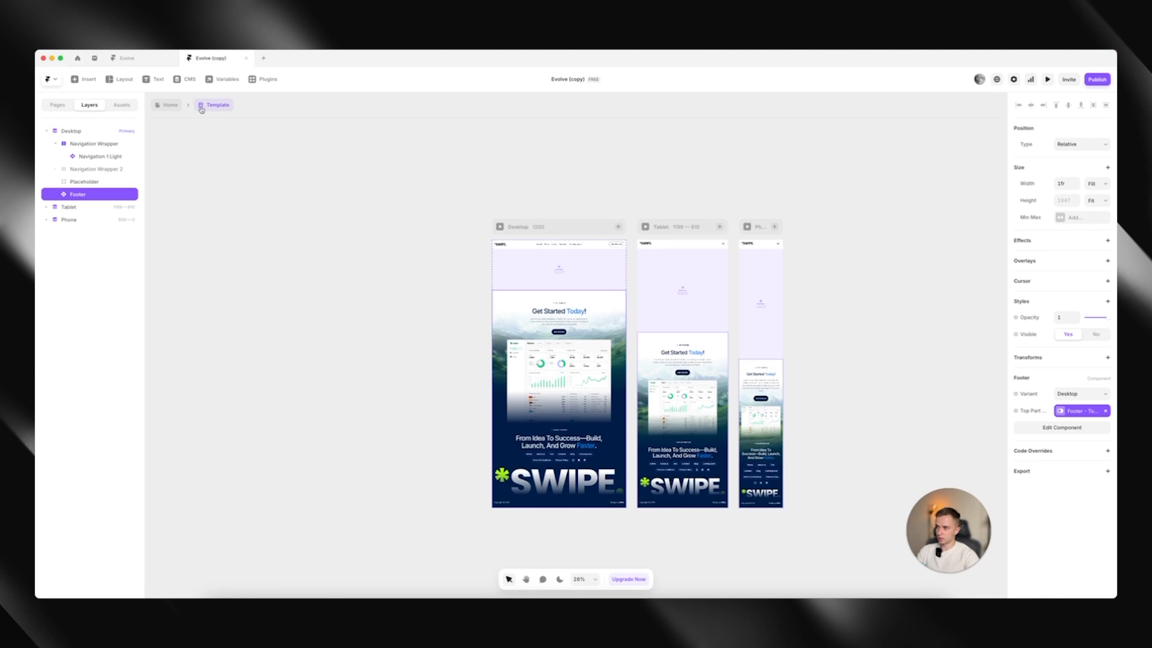
From the Home page, open the Client Logos component and delete the Logoipsum logo second from the end of the row
left_click(165, 110)
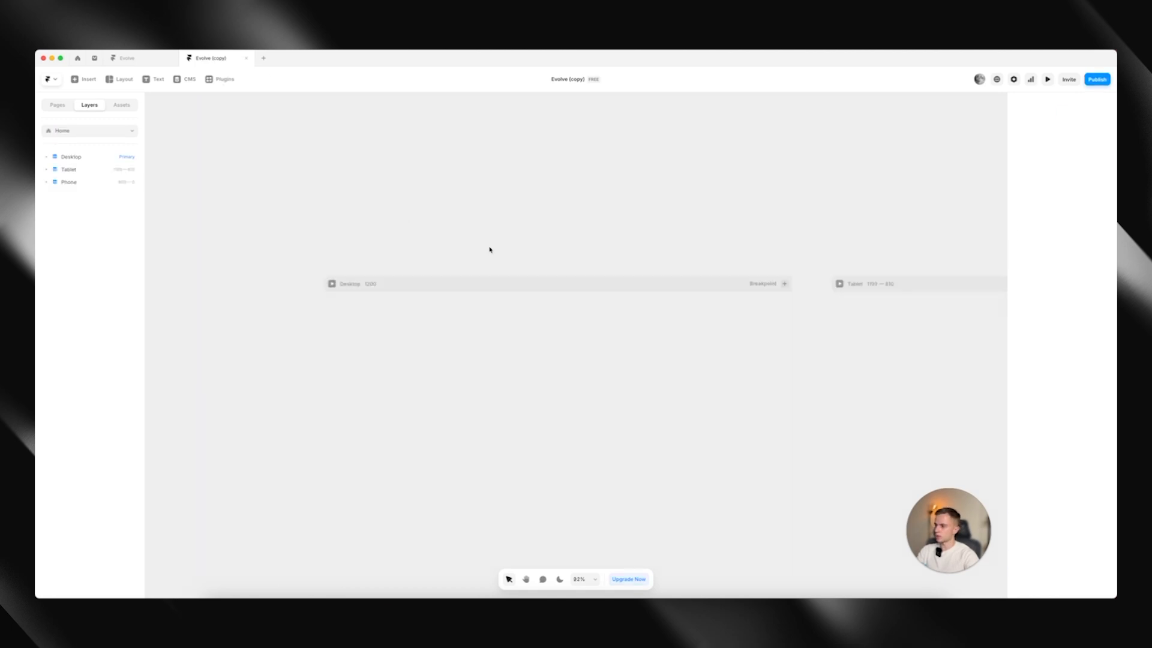
scroll(573, 225, "down", 3)
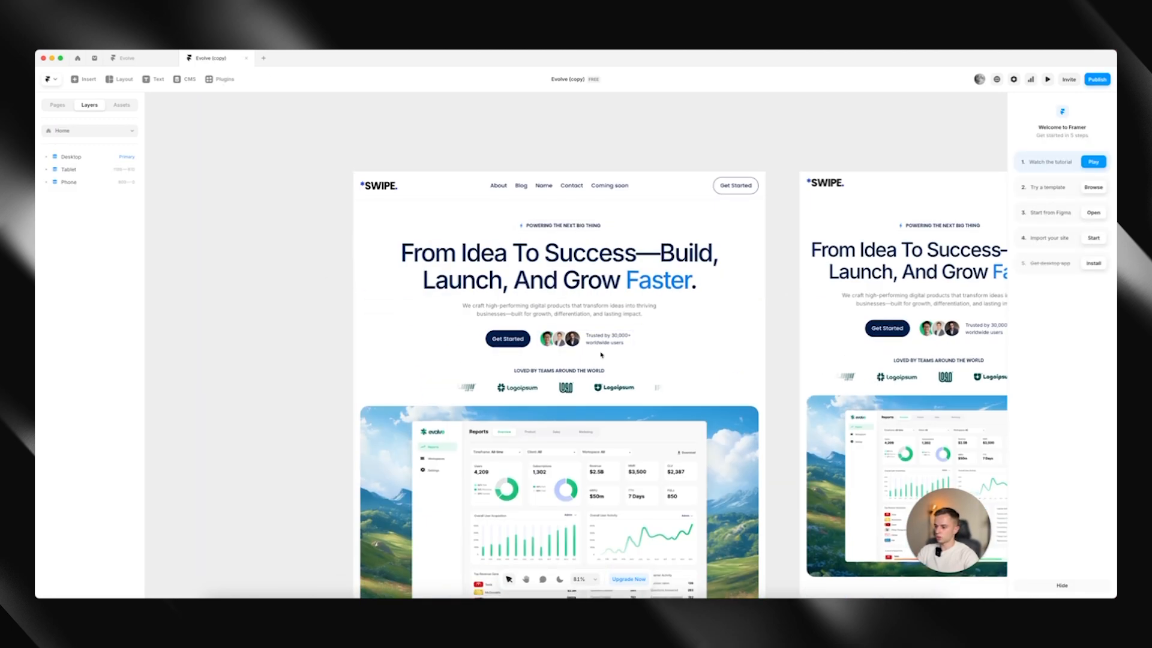
left_click(596, 351)
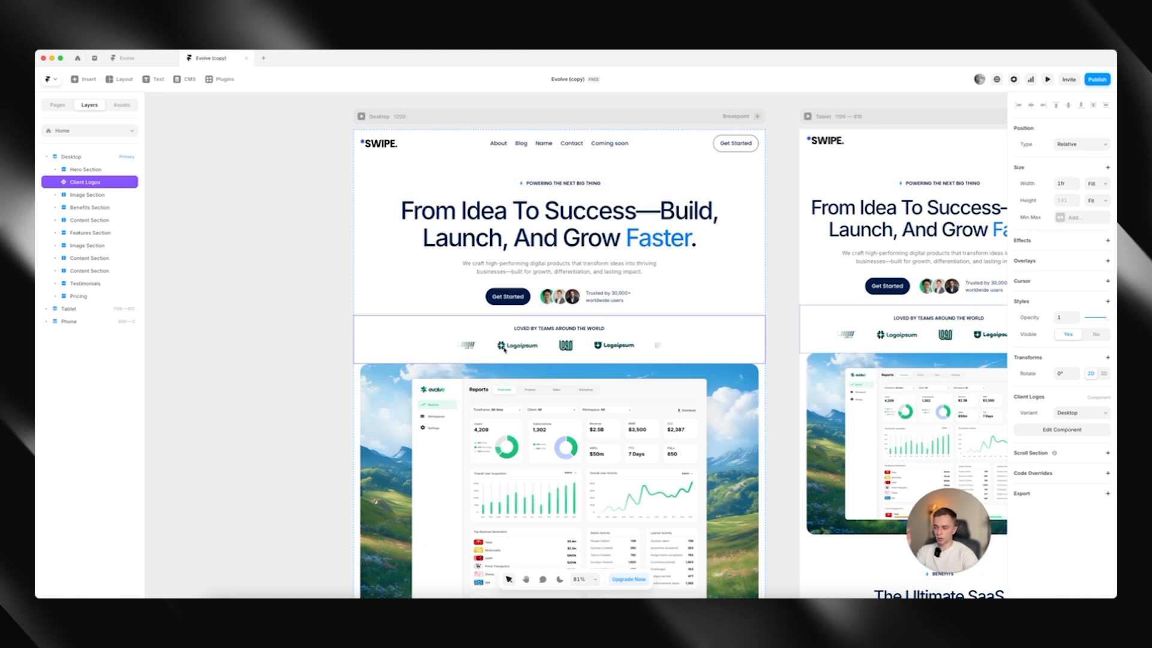
double_click(542, 351)
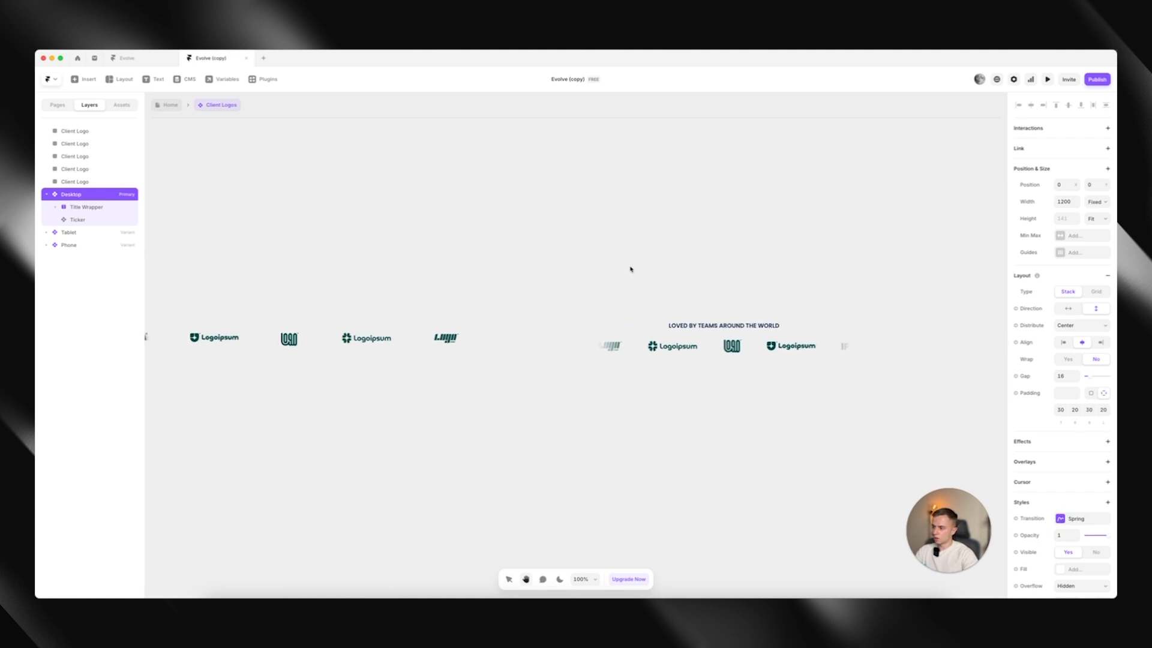
left_click(427, 320)
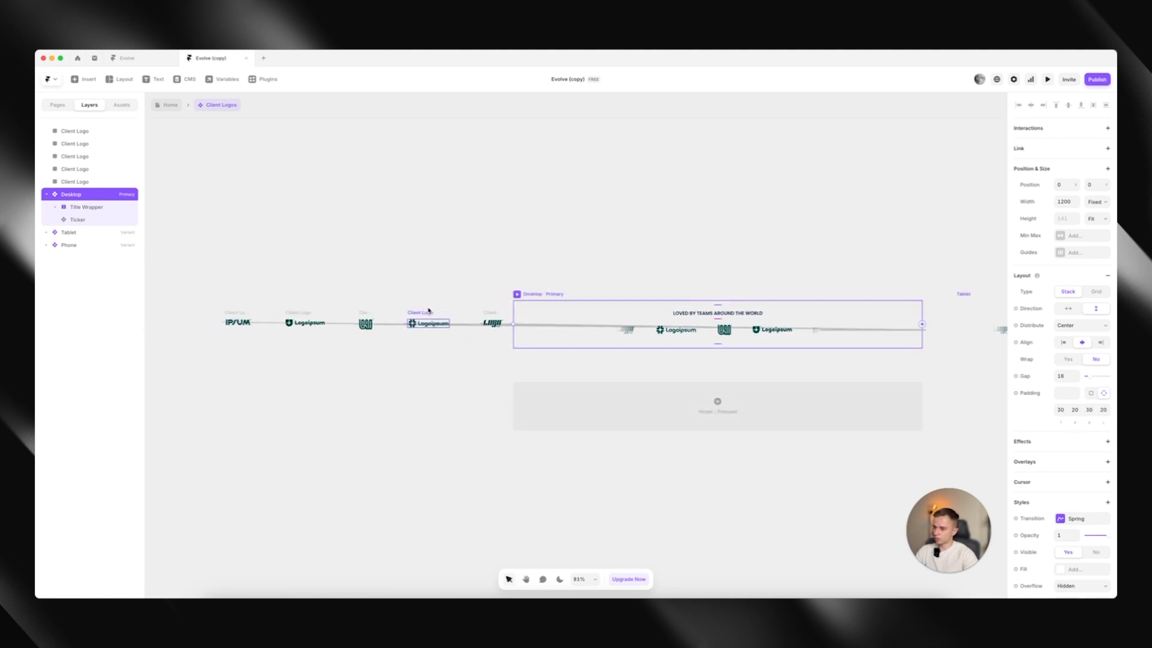
key("Delete")
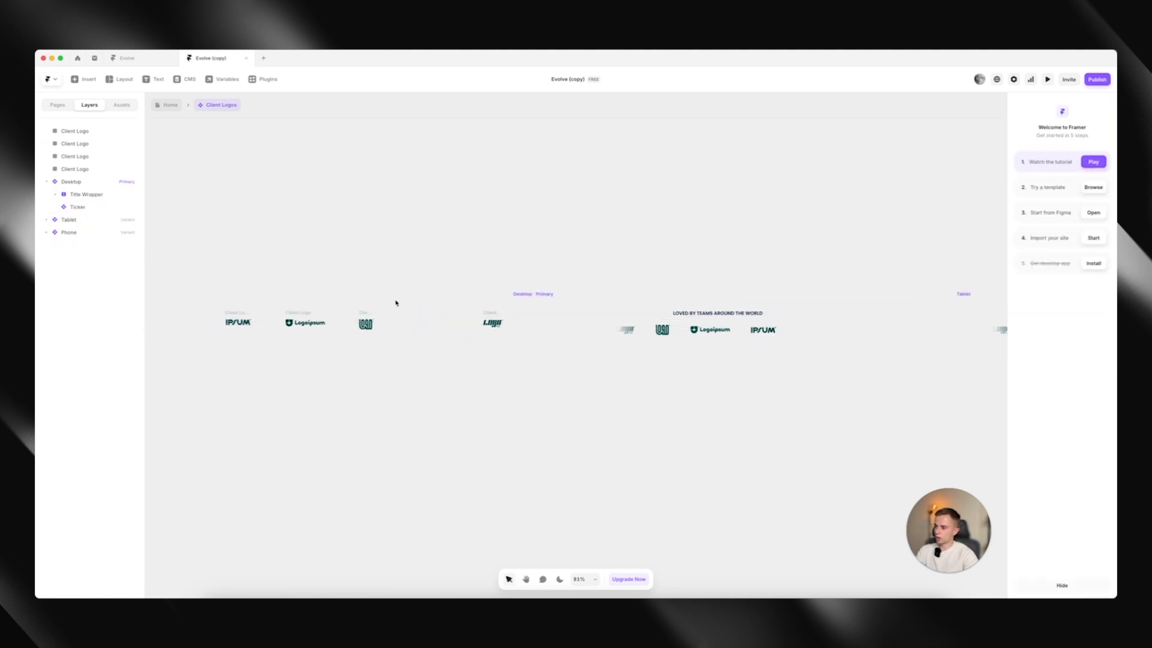
Check the client logos section on the /about page and return to the Home page
left_click(171, 106)
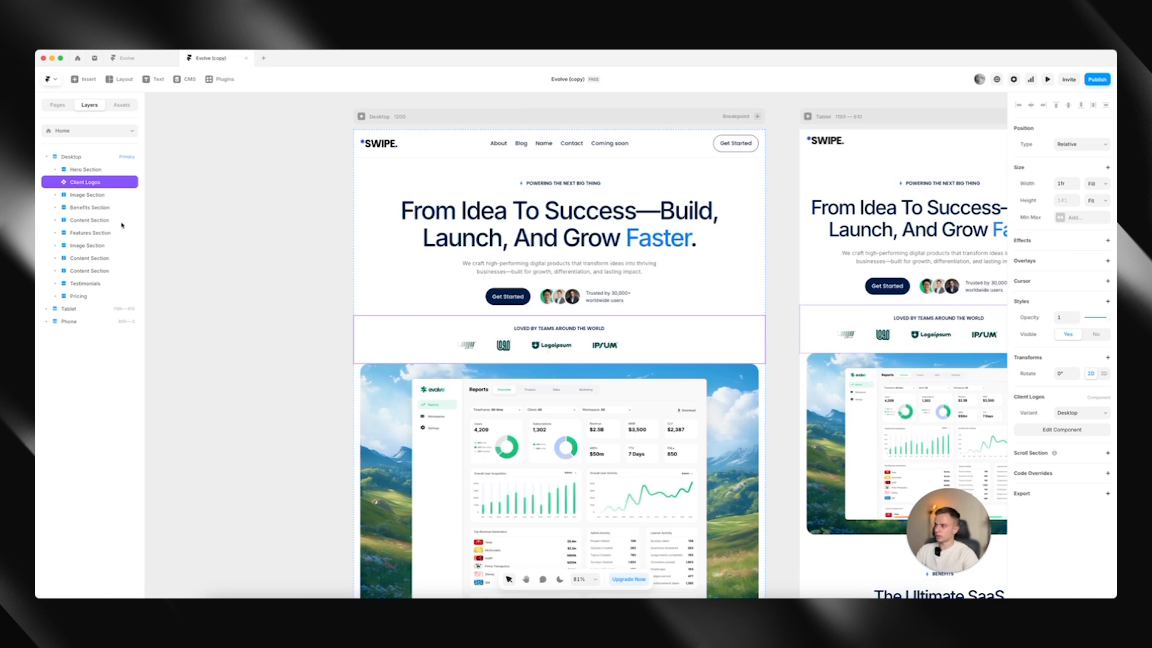
left_click(79, 132)
left_click(87, 174)
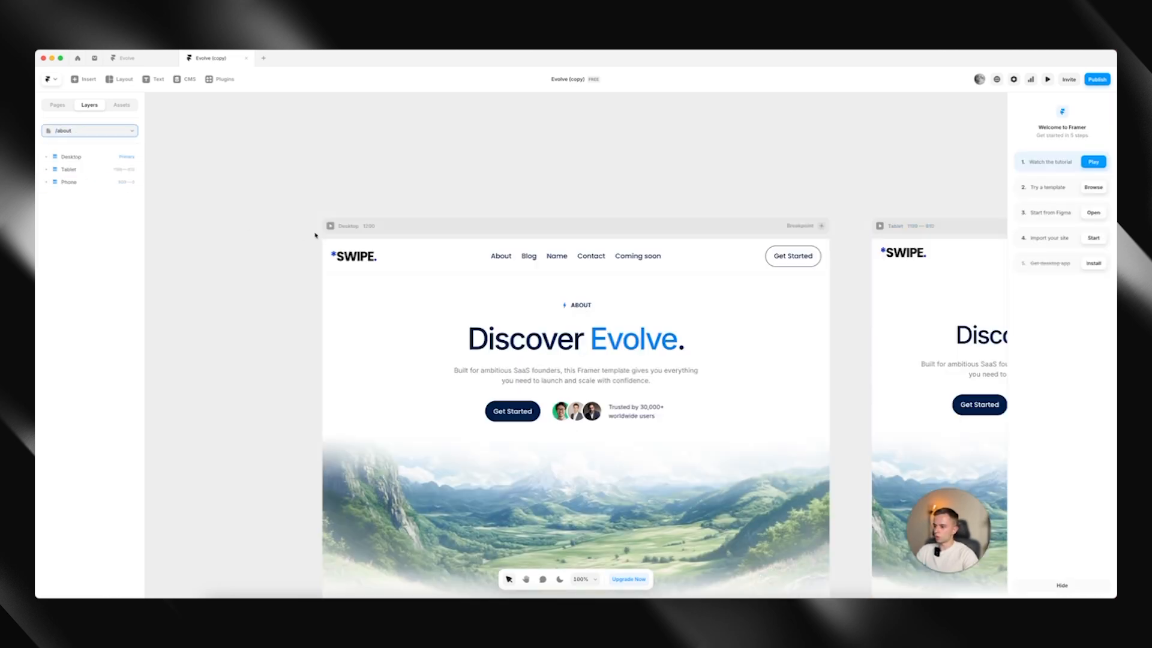
scroll(323, 245, "down", 4)
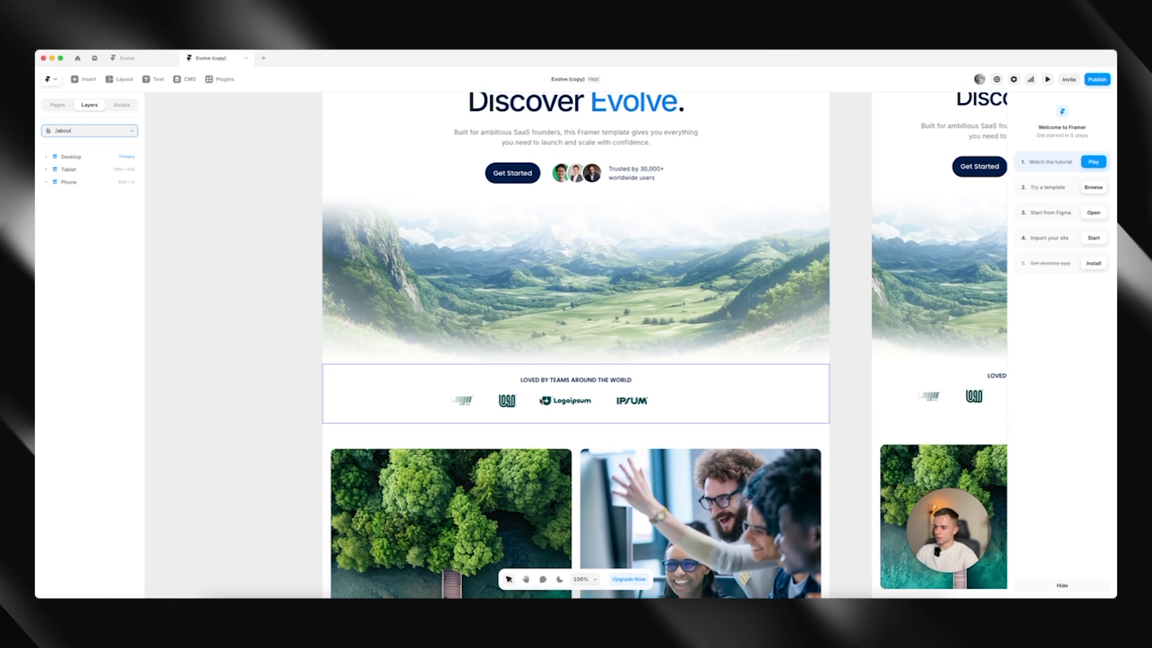
scroll(576, 345, "up", 1)
left_click(89, 130)
left_click(84, 162)
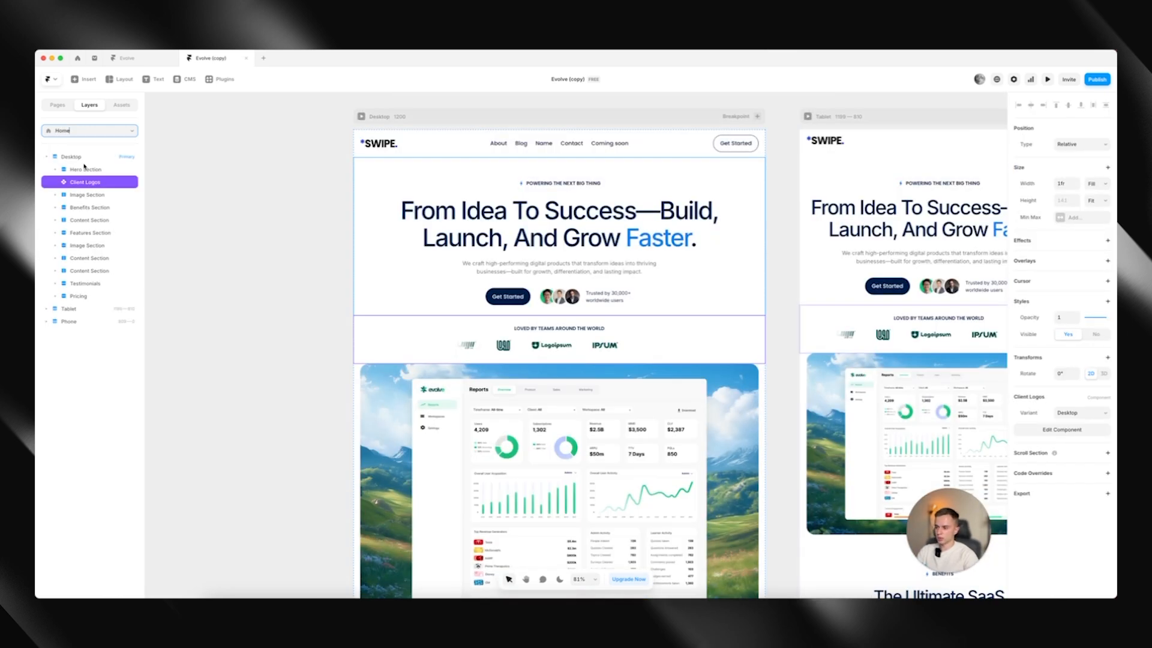
Open the Client Logos component and place the dark SWIPE. logo graphic in the gap before the last client logo, at X -291
double_click(586, 340)
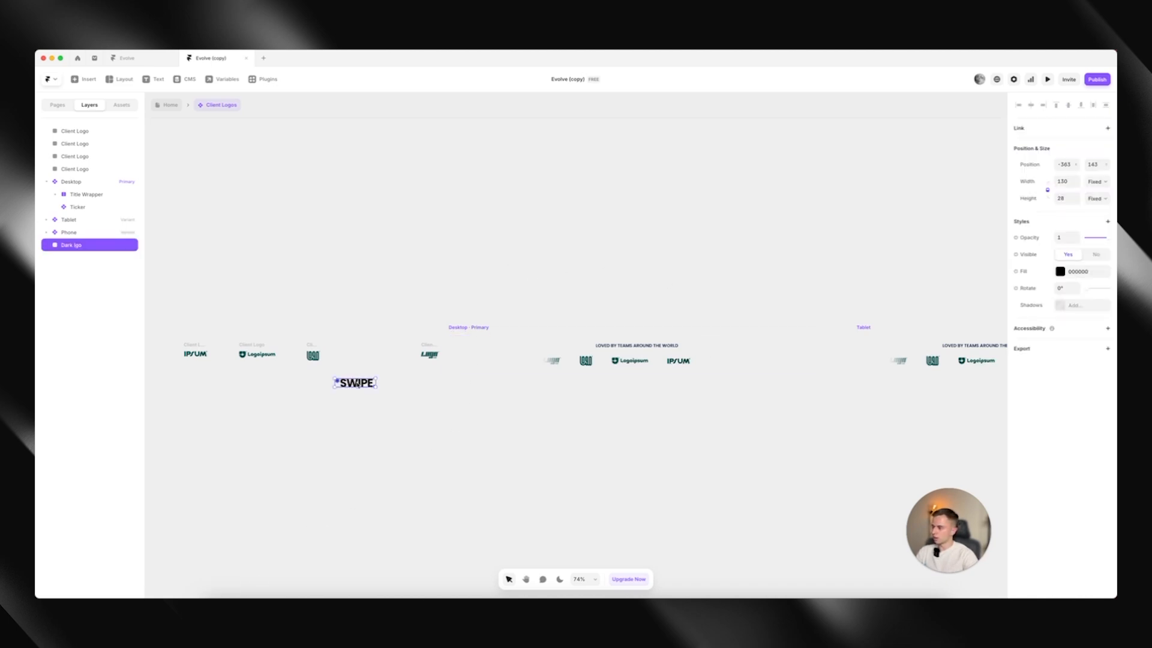
left_click_drag(356, 384, 375, 354)
scroll(351, 358, "up", 3)
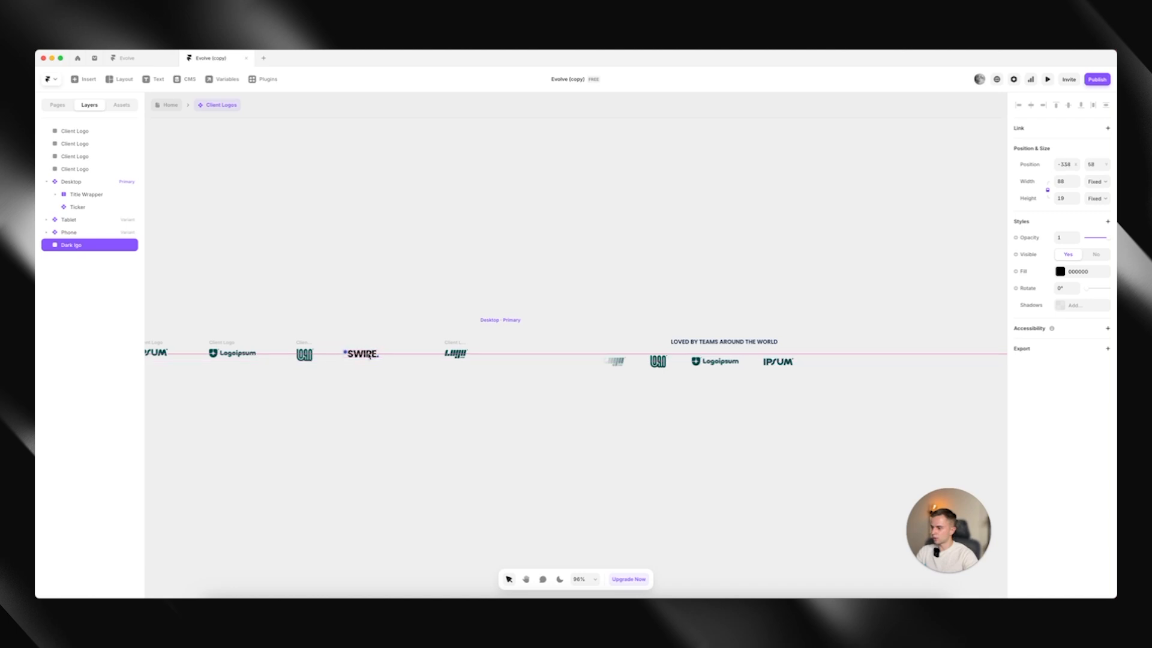
left_click(398, 338)
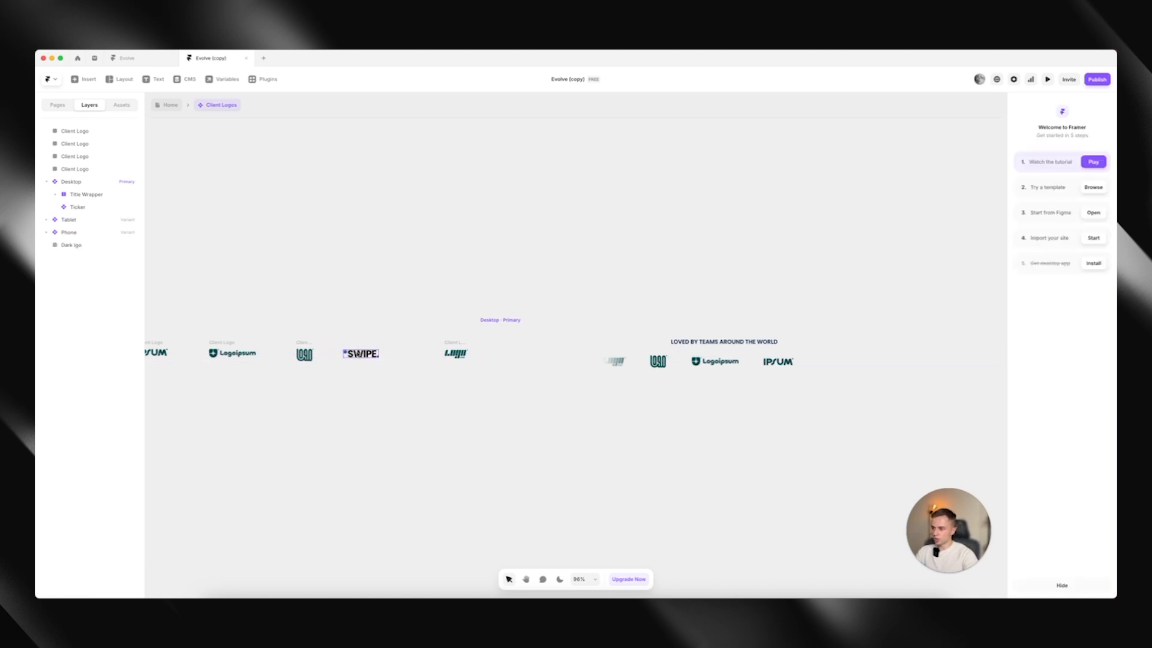
left_click_drag(360, 355, 379, 357)
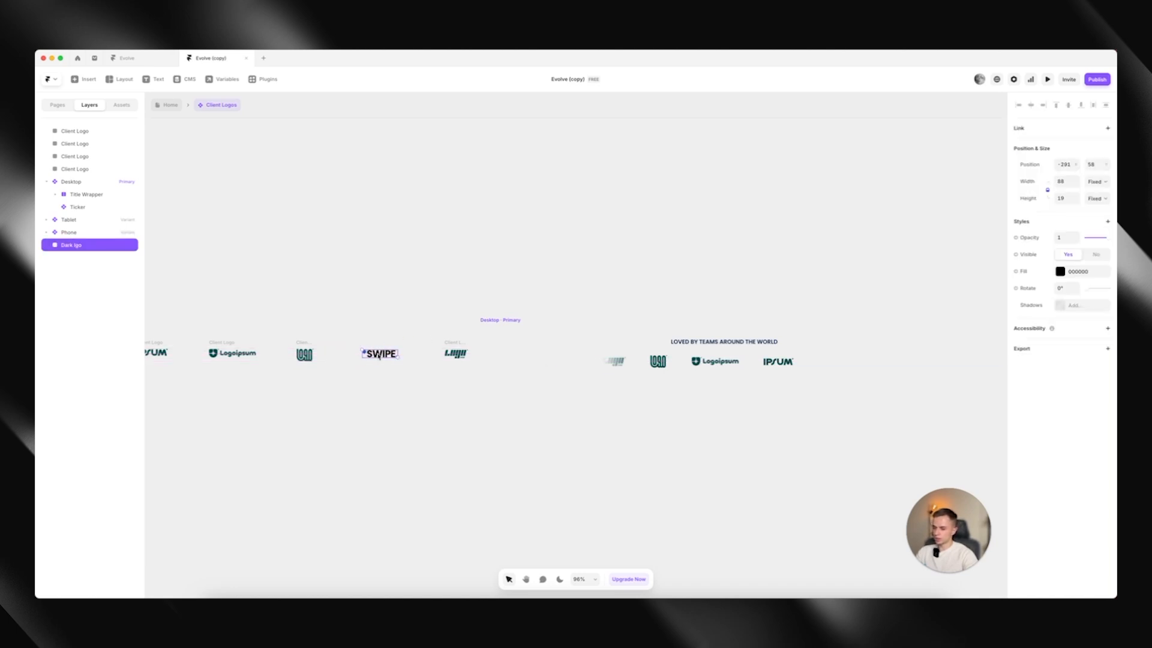
Try to connect the desktop Ticker directly to the SWIPE. graphic, and preview the component to check it
left_click(705, 367)
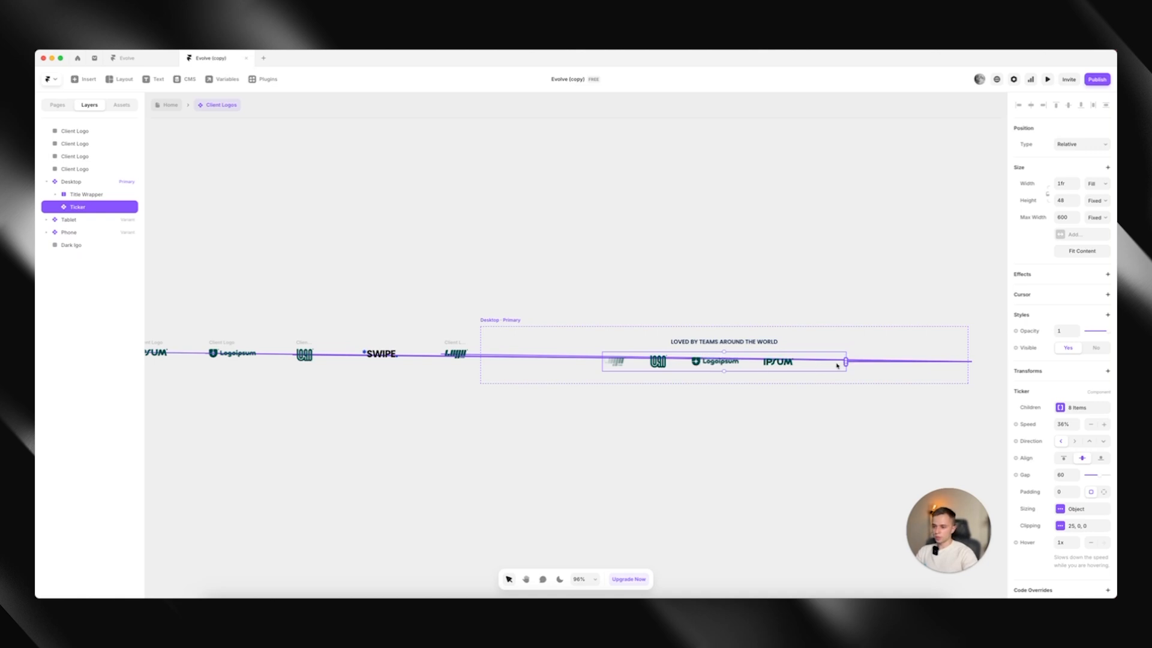
left_click_drag(846, 361, 391, 358)
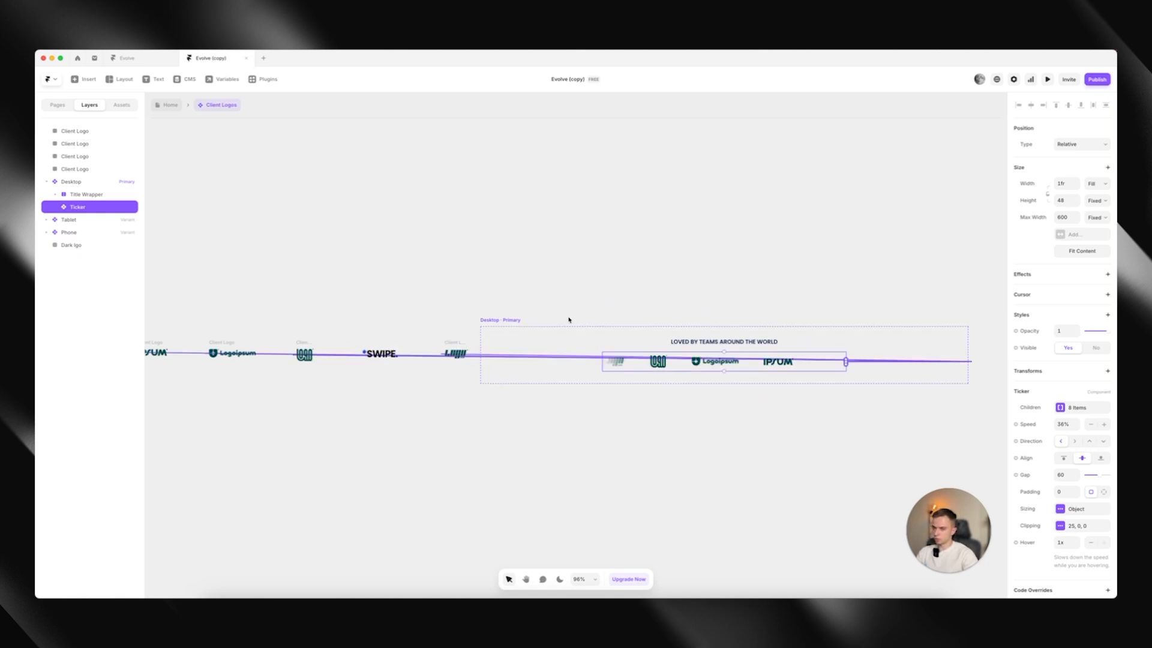
left_click(1047, 79)
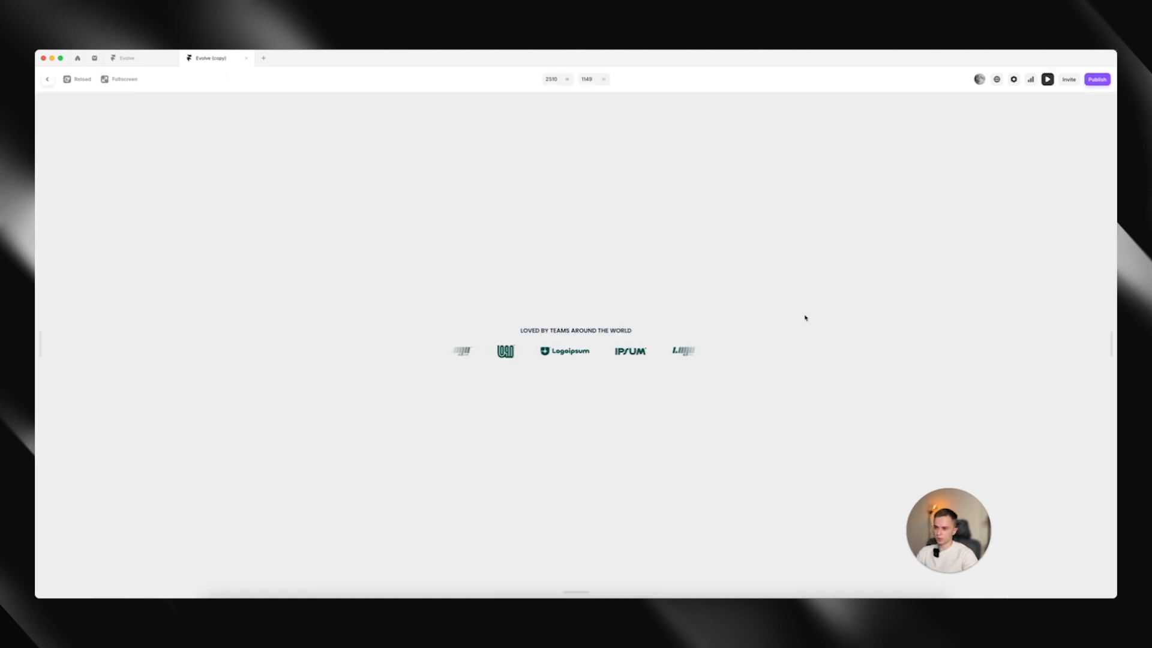
left_click(46, 81)
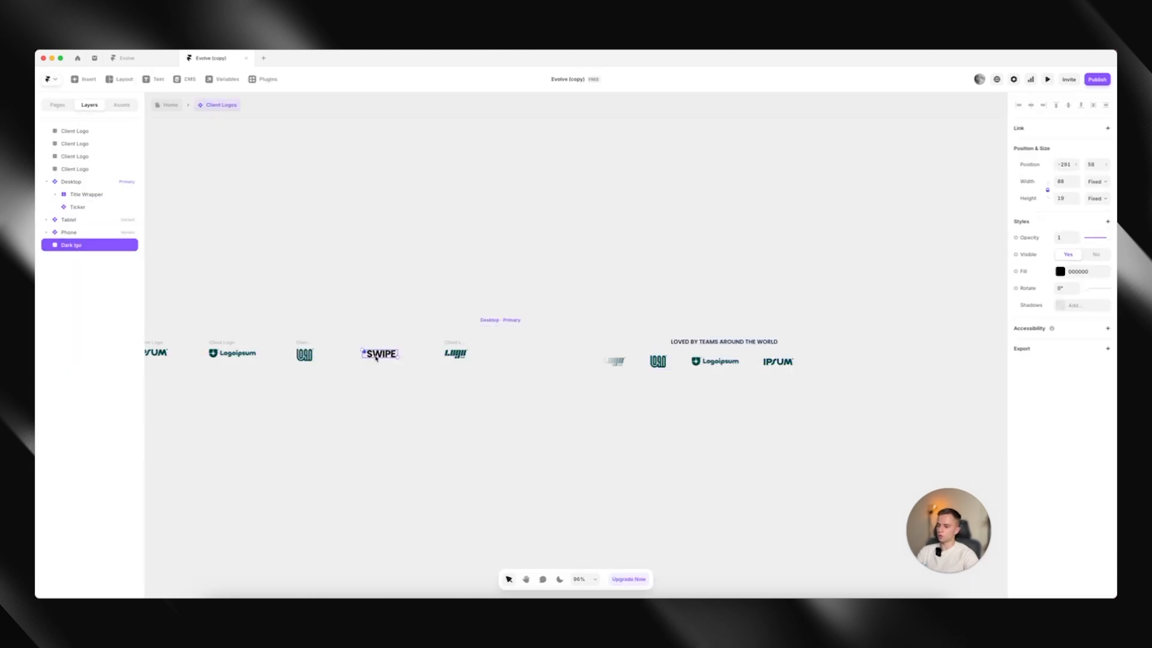
Wrap the SWIPE. graphic in a frame and connect the desktop Ticker to that frame
right_click(376, 357)
left_click(412, 304)
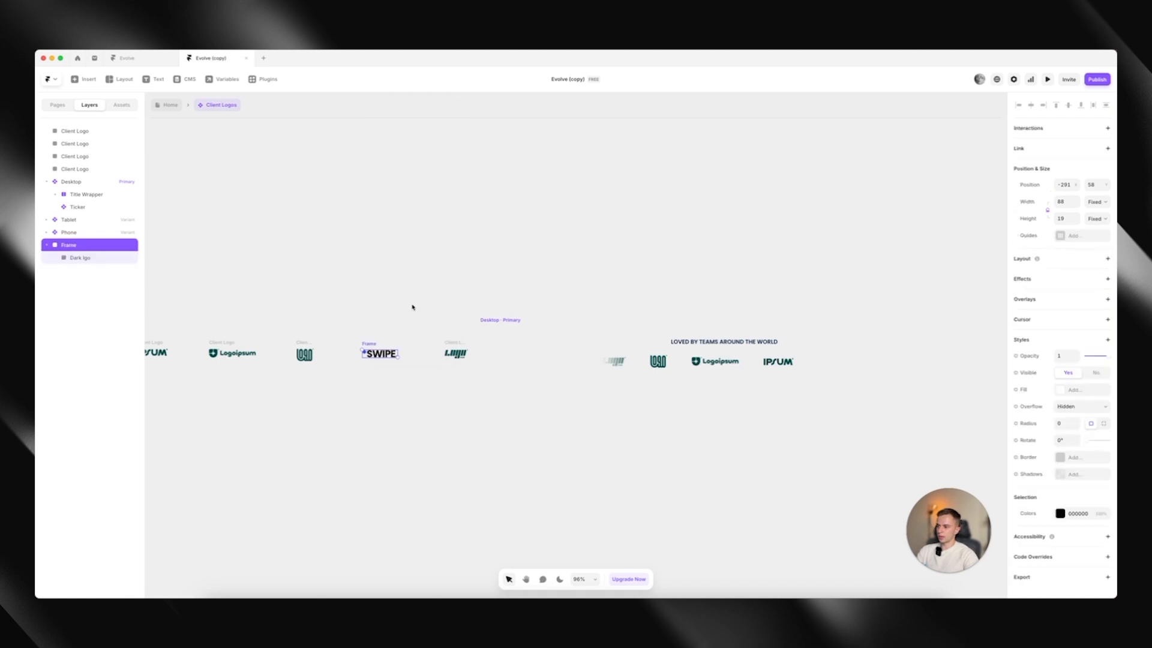
left_click(839, 366)
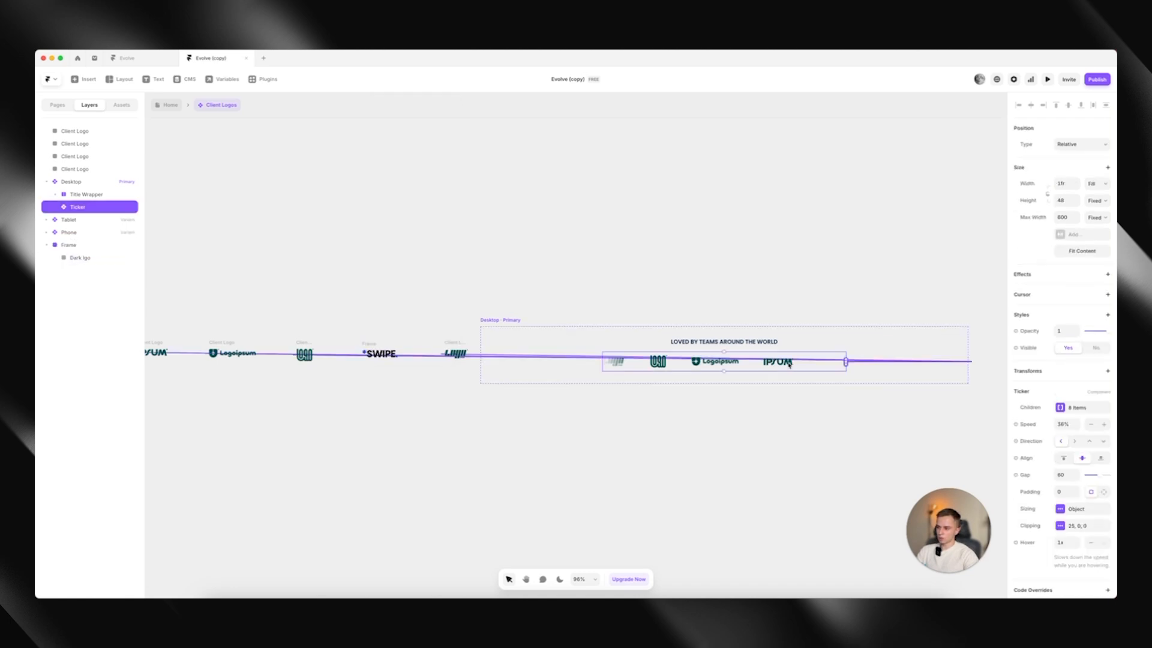
left_click_drag(847, 362, 380, 353)
Preview the client logo ticker with the SWIPE. logo and return to the Home page
left_click(1048, 80)
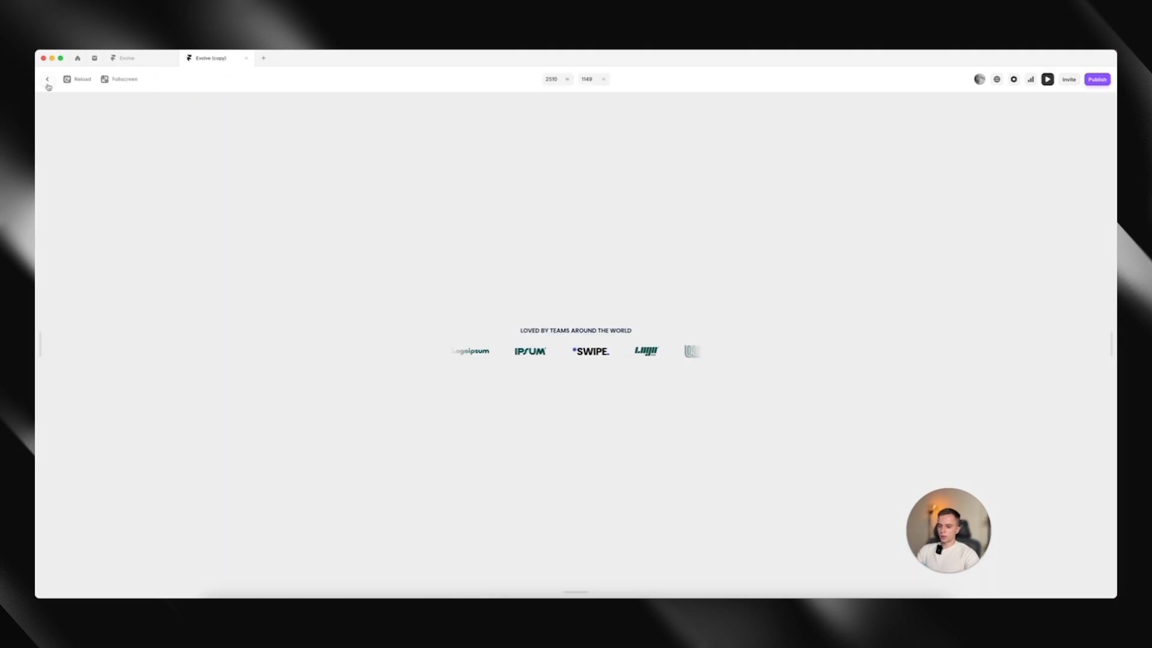
key("Escape")
left_click(170, 109)
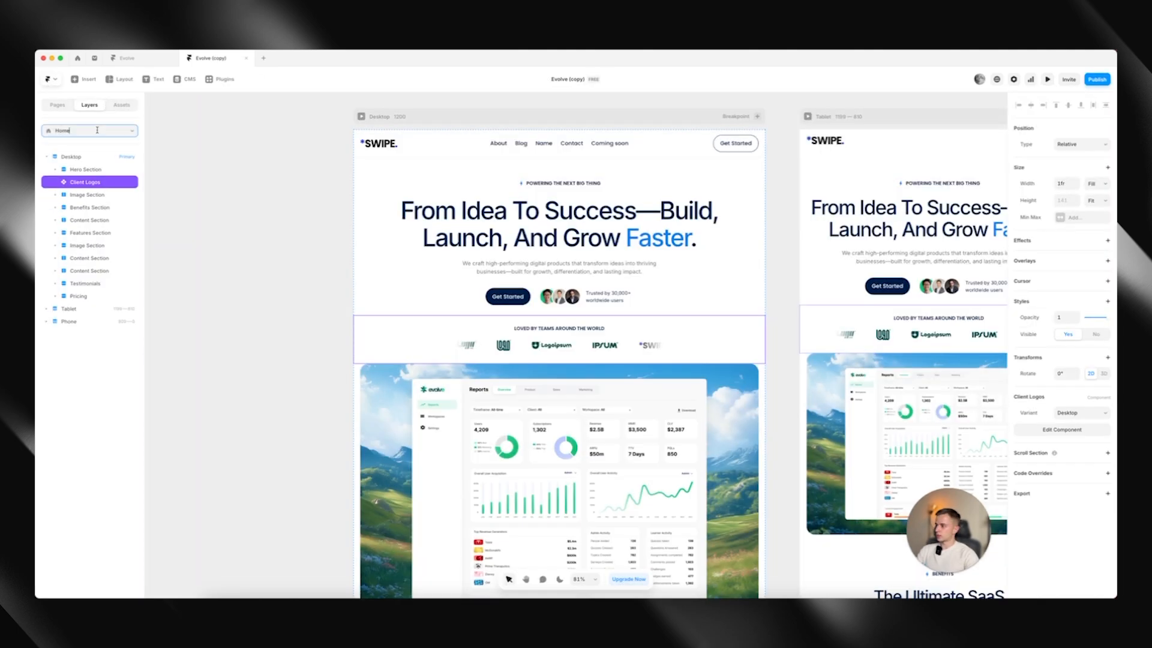
Open the /about page and preview it to check the client logo ticker
left_click(90, 130)
left_click(89, 174)
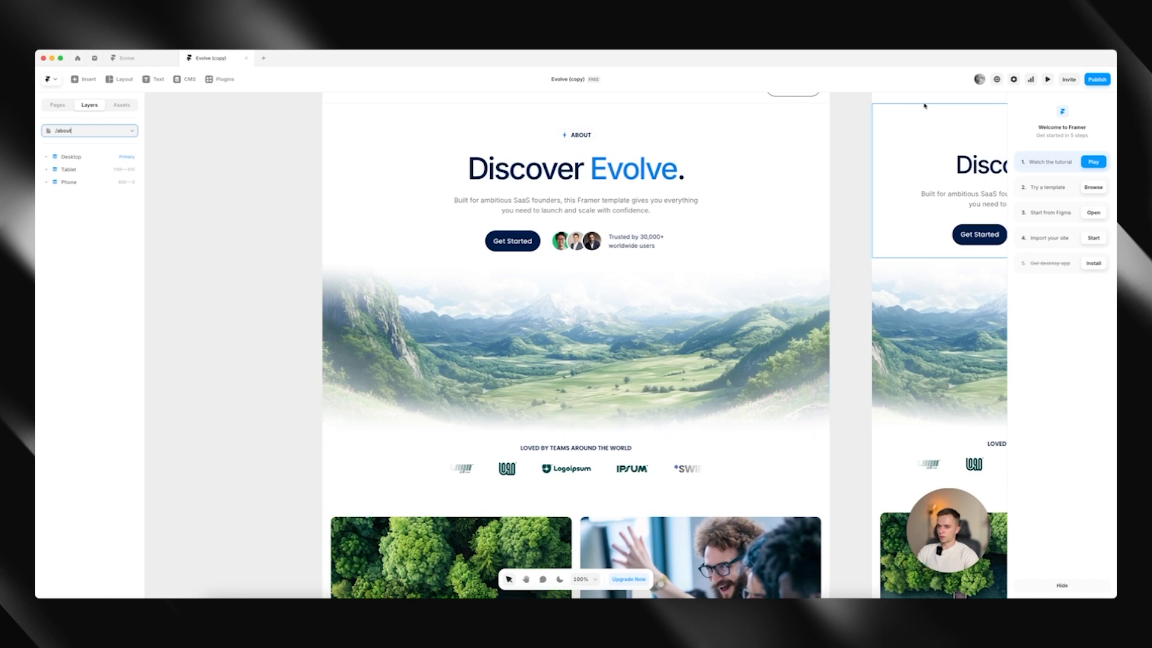
left_click(1047, 79)
scroll(624, 240, "down", 3)
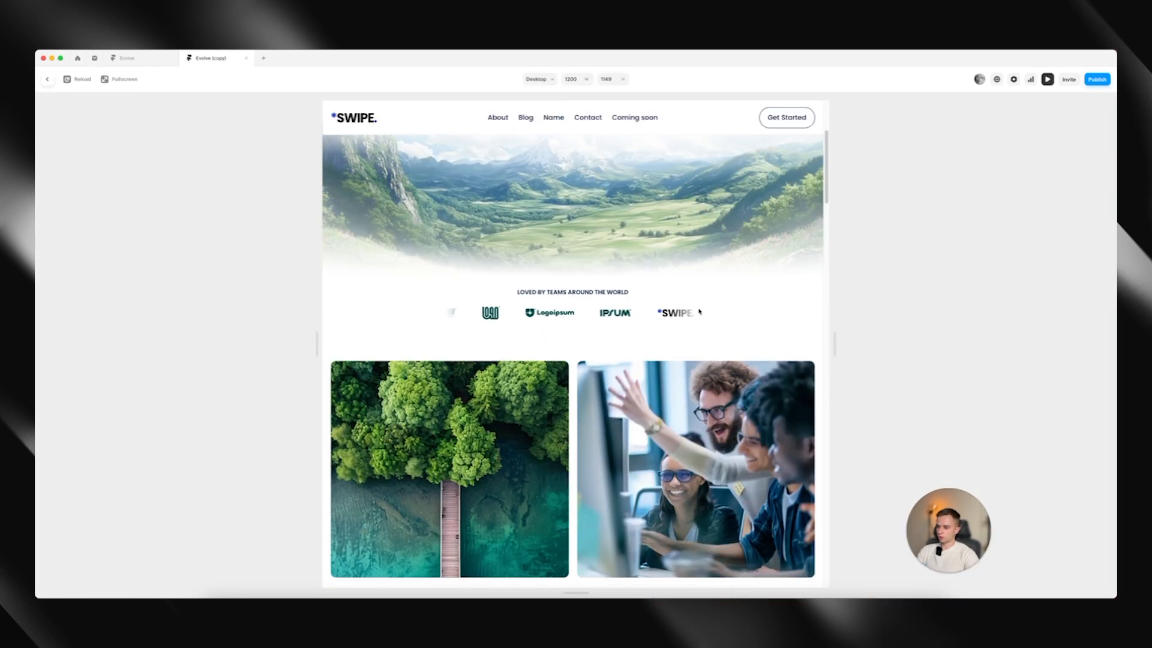
left_click(48, 79)
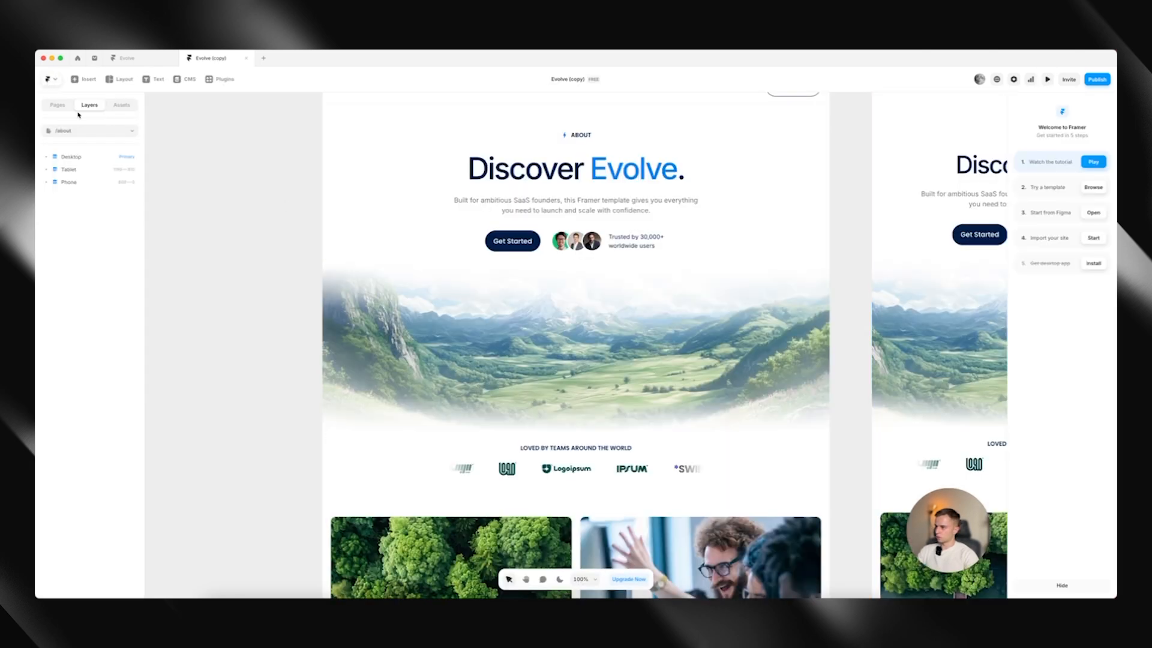
Return to the Home page and replace the hero Dashboard image with dashboard-design-example-hcare.png
left_click(90, 130)
left_click(75, 162)
scroll(535, 360, "down", 3)
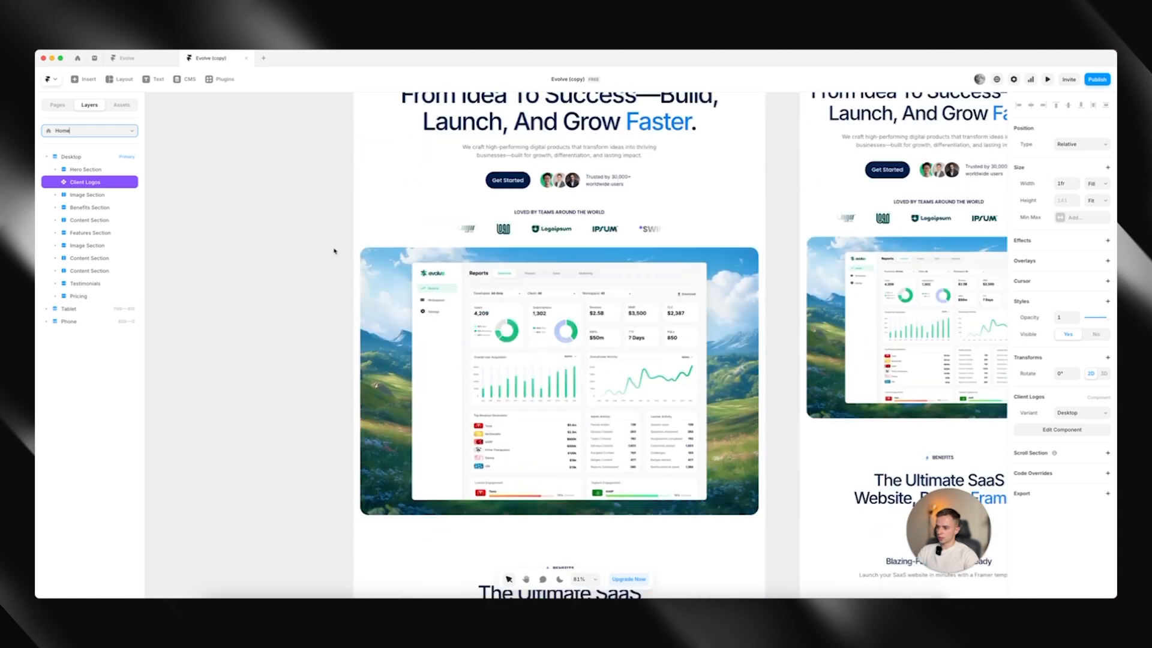
left_click(535, 360)
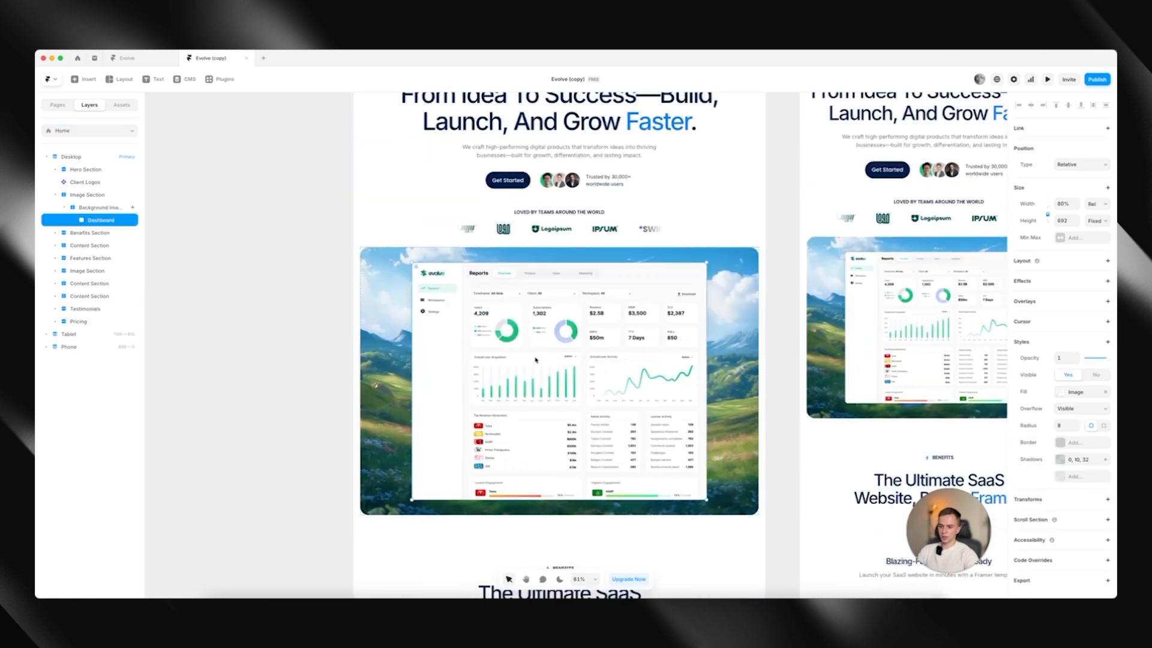
double_click(536, 360)
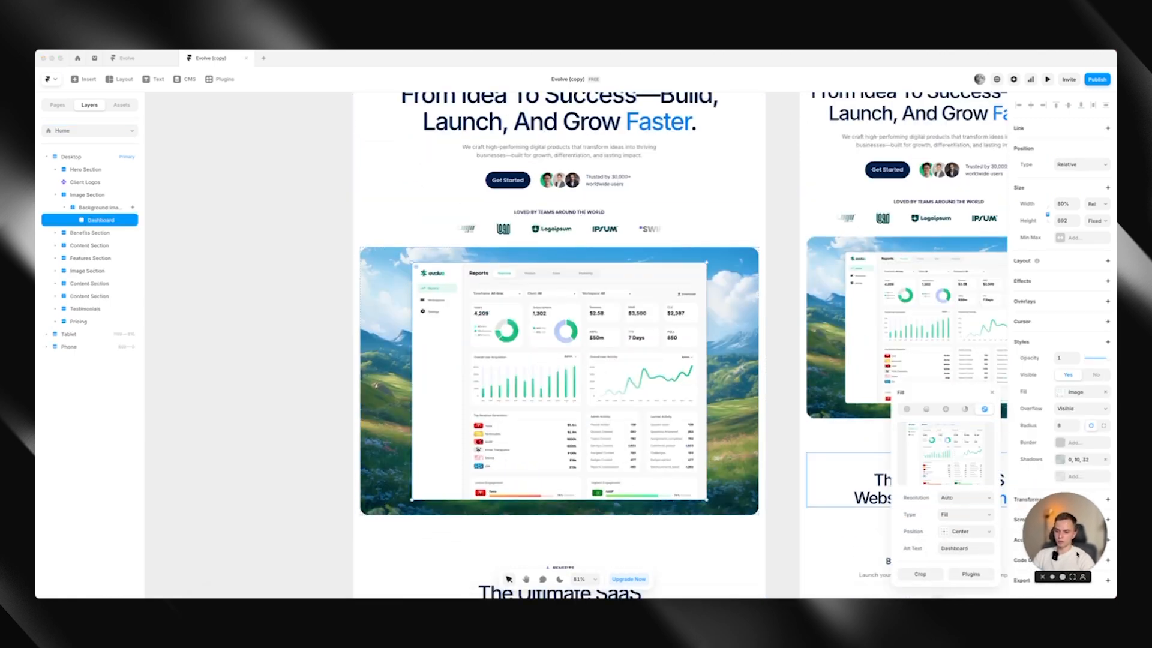
mouse_move(898, 462)
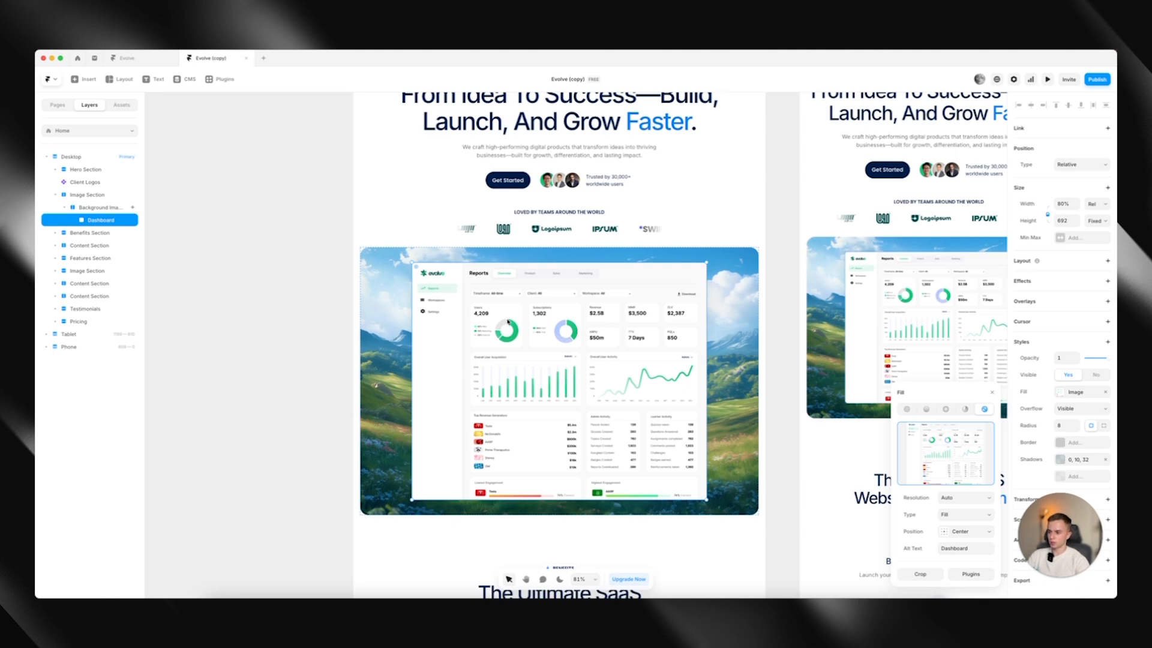
mouse_move(954, 460)
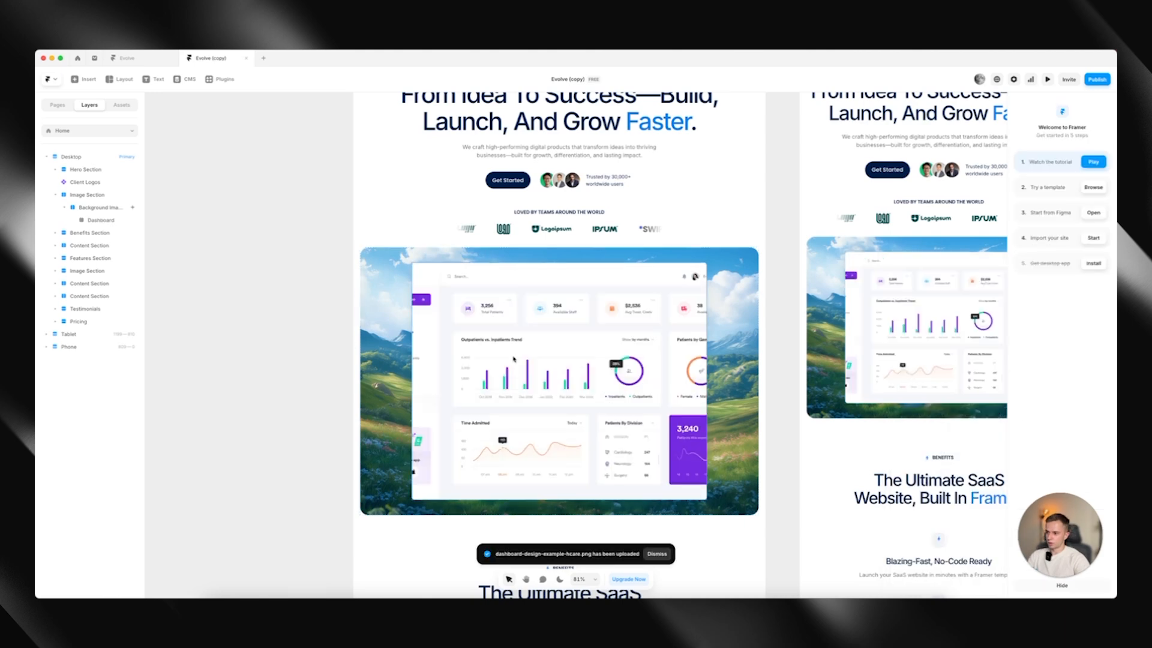
Unlock the Dashboard image's aspect ratio and try relative widths of 90% and 94%
left_click(100, 220)
left_click(1062, 391)
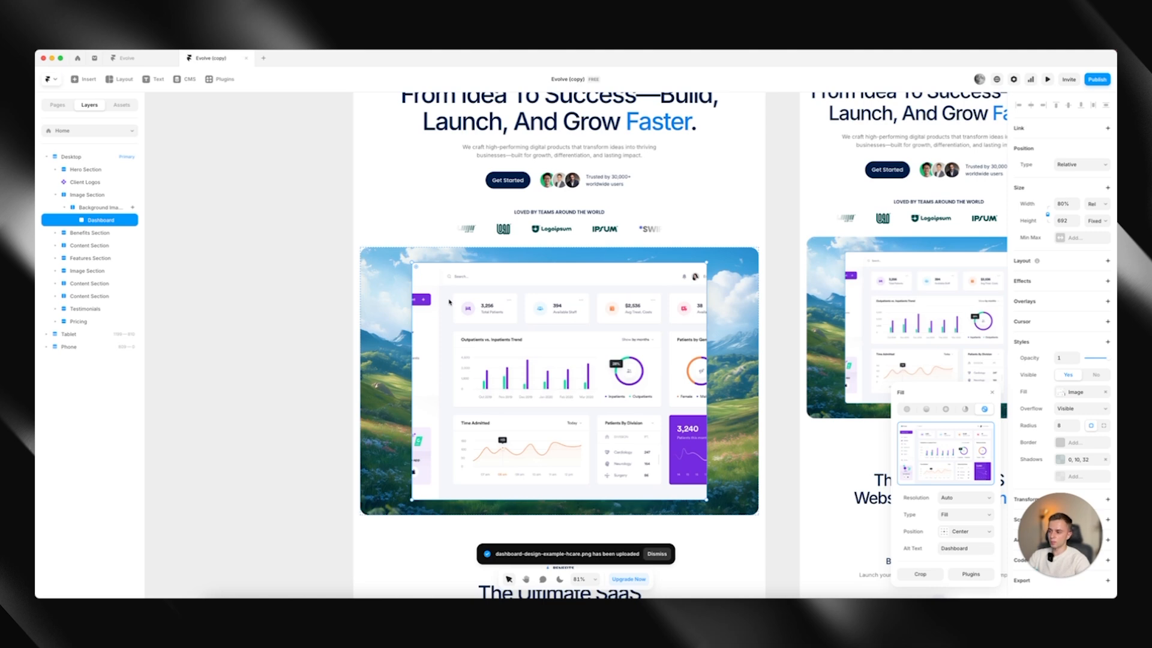
left_click(993, 393)
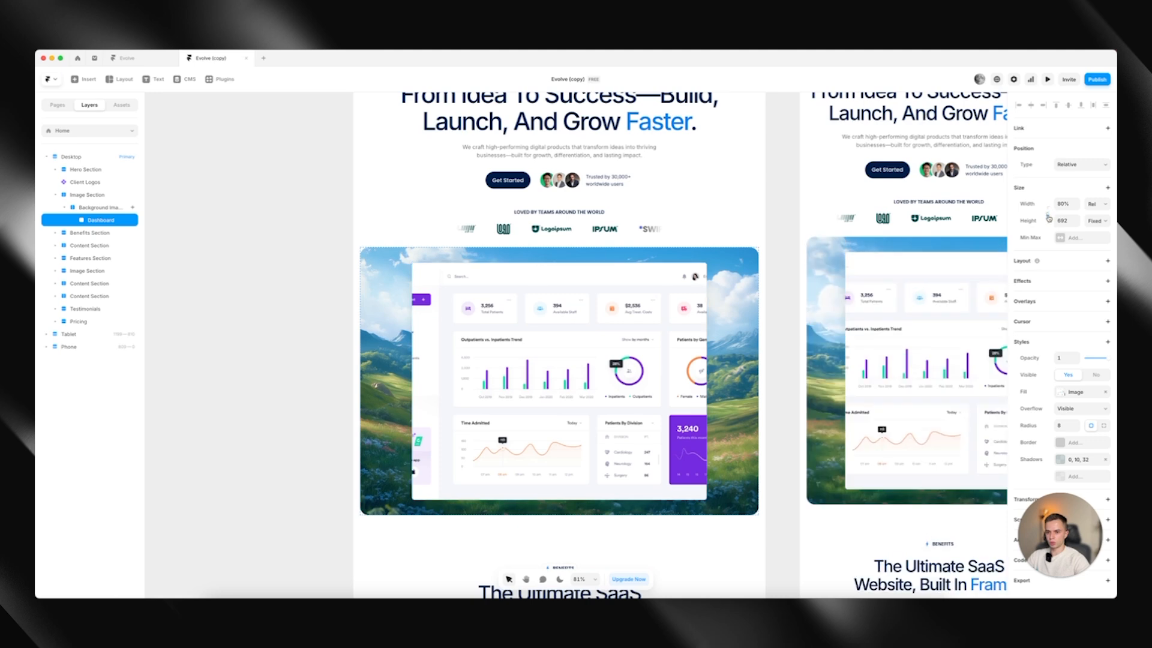
left_click(1063, 204)
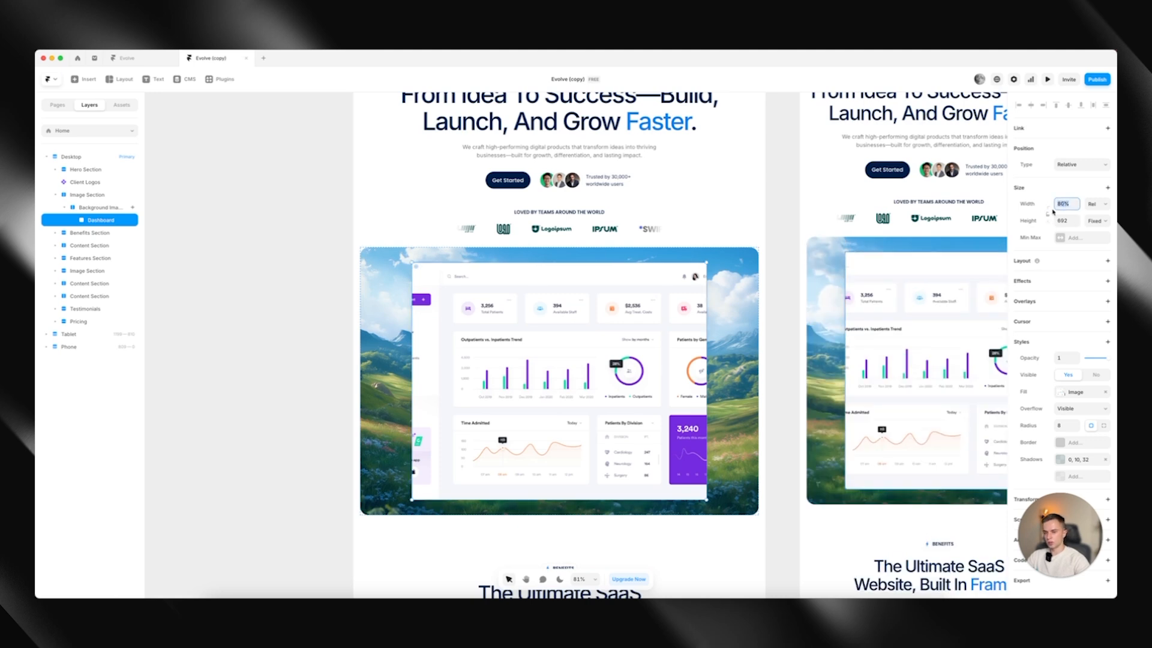
type("90")
key("Return")
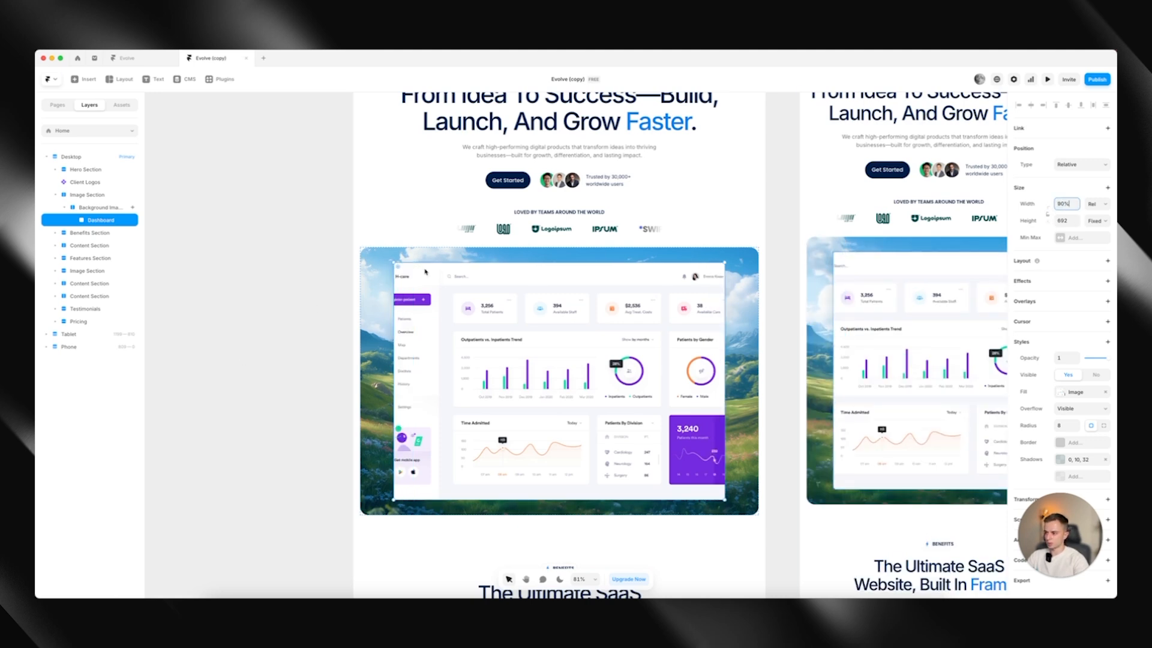
key("Return")
type("9")
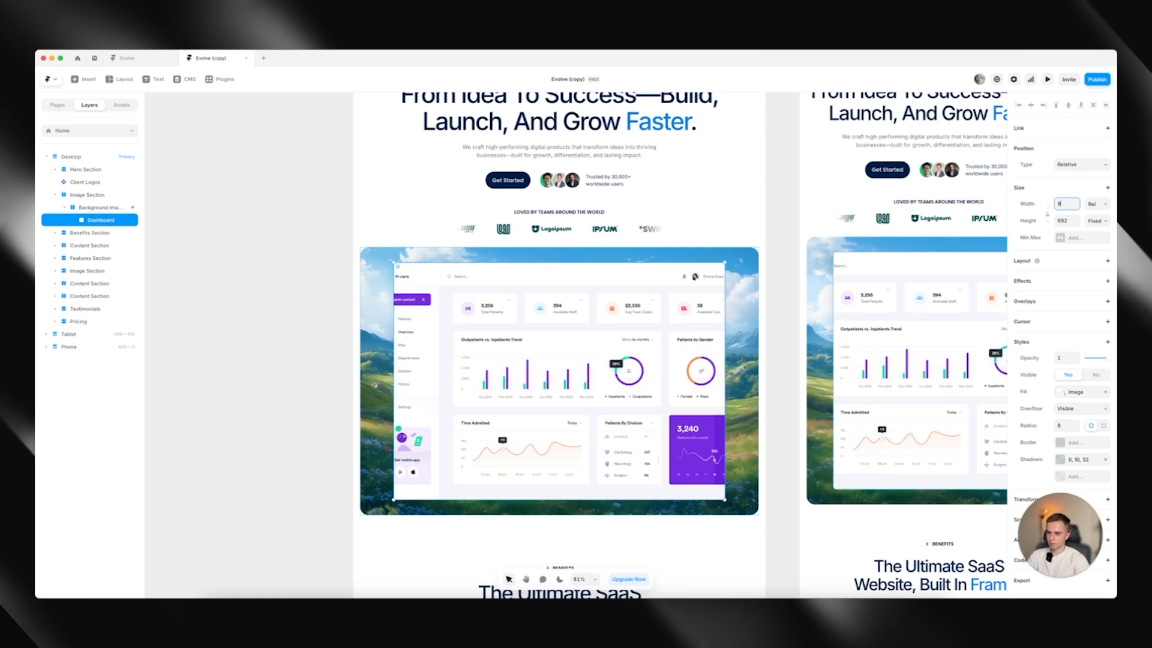
type("4")
key("Return")
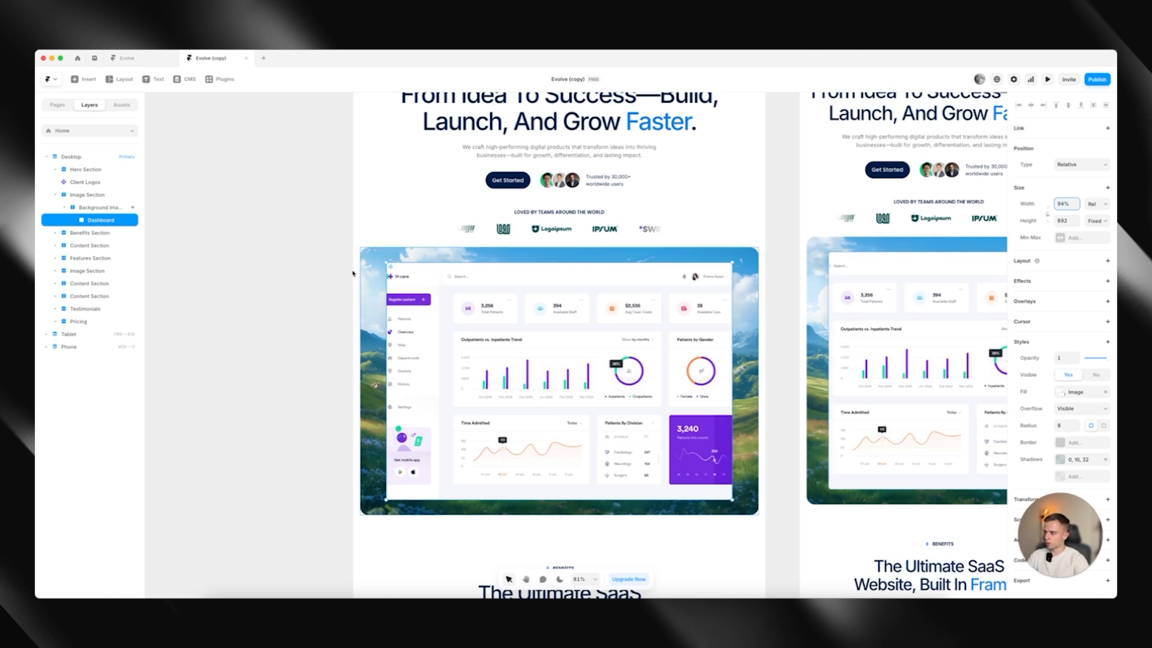
Set the Dashboard image's width to Fill, adjust its height to about 667, and lock its aspect ratio
left_click(1096, 204)
left_click(1093, 214)
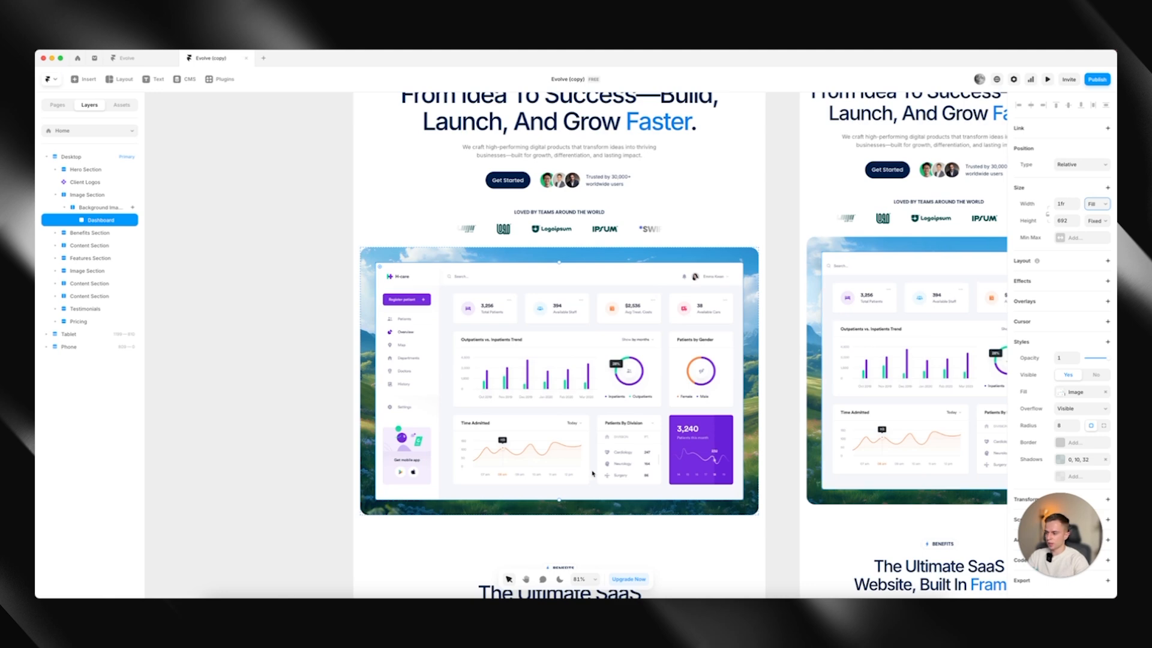
left_click_drag(581, 501, 579, 492)
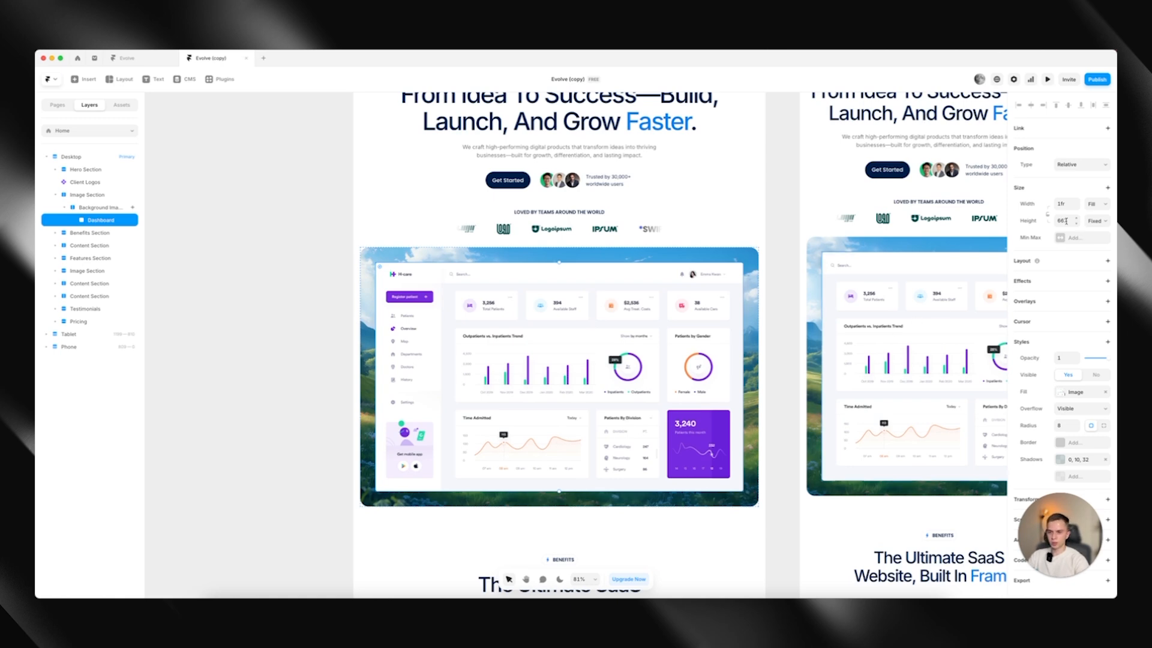
left_click(1048, 214)
Try a relative width of 80% on the Dashboard image
key("space")
left_click_drag(924, 279, 606, 324)
left_click_drag(485, 373, 741, 343)
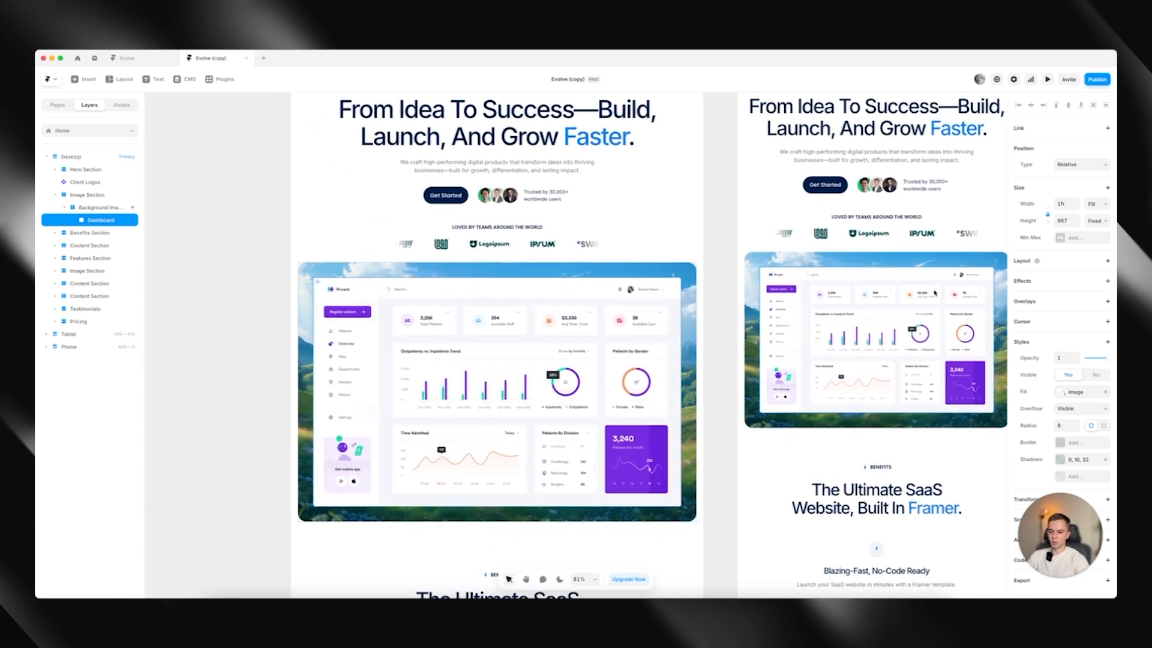
left_click(1093, 204)
left_click(1090, 195)
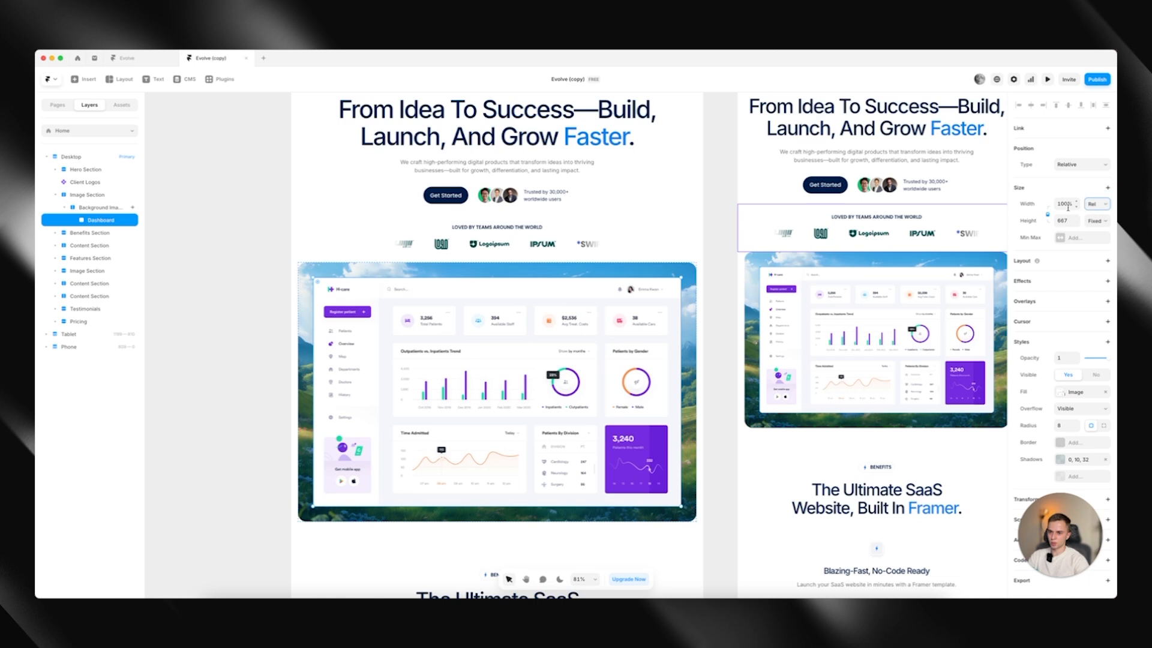
left_click(1063, 203)
type("80")
key("Return")
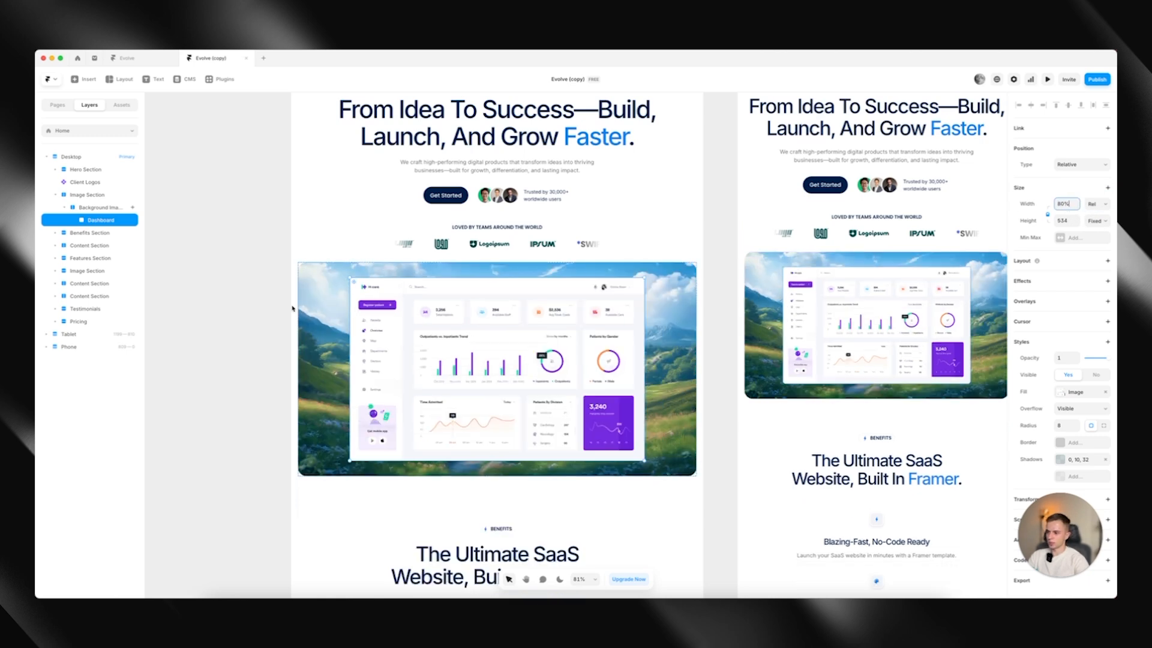
Check the Dashboard image on the tablet and phone breakpoints and set its desktop width back to Fill
left_click(234, 321)
scroll(710, 263, "right", 10)
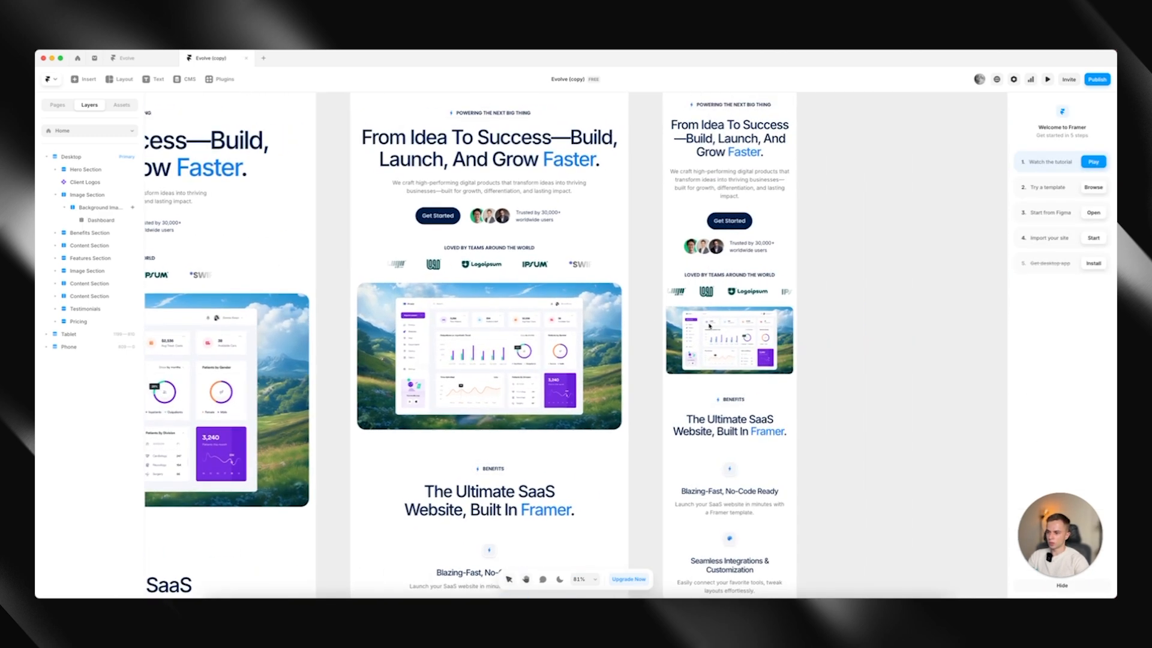
scroll(513, 388, "left", 12)
scroll(513, 389, "up", 2)
left_click(513, 389)
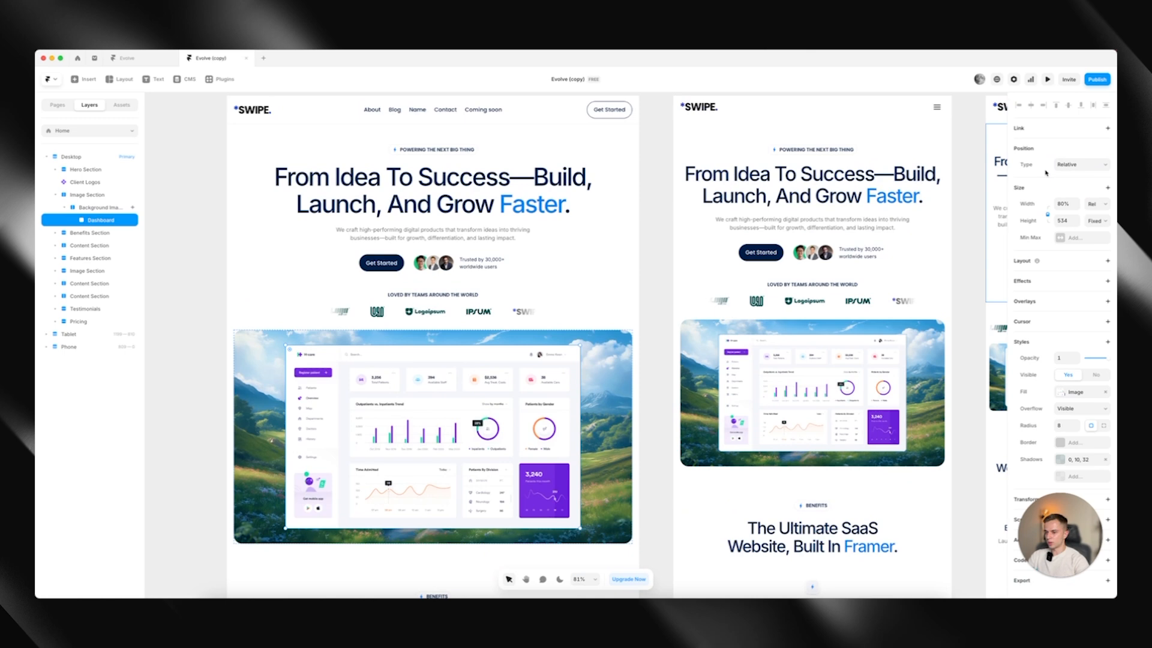
left_click(1090, 209)
left_click(1087, 213)
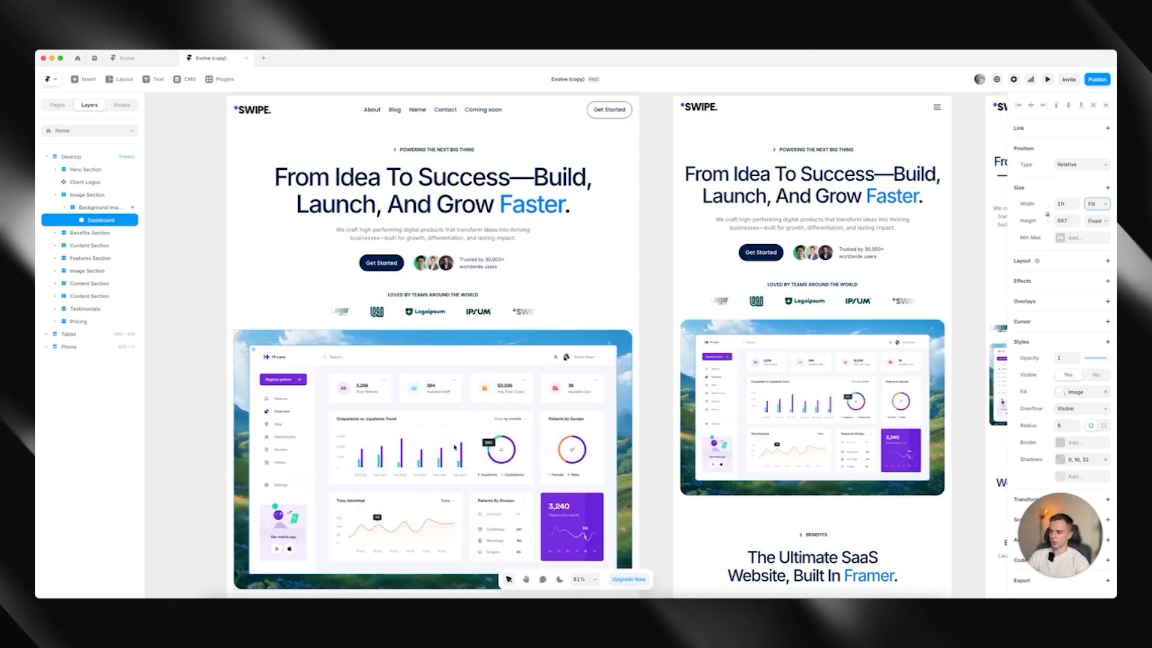
left_click(175, 316)
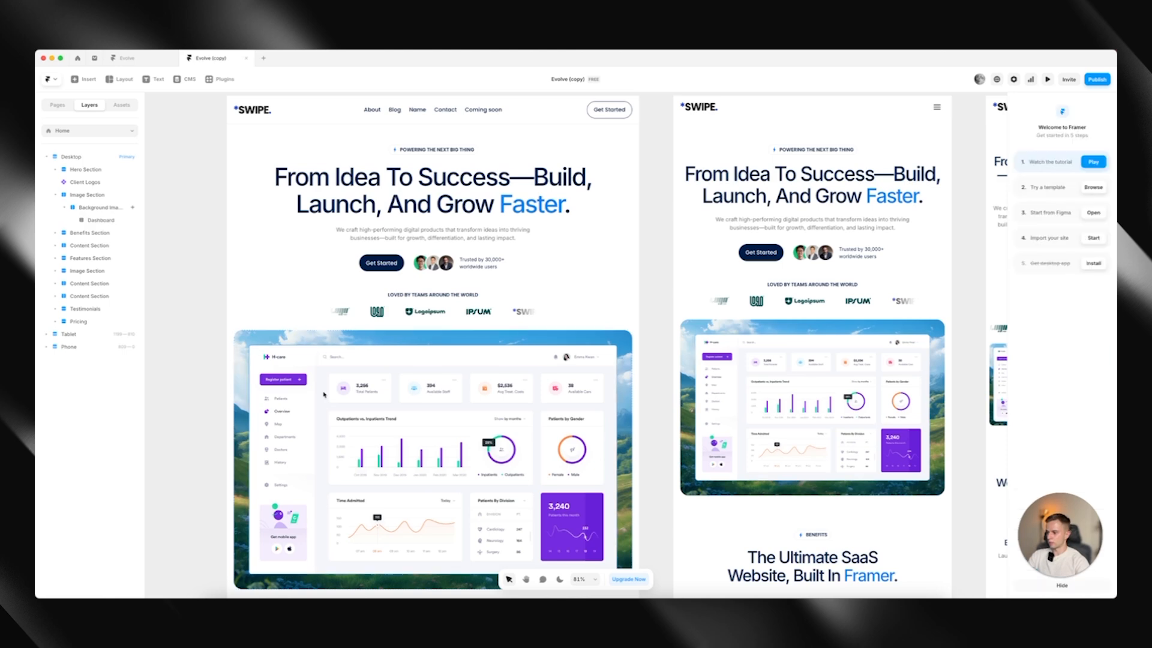
Open the image fill settings of the landscape background behind the dashboard
double_click(429, 339)
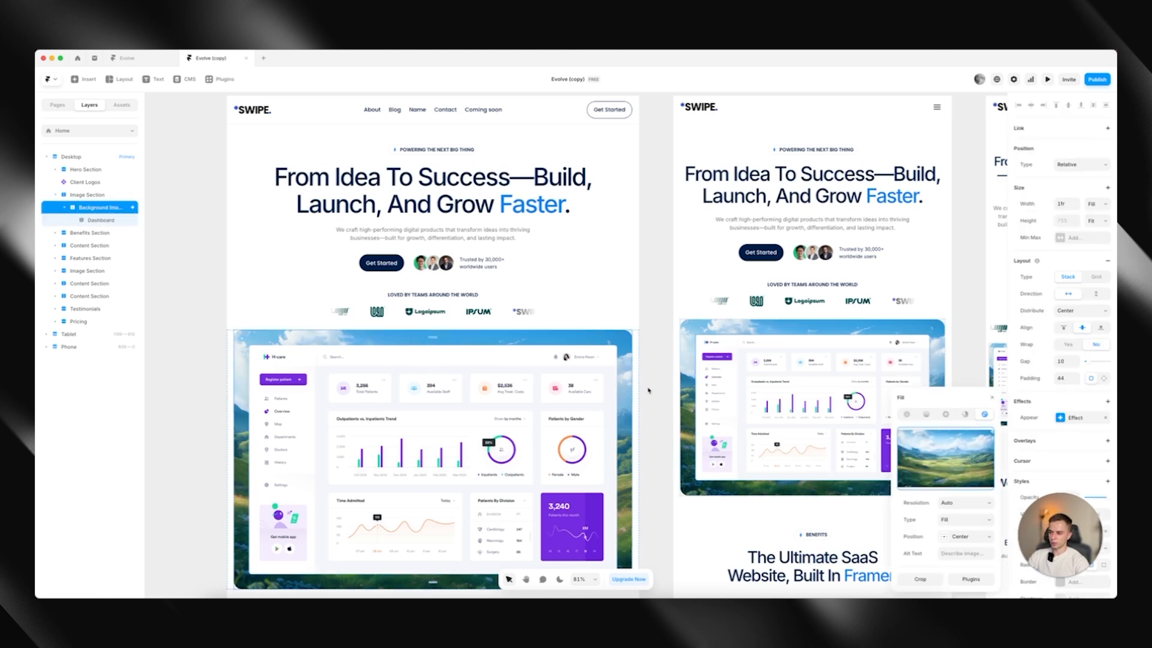
left_click(200, 363)
scroll(228, 354, "down", 5)
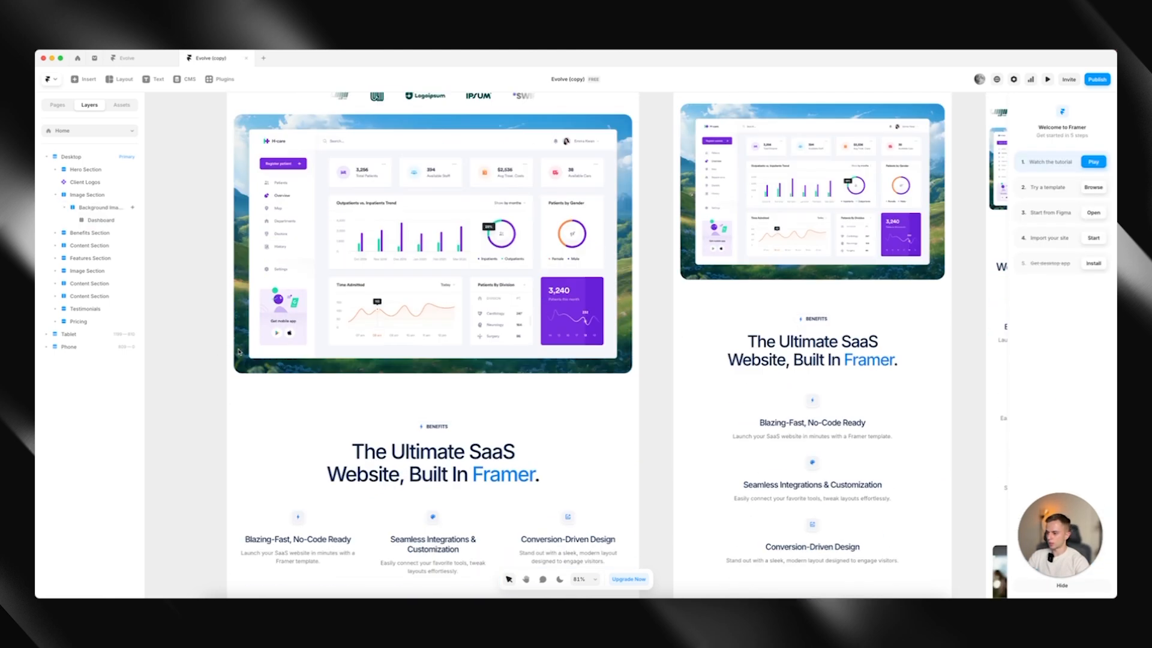
Set the icon name of the first benefit box, "Blazing-Fast, No-Code Ready", to house
left_click(297, 474)
scroll(420, 480, "down", 1)
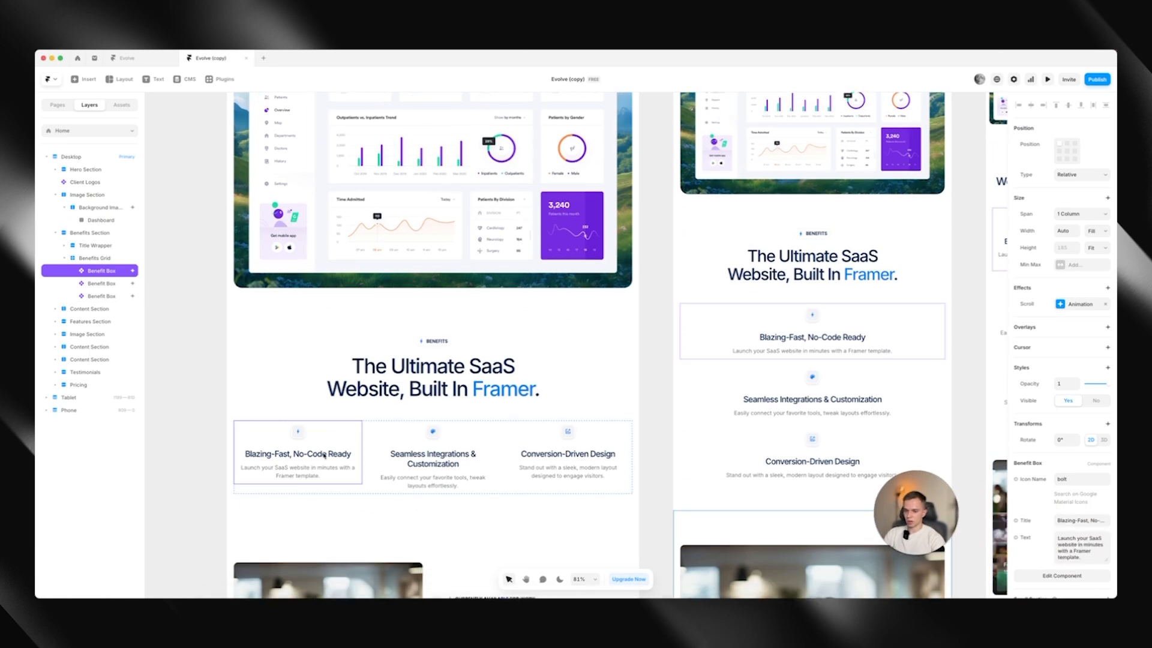
scroll(324, 456, "down", 1)
left_click(425, 447)
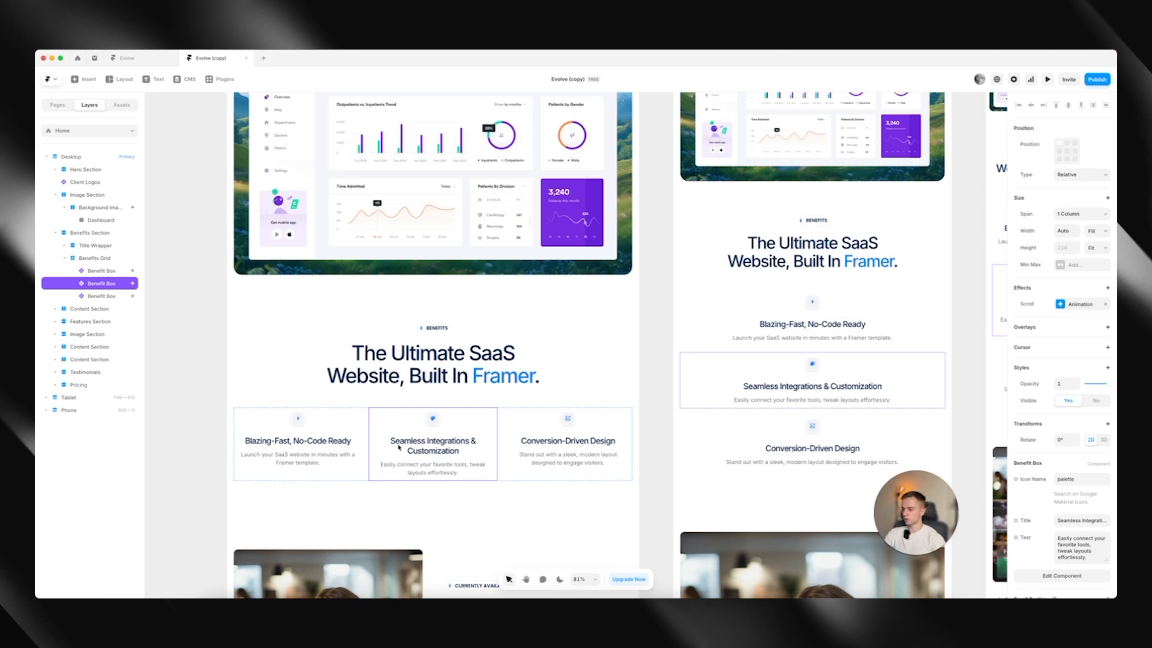
left_click(351, 445)
scroll(1079, 479, "down", 2)
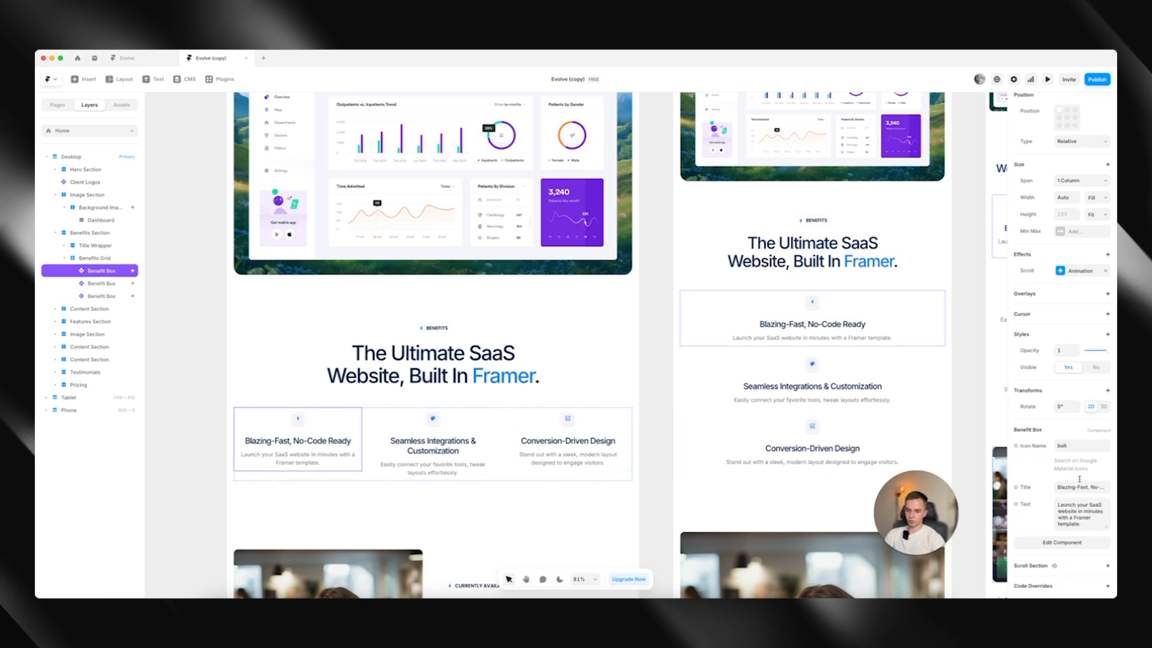
scroll(1079, 479, "down", 1)
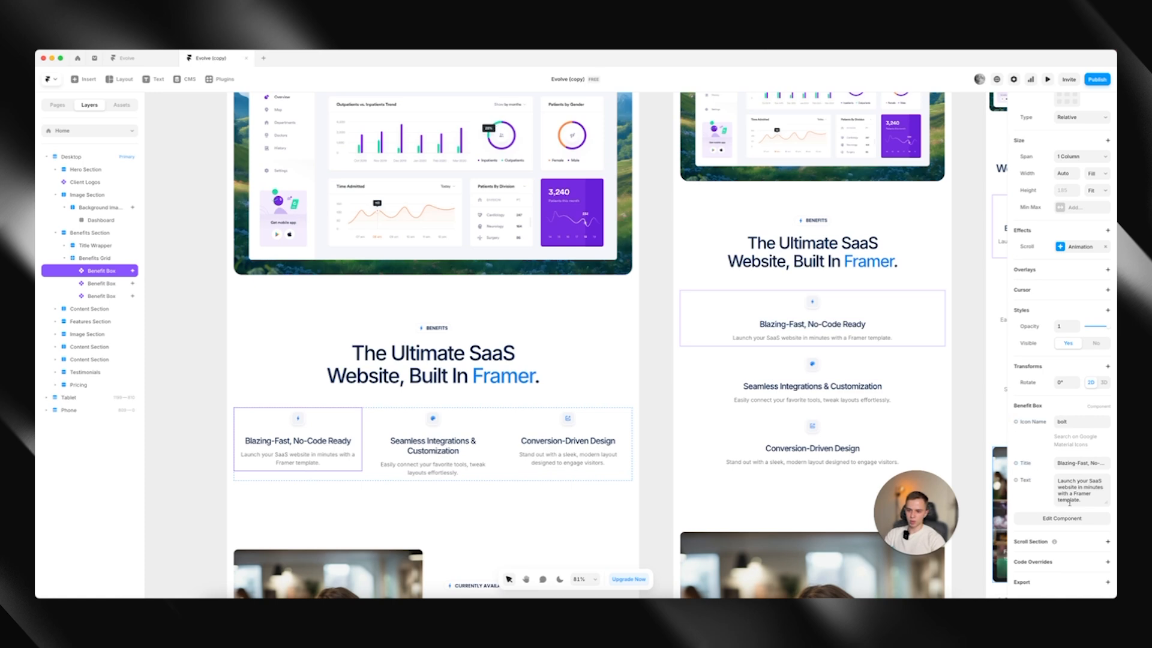
left_click(1075, 421)
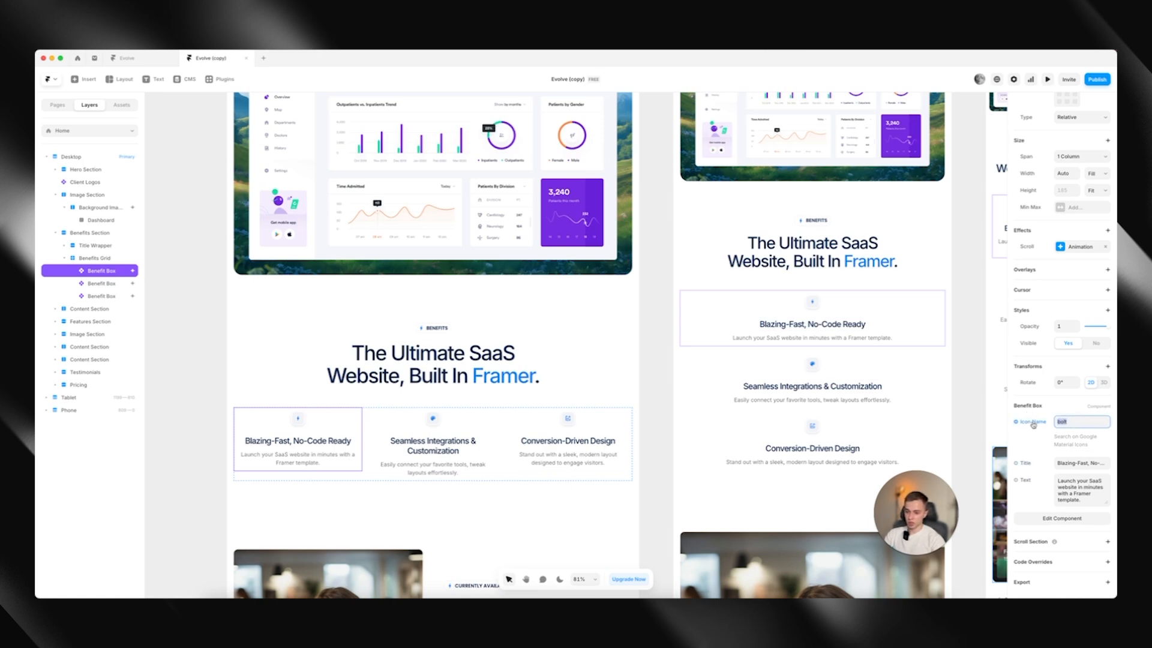
left_click(1072, 462)
left_click(1072, 482)
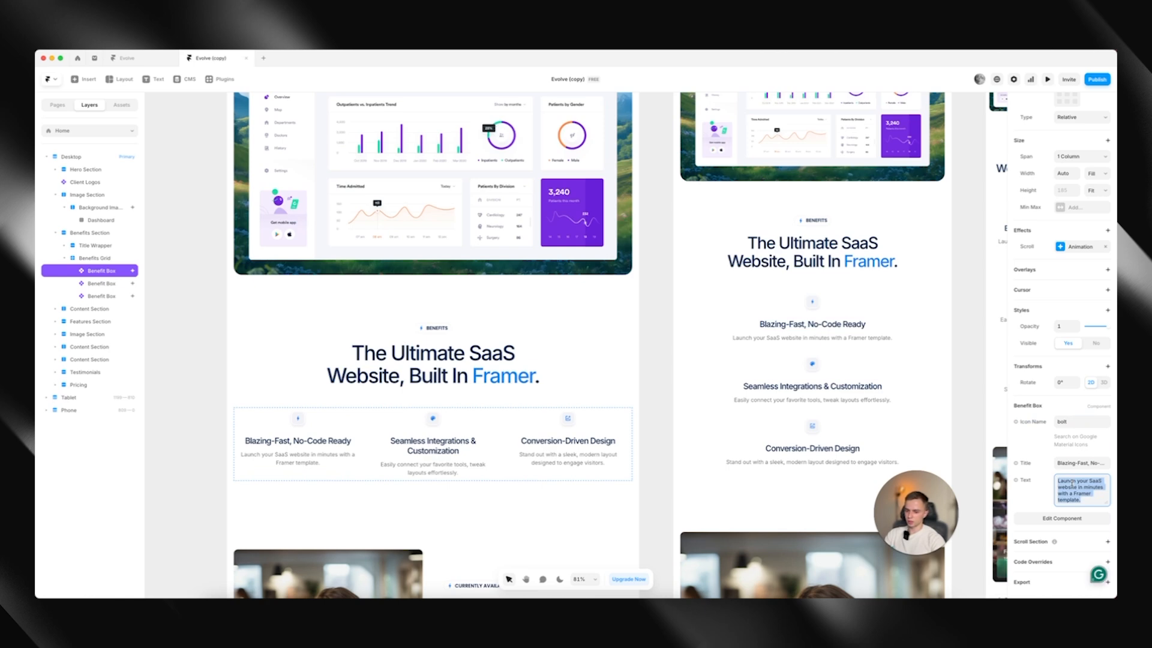
left_click(1086, 423)
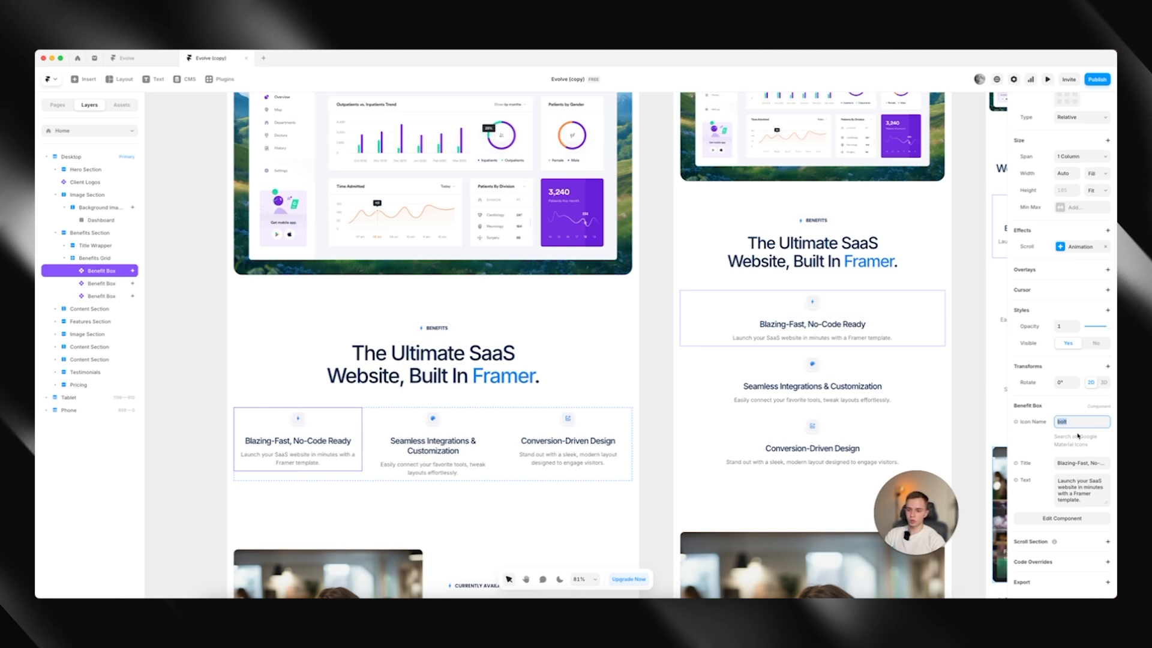
key("Return")
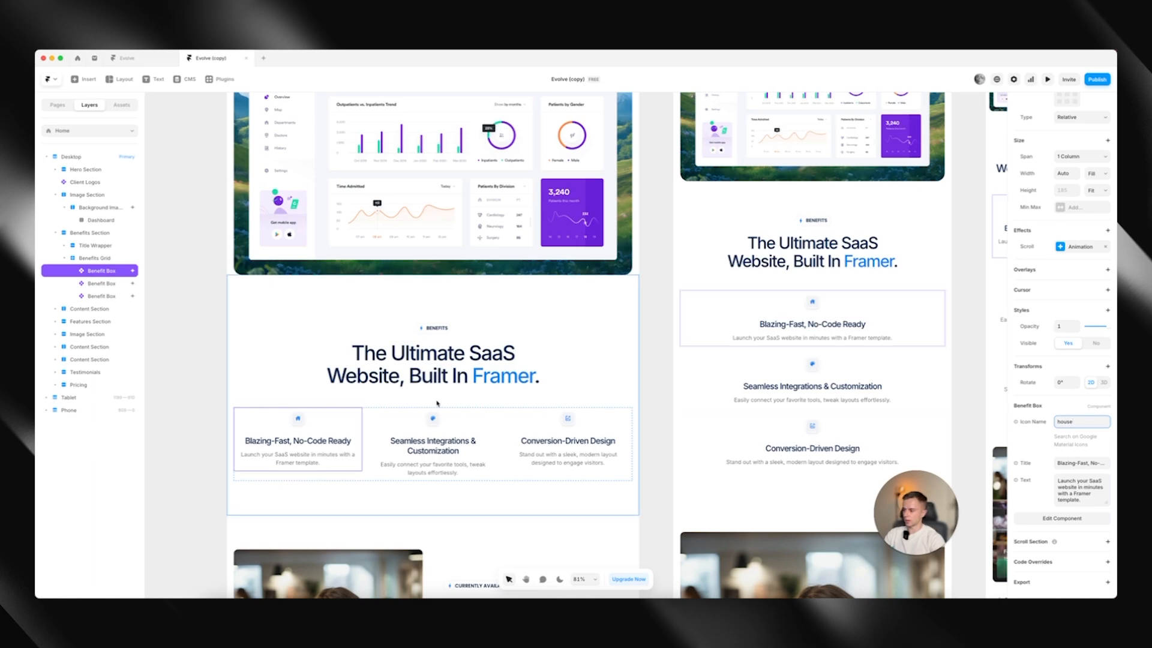
Inspect the house icon up close and change the first benefit box's title to "Title"
scroll(361, 421, "up", 10)
scroll(361, 421, "down", 5)
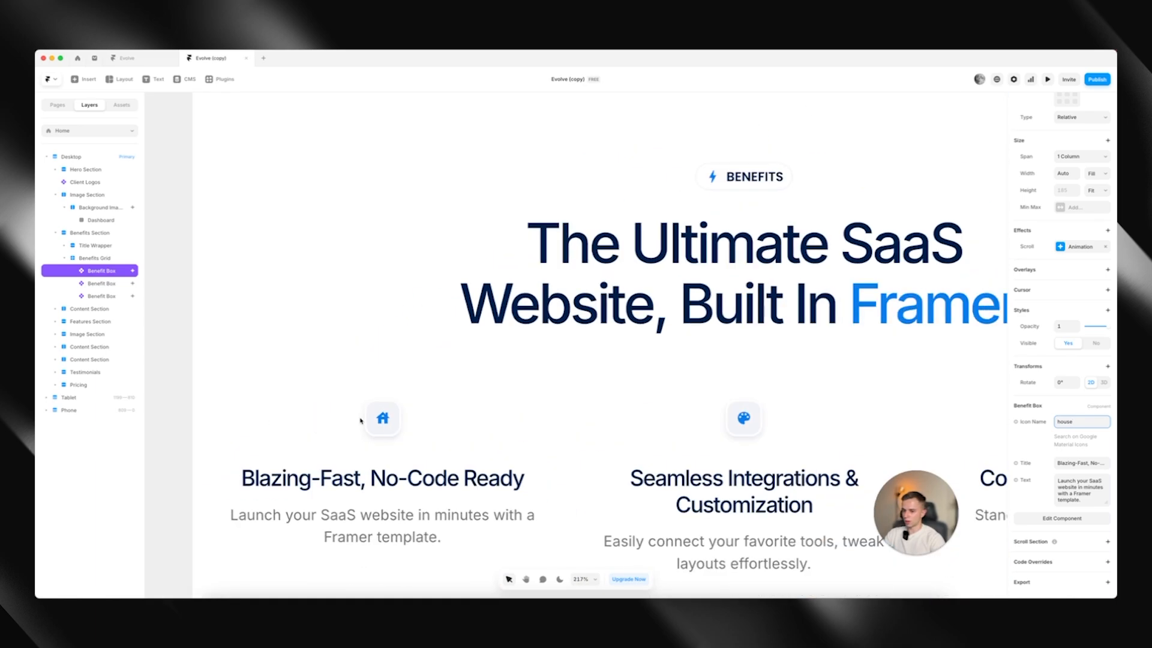
left_click(1060, 462)
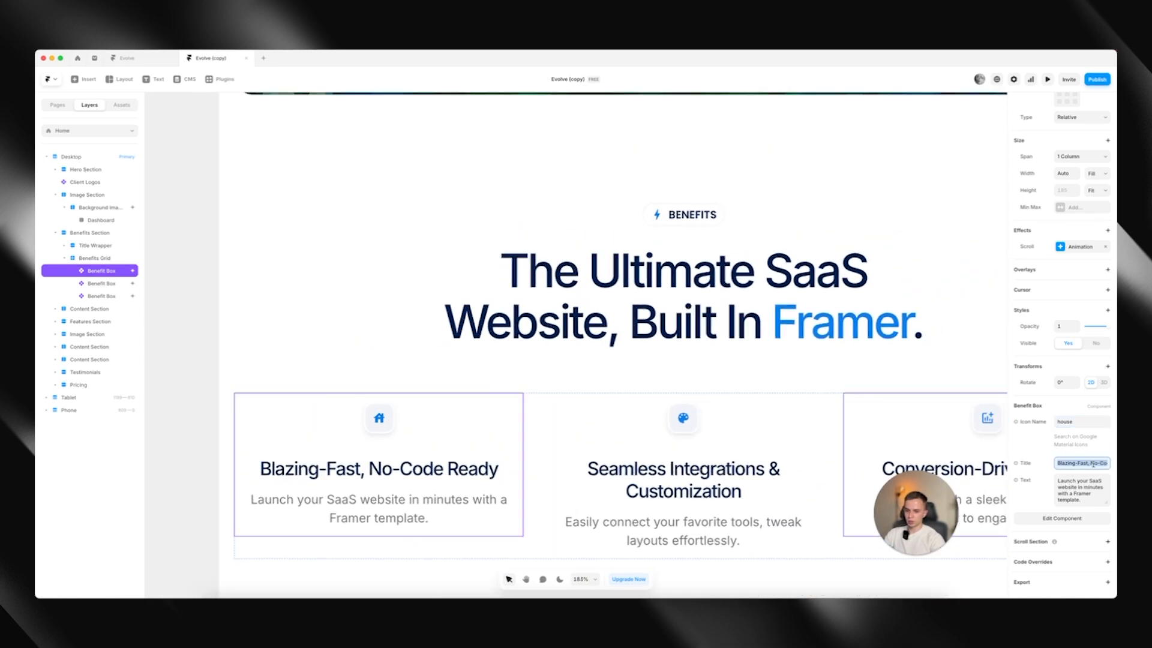
type("Title")
key("Tab")
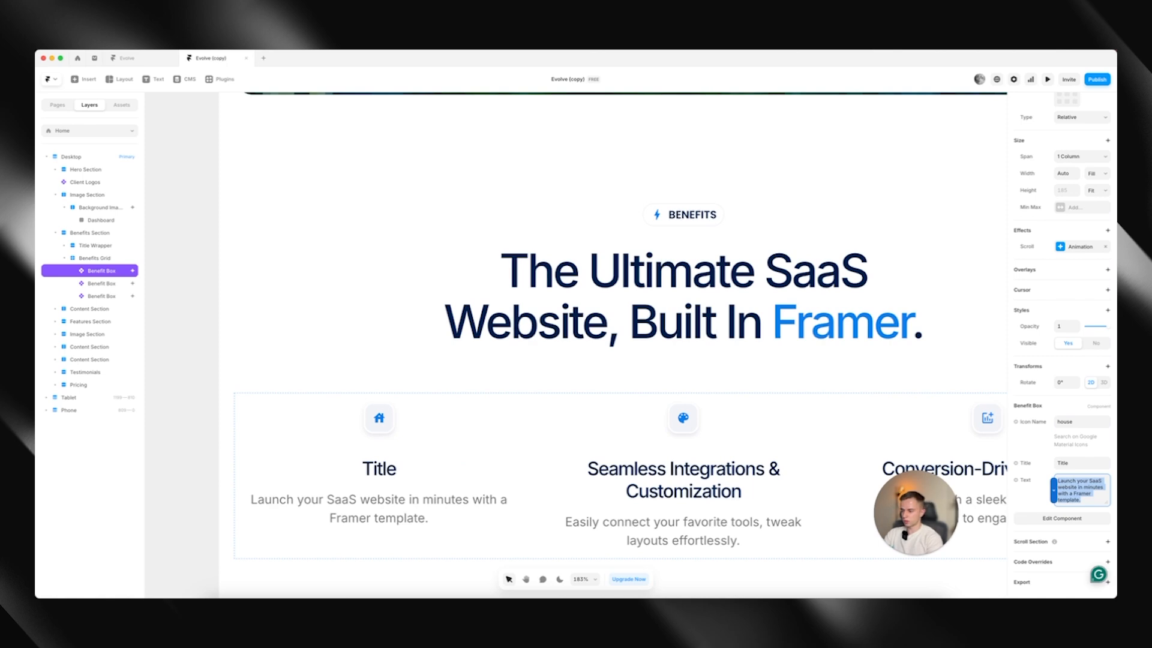
Replace the first benefit box's description with "Same thing" and deselect the box
type("Same thing")
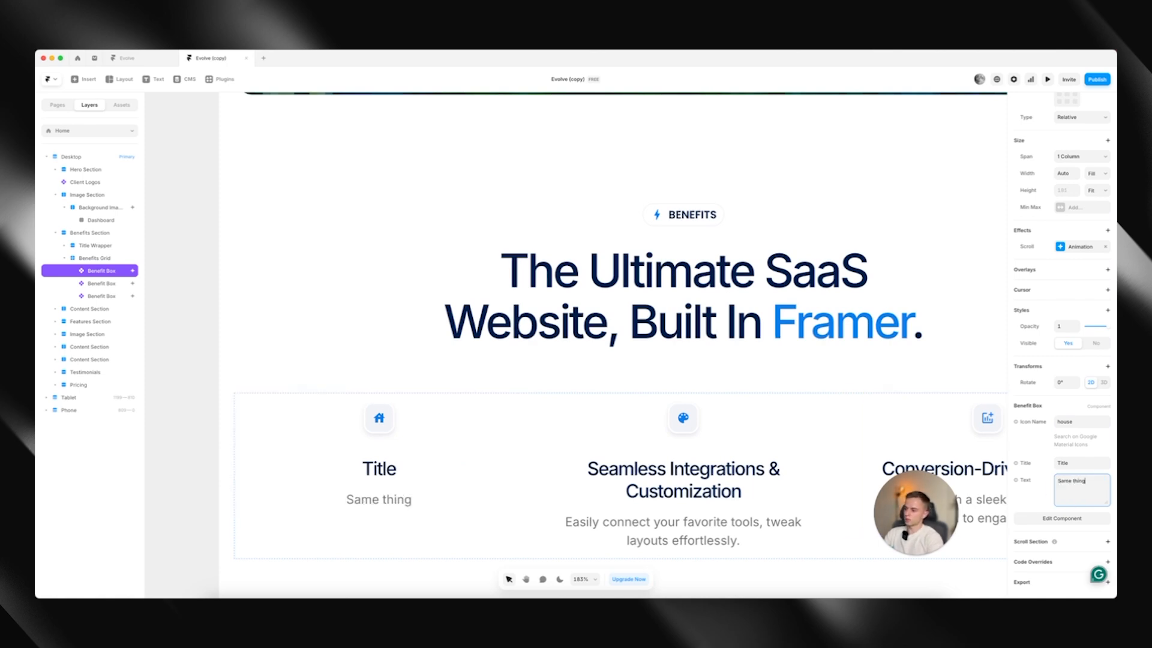
scroll(324, 406, "down", 5)
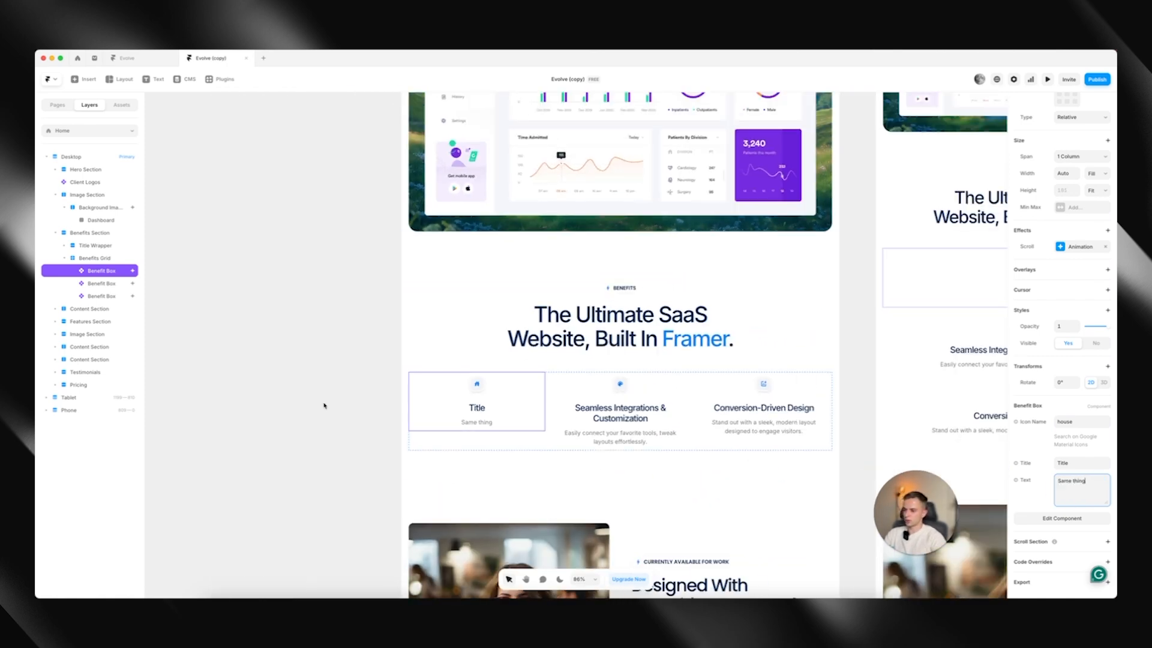
left_click(324, 405)
scroll(324, 406, "down", 3)
scroll(561, 366, "down", 5)
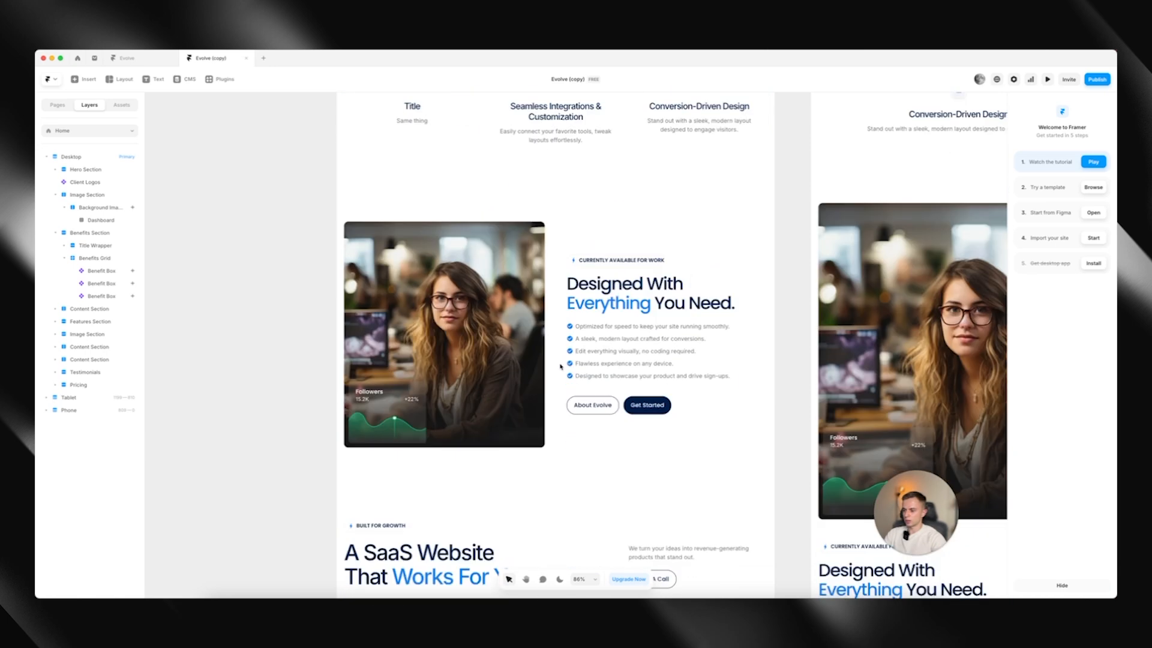
scroll(561, 366, "up", 3)
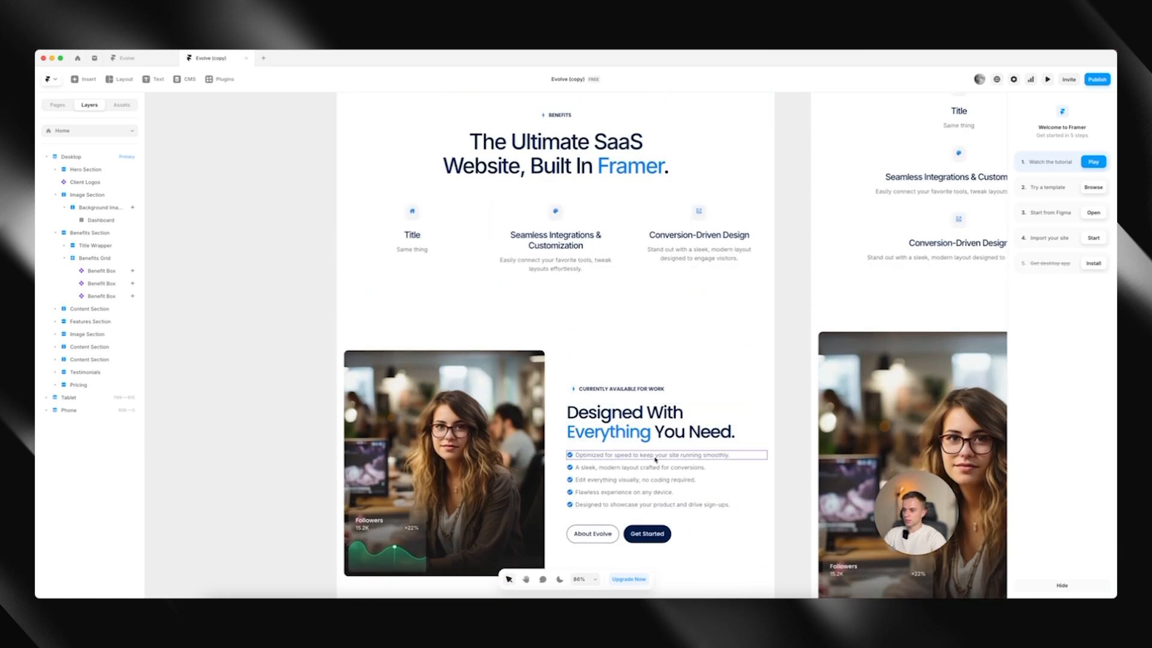
Examine the check color, text and text color settings of the second checklist item under "Designed With Everything You Need."
left_click(656, 458)
scroll(656, 459, "down", 2)
scroll(655, 459, "right", 2)
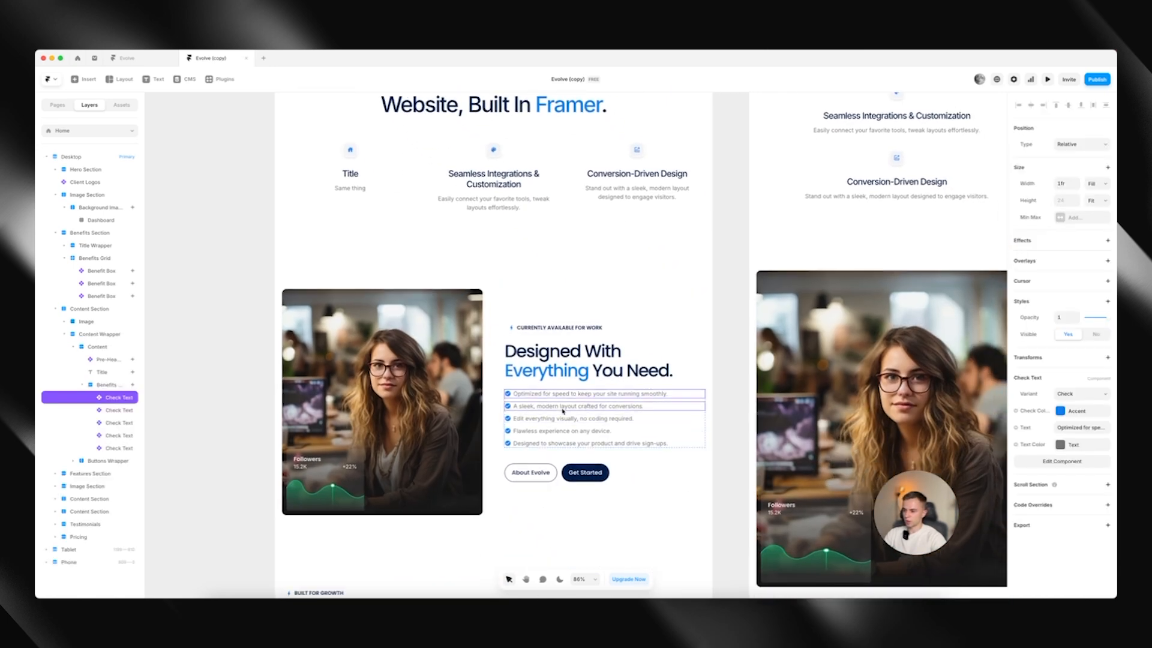
left_click(563, 408)
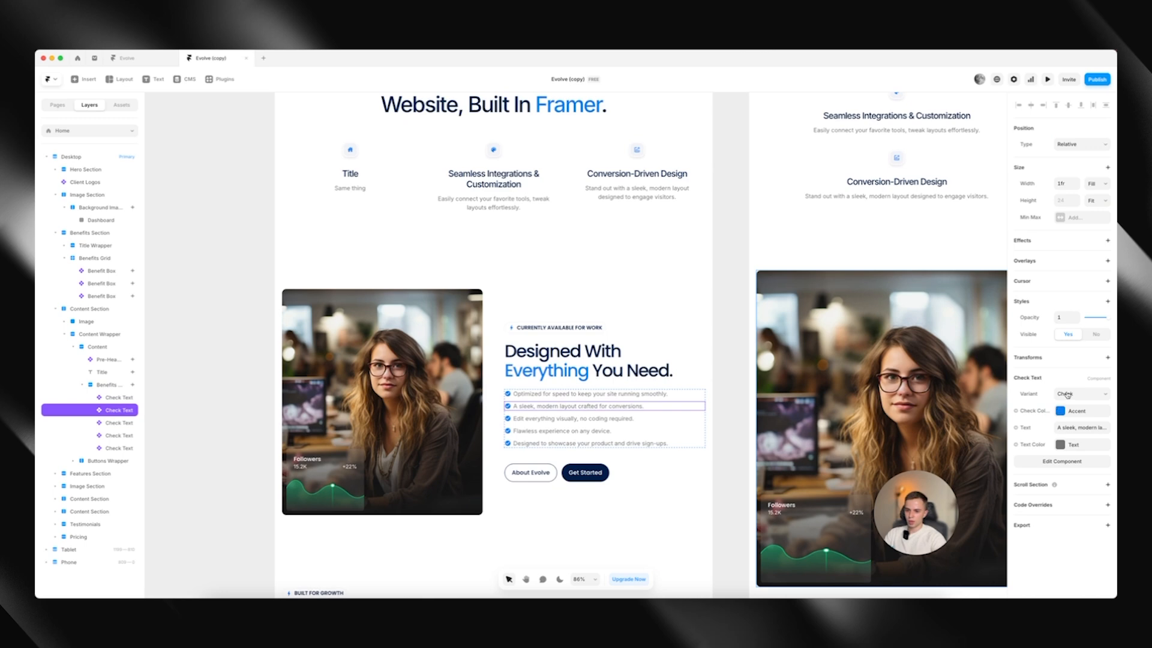
left_click(1063, 411)
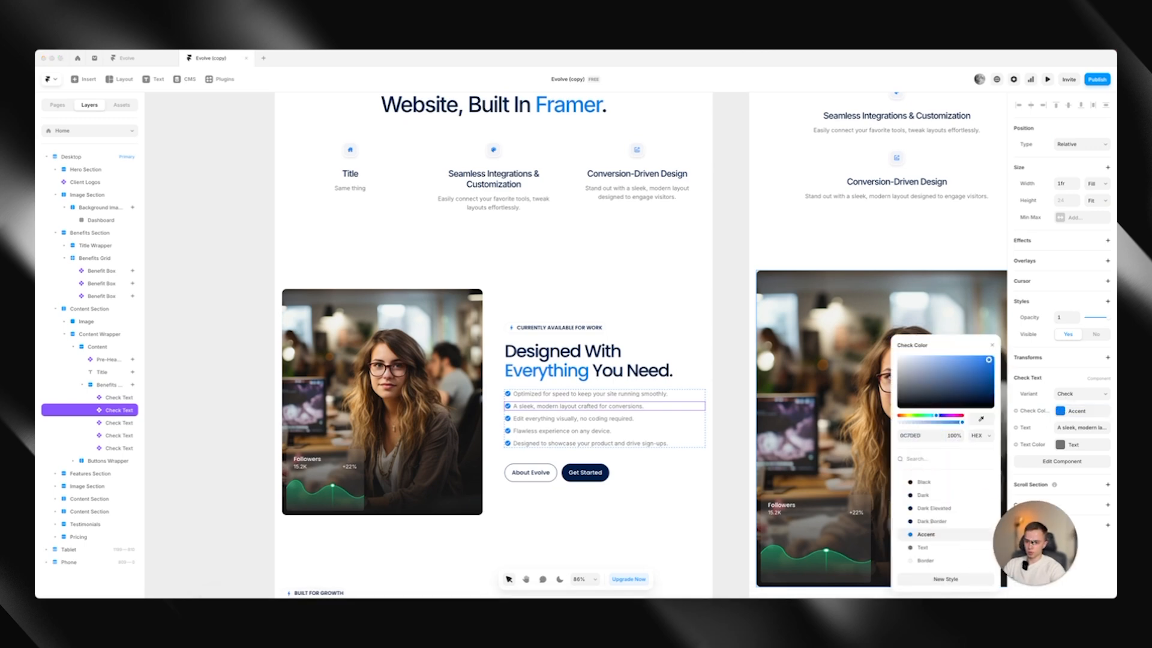
left_click(1066, 427)
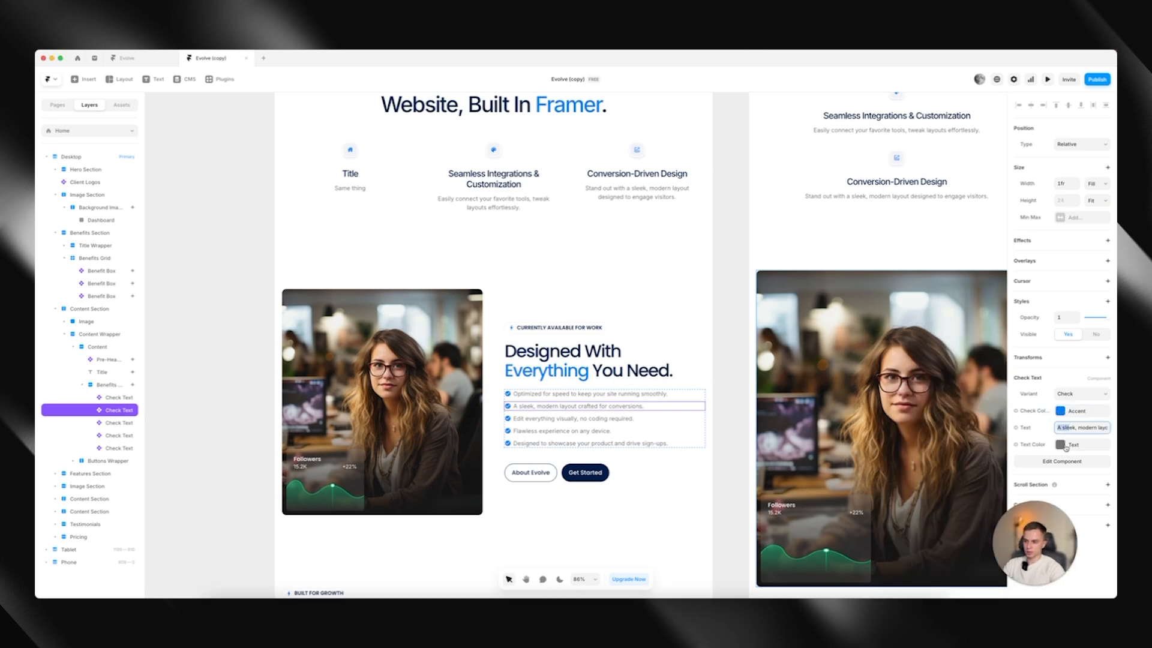
left_click(1060, 444)
Try the X variant on the second checklist item and switch it back to Check
left_click(1080, 393)
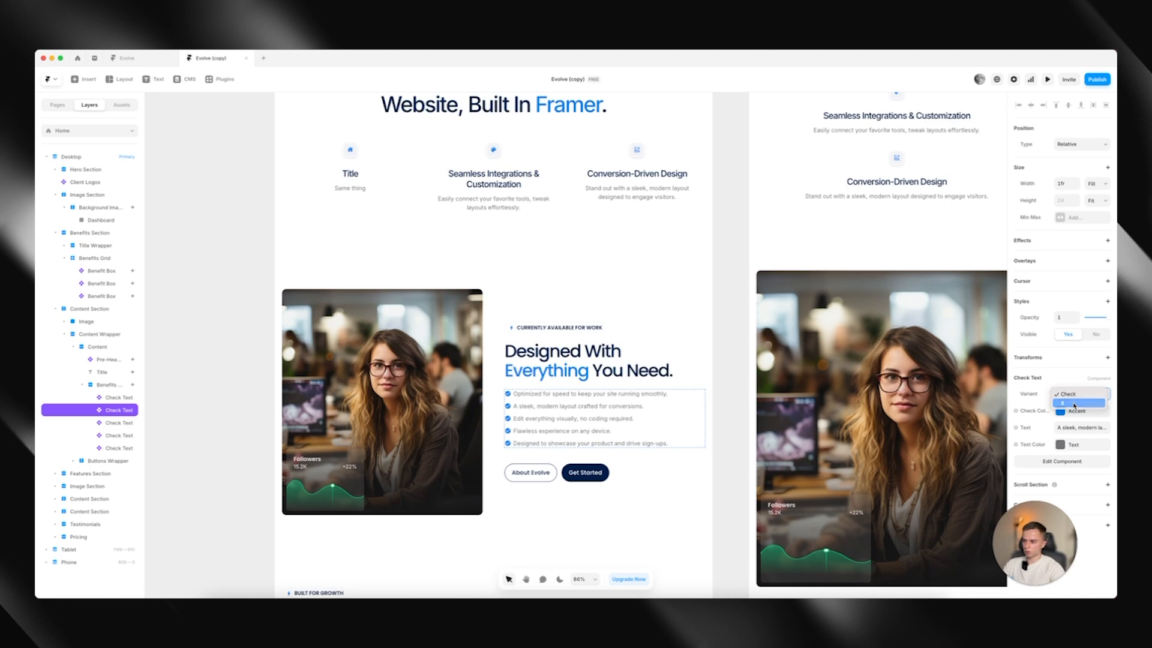
left_click(1074, 403)
left_click(1065, 396)
left_click(1069, 386)
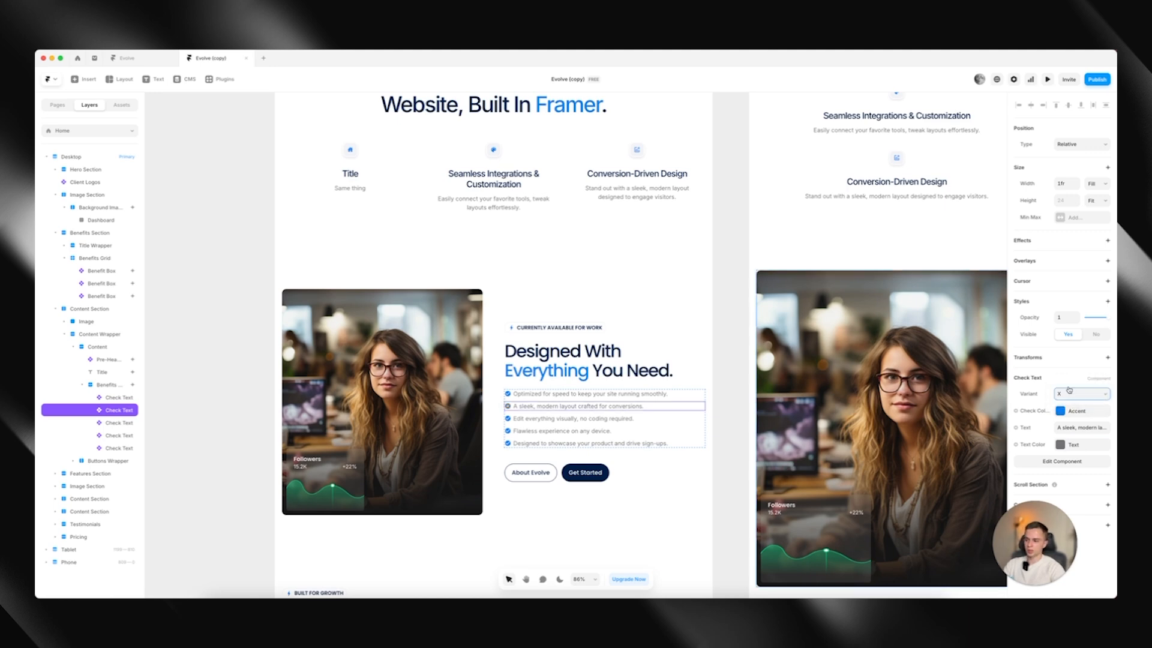
scroll(540, 443, "down", 1)
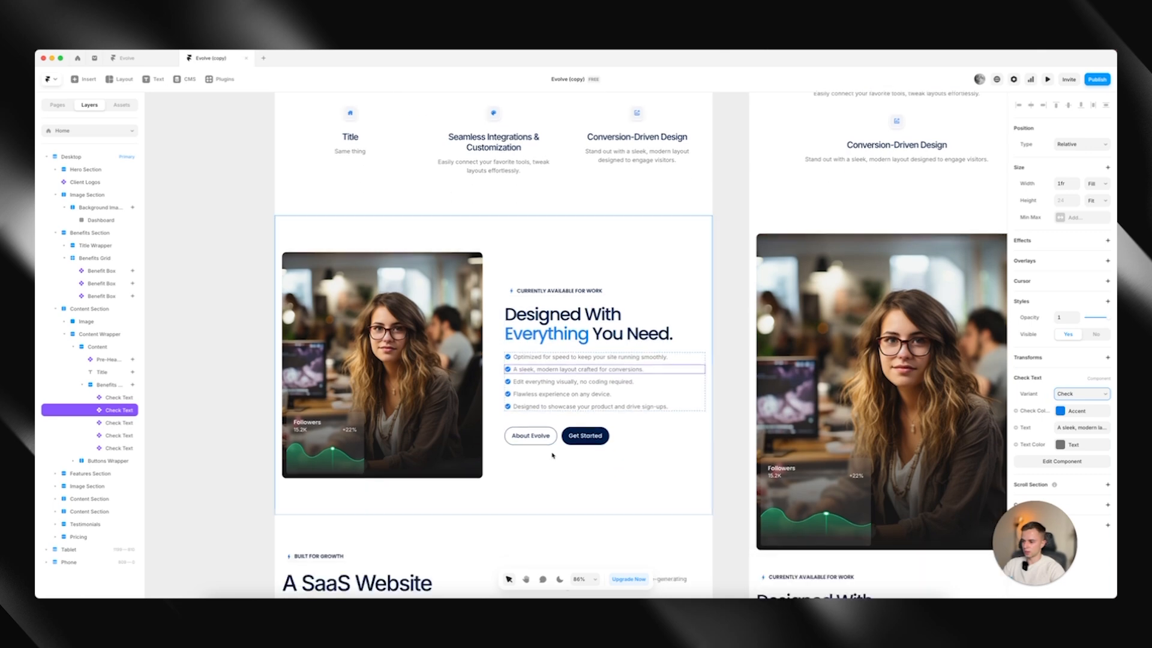
Try the Soft Border variant on the "About Evolve" button and return it to Dark
left_click(544, 440)
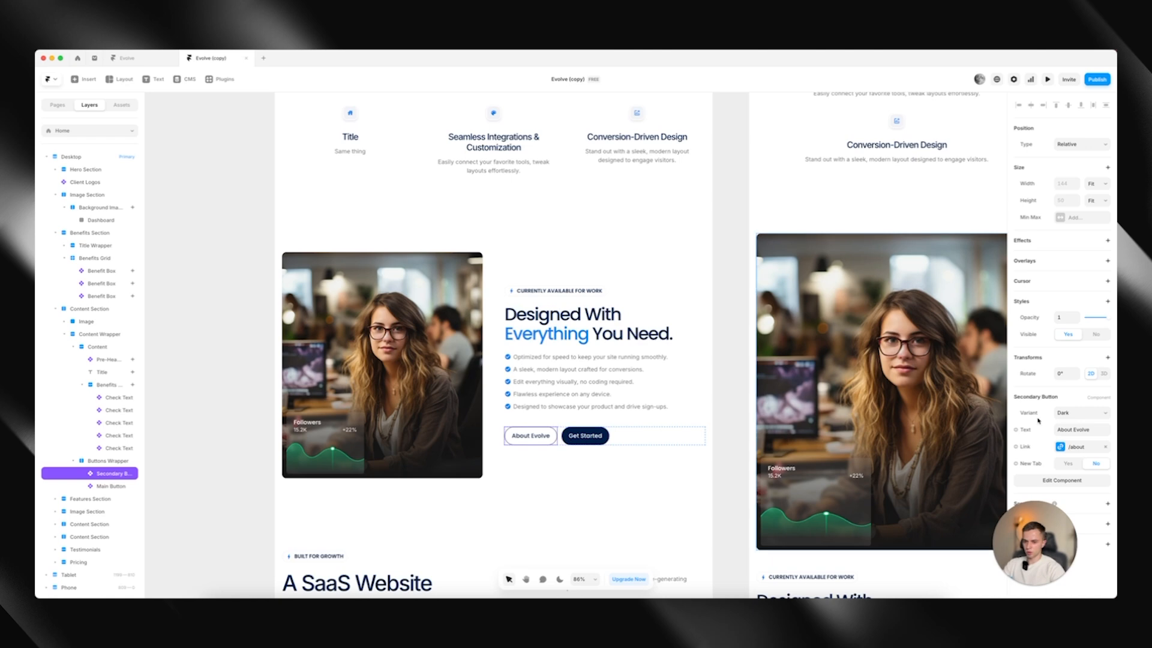
left_click(1067, 415)
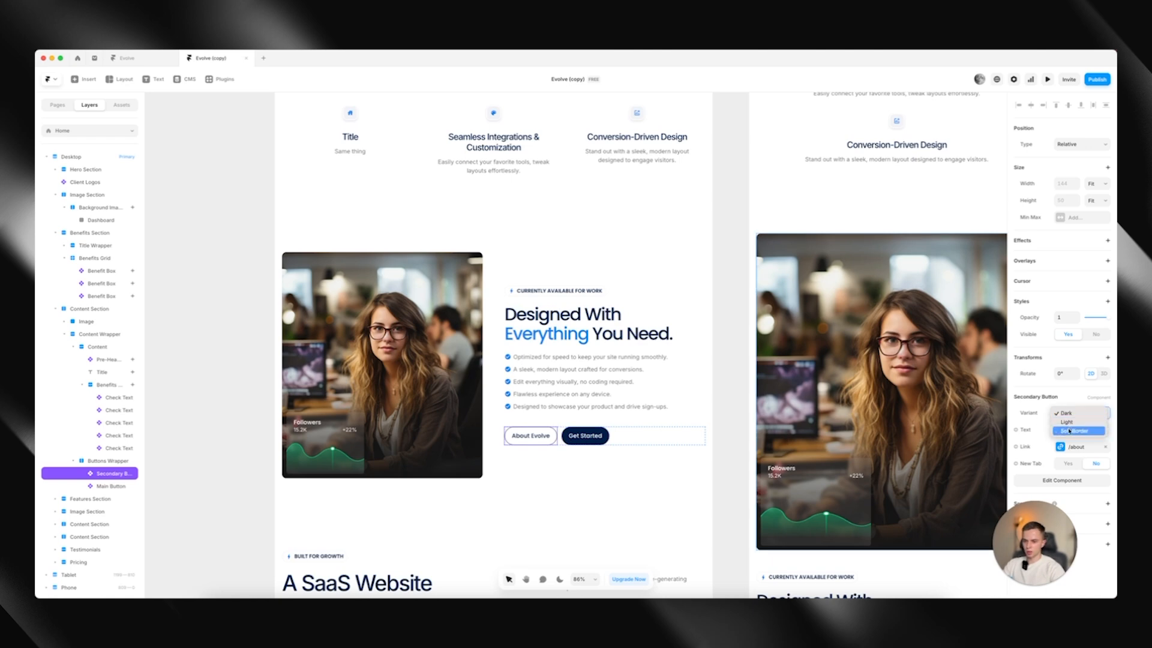
left_click(1070, 431)
left_click(1075, 420)
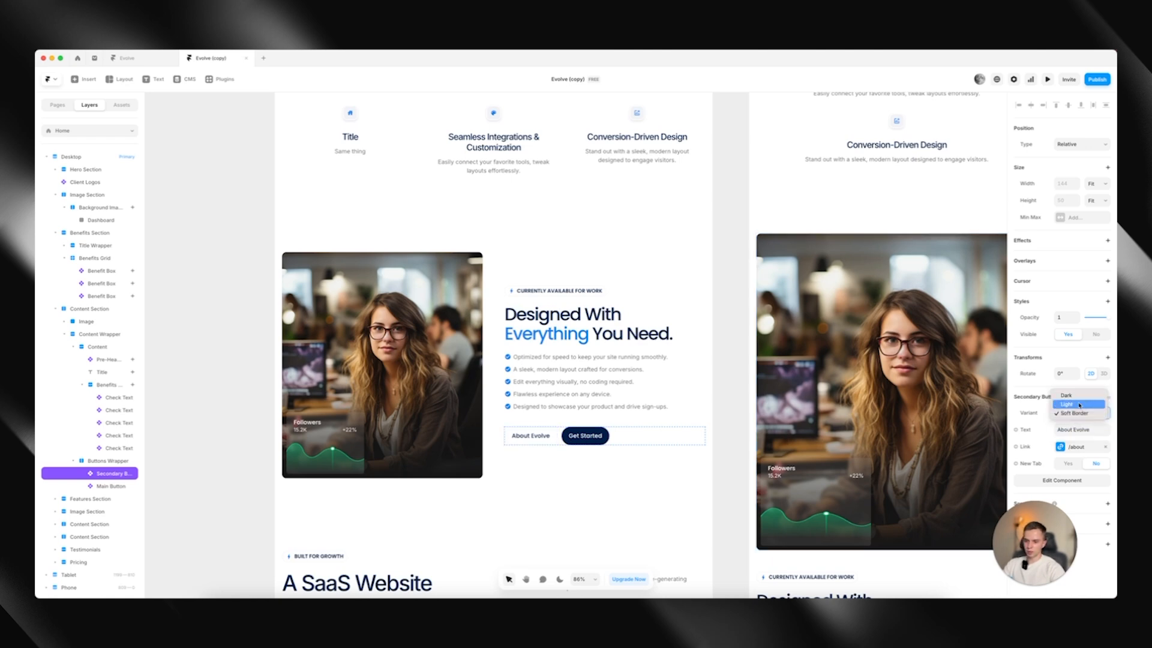
left_click(1071, 396)
Change the "About Evolve" button's label to "Text" and make its link open in a new tab
left_click(1074, 430)
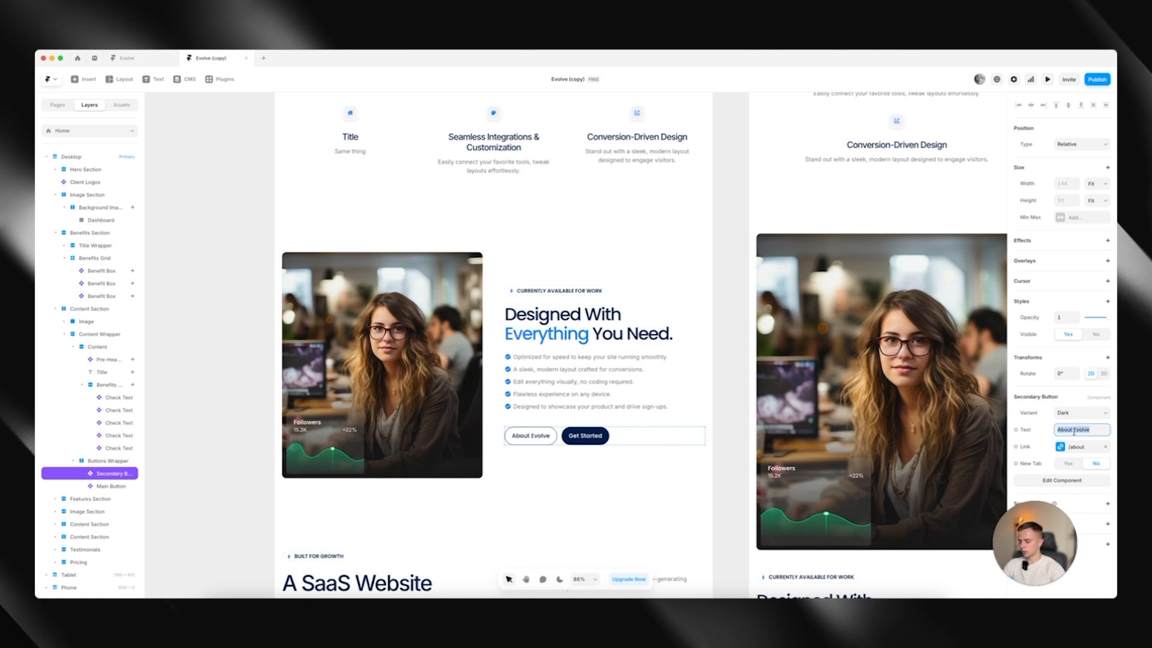
type("Text")
left_click(1060, 447)
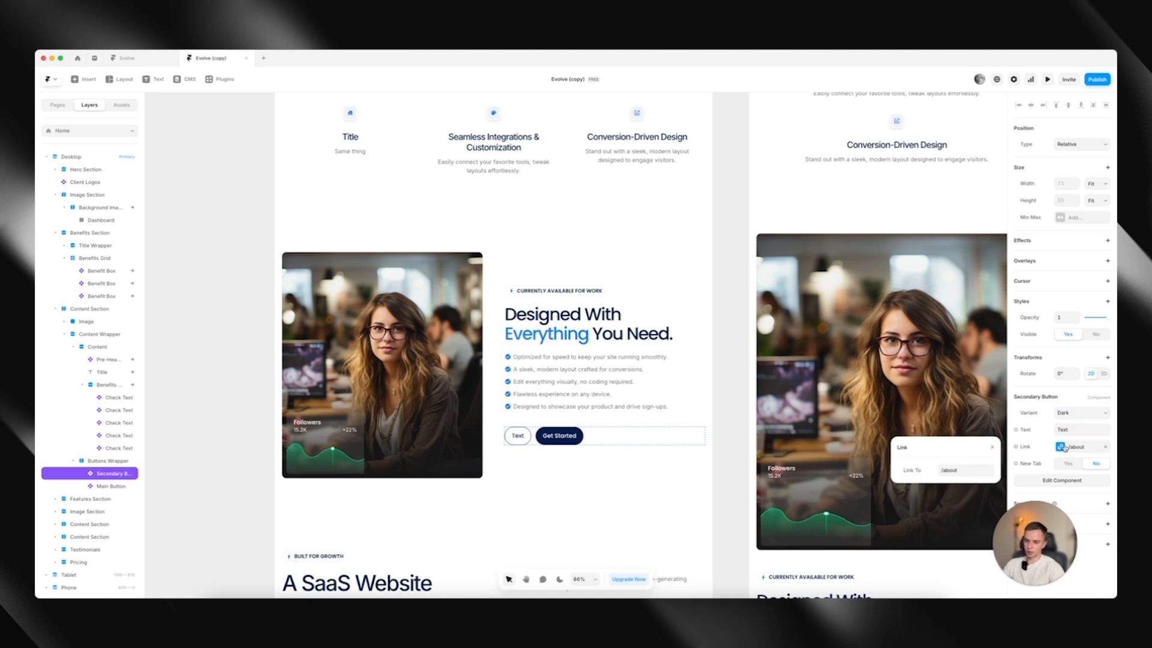
left_click(1073, 465)
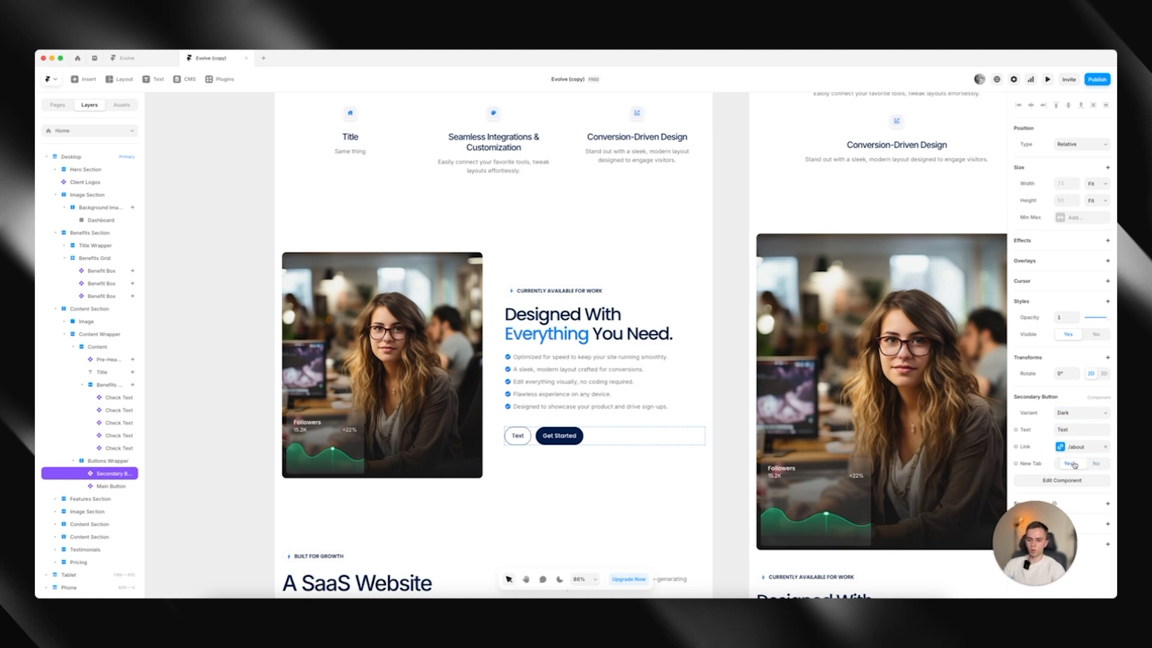
Open the "Get Started" Main Button component and examine the layout and style settings of its primary and hover variants
left_click(559, 435)
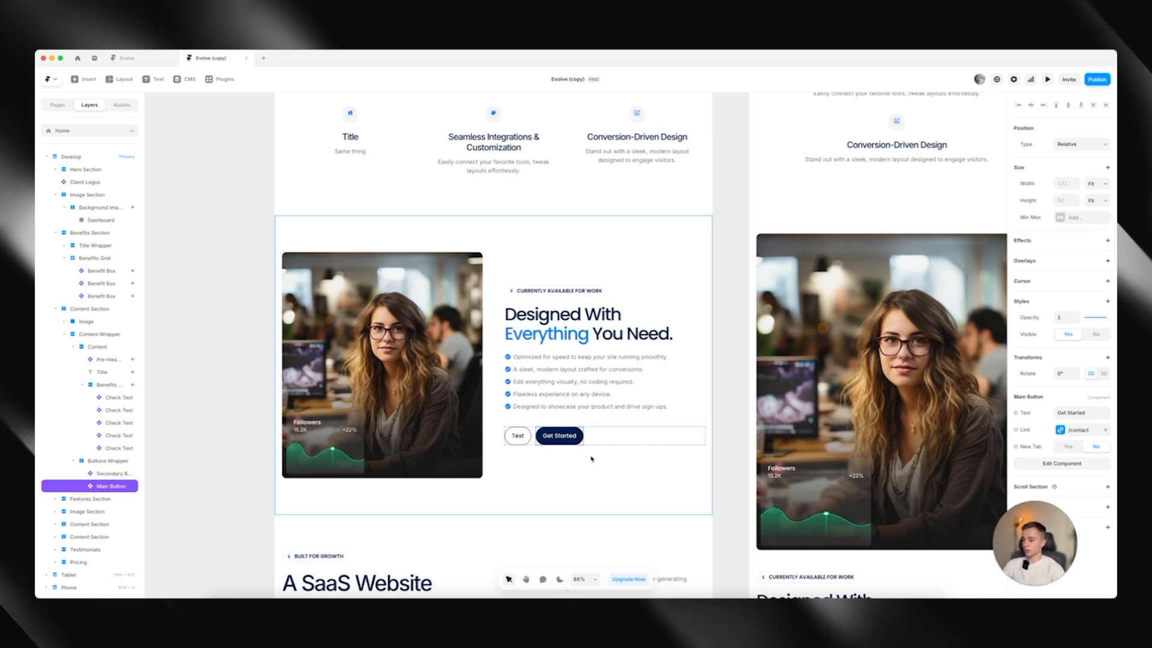
double_click(573, 436)
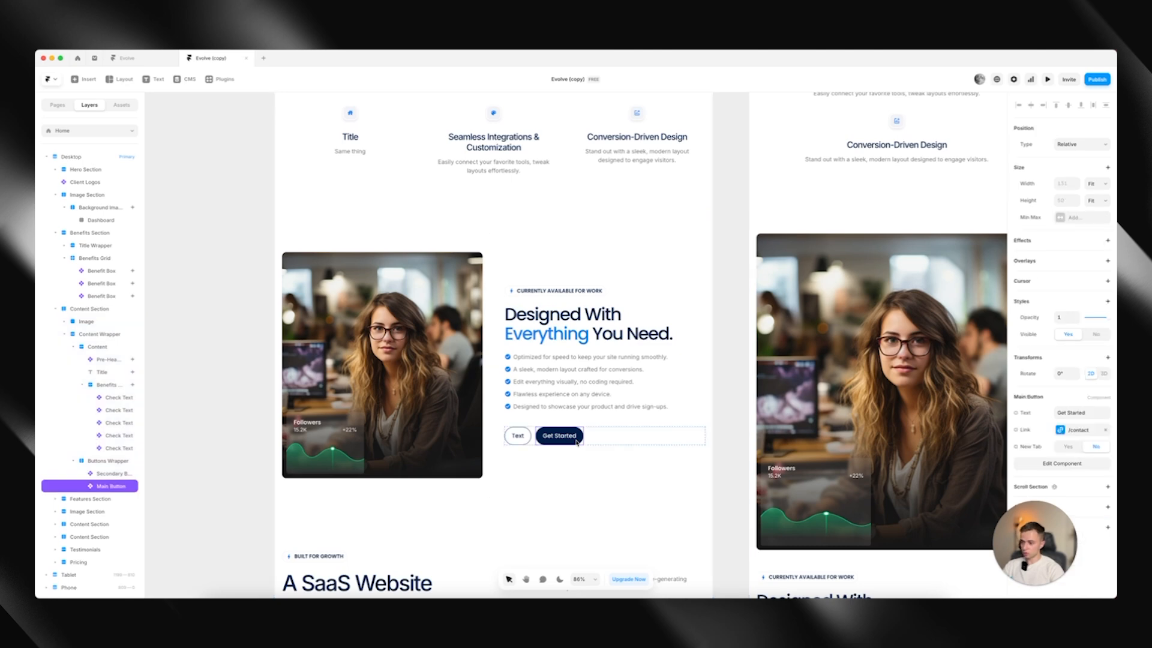
scroll(1020, 408, "down", 5)
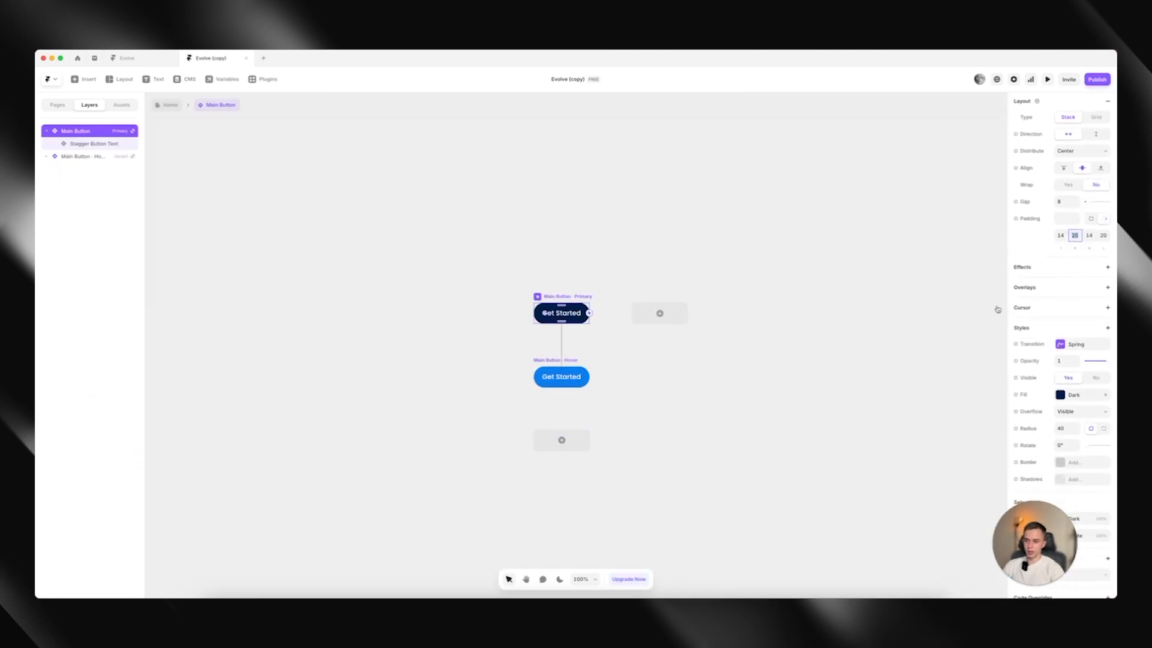
left_click(564, 316)
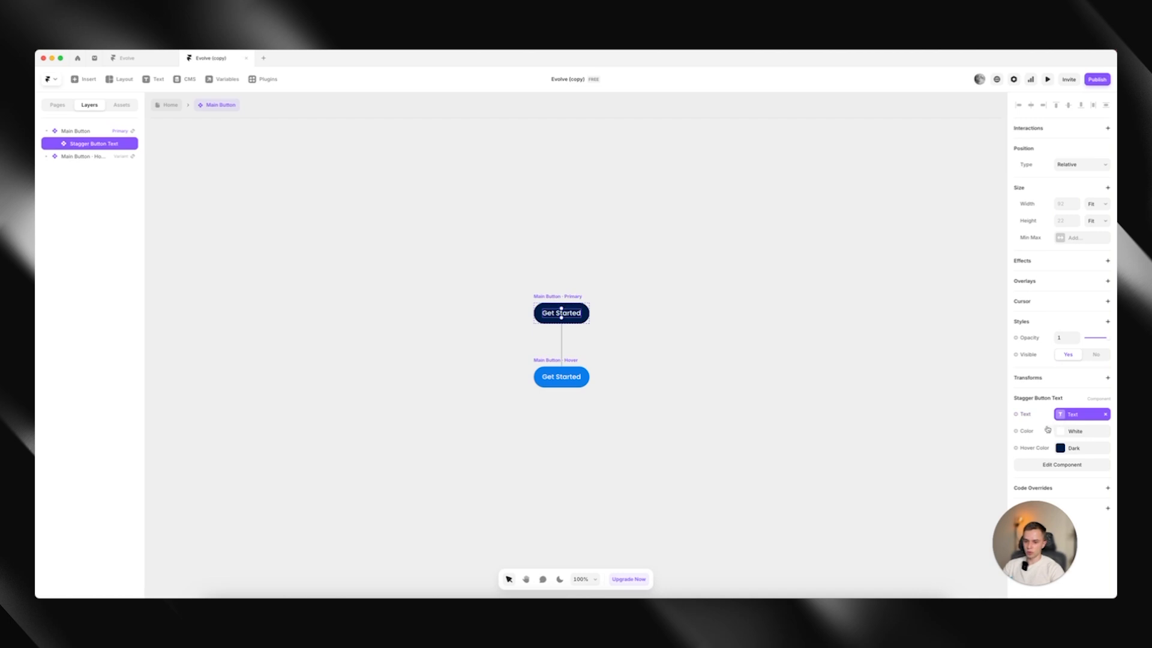
left_click(557, 297)
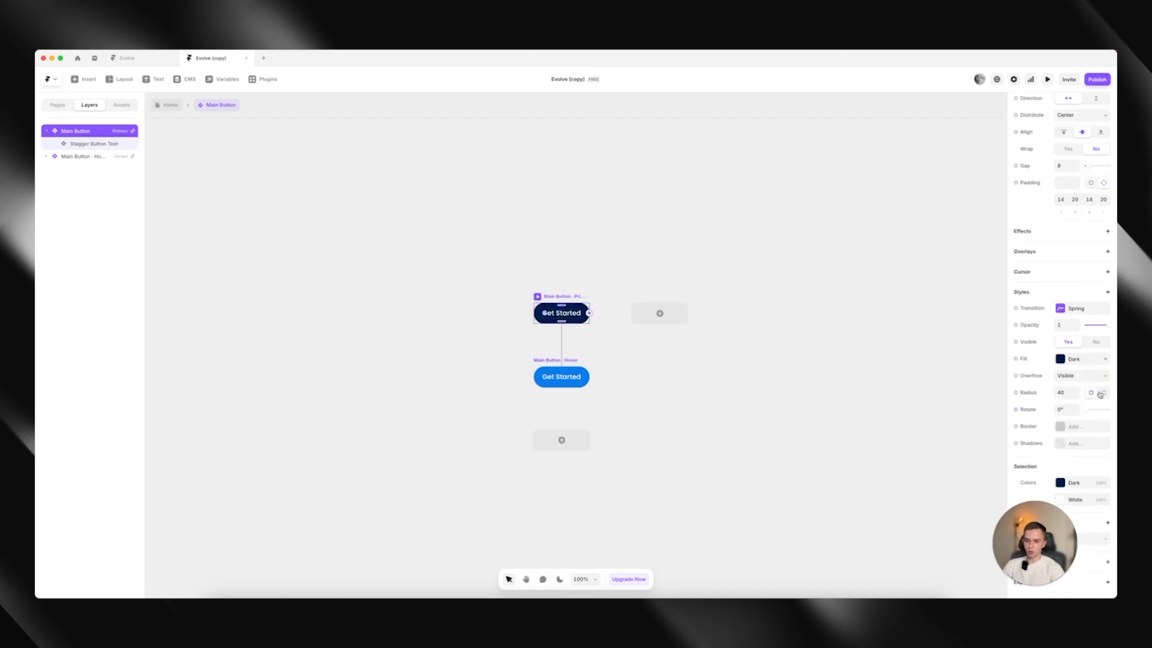
left_click(580, 367)
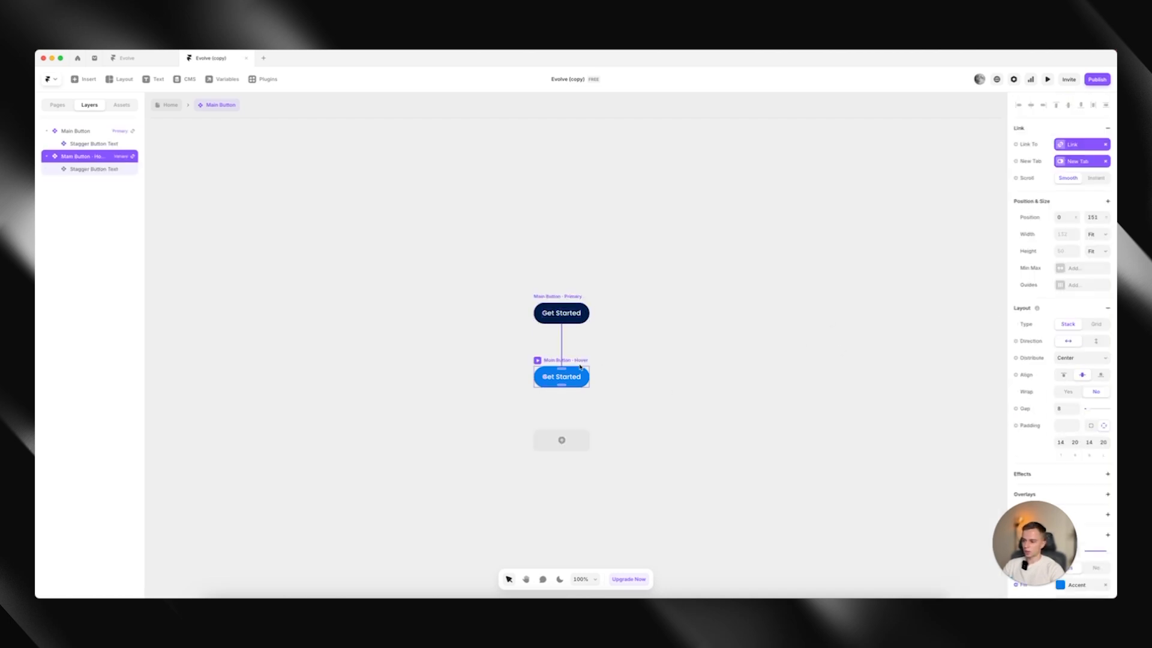
scroll(1058, 438, "down", 5)
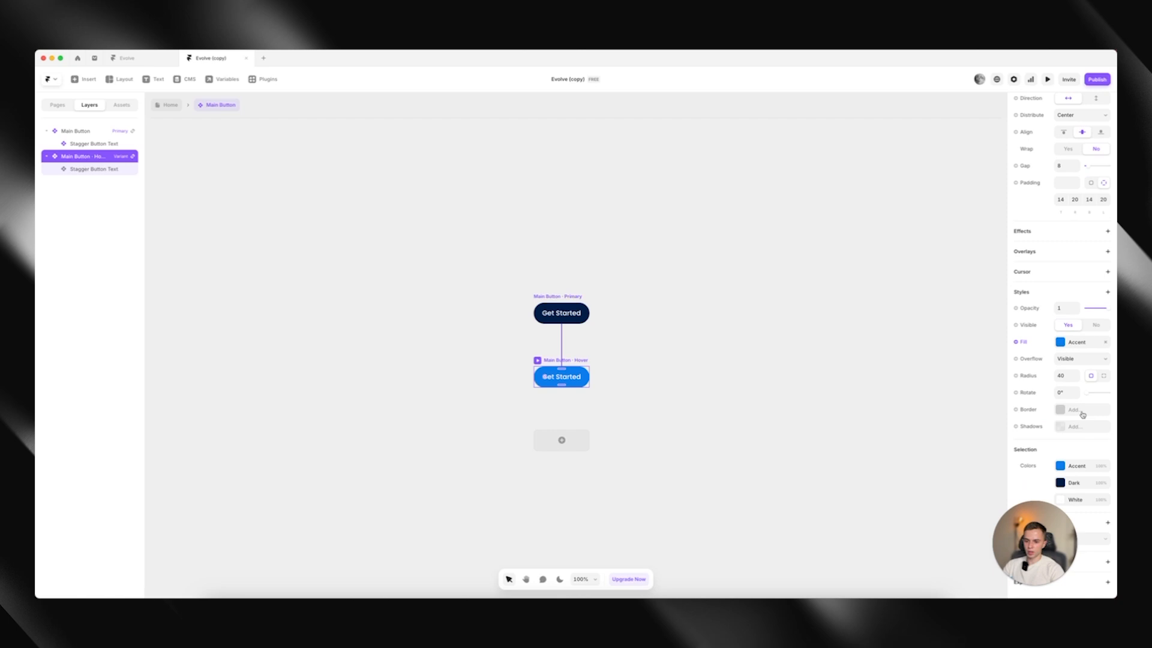
Try a FFFFFF fill on the Main Button's hover variant and undo the colour change
left_click(1073, 349)
left_click_drag(934, 396, 888, 339)
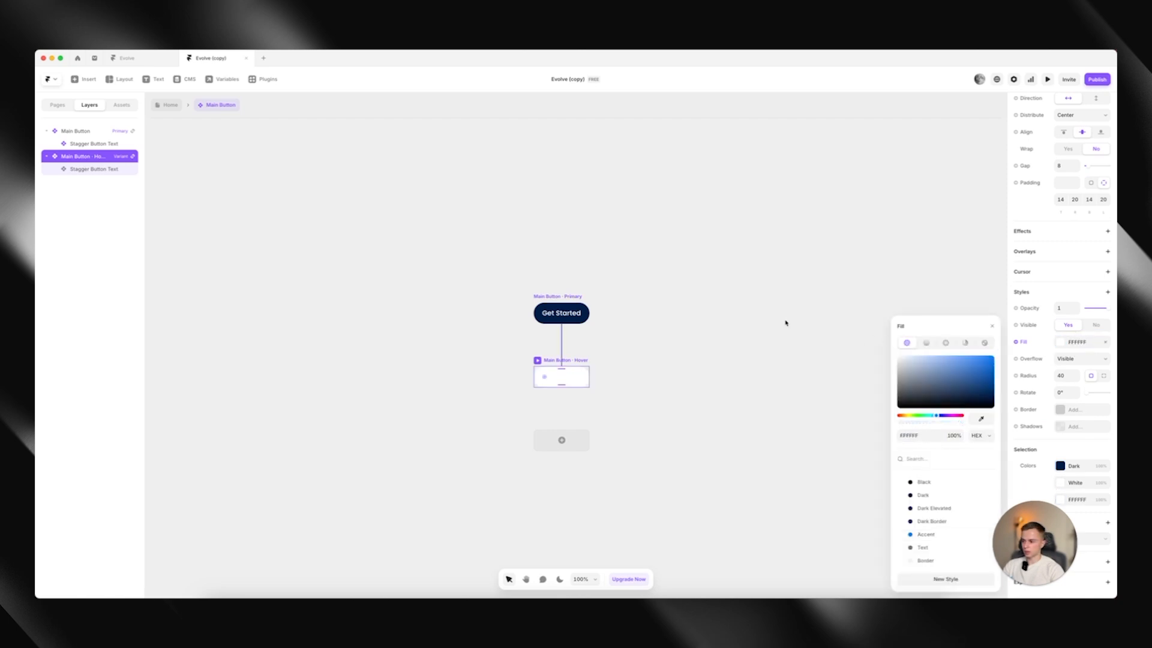
key("super+z")
left_click(722, 301)
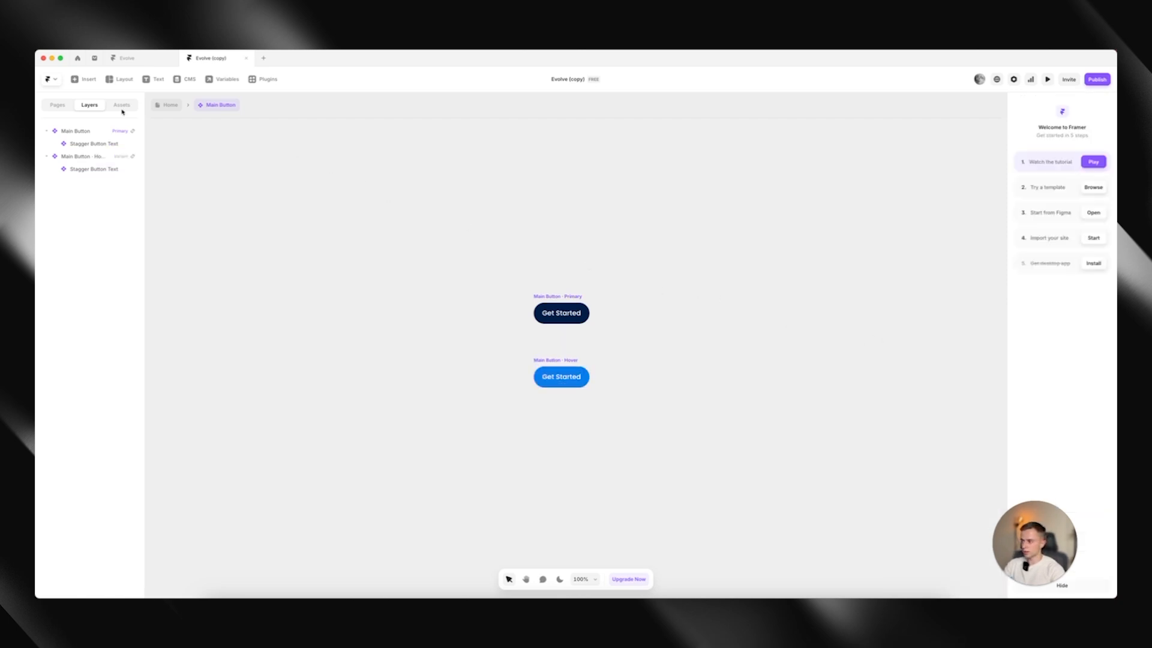
Return to the Home page and select the "Instant Setup" feature box in the Features Grid
left_click(171, 110)
scroll(526, 482, "down", 1)
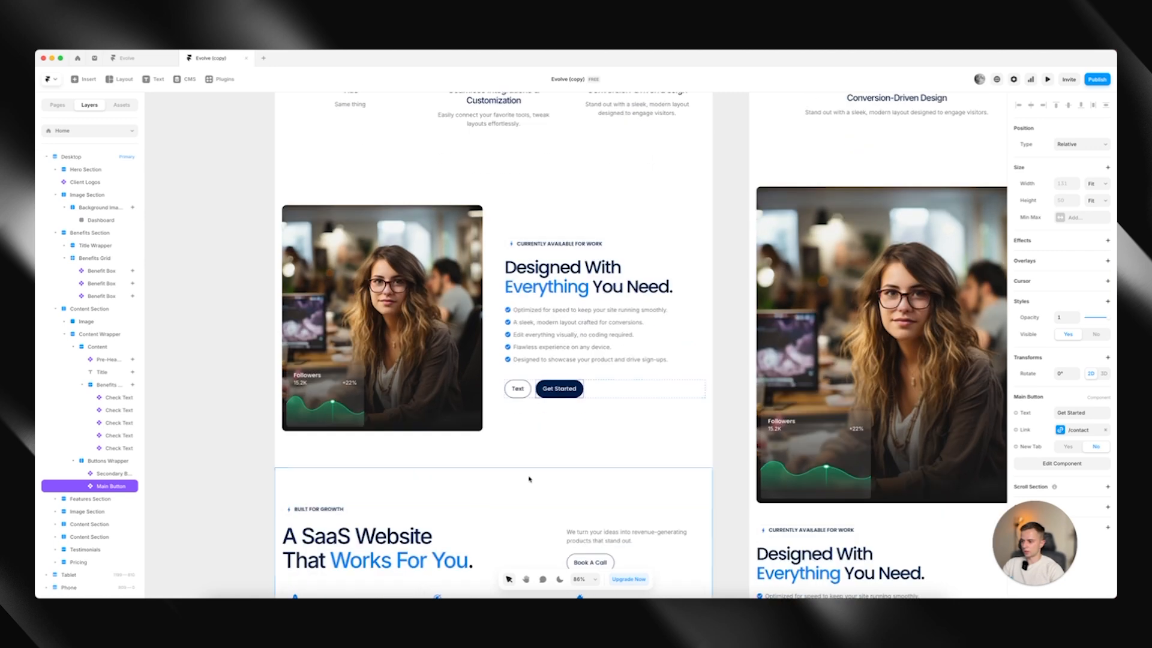
scroll(526, 482, "down", 5)
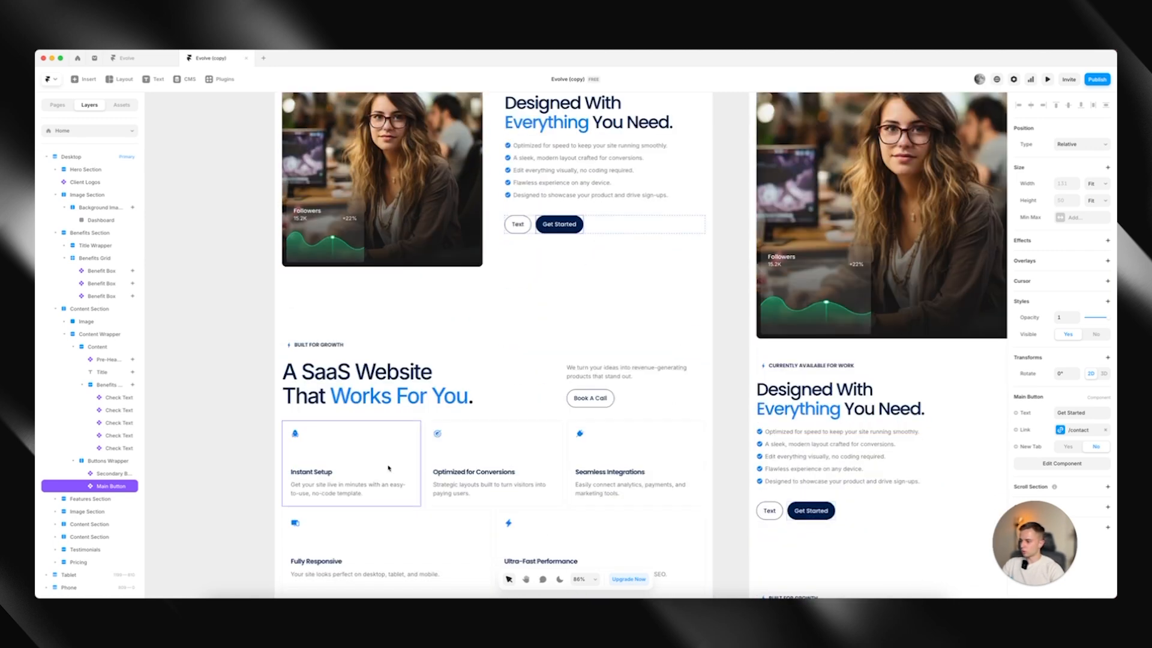
left_click(387, 469)
scroll(388, 469, "down", 1)
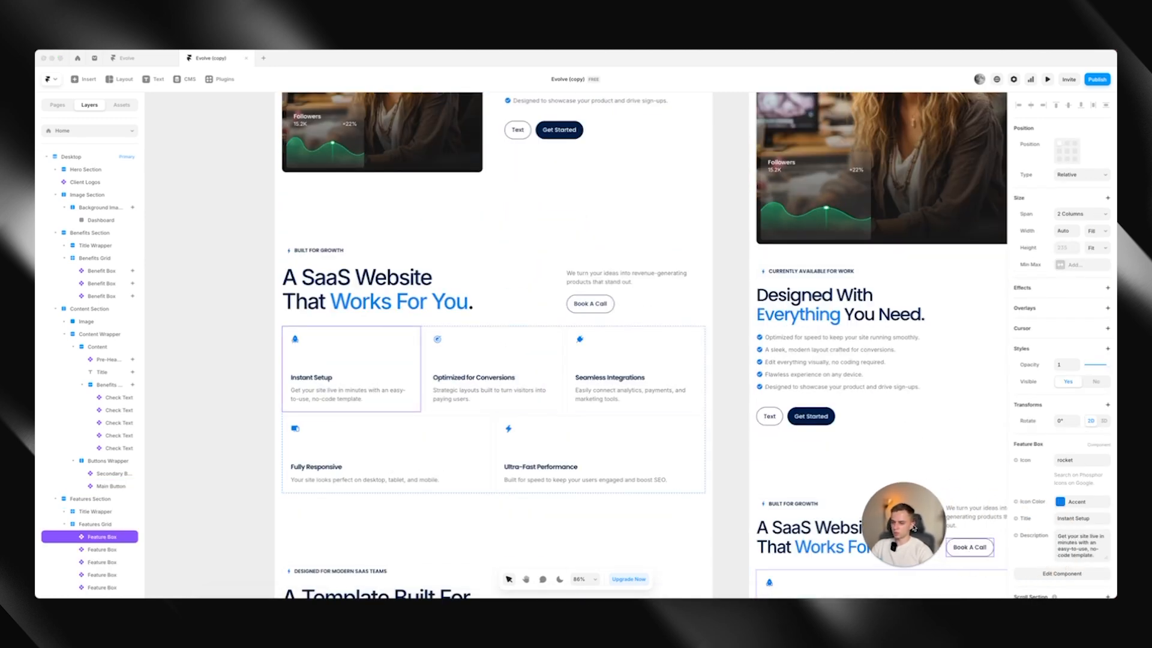
Try the lightning icon on the "Instant Setup" feature box and undo the icon change
left_click(1082, 460)
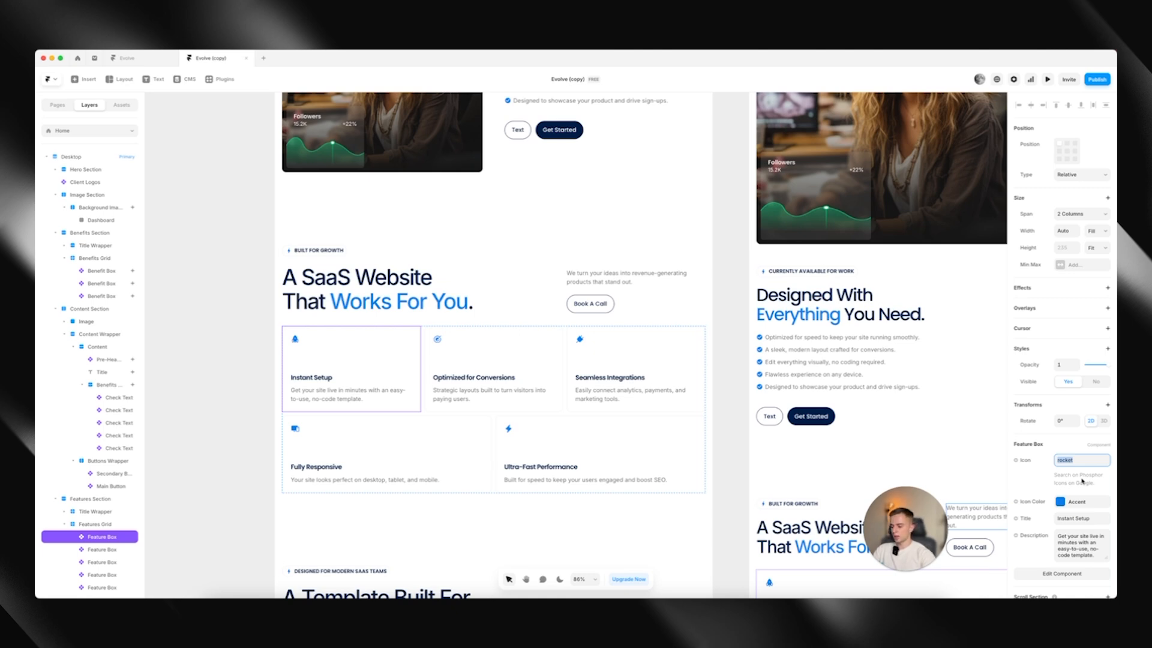
type("lightning")
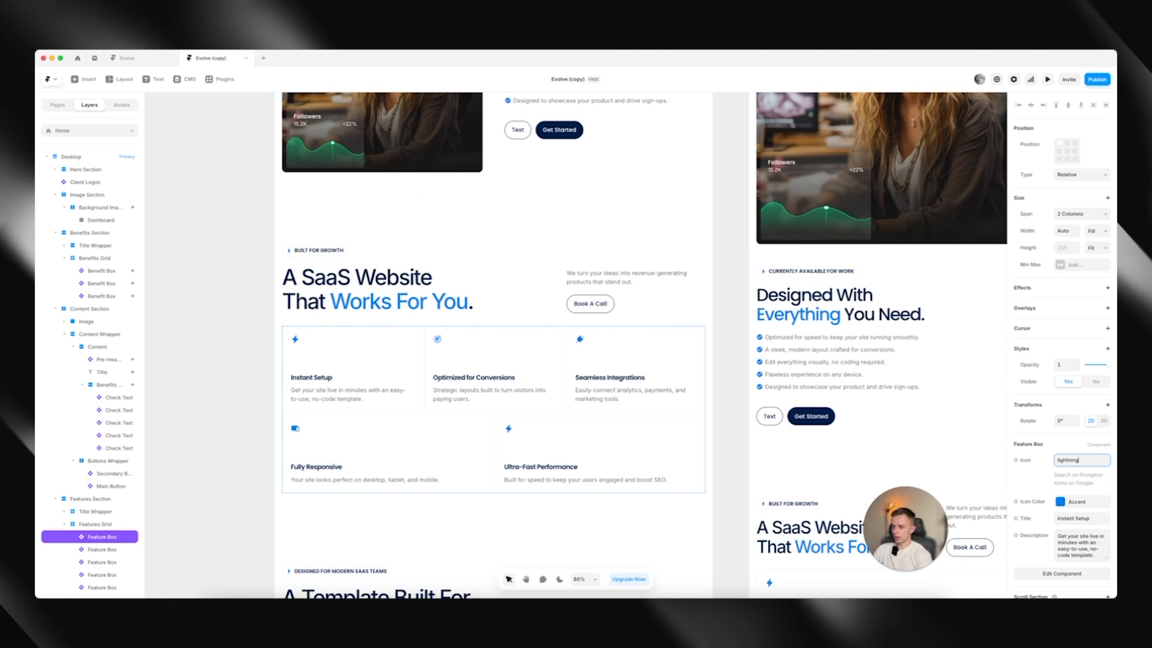
key("super+z")
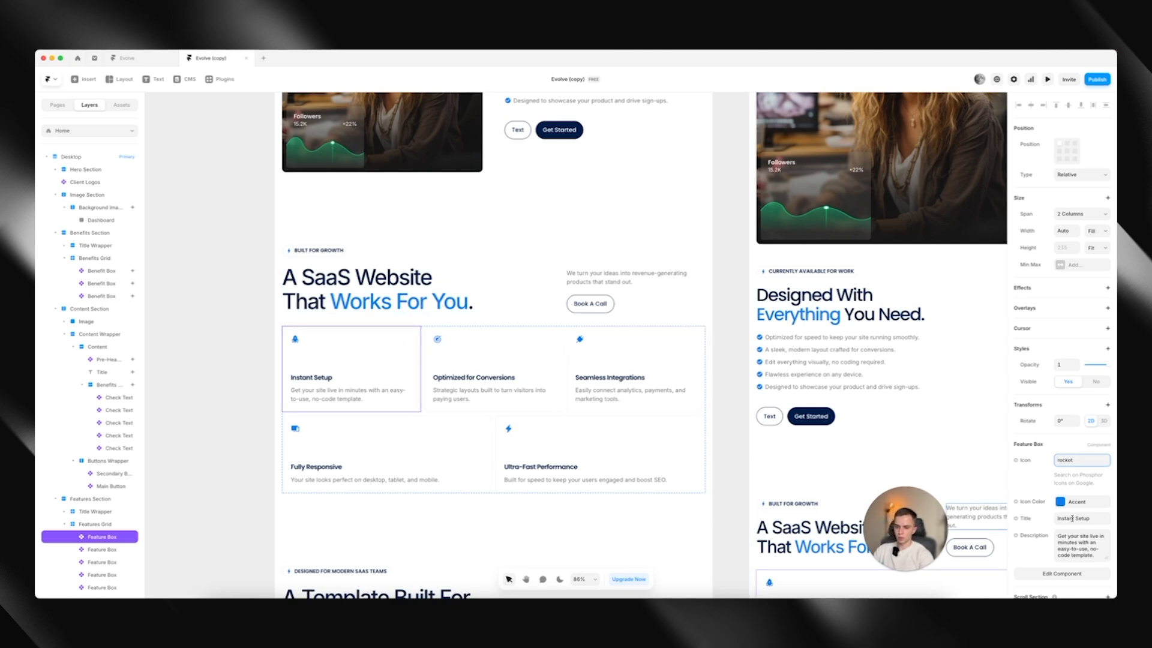
Examine the icon, title and description settings of the four content boxes below the "A Template Built For Speed & Performance" image
scroll(492, 336, "down", 5)
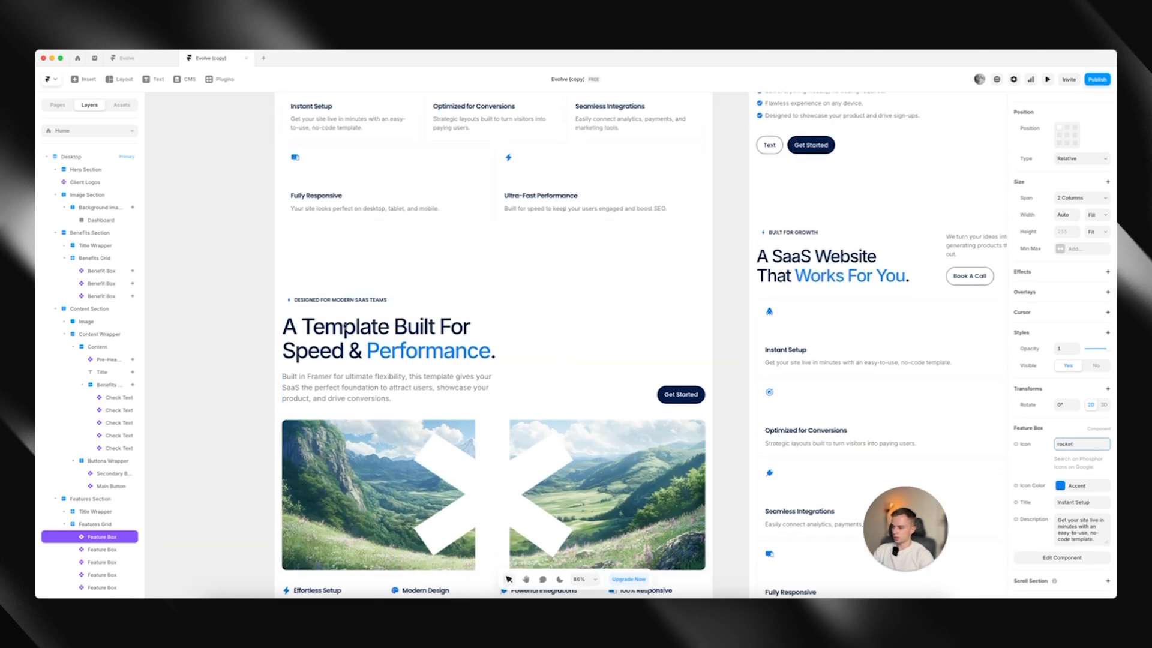
scroll(492, 336, "down", 3)
left_click(324, 431)
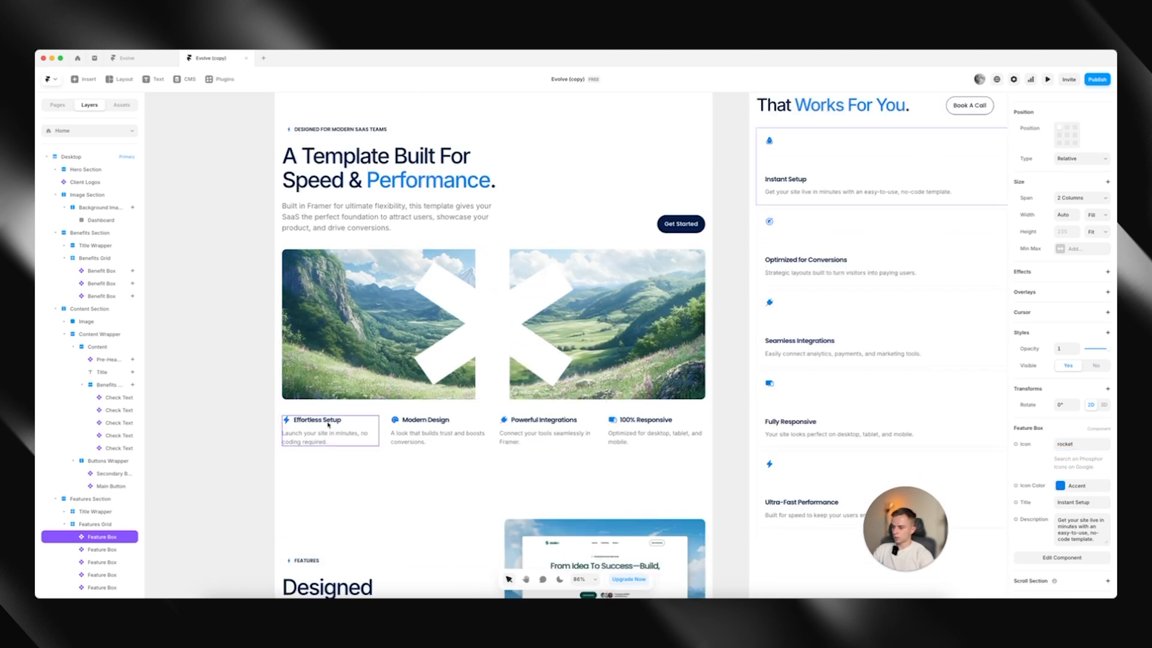
left_click(439, 436)
left_click(543, 433)
left_click(654, 433)
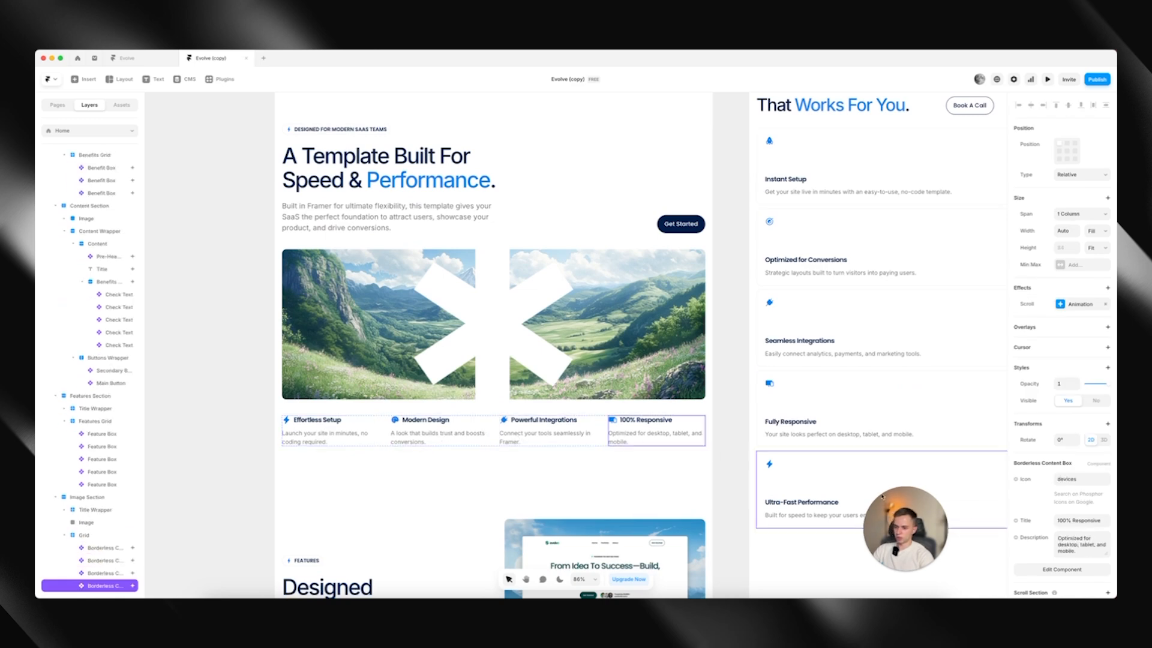
Open the image fill settings of the picture in the "Designed For Success" section
scroll(488, 342, "down", 6)
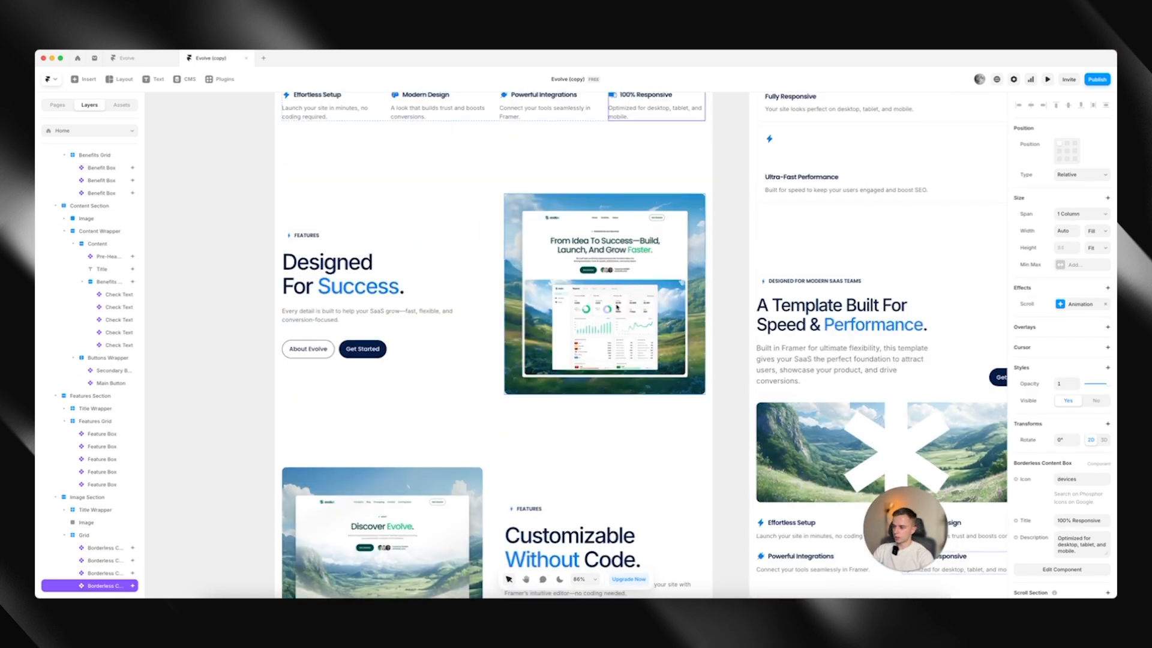
double_click(617, 307)
scroll(600, 305, "down", 12)
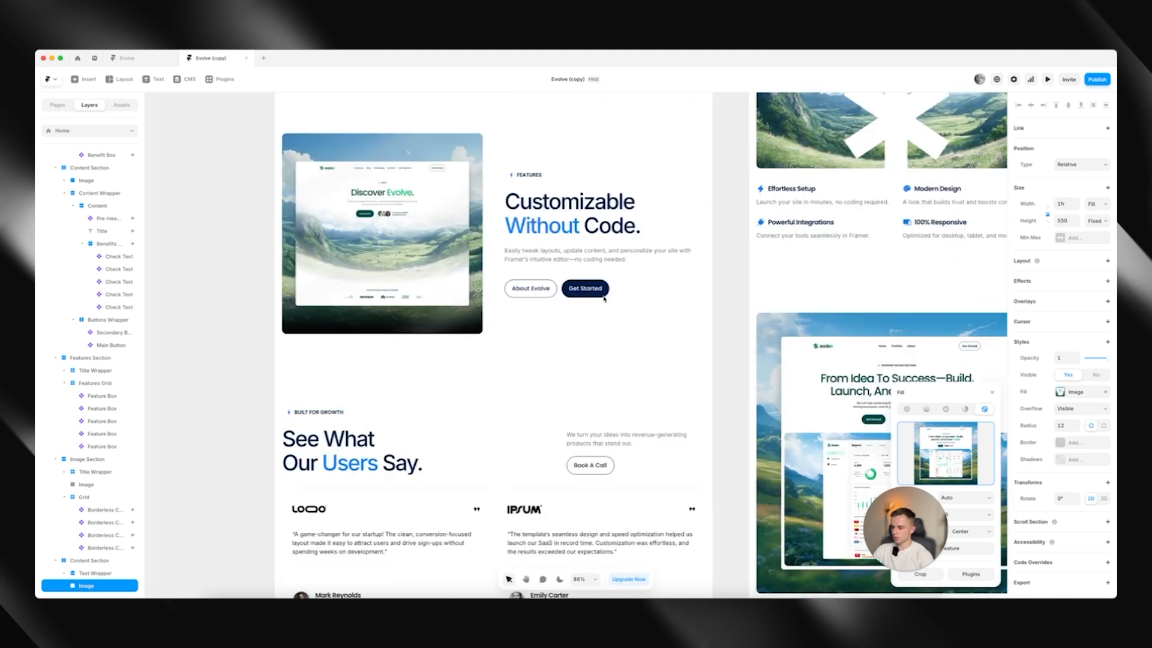
Examine the logo, text, person name, position and person image settings of the first testimonial box under "See What Our Users Say"
left_click(469, 404)
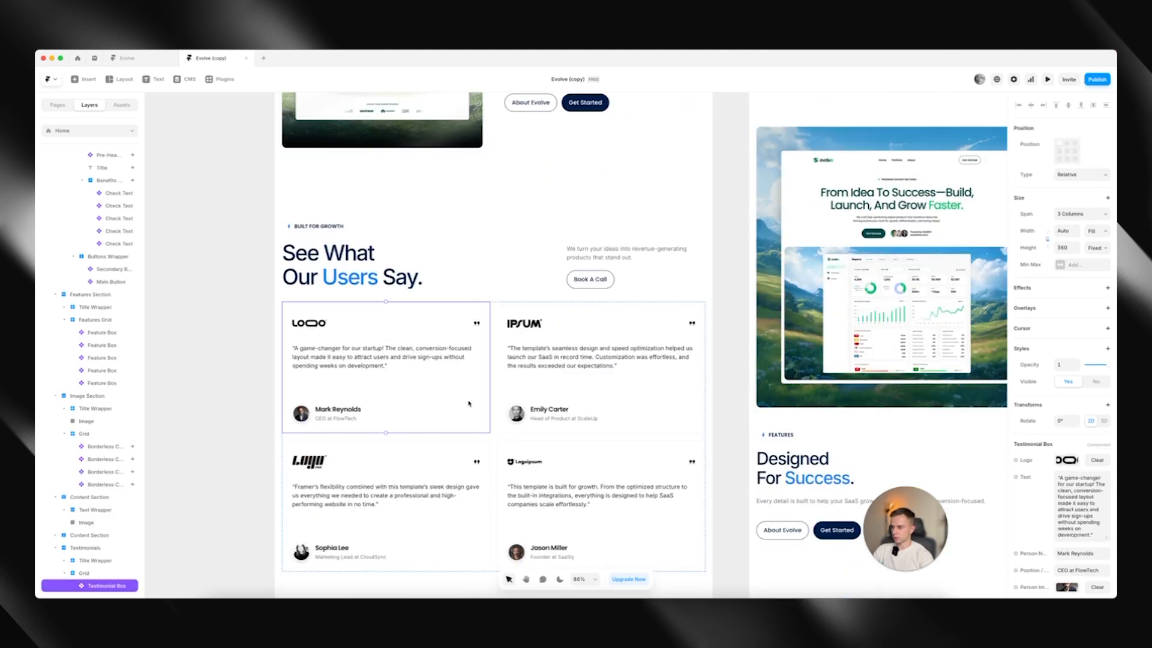
scroll(417, 380, "down", 2)
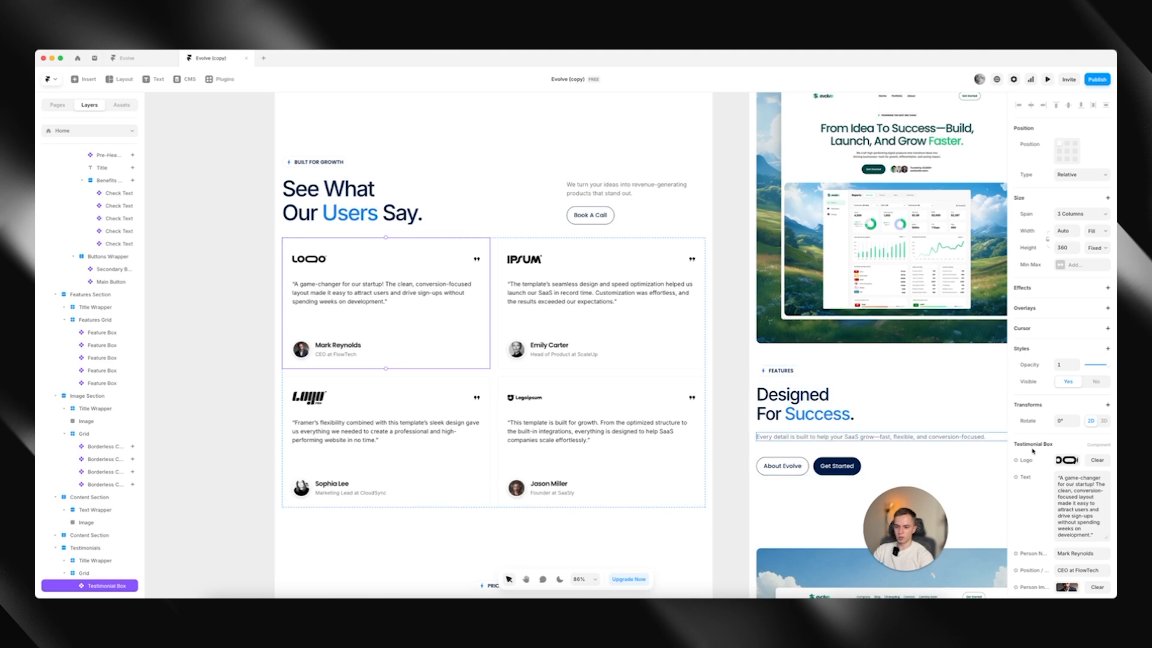
scroll(1034, 449, "down", 2)
left_click(1062, 386)
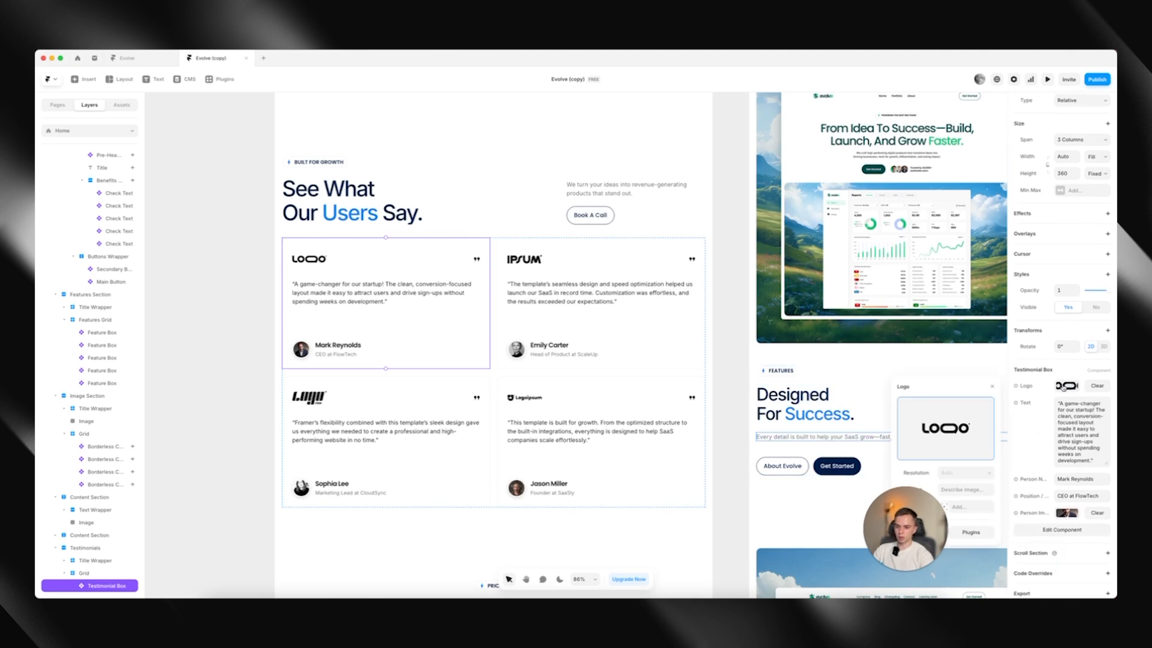
left_click(1063, 387)
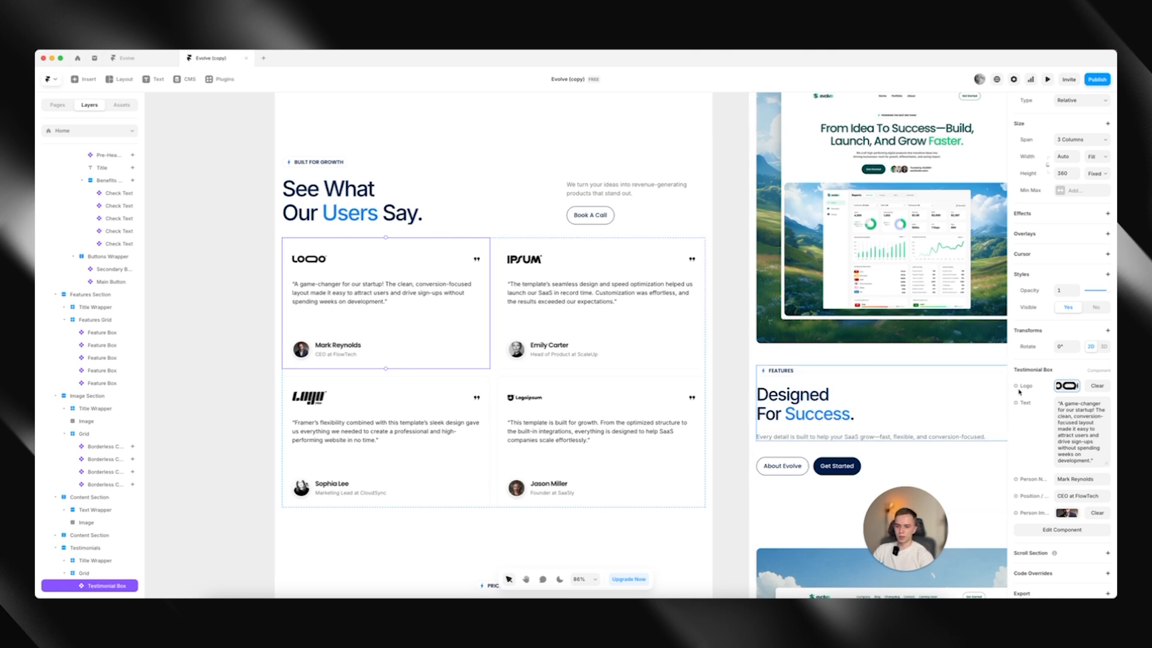
left_click(1071, 424)
left_click(1071, 495)
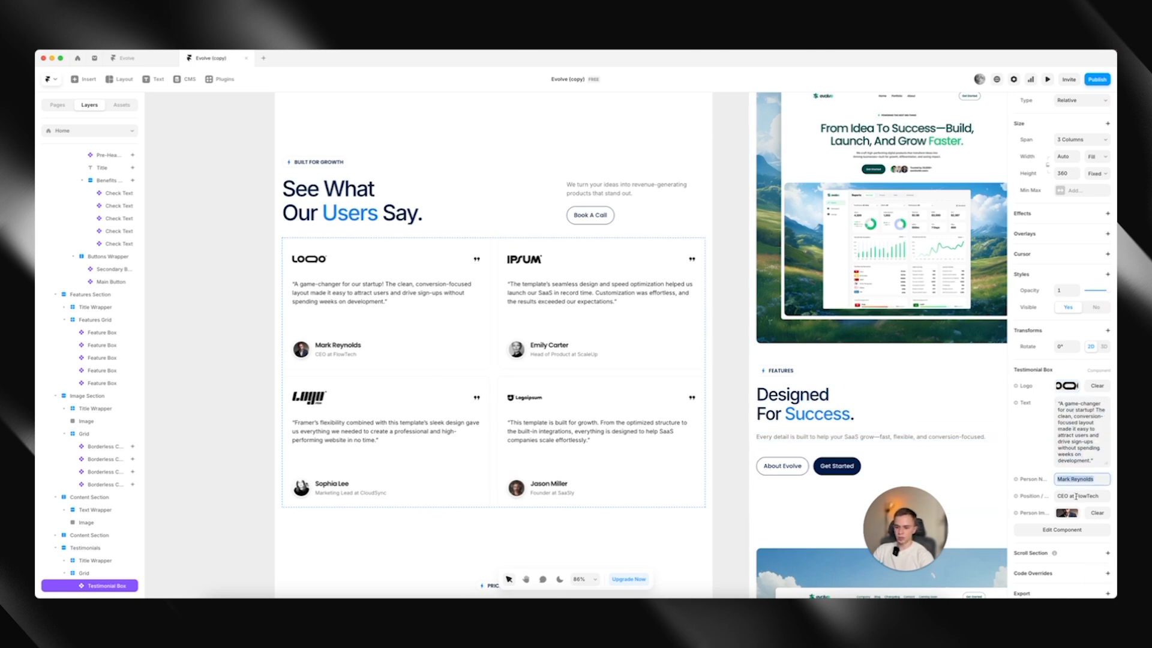
left_click(1072, 514)
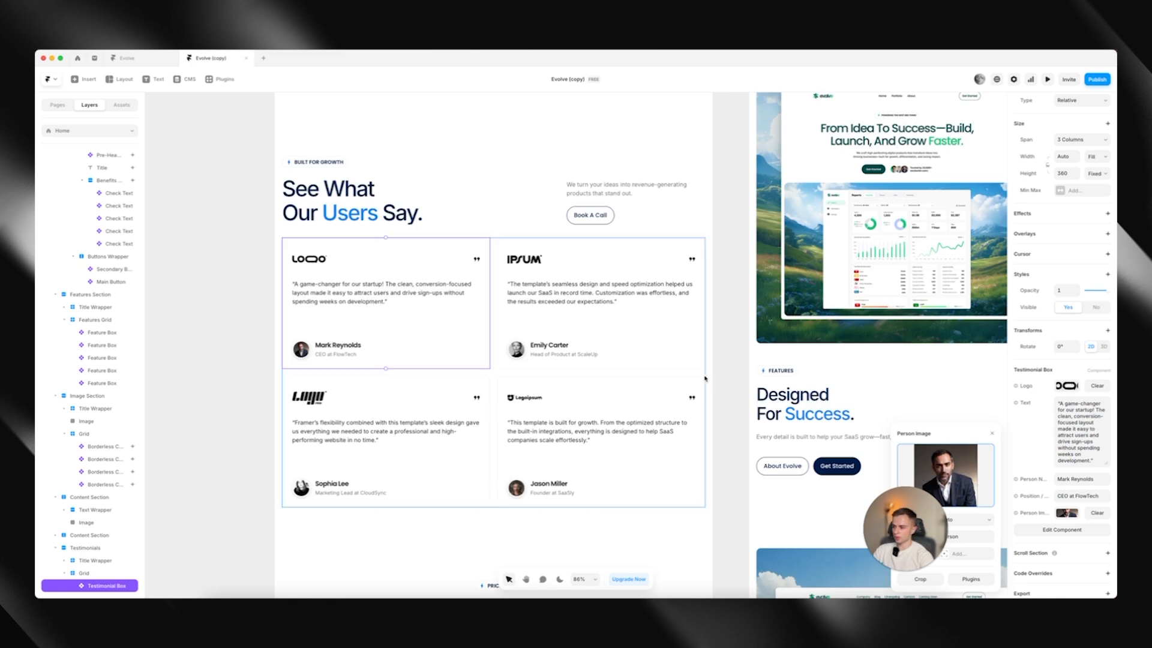
left_click(1065, 514)
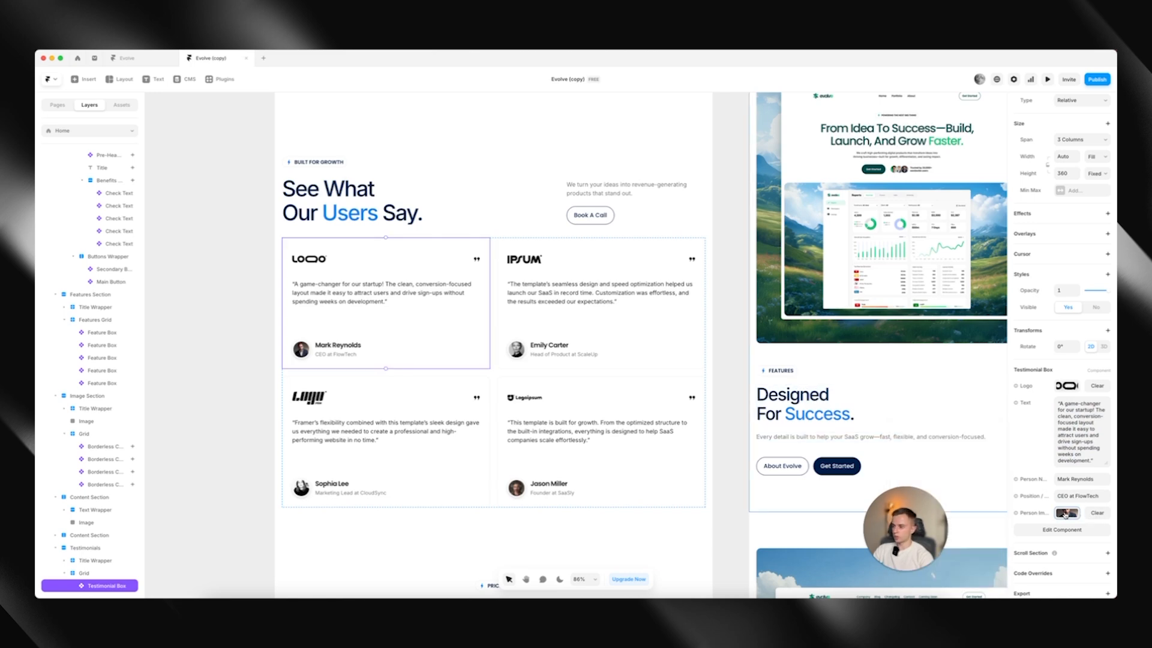
Delete the two testimonial boxes in the second row of the testimonials grid
left_click(424, 430)
left_click(560, 432, "shift")
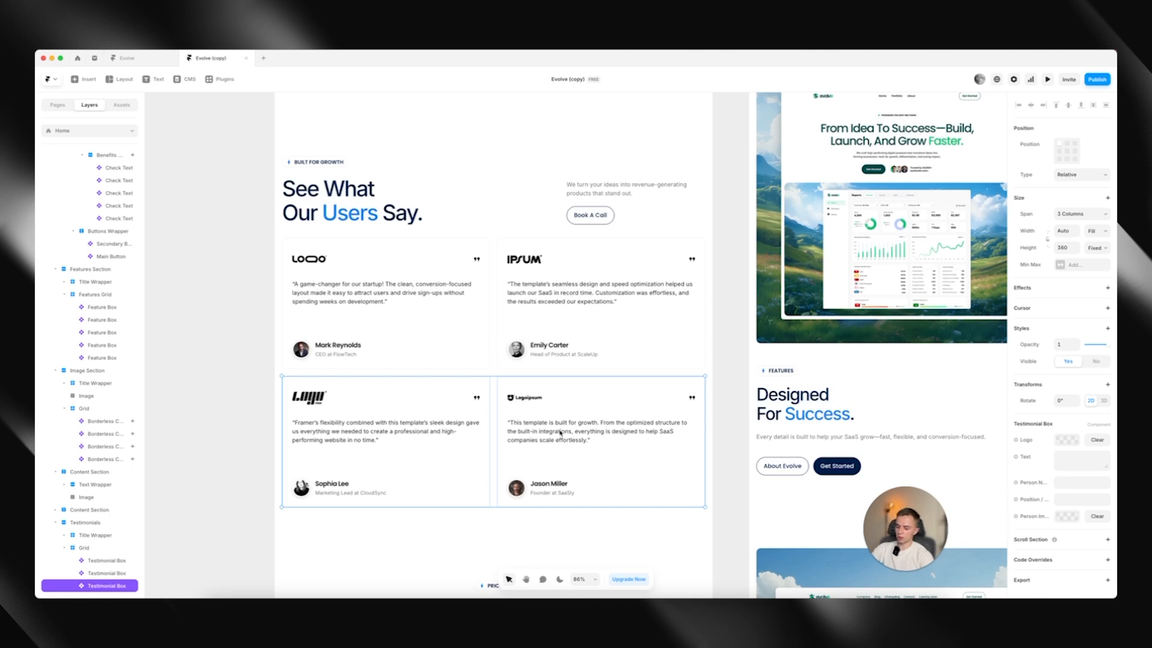
key("Delete")
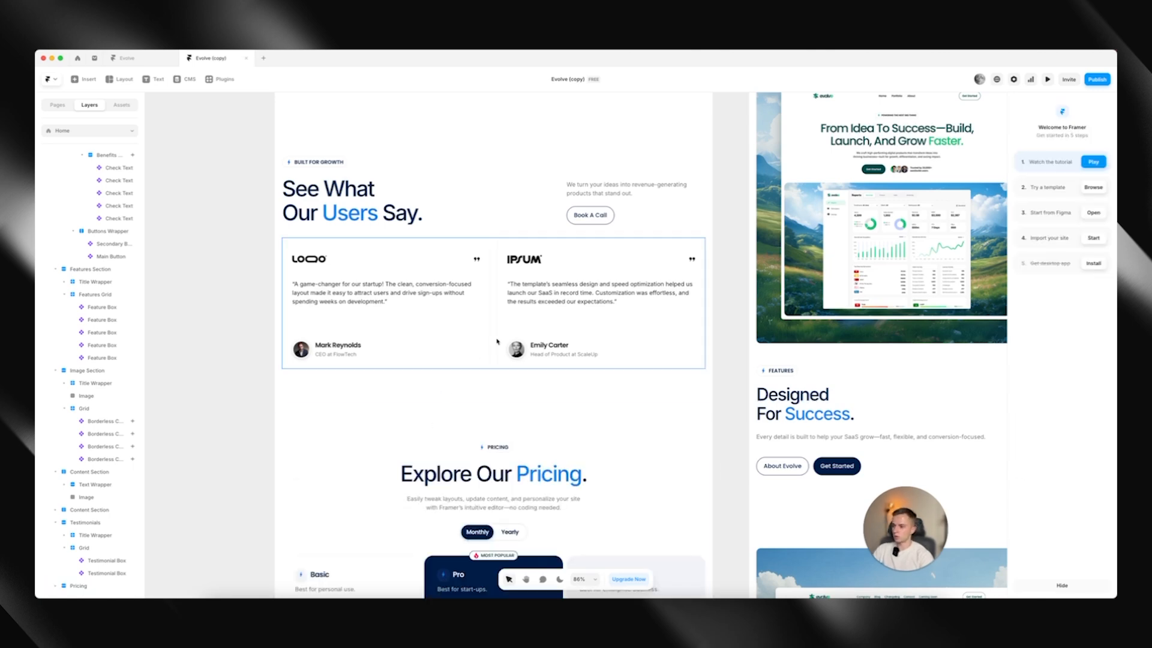
Duplicate the testimonial box with the IPSUM logo four times in the testimonials grid
left_click(509, 340)
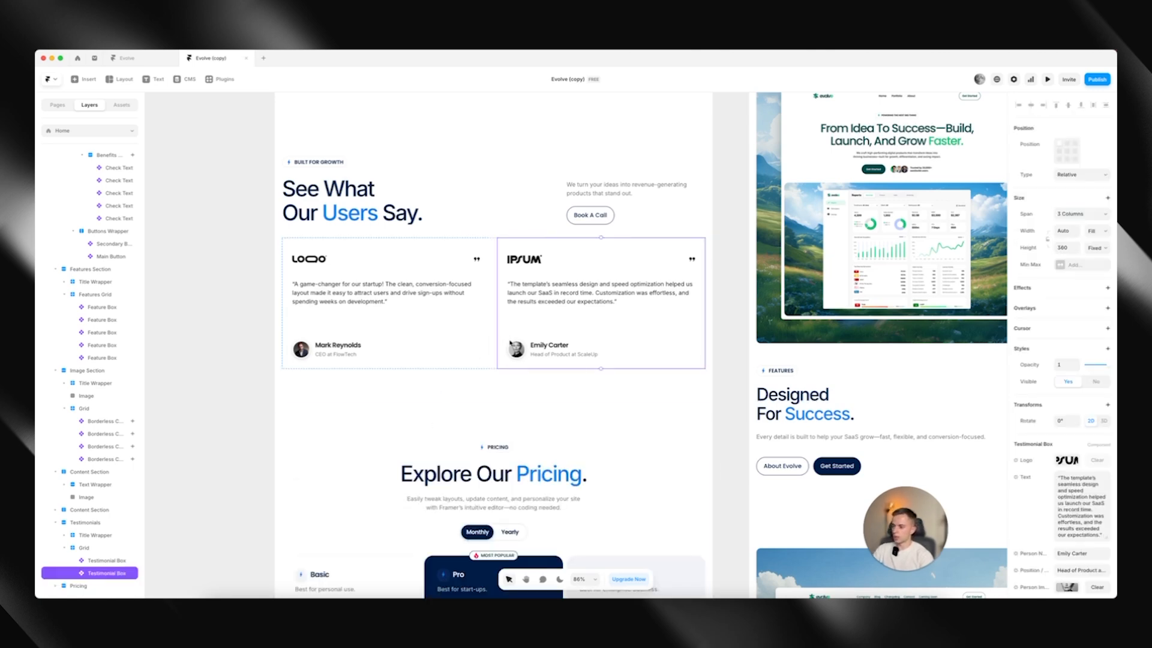
key("super+d")
key("super+d")
key("super+d")
key("super+d")
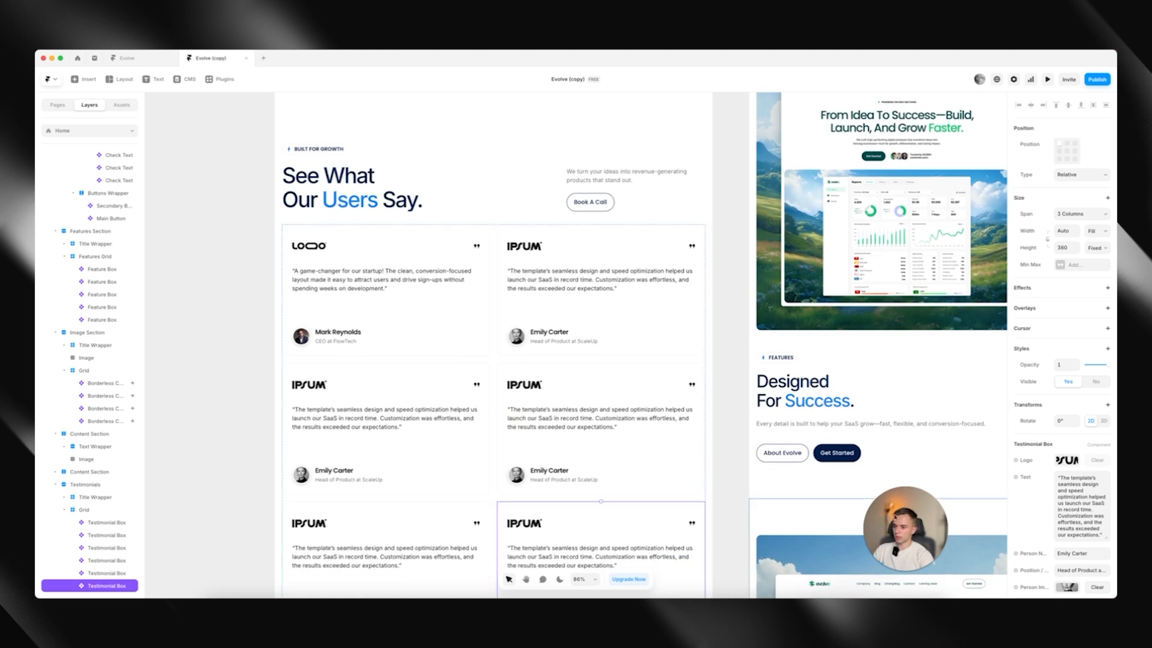
scroll(1075, 474, "down", 3)
scroll(570, 351, "down", 3)
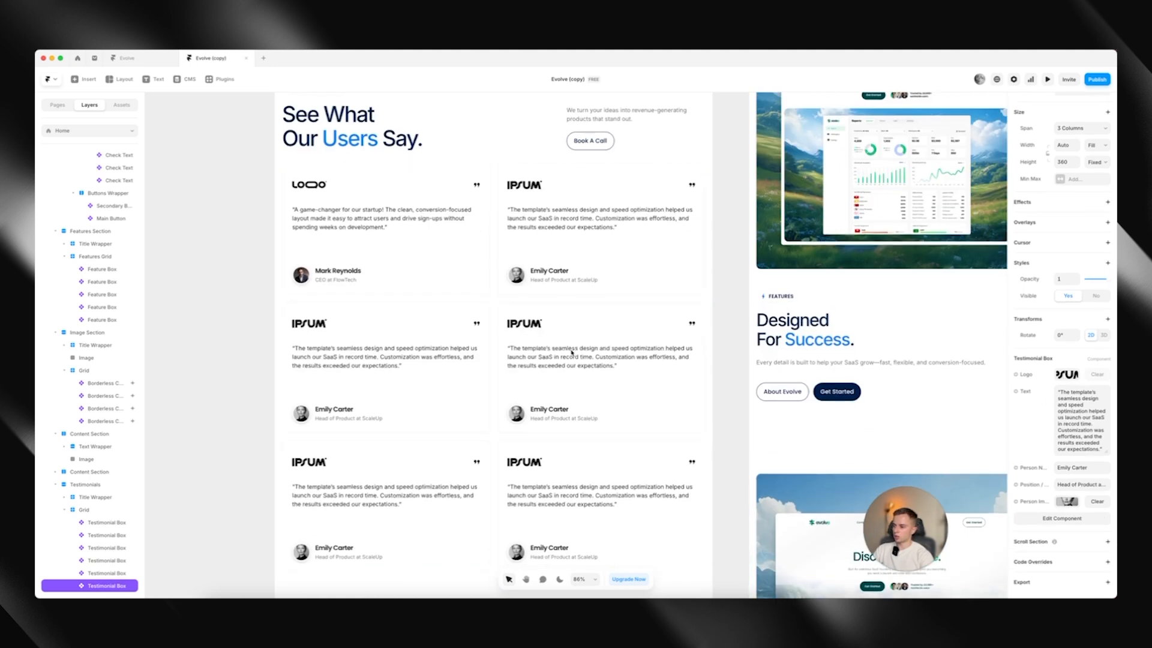
scroll(519, 321, "up", 4)
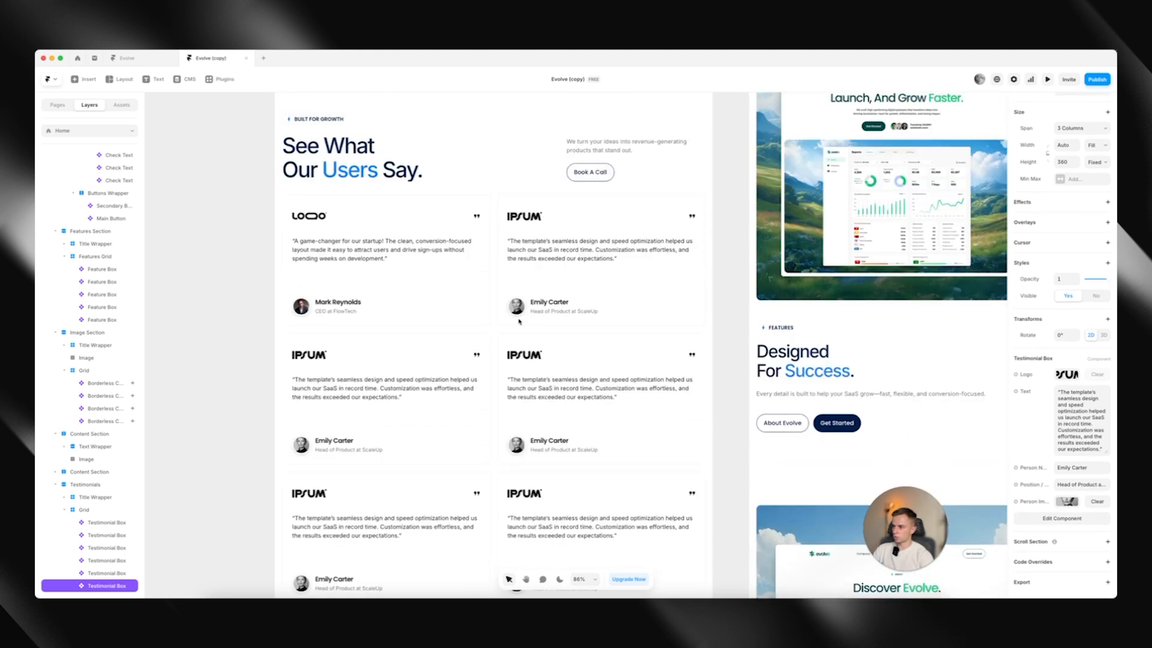
Try hiding the whole Testimonials section and make it visible again
left_click(403, 173)
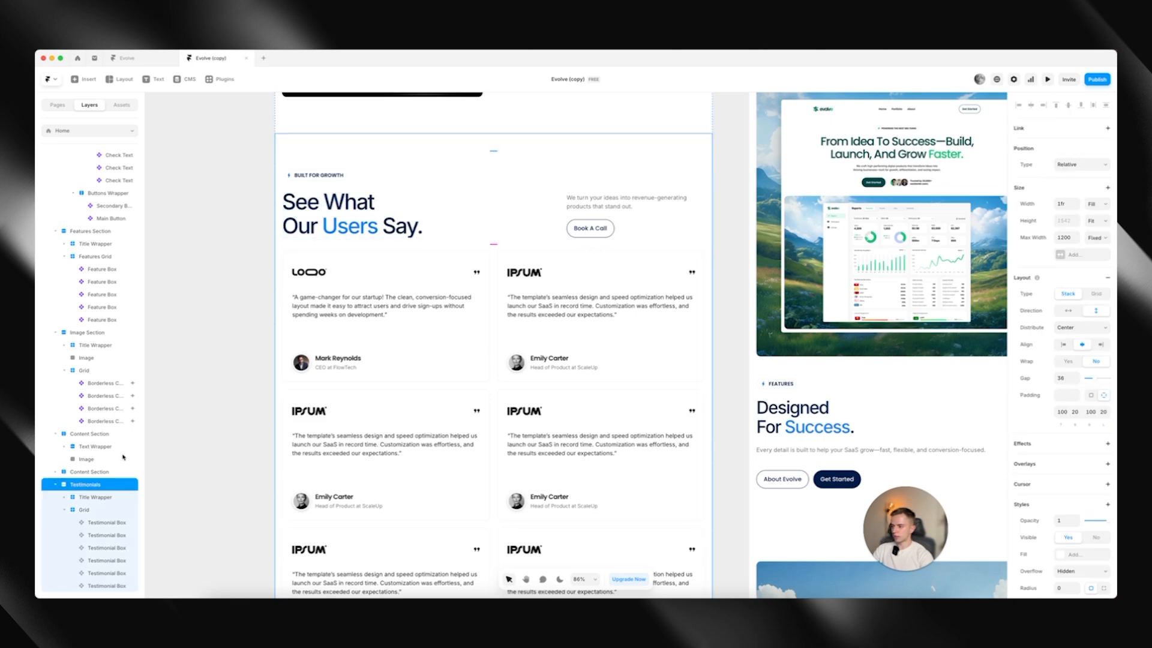
left_click(55, 484)
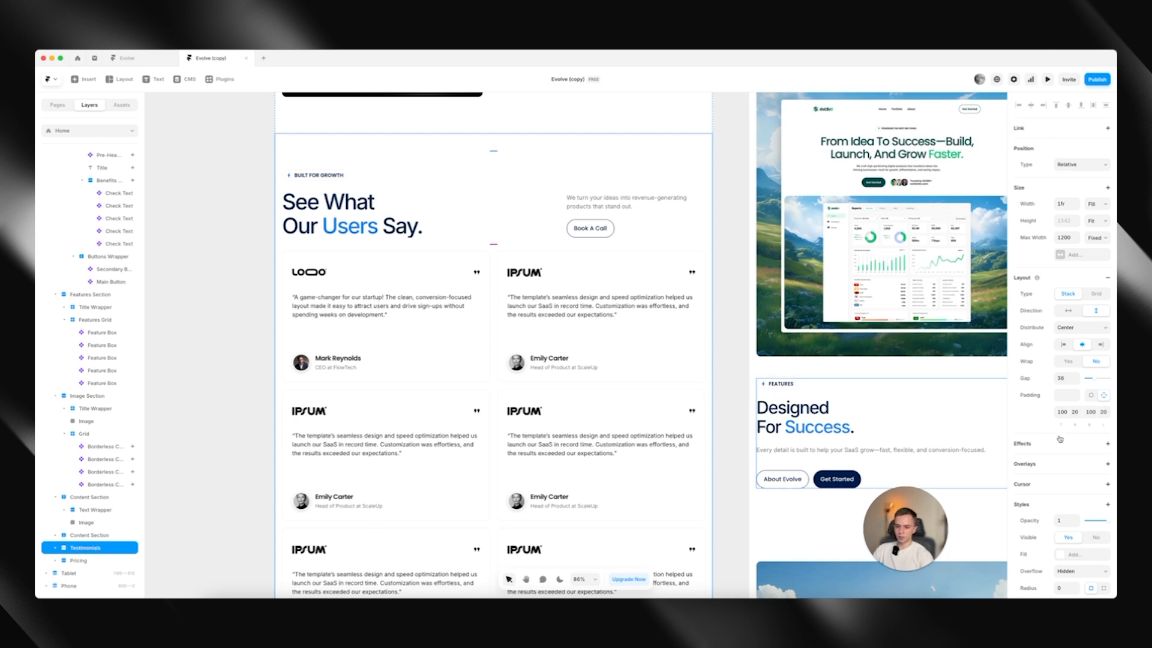
scroll(1059, 439, "down", 3)
left_click(1087, 415)
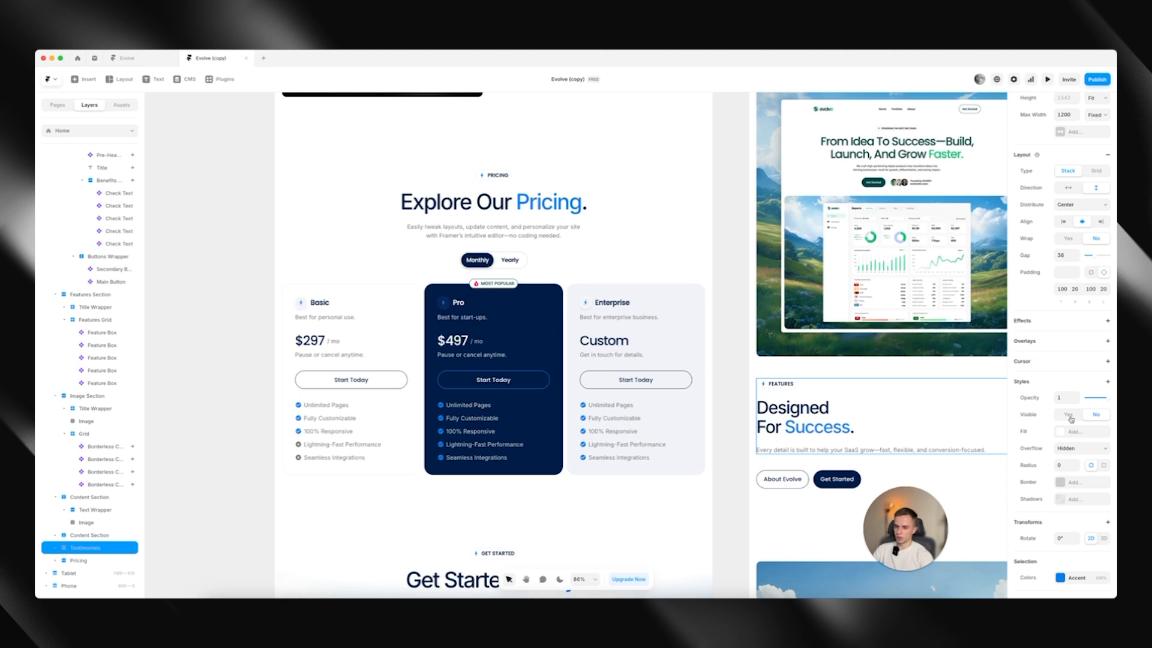
left_click(1070, 418)
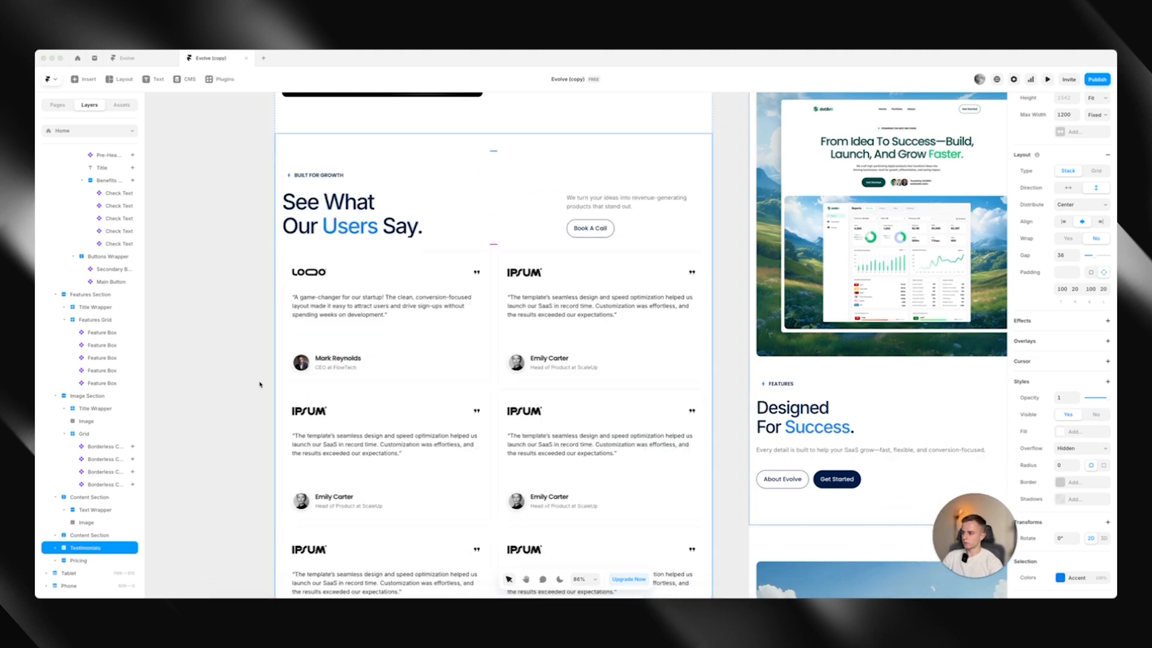
Open the Pricing Component below the "Explore Our Pricing" heading for editing
scroll(260, 384, "down", 3)
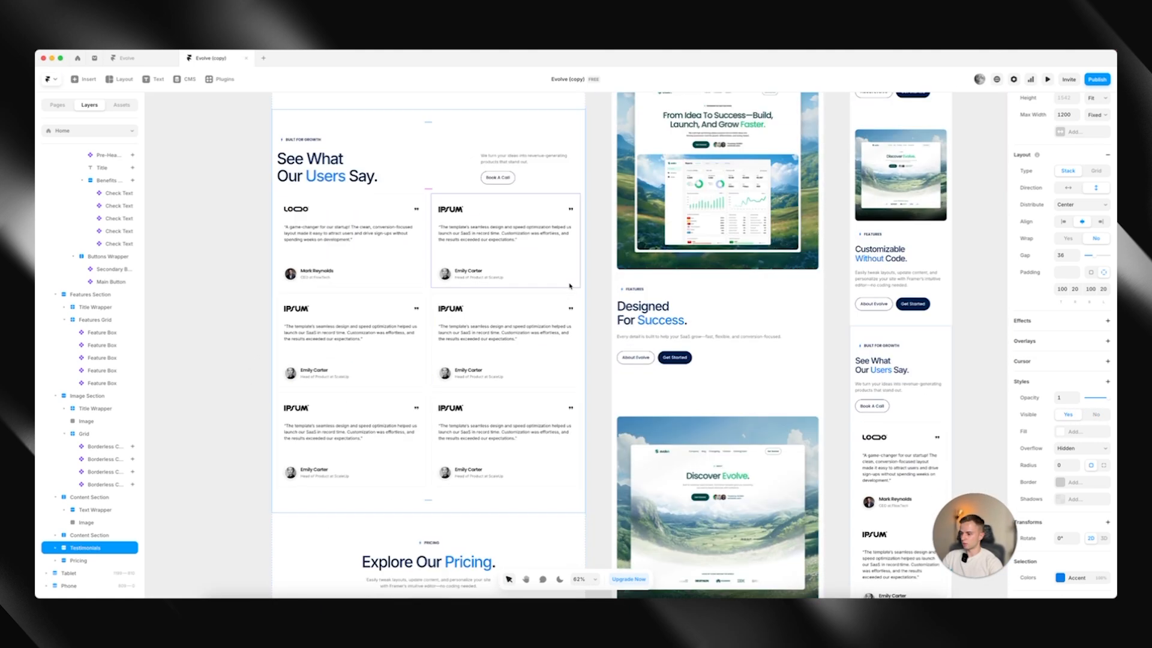
scroll(570, 286, "down", 8)
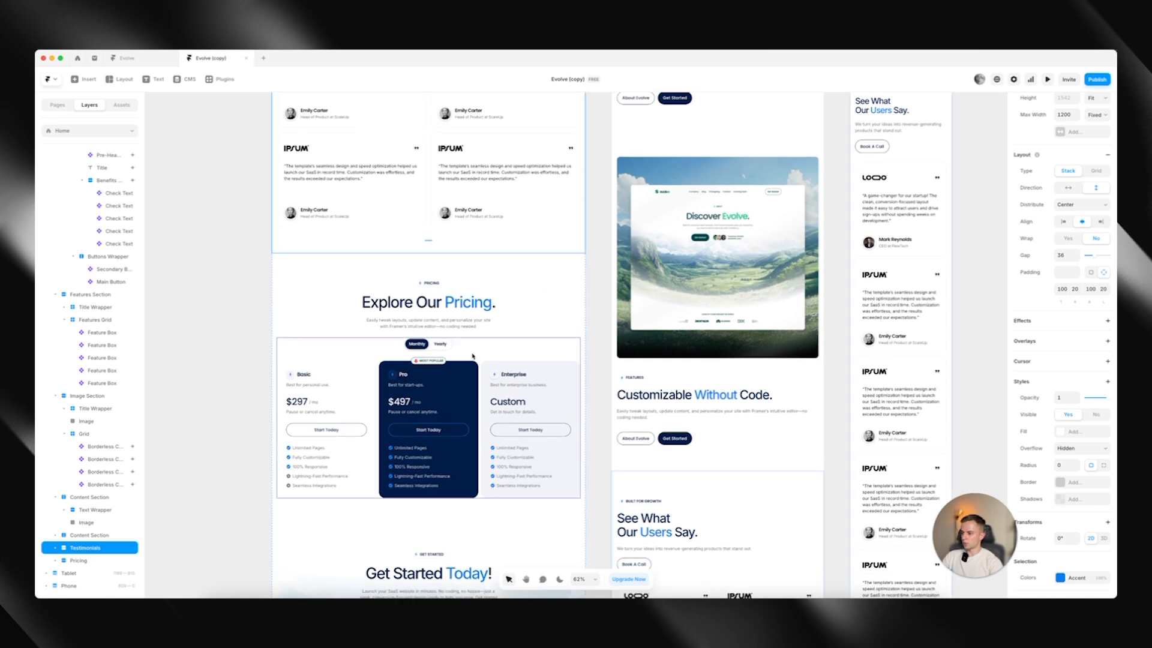
left_click(471, 355)
left_click(453, 318)
left_click(455, 327)
left_click(434, 402)
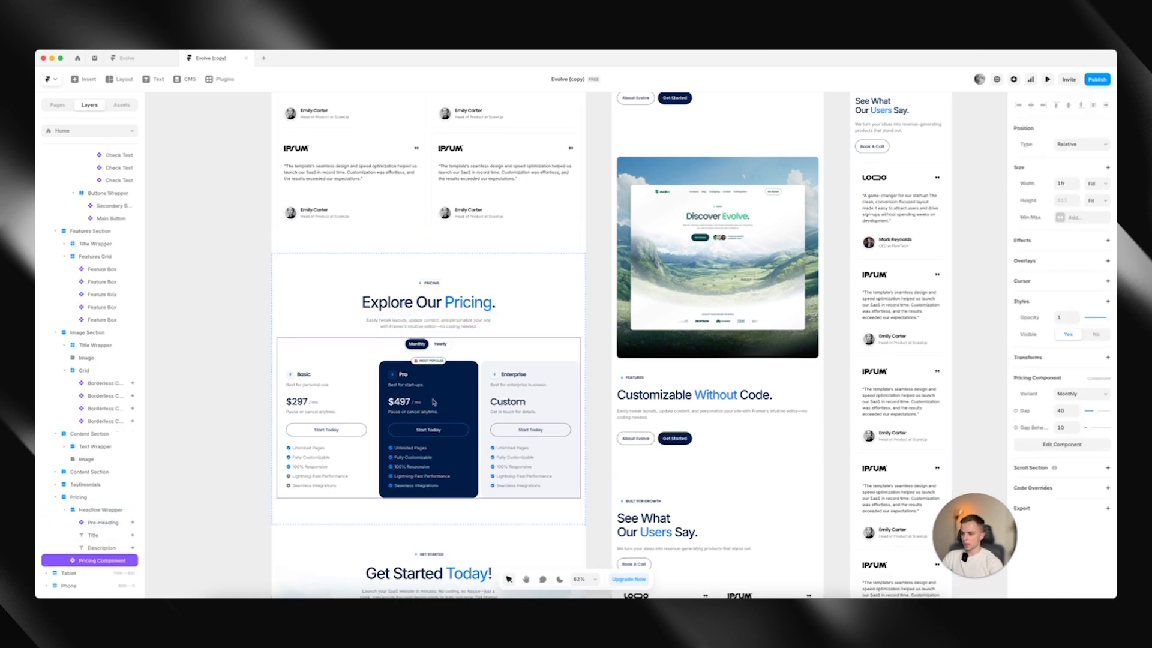
double_click(517, 391)
Examine the plan name, description, icon and price elements of the Basic card in the Monthly variant
left_click(382, 363)
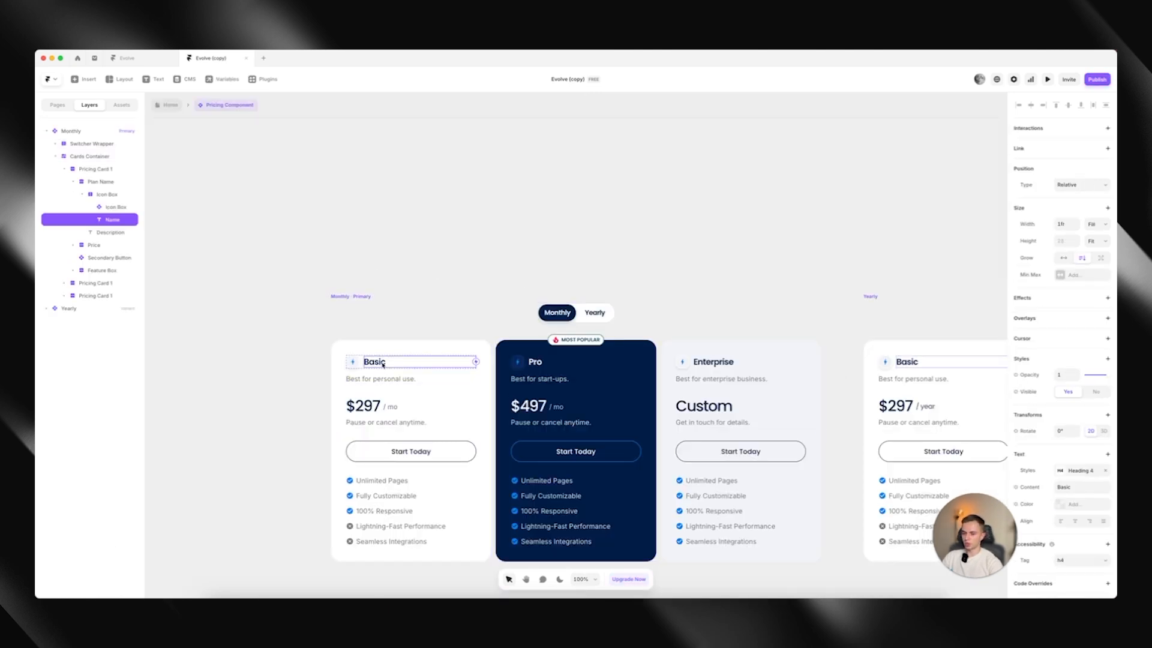
left_click(359, 377)
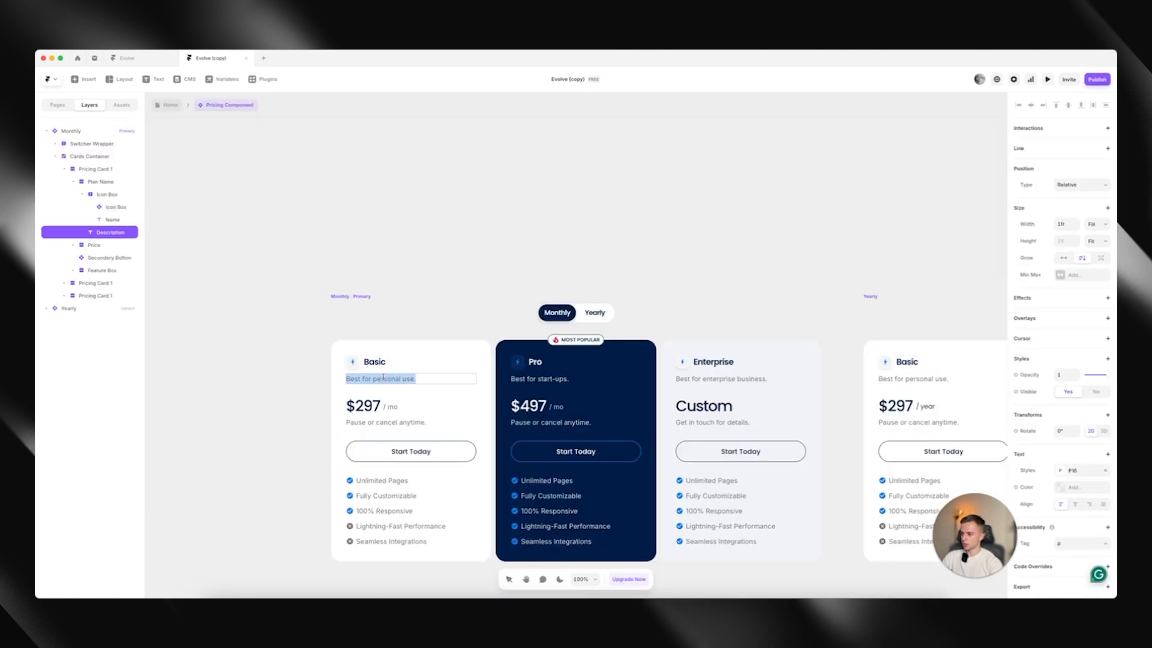
left_click(354, 365)
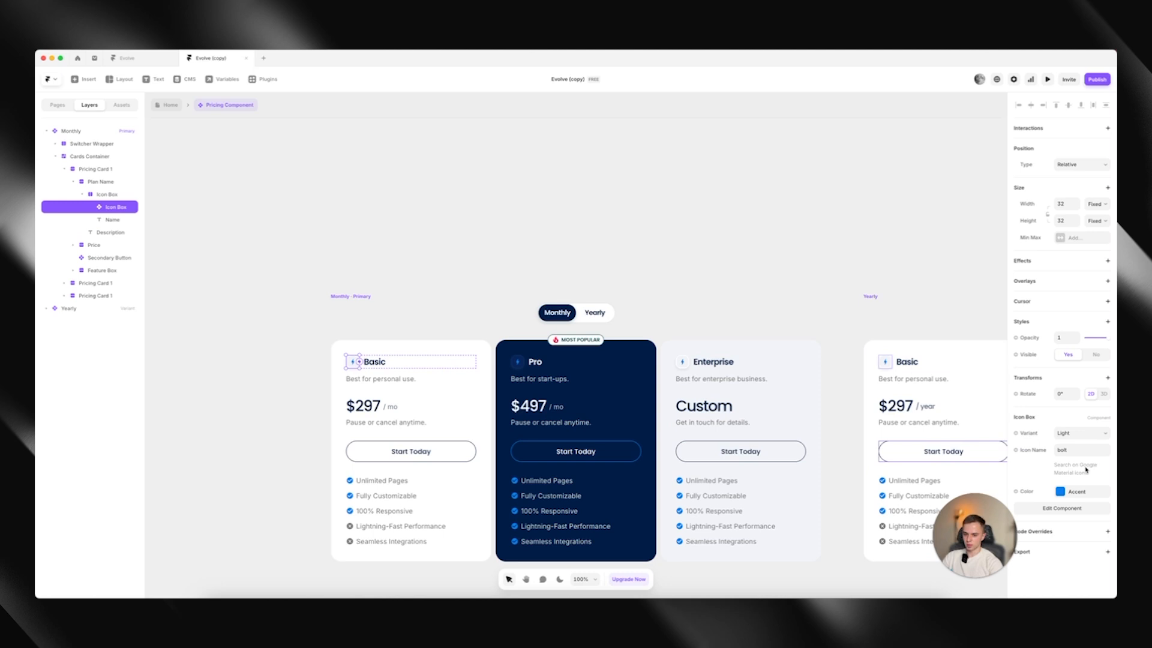
double_click(363, 406)
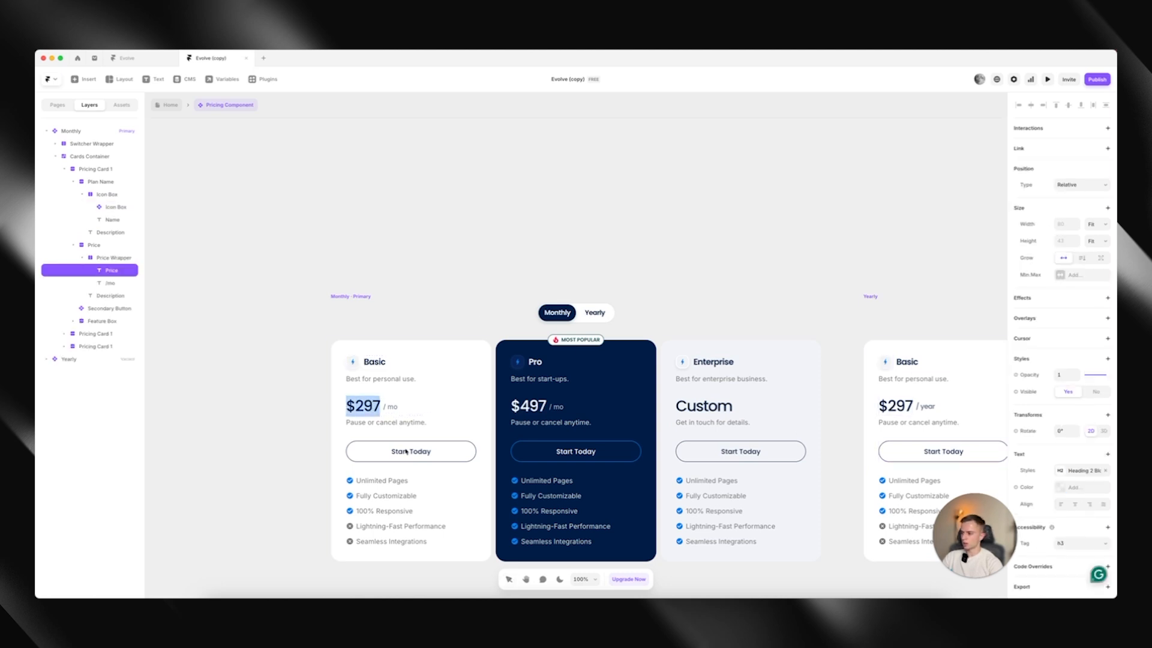
key("Escape")
Compare the Monthly and Yearly variants of the pricing component by selecting each set of cards
scroll(409, 280, "down", 3)
left_click(410, 276)
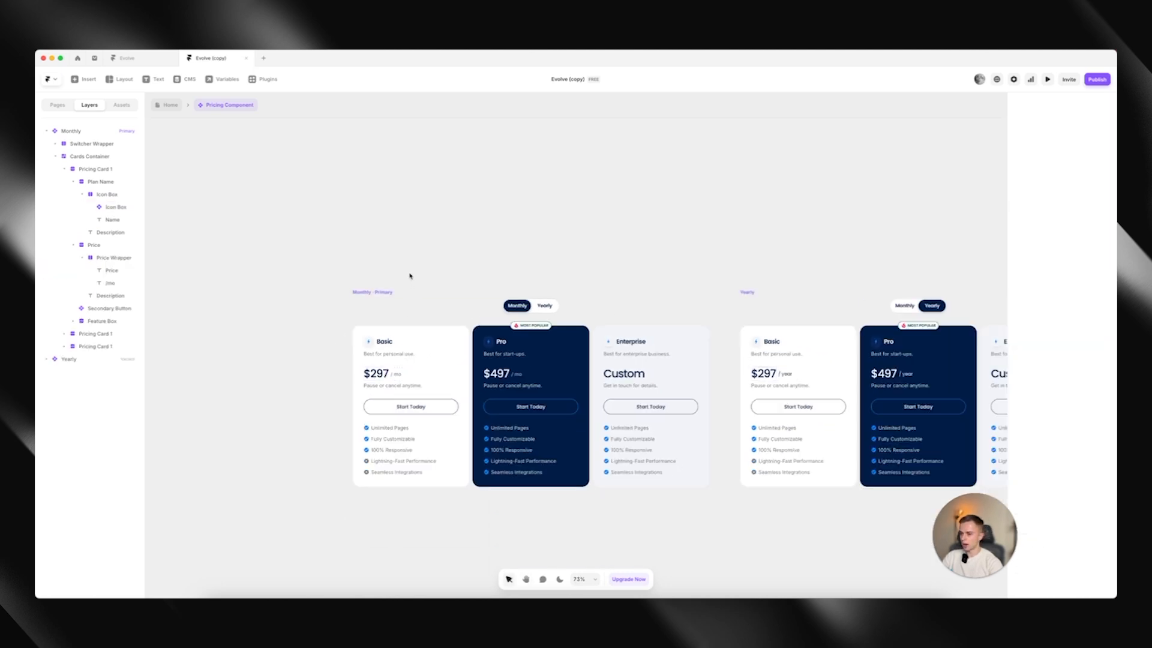
scroll(410, 276, "down", 3)
left_click_drag(342, 252, 643, 488)
left_click_drag(646, 253, 1002, 517)
left_click(957, 413)
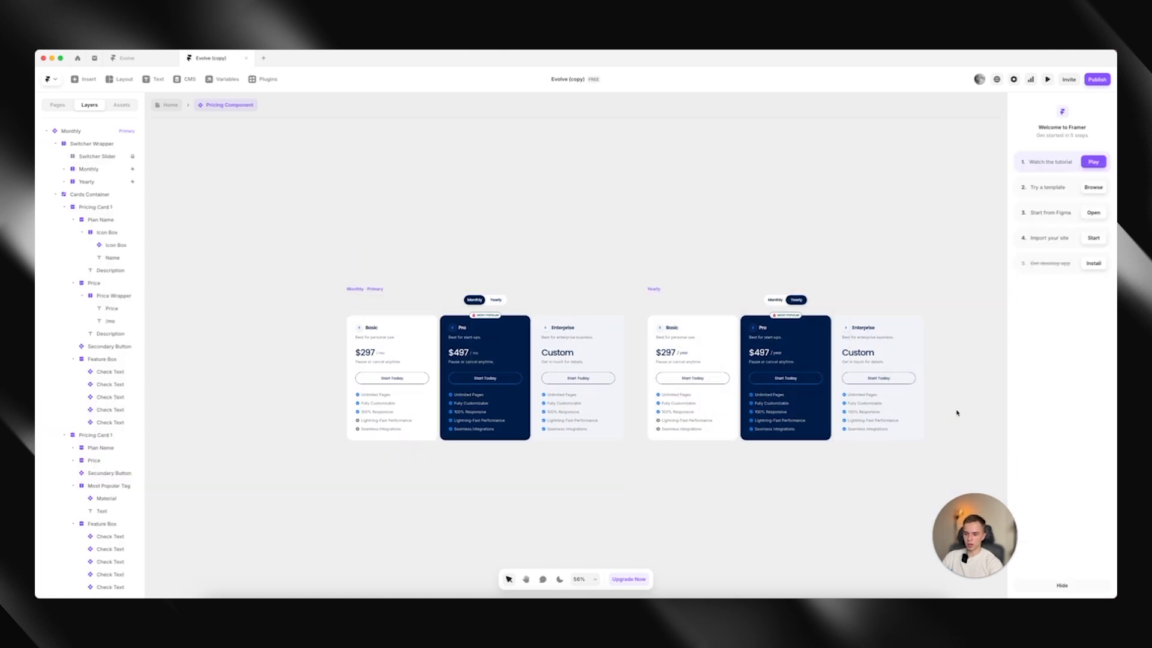
Change the Yearly label on the Monthly variant's billing switcher to "3-Month"
scroll(495, 290, "up", 5)
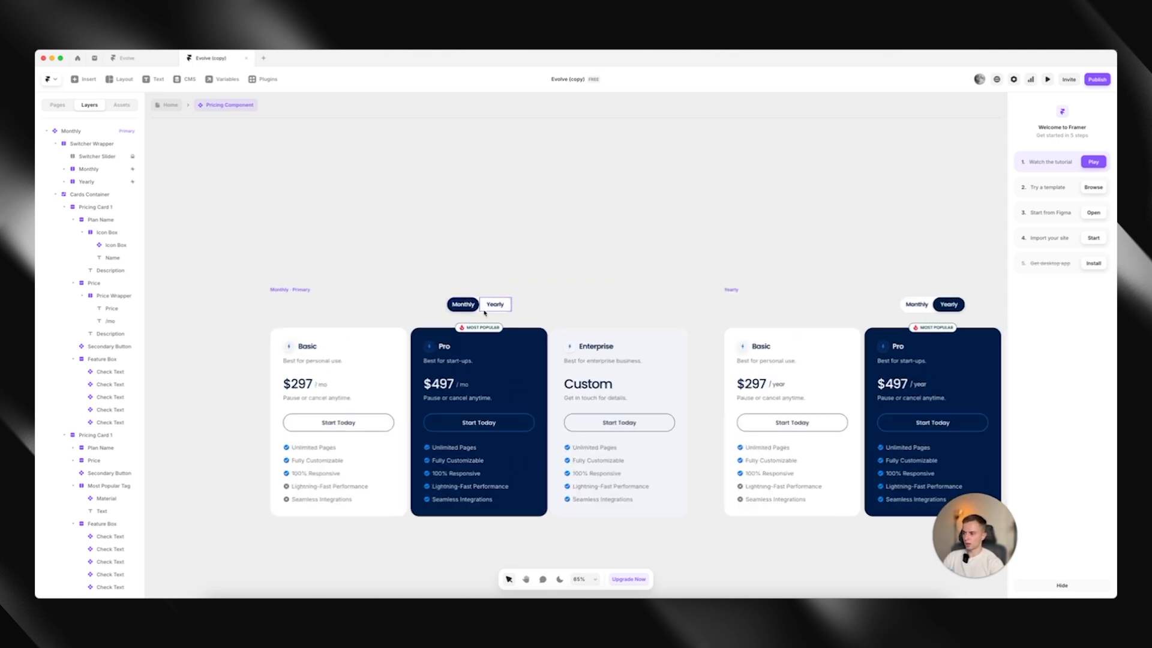
double_click(495, 304)
type("3-")
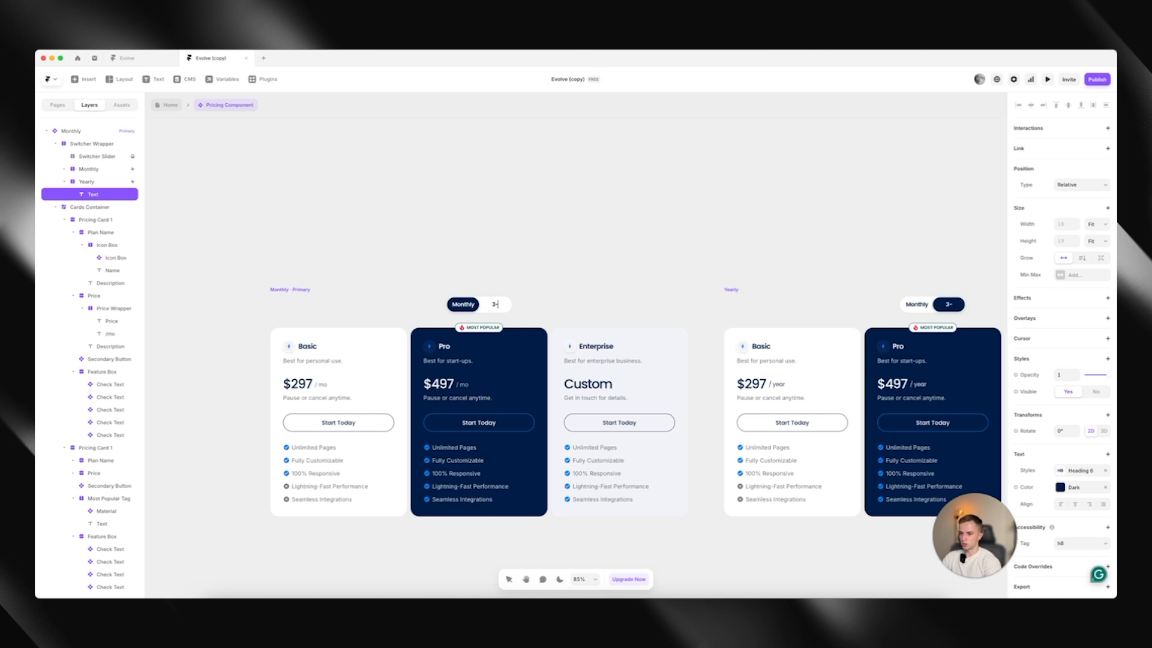
type("Month")
left_click(505, 274)
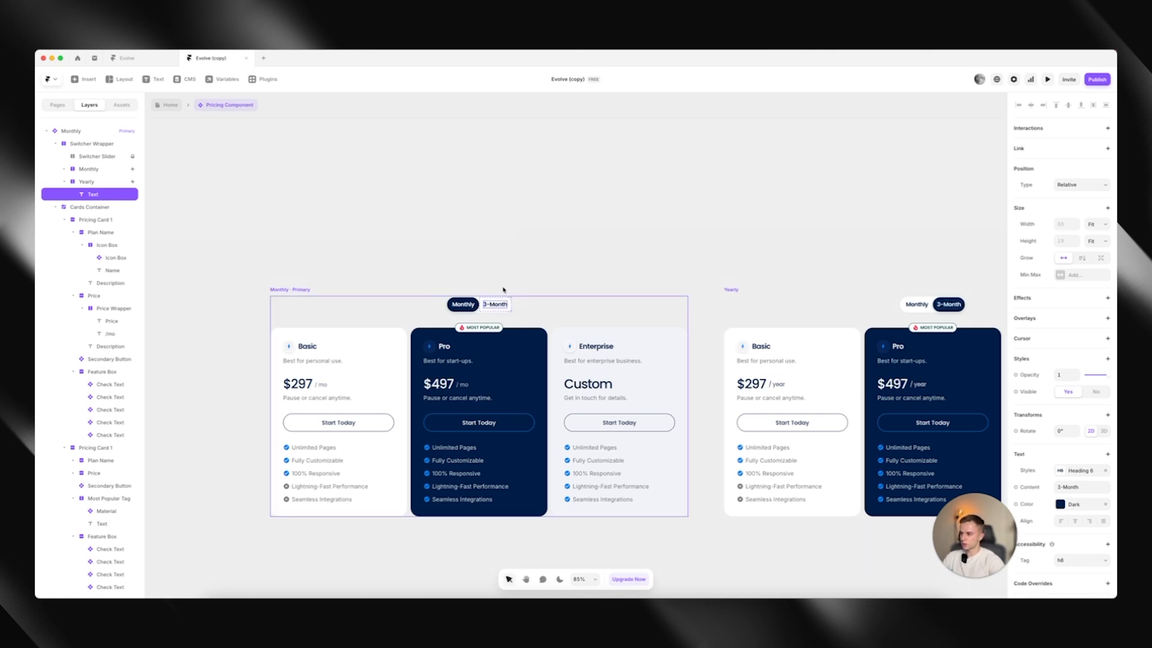
scroll(499, 298, "up", 5)
left_click(503, 304)
left_click(540, 280)
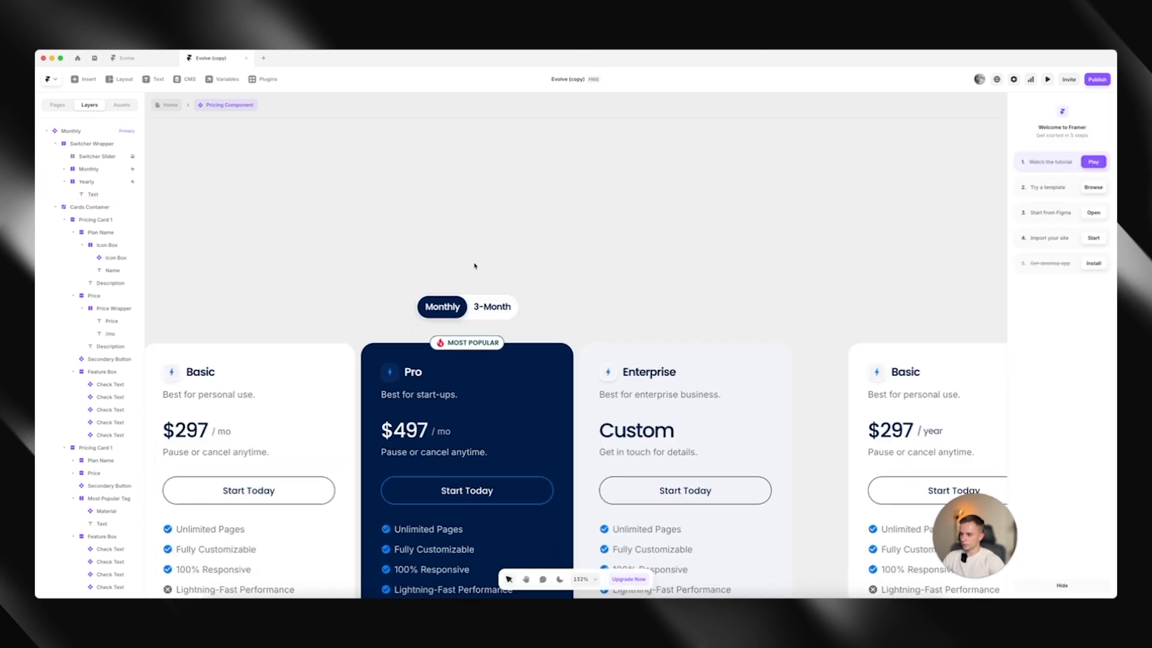
Select the price text on the Pro card of the Yearly variant
scroll(632, 249, "down", 5)
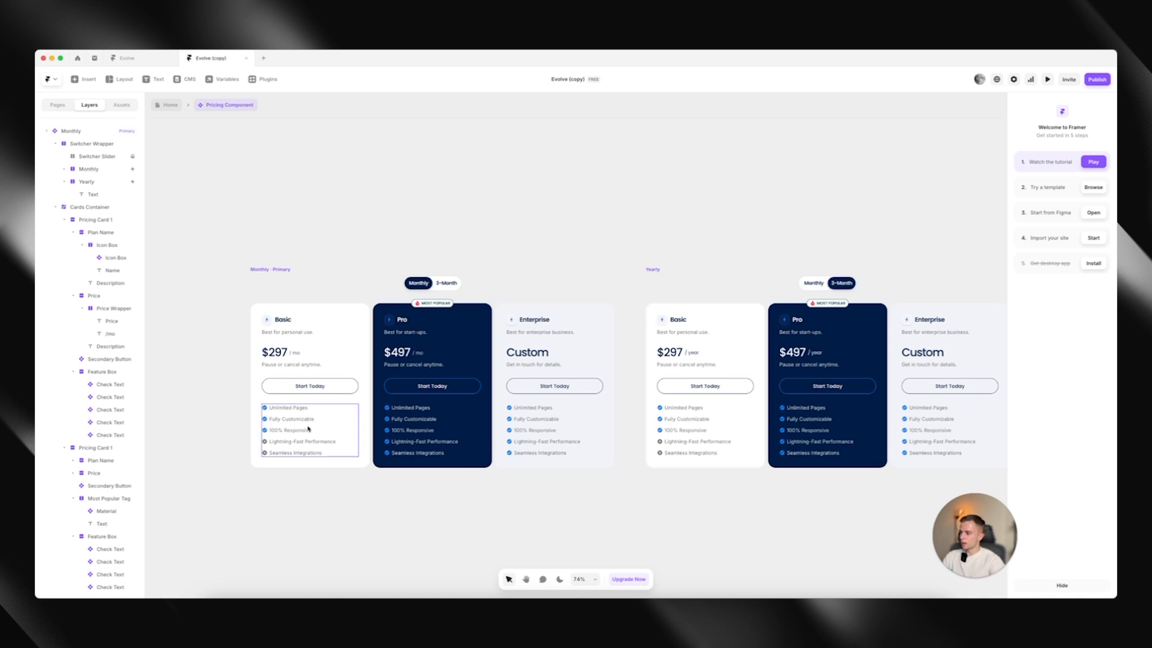
scroll(728, 373, "right", 3)
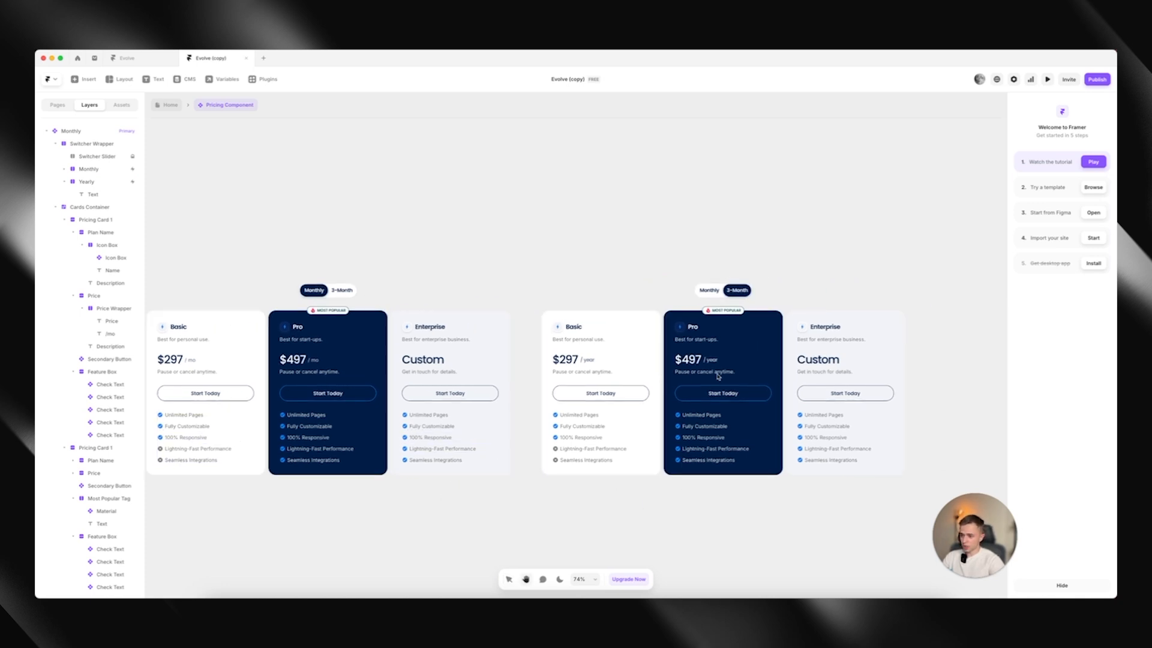
double_click(695, 359)
left_click(728, 276)
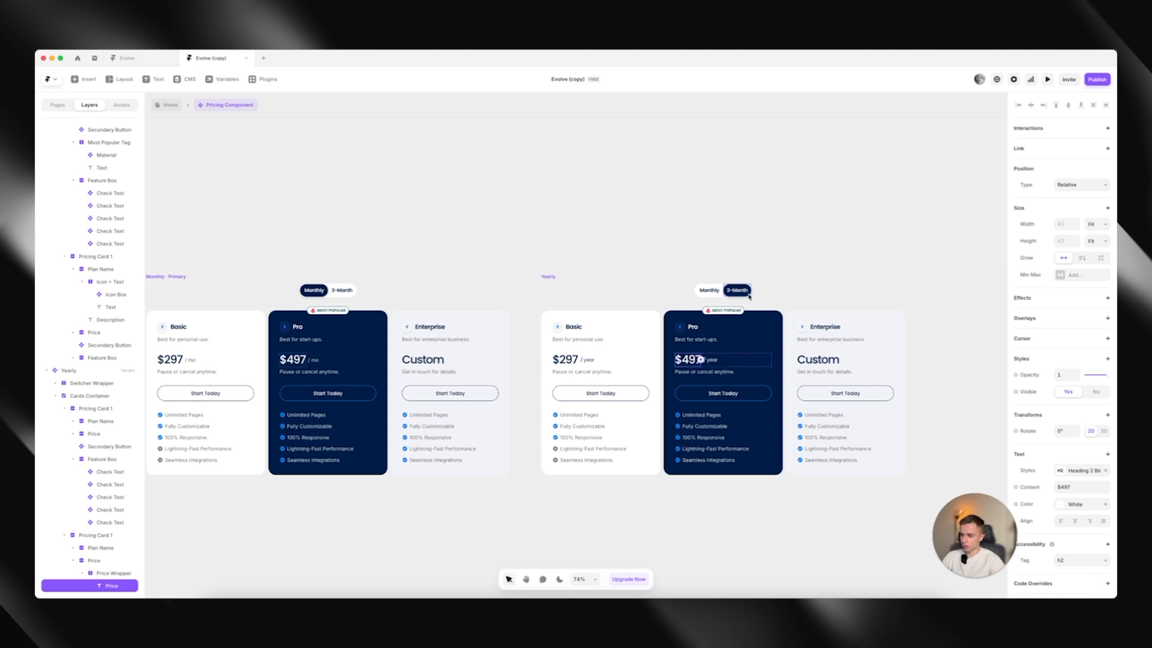
Try hiding the Most Popular tag on the Pro card of the Monthly variant
left_click(779, 264)
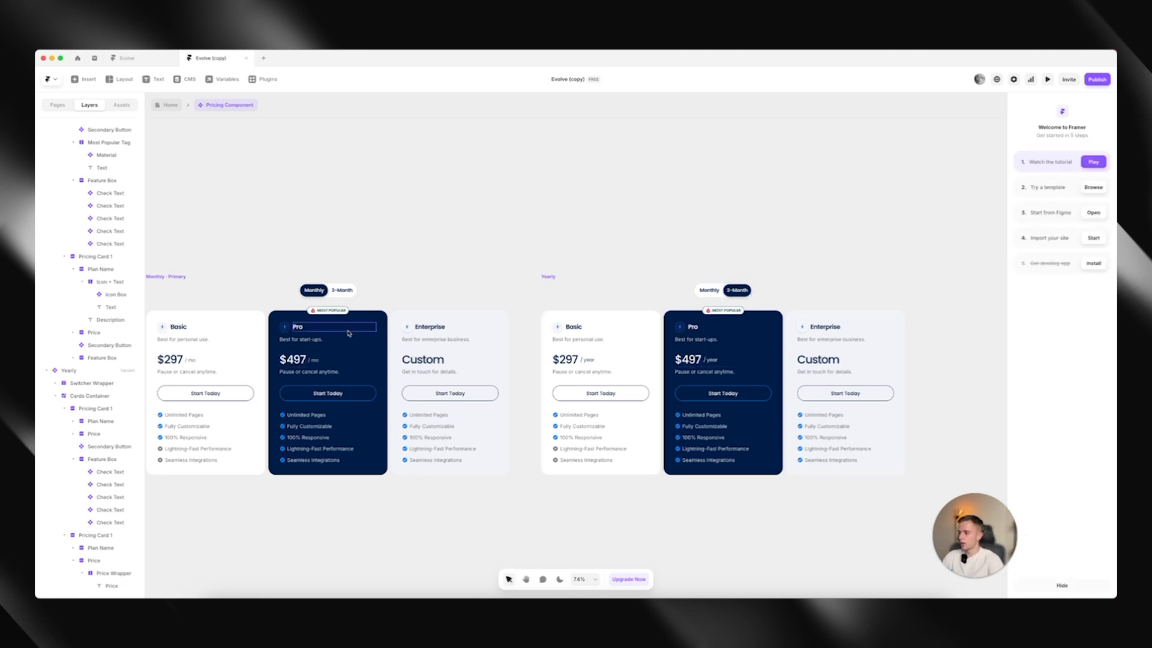
left_click(329, 310)
scroll(301, 307, "up", 5)
scroll(301, 306, "up", 4)
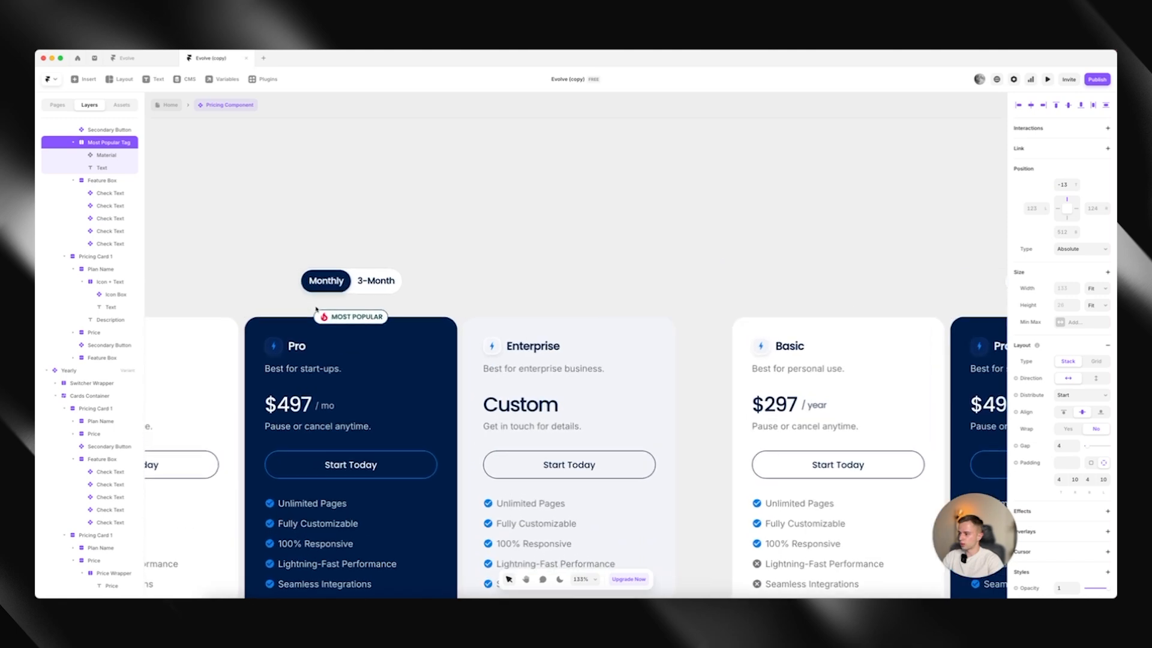
scroll(1095, 469, "down", 3)
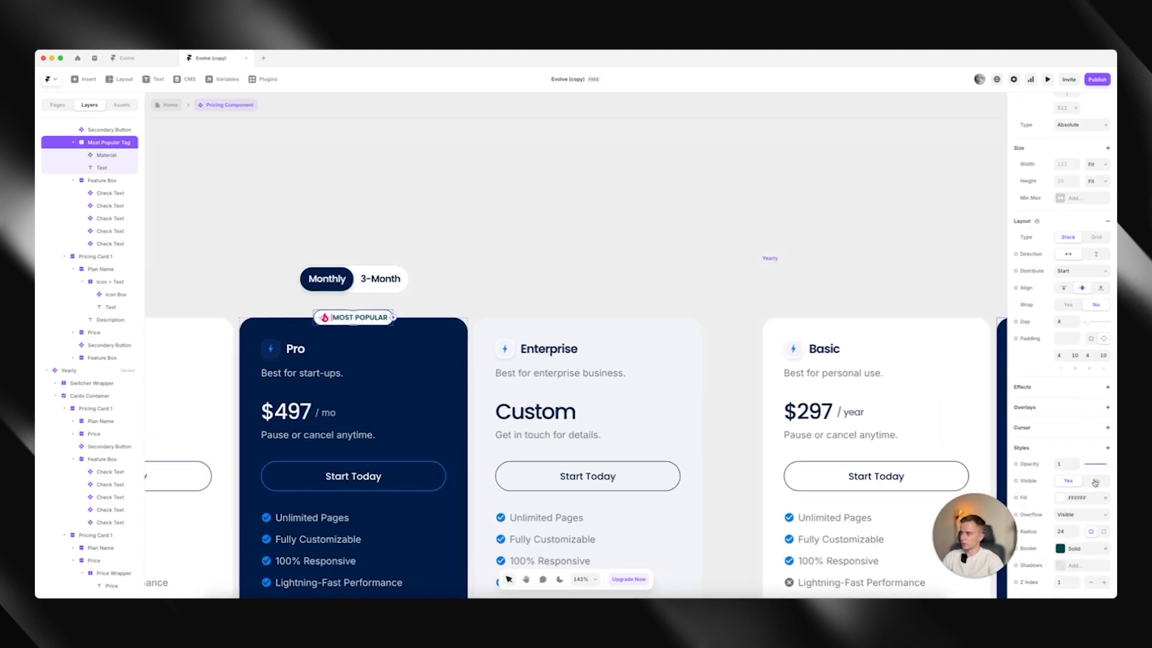
left_click(1095, 482)
left_click(1069, 481)
scroll(539, 217, "down", 3)
Leave the pricing component for the Home page, dismiss the notification and clear the selection
left_click(242, 157)
left_click(161, 108)
scroll(505, 300, "down", 2)
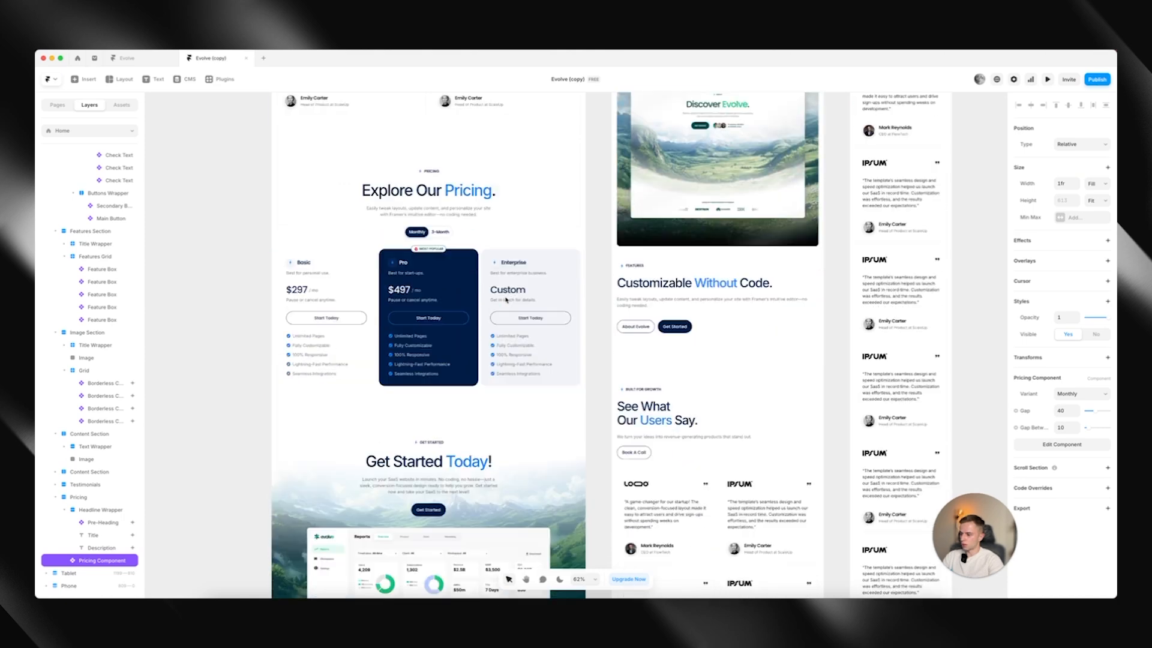
scroll(506, 300, "down", 10)
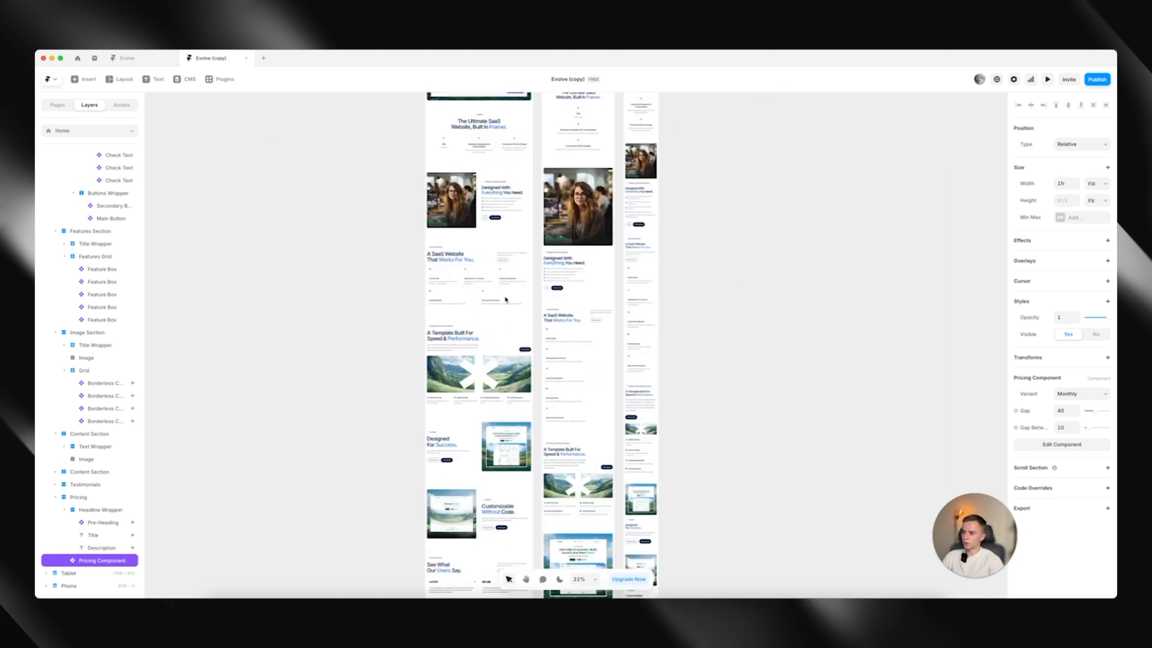
scroll(505, 299, "up", 4)
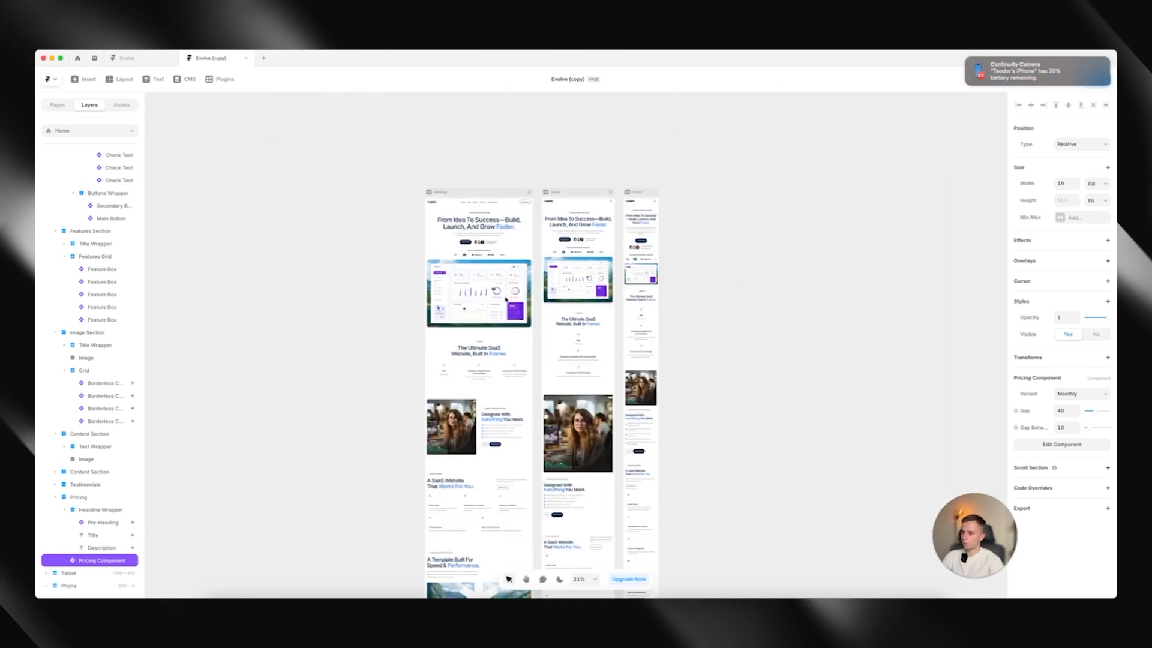
left_click(968, 59)
left_click(832, 263)
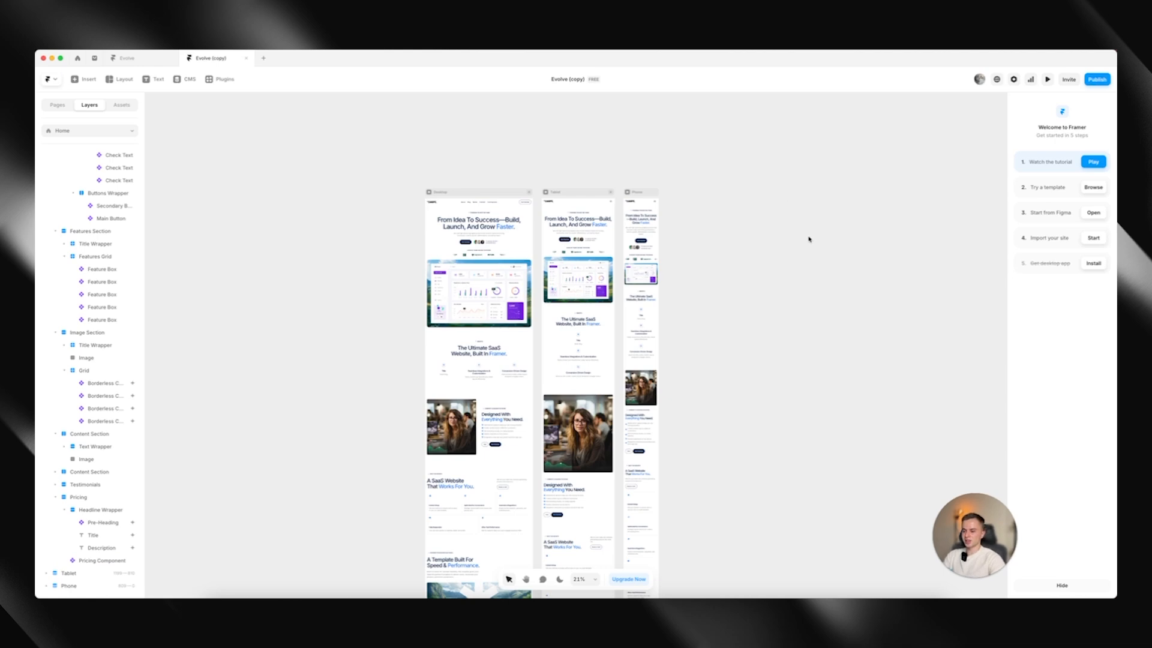
Open the /about page and bring its core values section into view
left_click(60, 107)
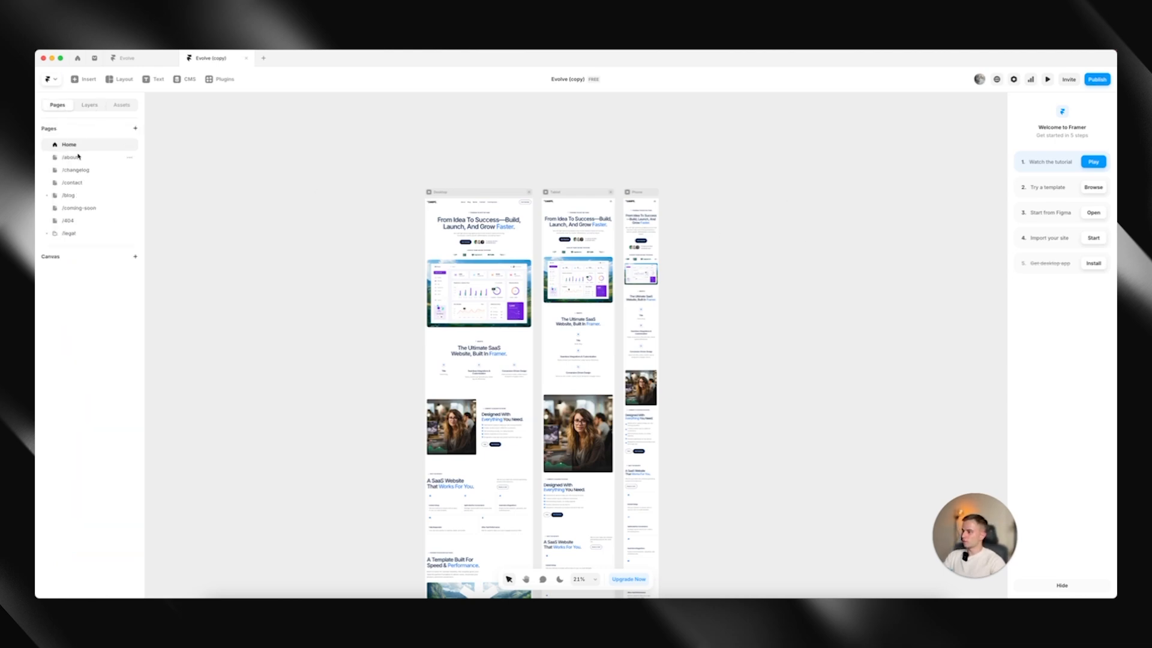
left_click(71, 157)
scroll(504, 286, "down", 5)
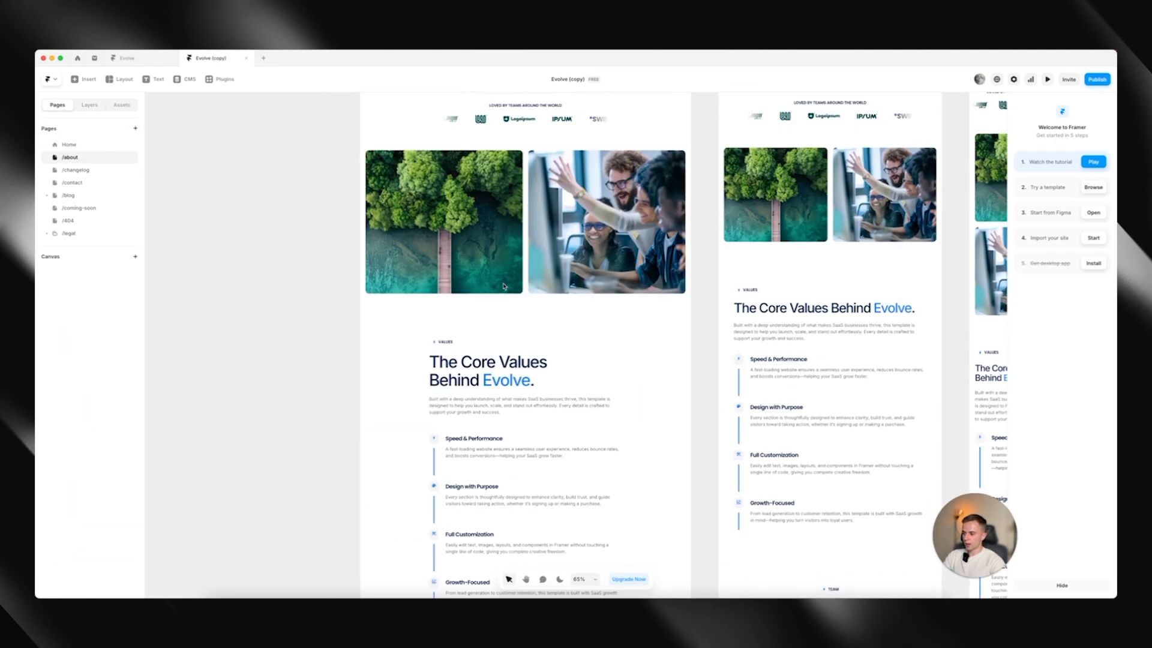
scroll(504, 287, "down", 2)
Examine the icon name, title and text properties of the Speed & Performance value box
left_click(511, 334)
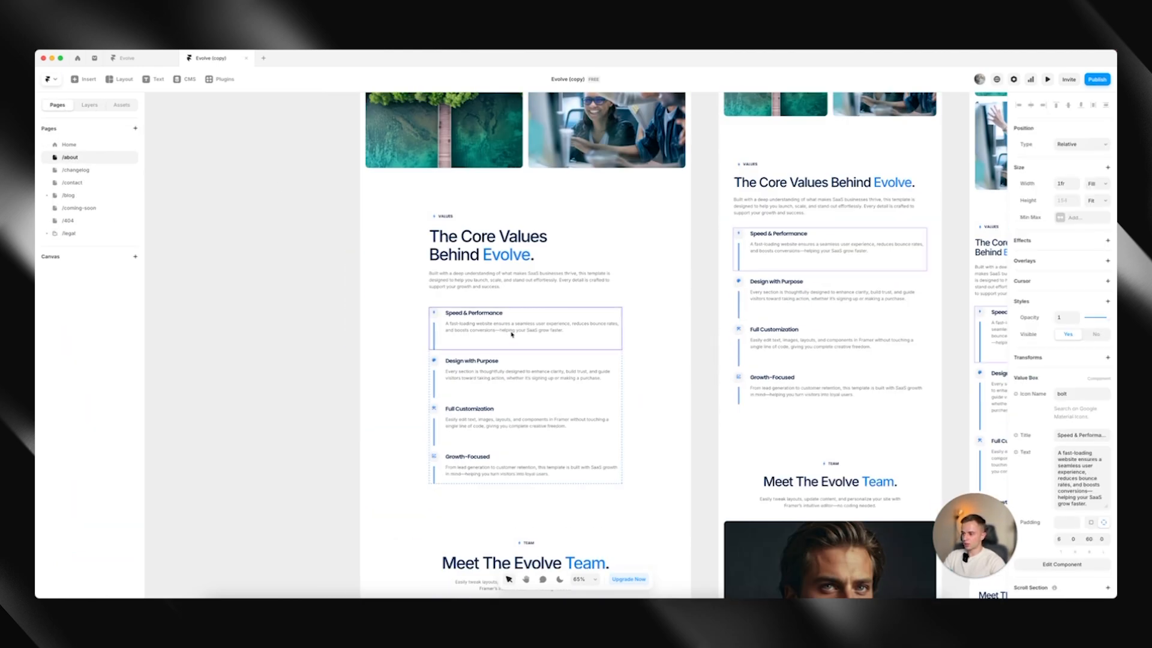
left_click(530, 366)
left_click(467, 332)
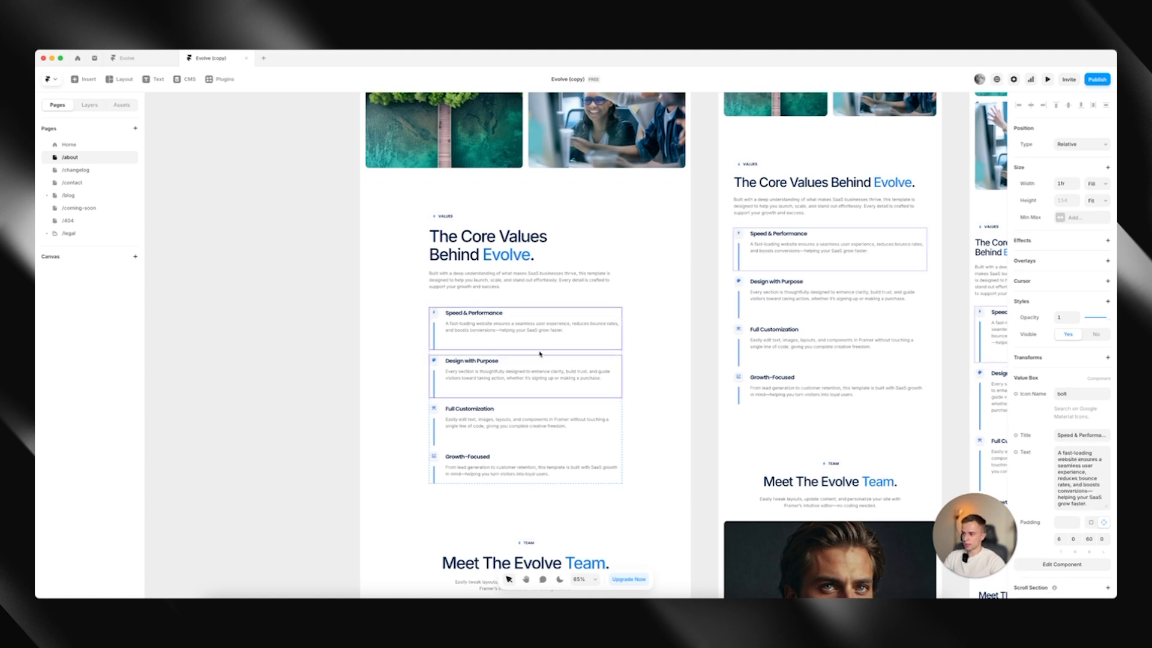
scroll(1069, 390, "down", 1)
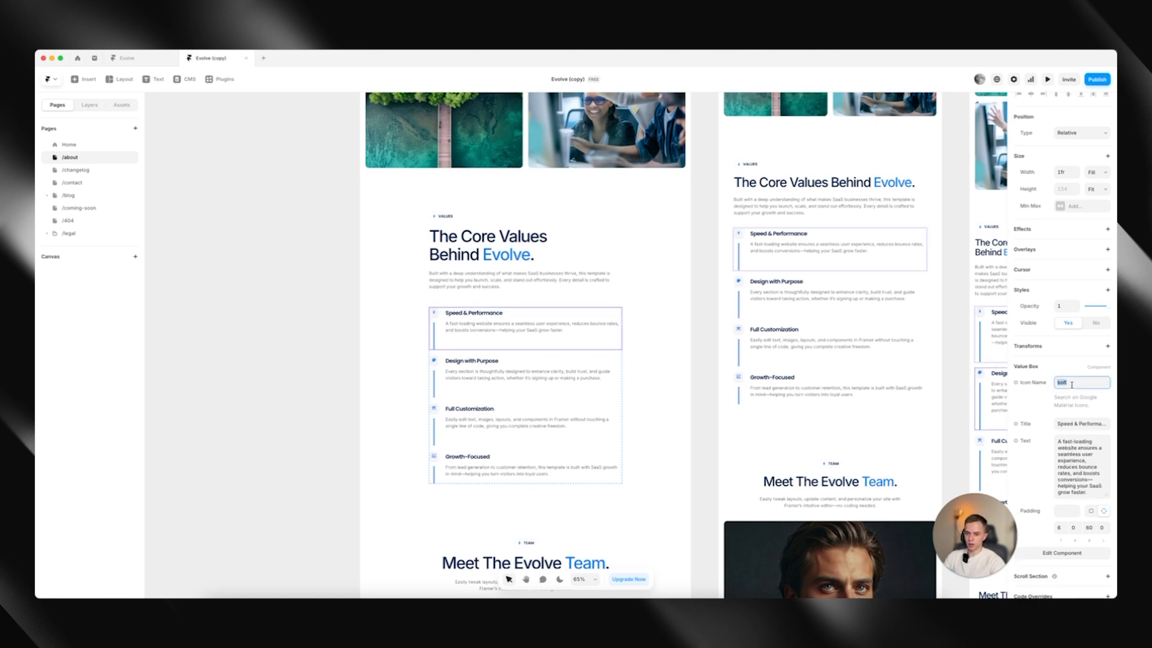
left_click(1079, 467)
scroll(1080, 468, "down", 1)
scroll(1094, 509, "down", 1)
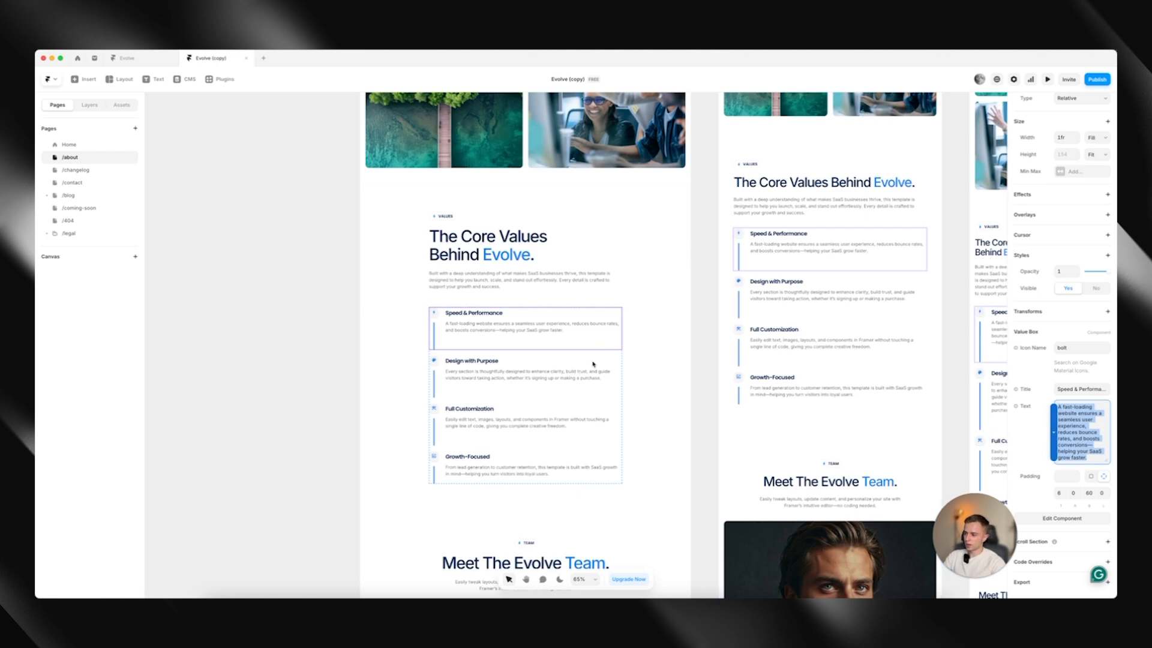
Select the team members grid on the /about page and open the Team Members collection in the CMS
scroll(630, 420, "down", 3)
scroll(625, 447, "down", 1)
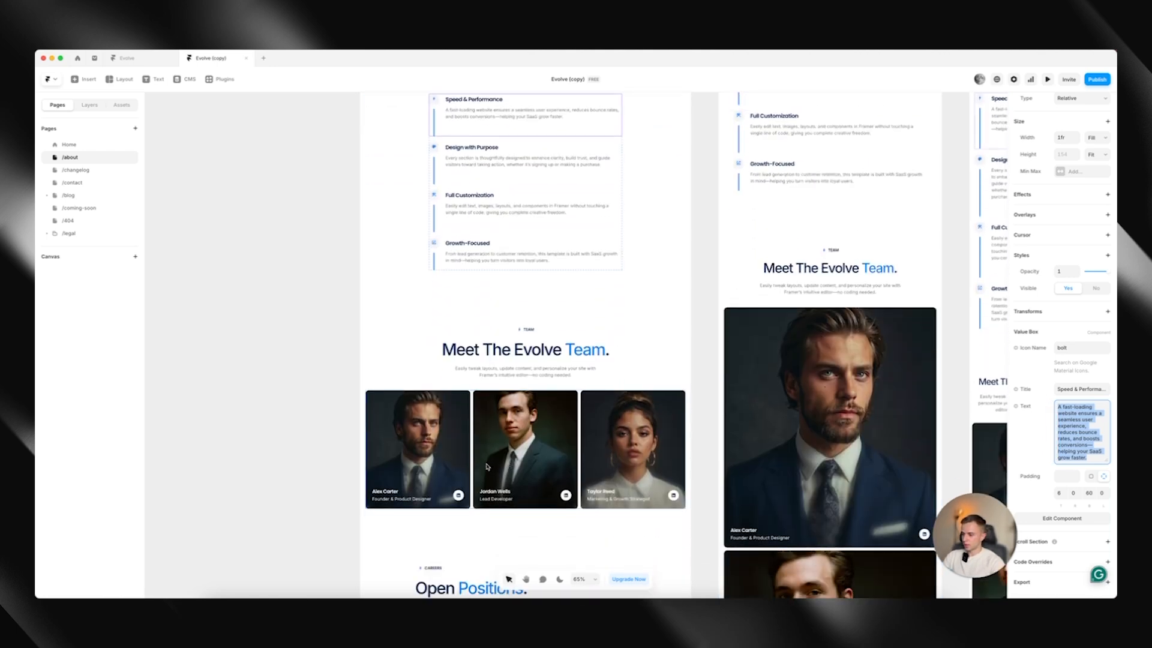
left_click(428, 440)
scroll(432, 439, "down", 1)
key("Escape")
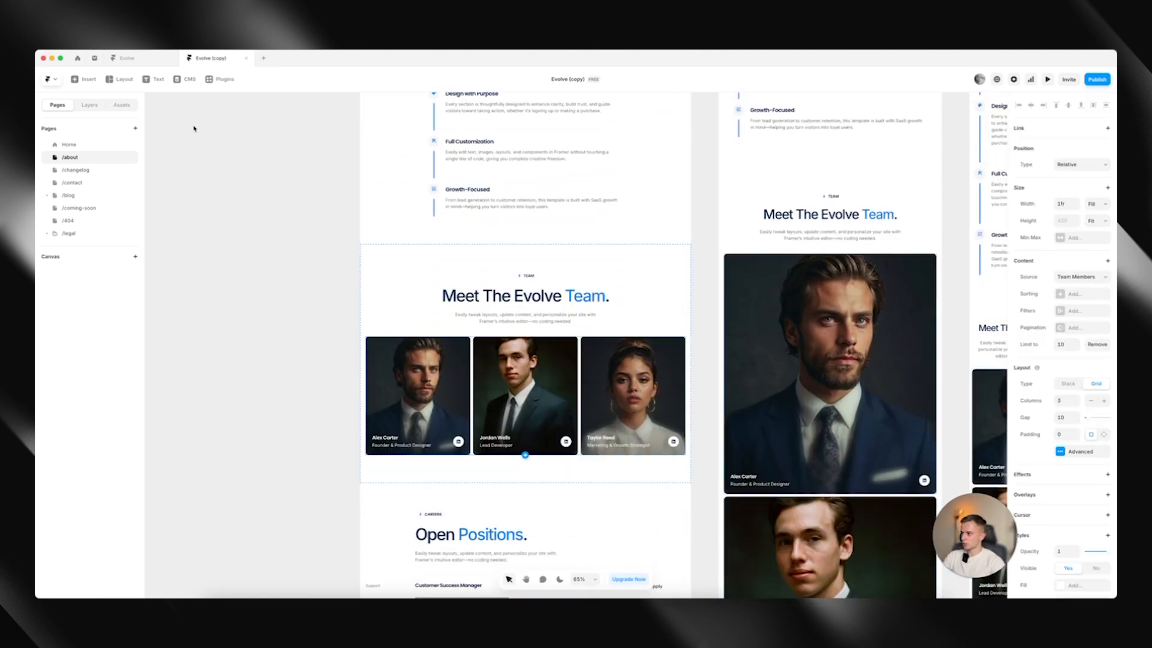
left_click(185, 80)
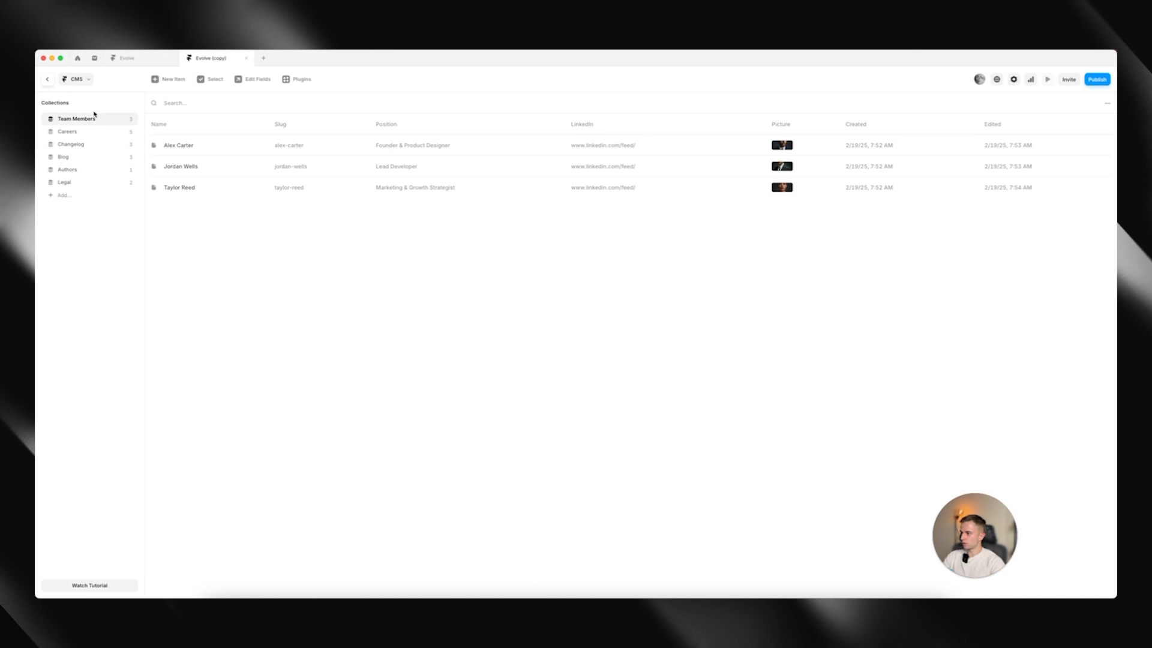
Look through the team member entries and delete the Founder & Product Designer from the Team Members collection
left_click(205, 145)
left_click(215, 172)
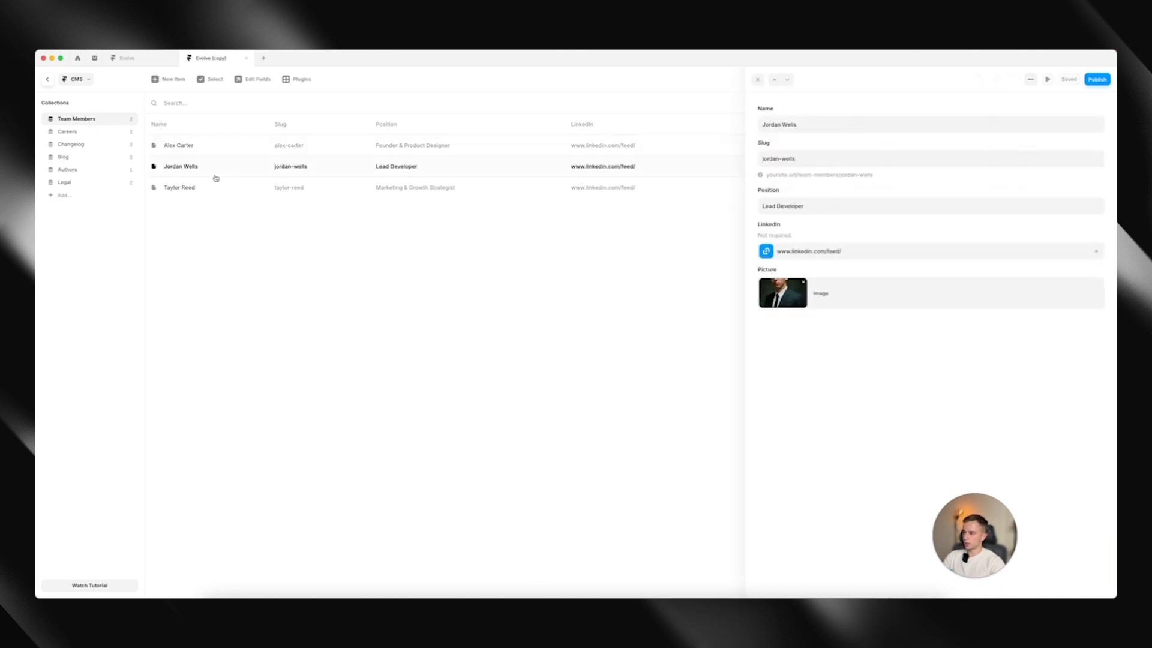
left_click(216, 183)
left_click(214, 148)
right_click(214, 148)
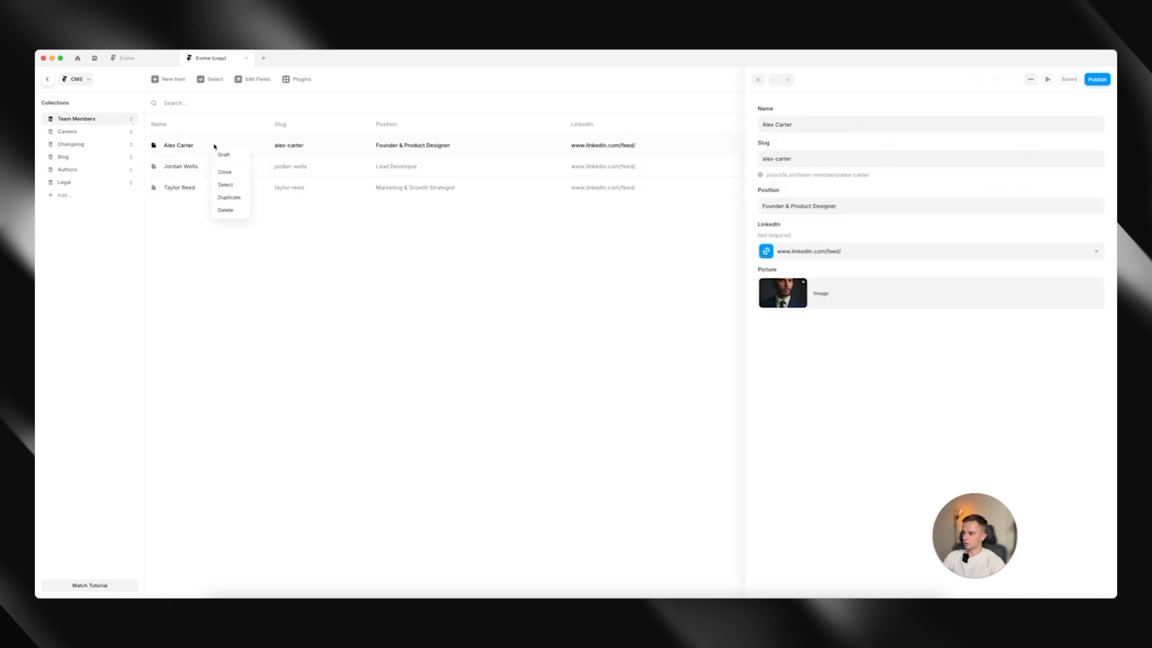
left_click(231, 212)
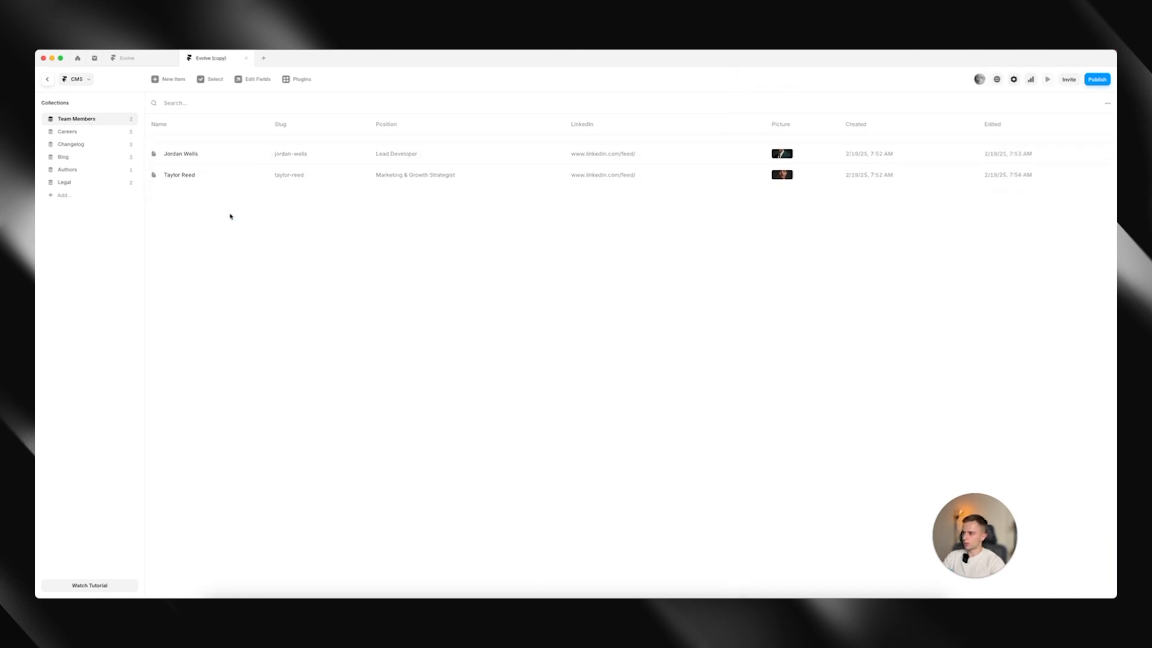
Open a blank new team member item, close it unsaved and return to the /about page
left_click(169, 79)
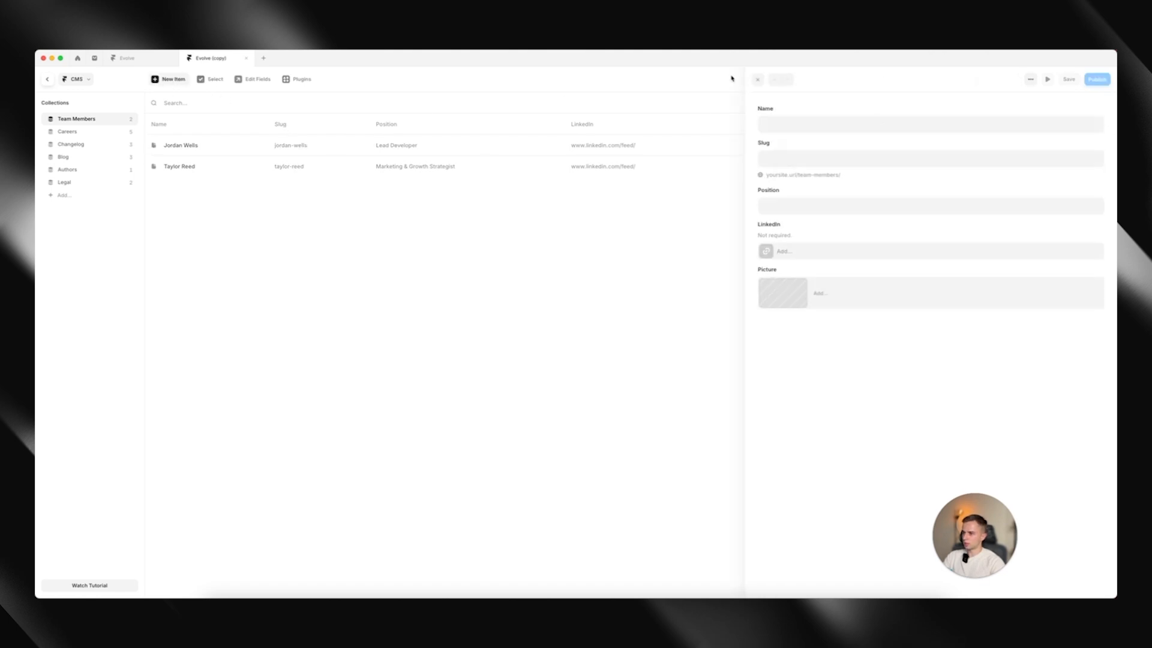
left_click(560, 262)
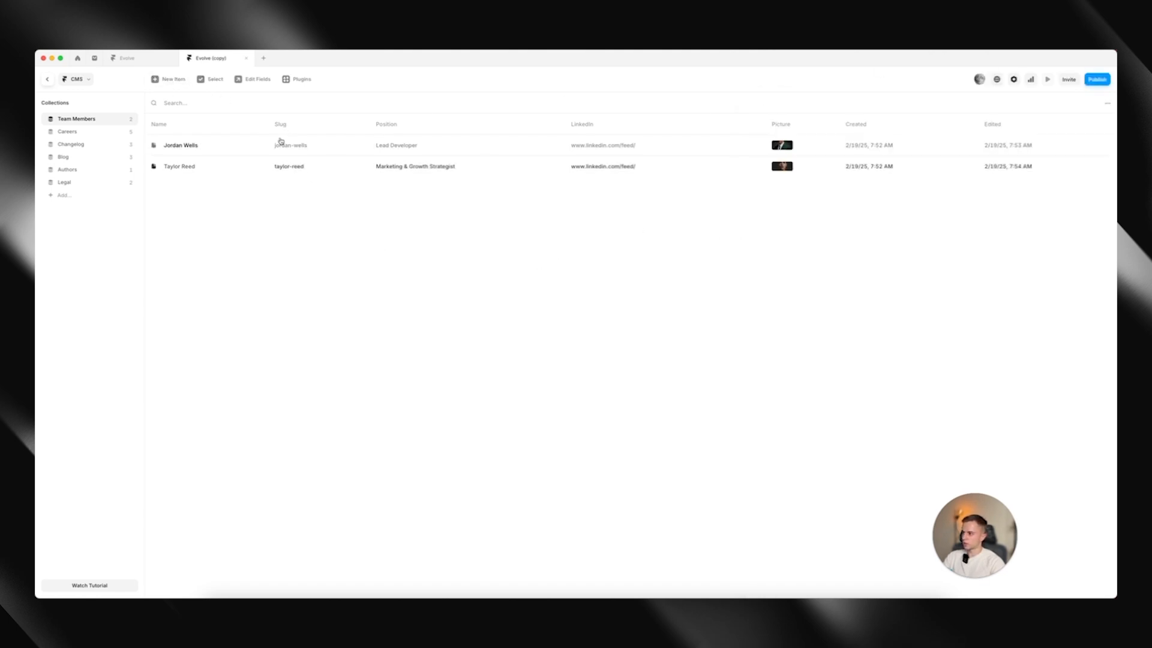
left_click(46, 80)
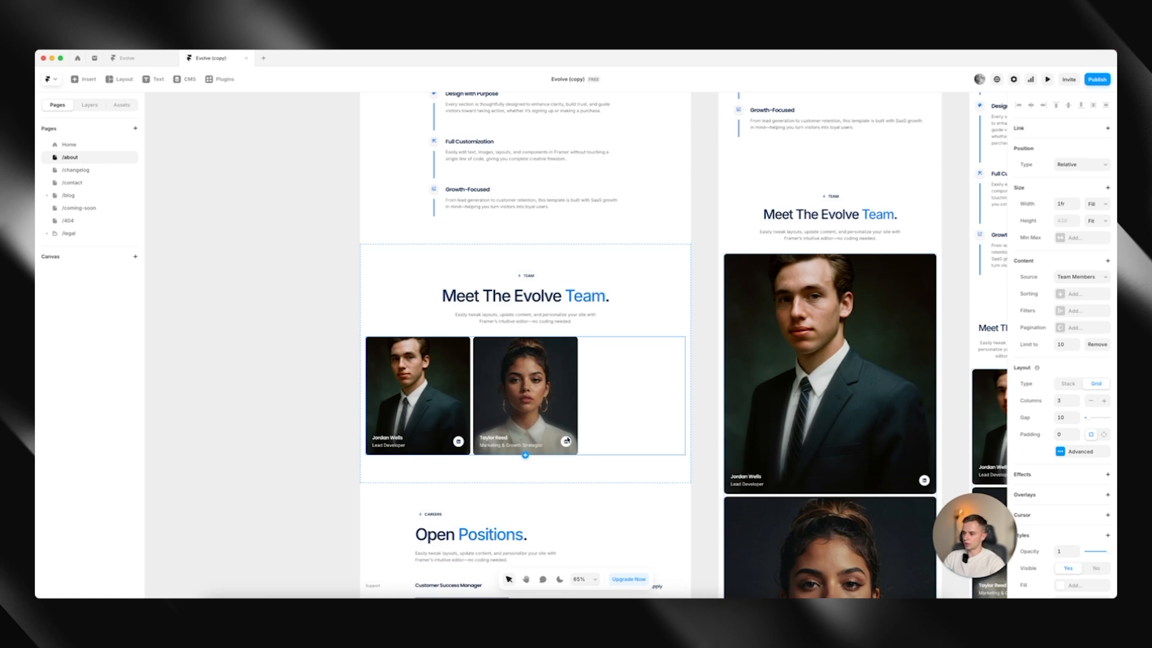
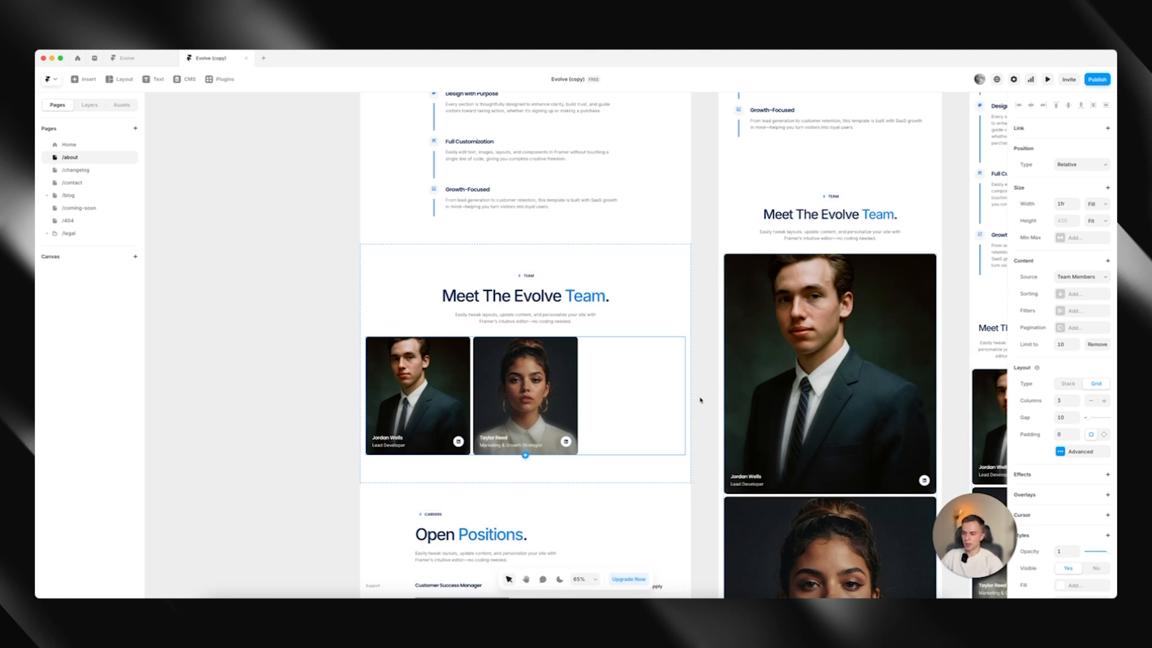
Set the desktop team members grid to 2 columns and deselect it
left_click(1093, 402)
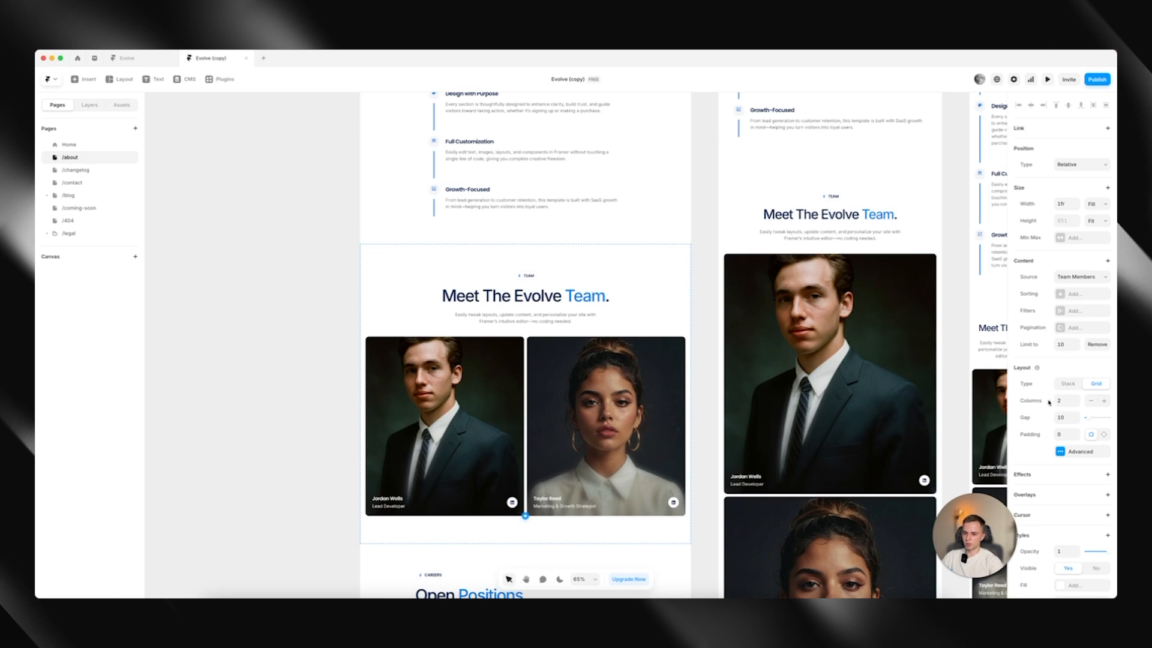
scroll(594, 408, "down", 2)
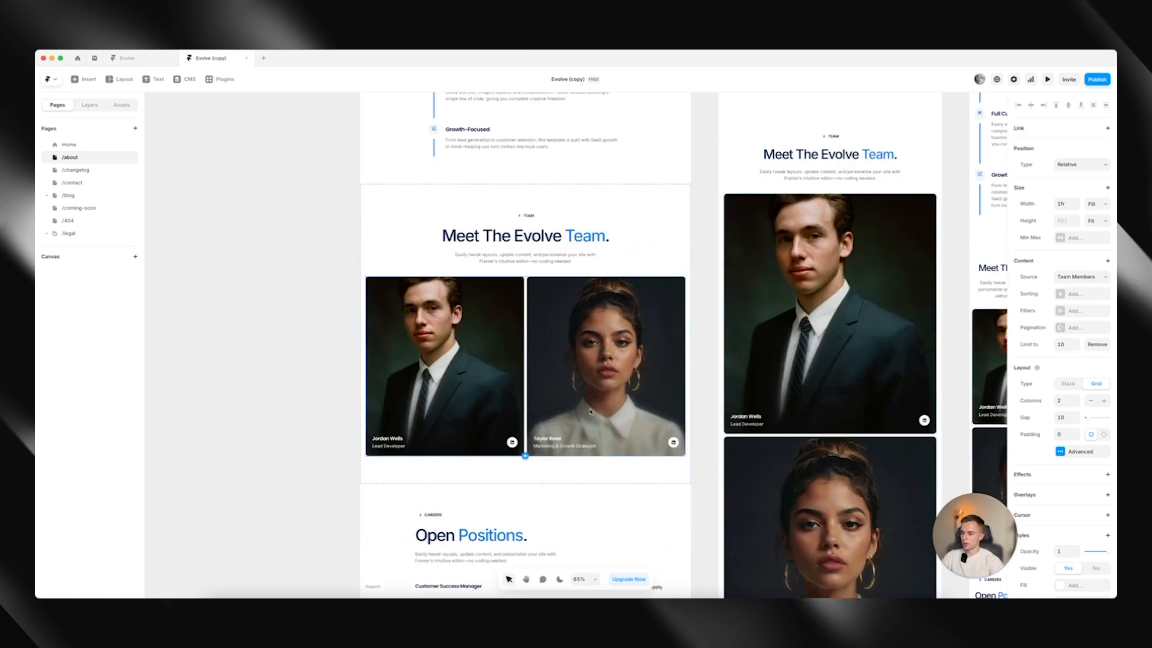
left_click(349, 354)
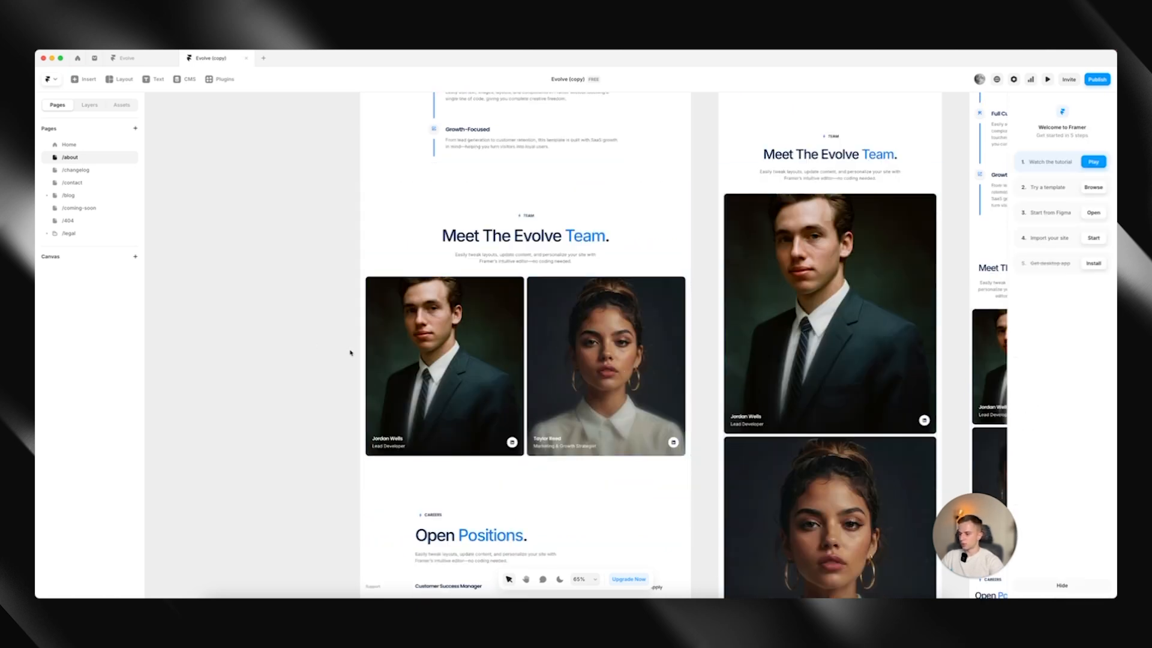
Select a career card in the Open Positions list and open the Customer Success Manager entry in the CMS Careers collection
scroll(586, 394, "down", 6)
left_click(509, 390)
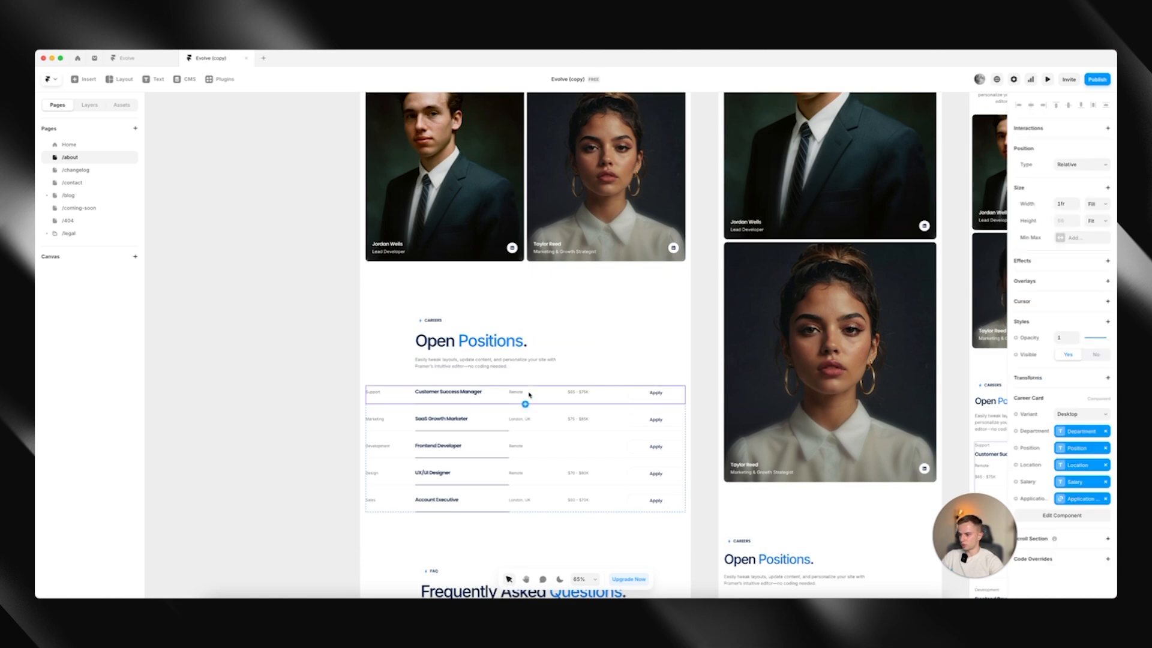
left_click(188, 81)
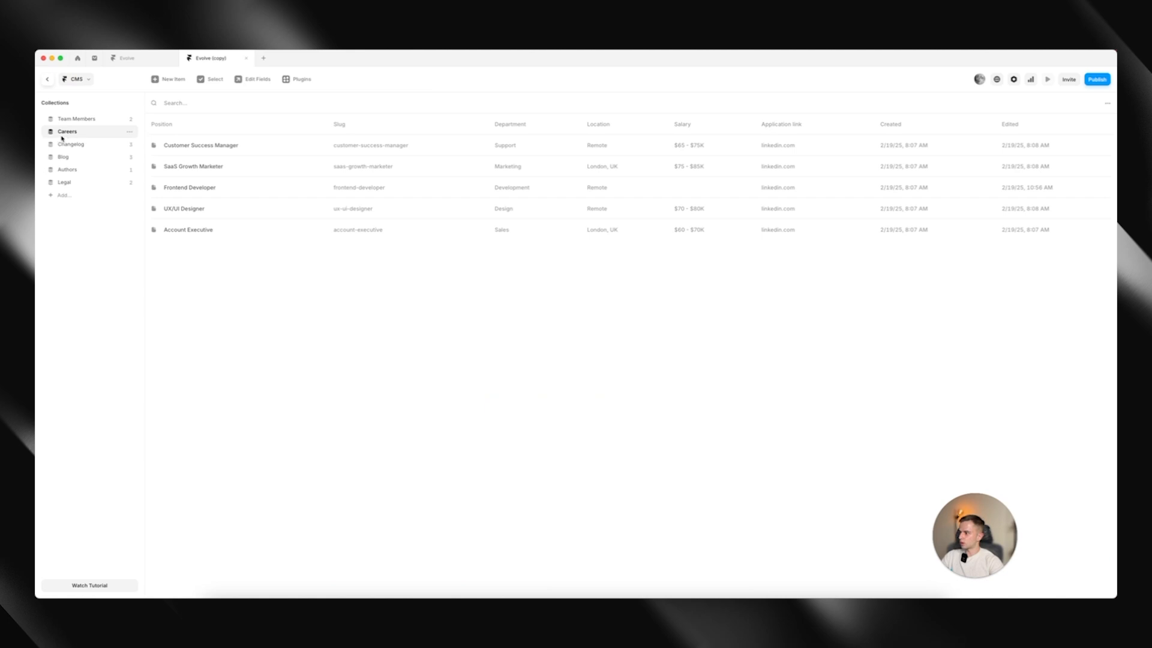
left_click(222, 147)
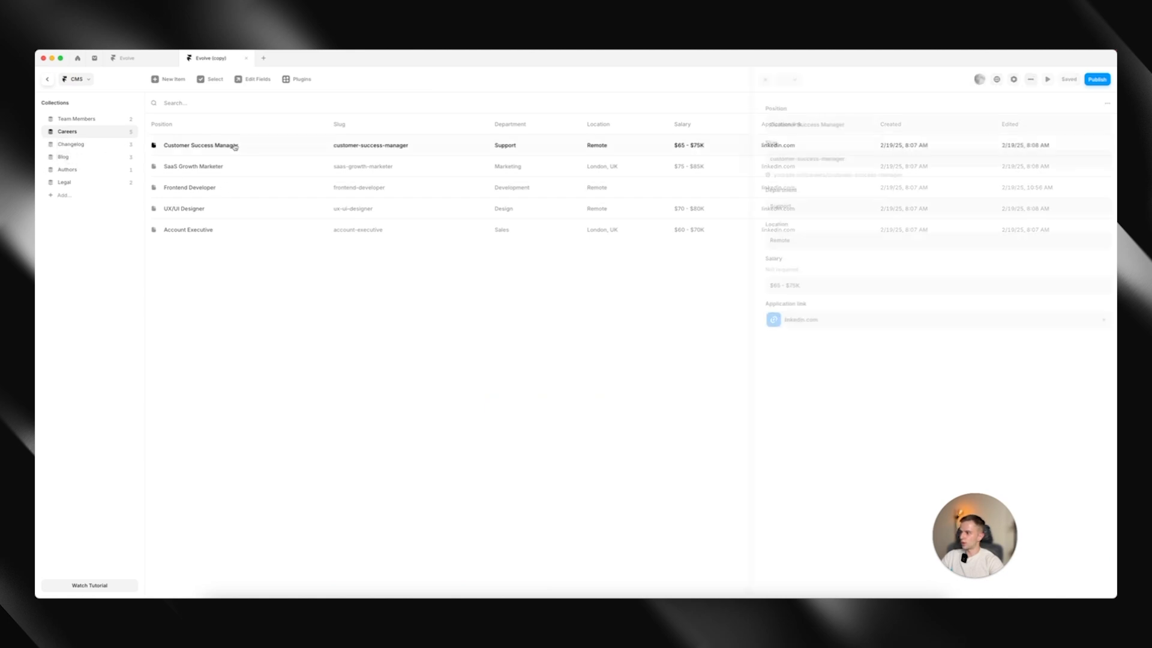
Look at the item options and the blank new item form in the Careers collection, leaving nothing saved
right_click(260, 164)
left_click(238, 221)
right_click(239, 208)
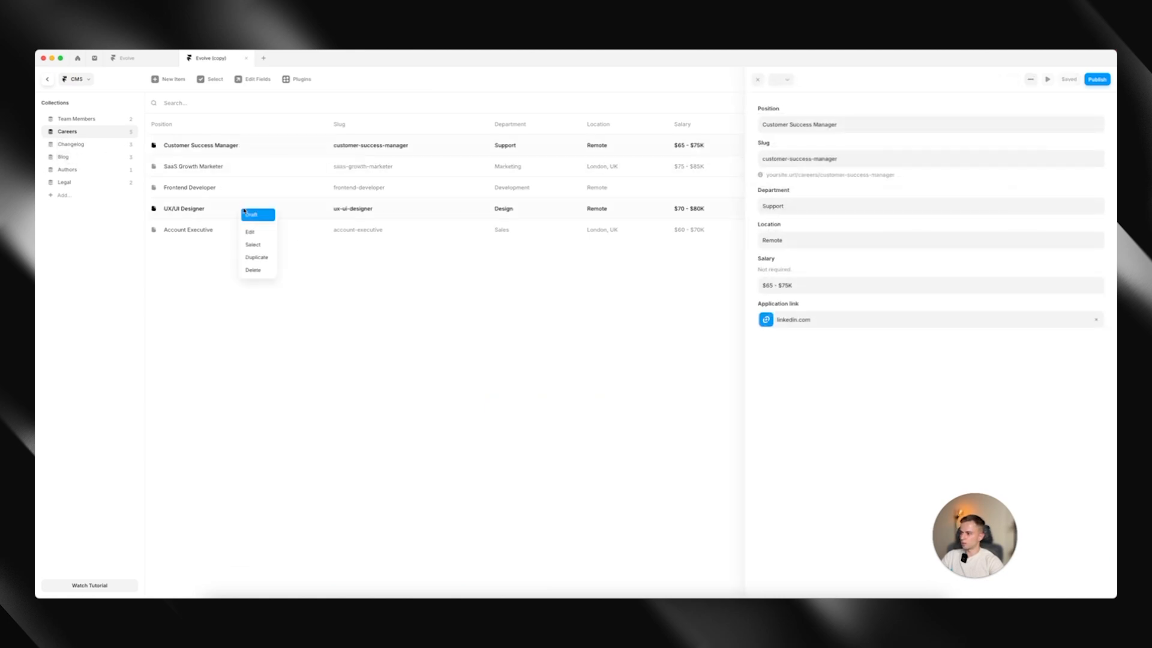
left_click(200, 169)
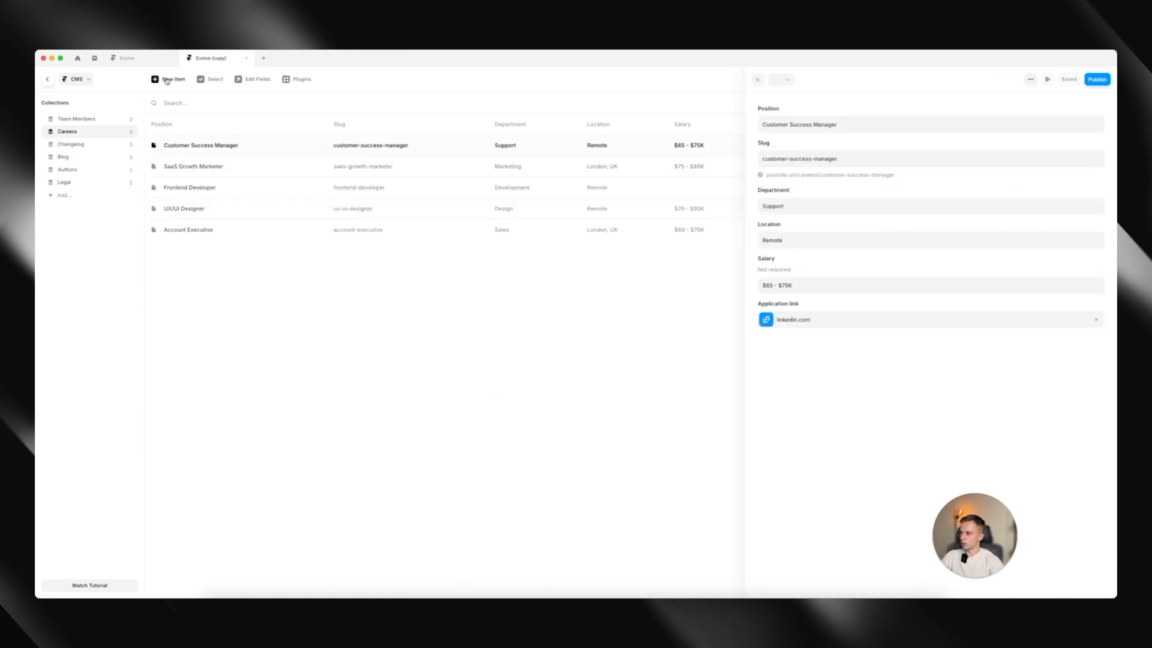
left_click(234, 260)
Delete the Account Executive position from the Careers collection and return to the /about page
right_click(236, 235)
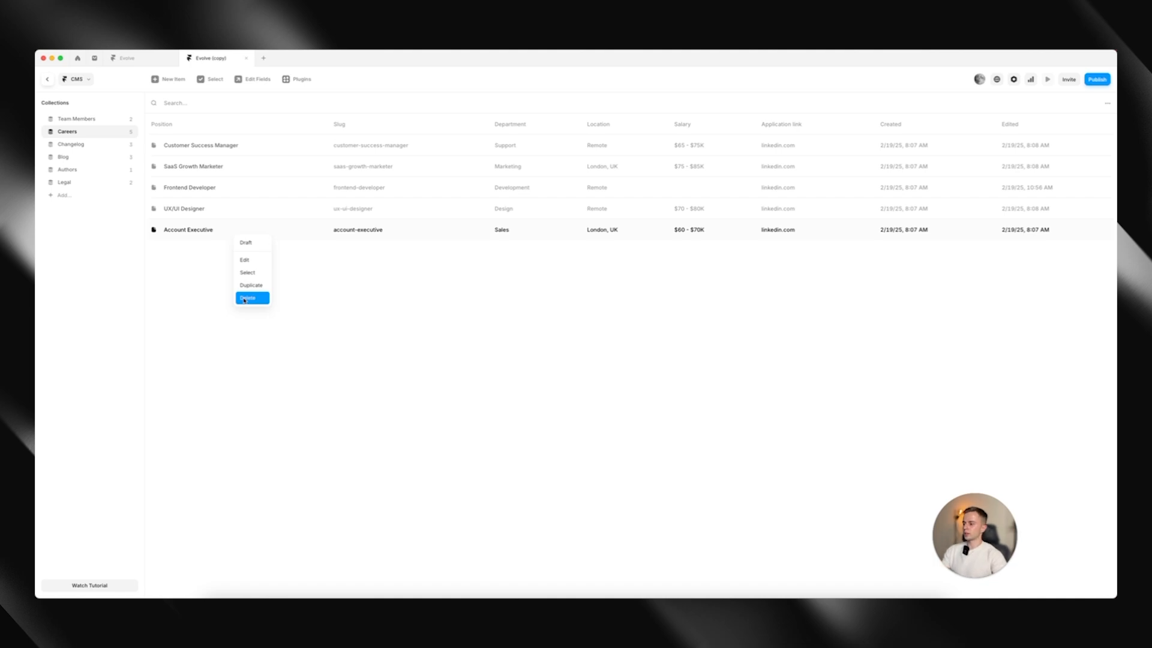
left_click(245, 298)
left_click(48, 79)
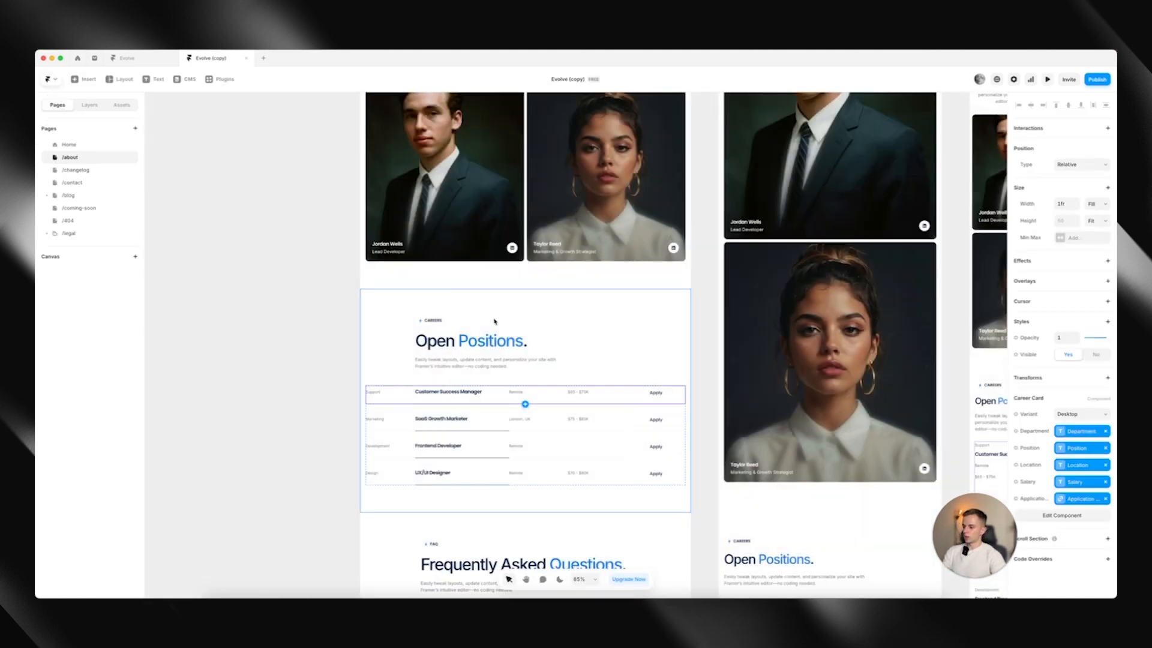
Examine the question and answer texts of the accordions in the Frequently Asked Questions section of the /about page
scroll(495, 321, "down", 1)
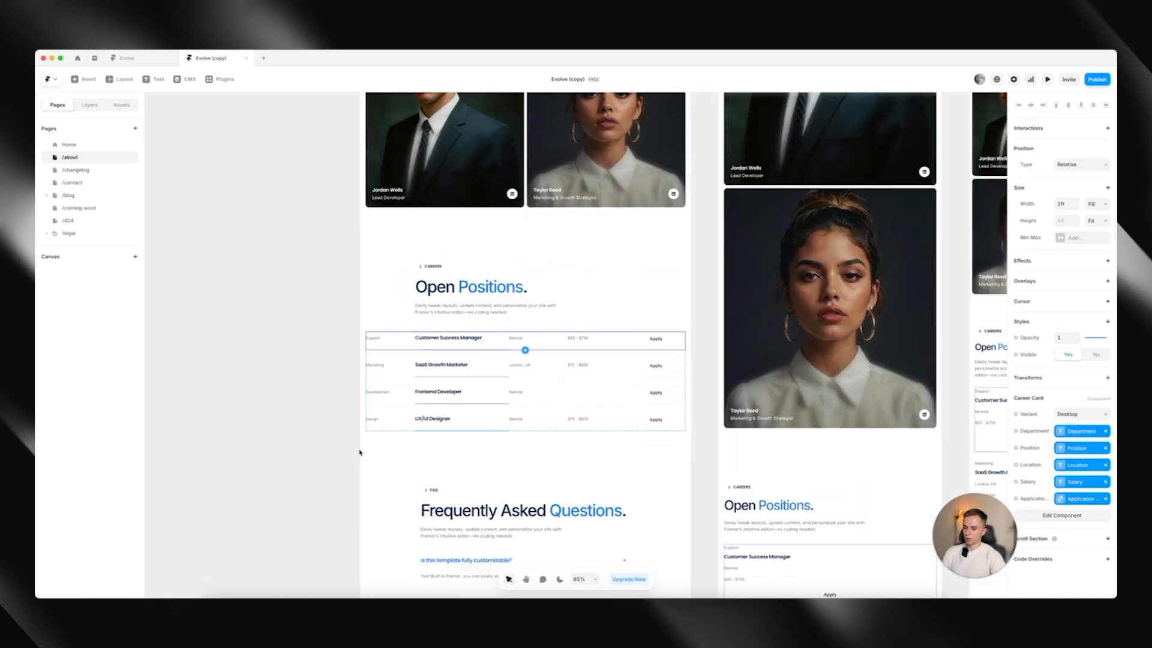
scroll(353, 462, "down", 3)
left_click(517, 387)
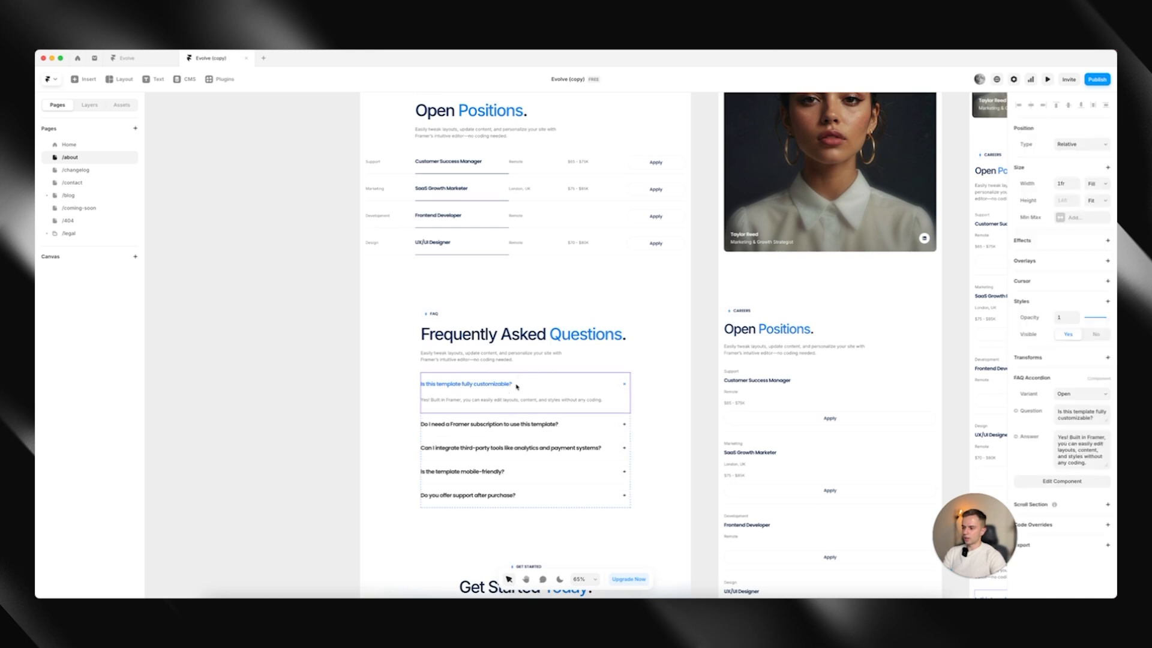
scroll(517, 392, "down", 1)
left_click(544, 414)
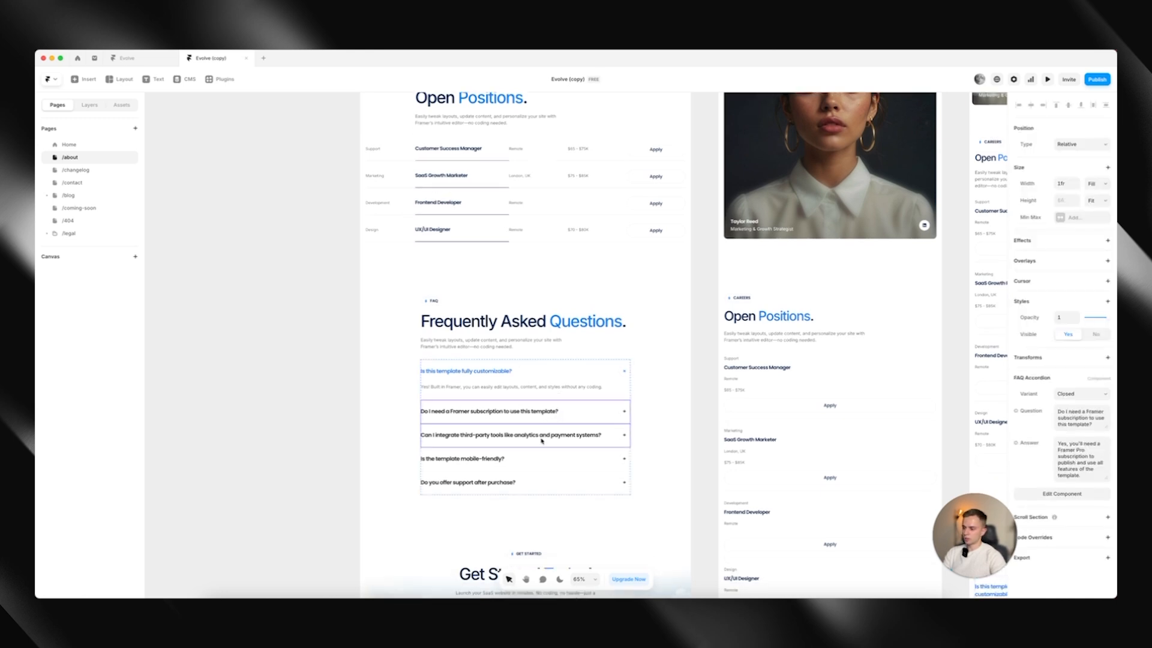
left_click(543, 435)
left_click(538, 460)
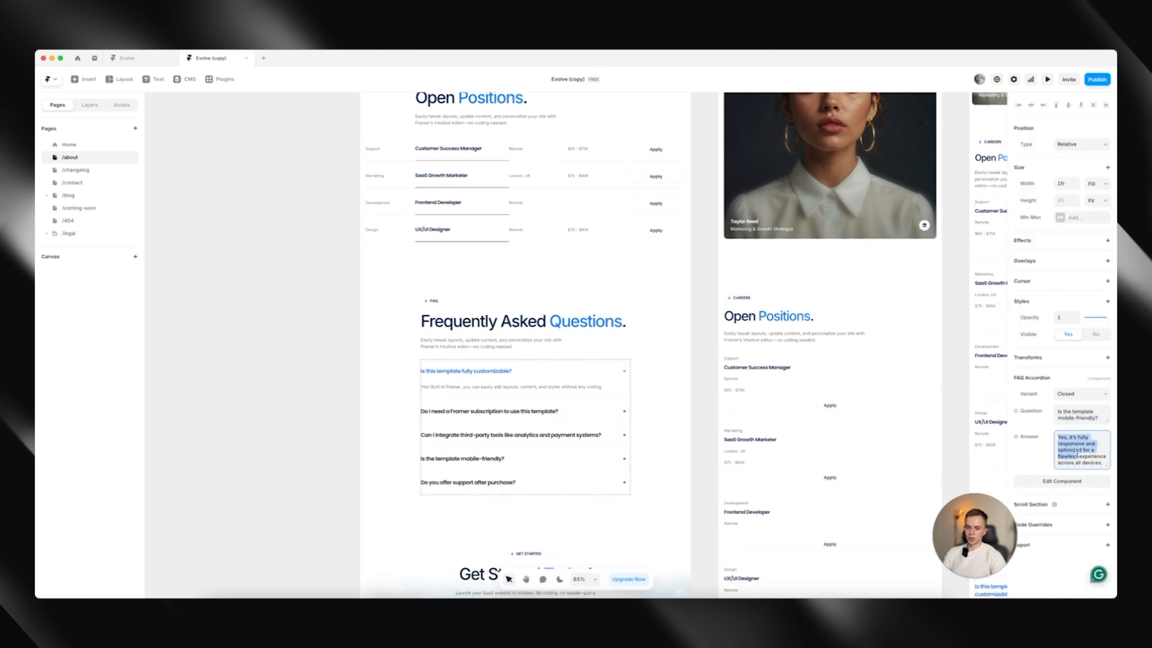
left_click_drag(1058, 412, 1098, 418)
left_click_drag(1088, 462, 980, 423)
scroll(484, 321, "down", 3)
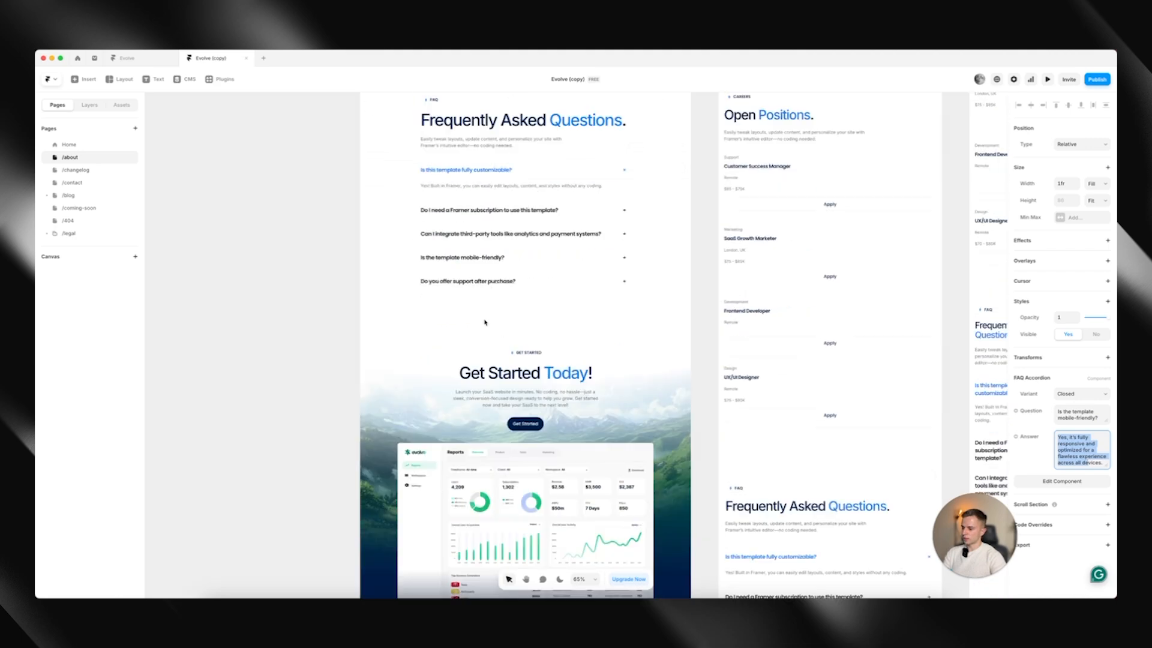
scroll(483, 322, "up", 1)
Open the /changelog page, select the Version 1.3 features text and open the Changelog collection in the CMS
left_click(76, 170)
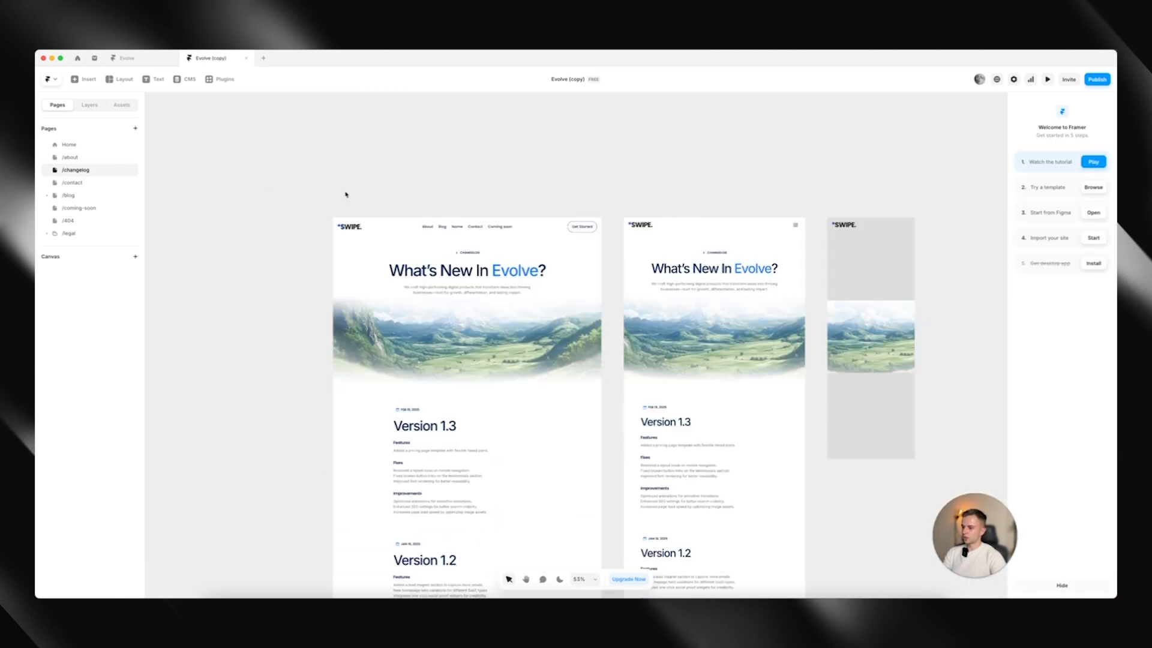
scroll(477, 364, "down", 2)
left_click(474, 385)
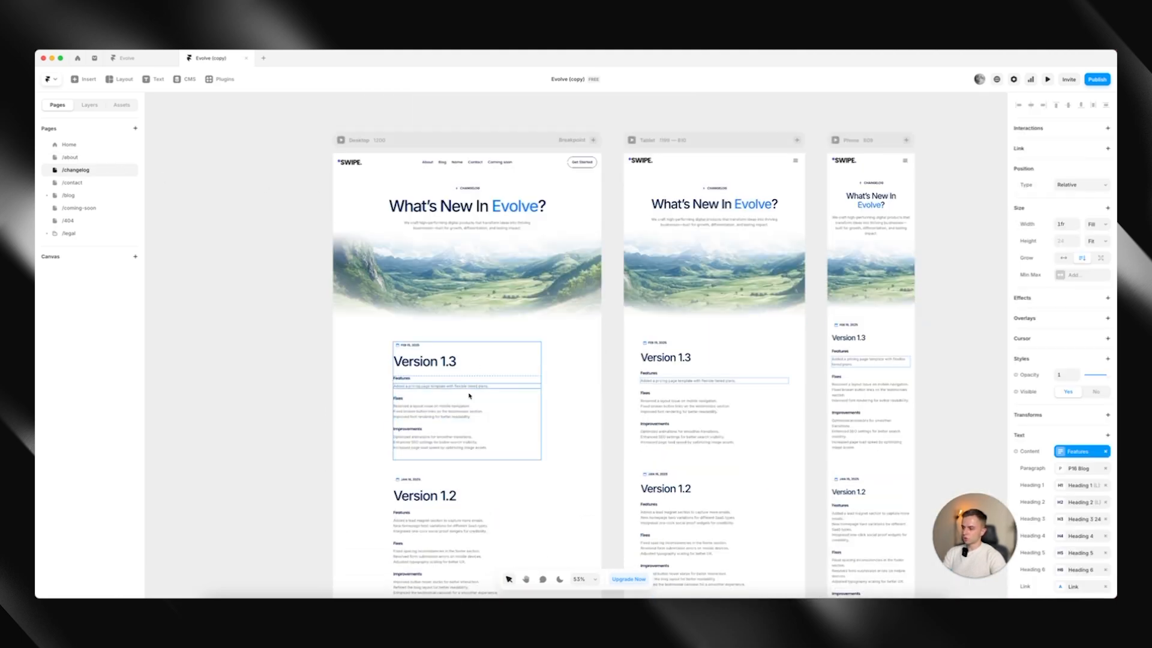
left_click(178, 80)
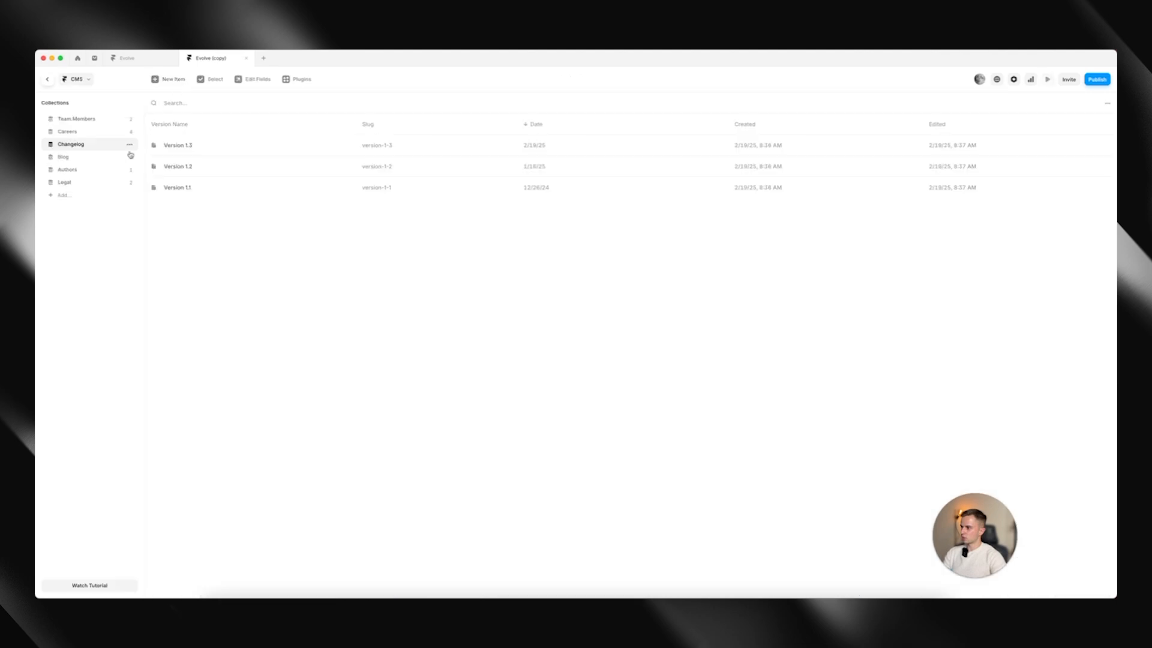
Delete the Version 1.3 entry from the Changelog collection
left_click(213, 150)
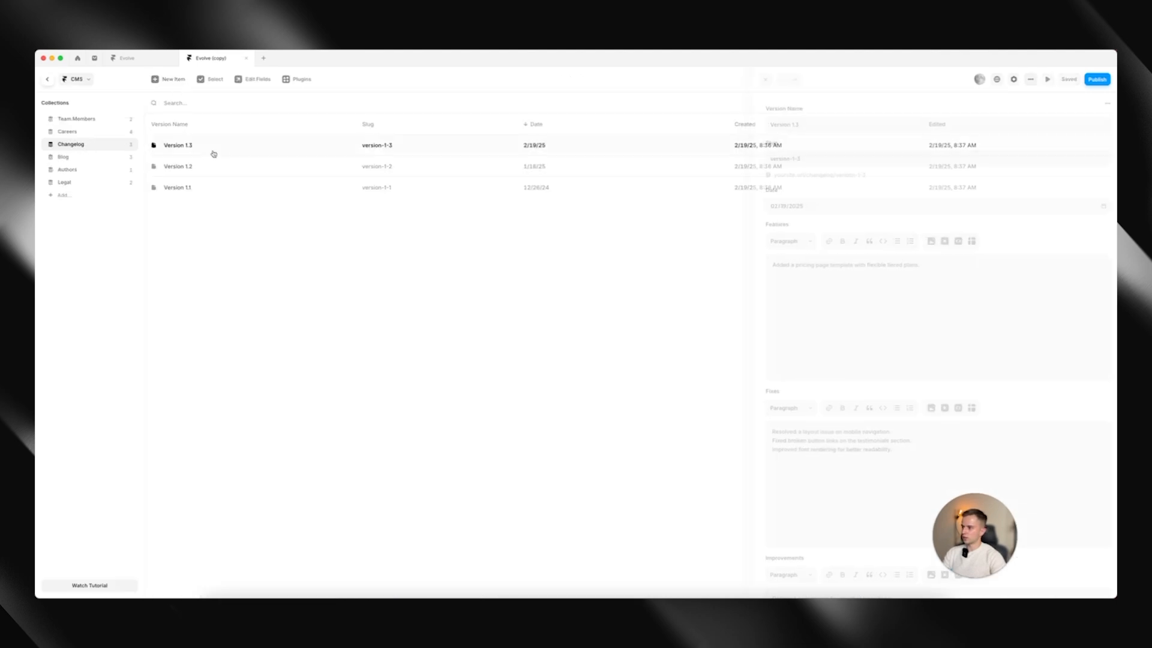
left_click(211, 165)
left_click(210, 146)
right_click(211, 148)
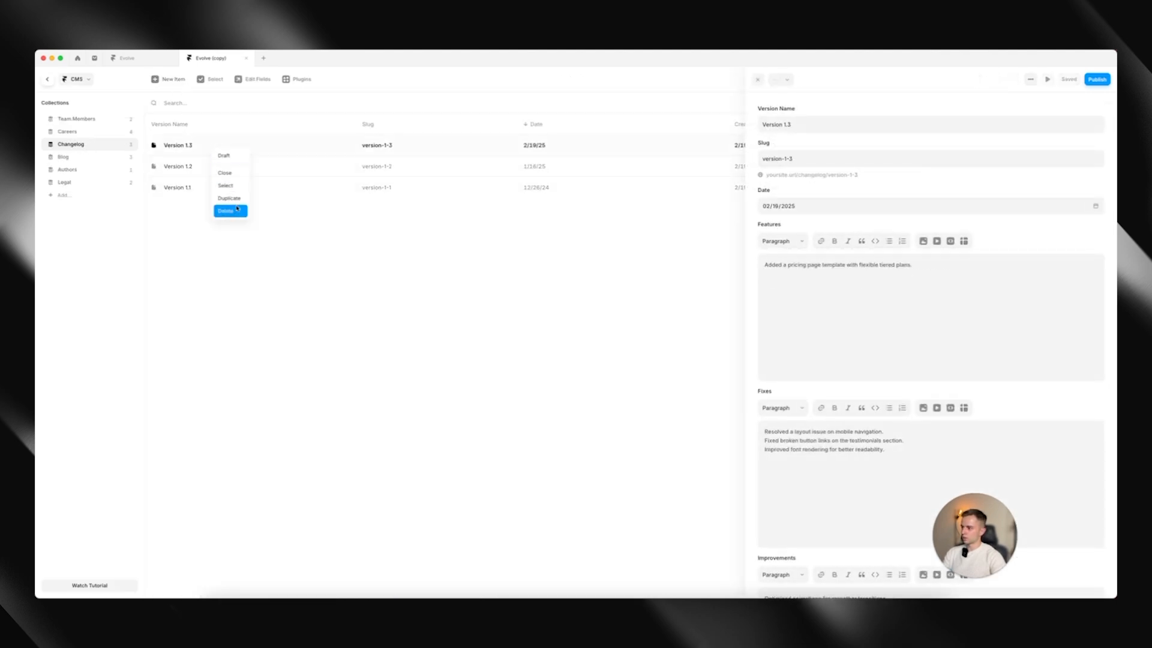
left_click(228, 208)
Change the Version 1.2 entry's version name to "Something Else" and check it on the /changelog page
left_click(219, 151)
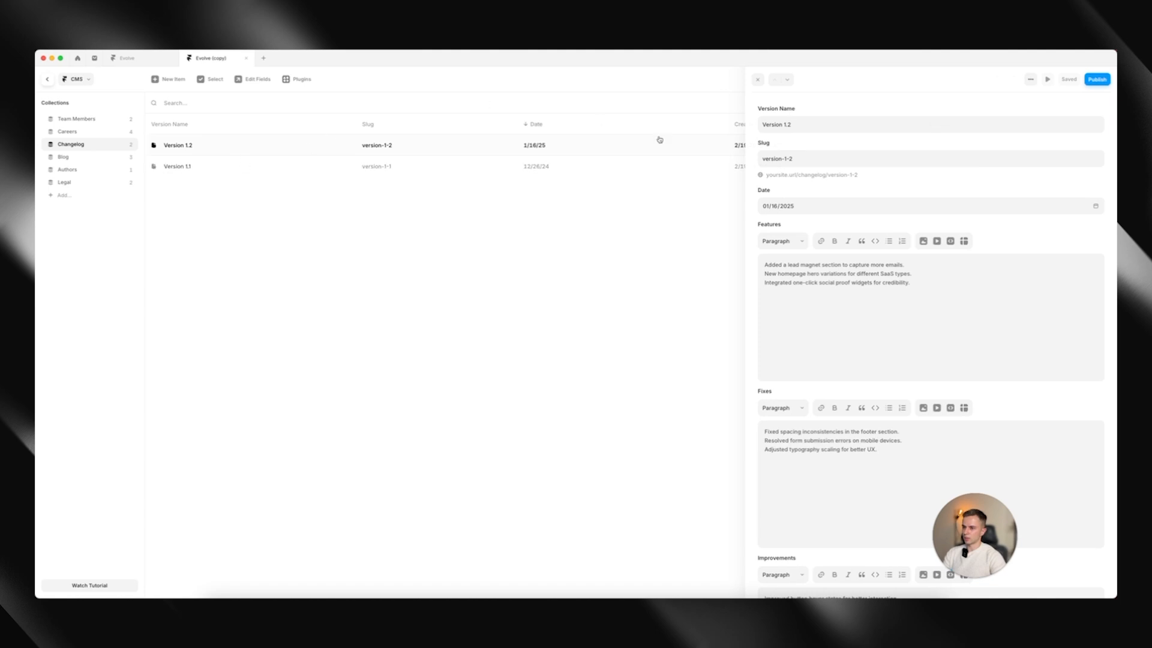
triple_click(838, 128)
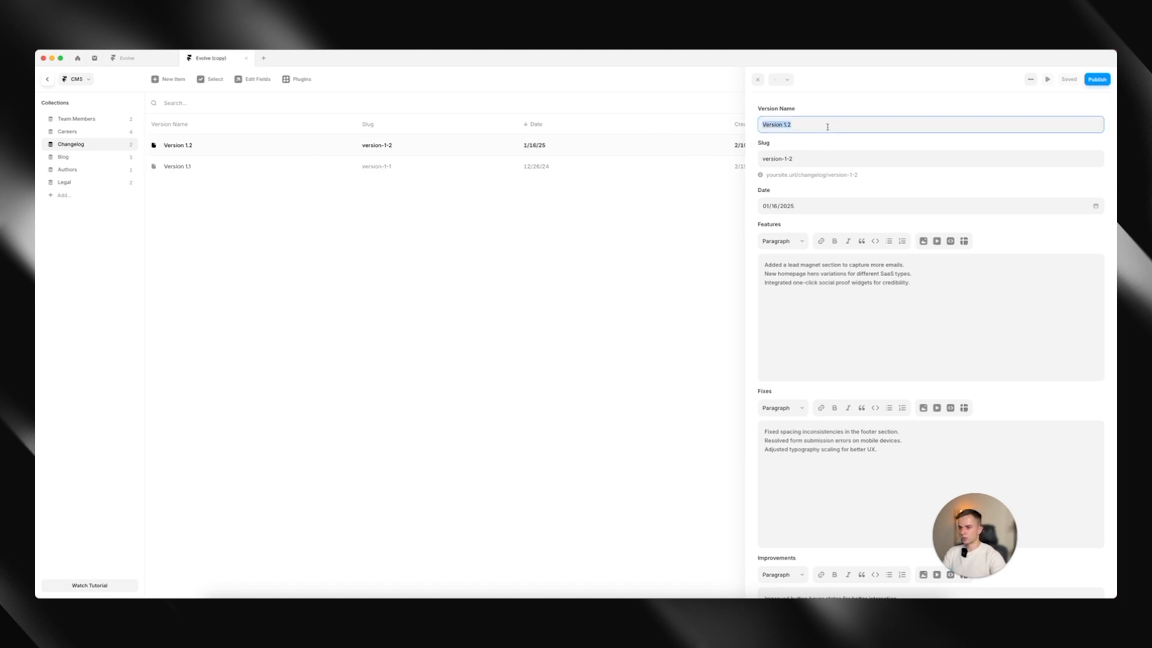
type("Something ")
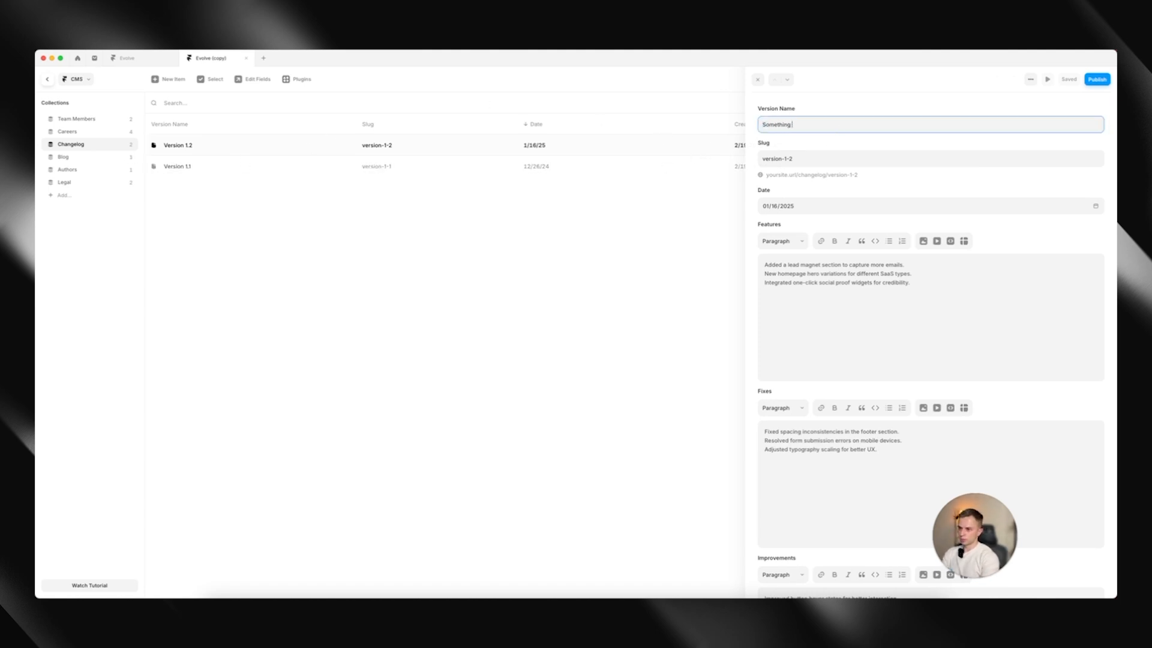
type("Else")
left_click(311, 324)
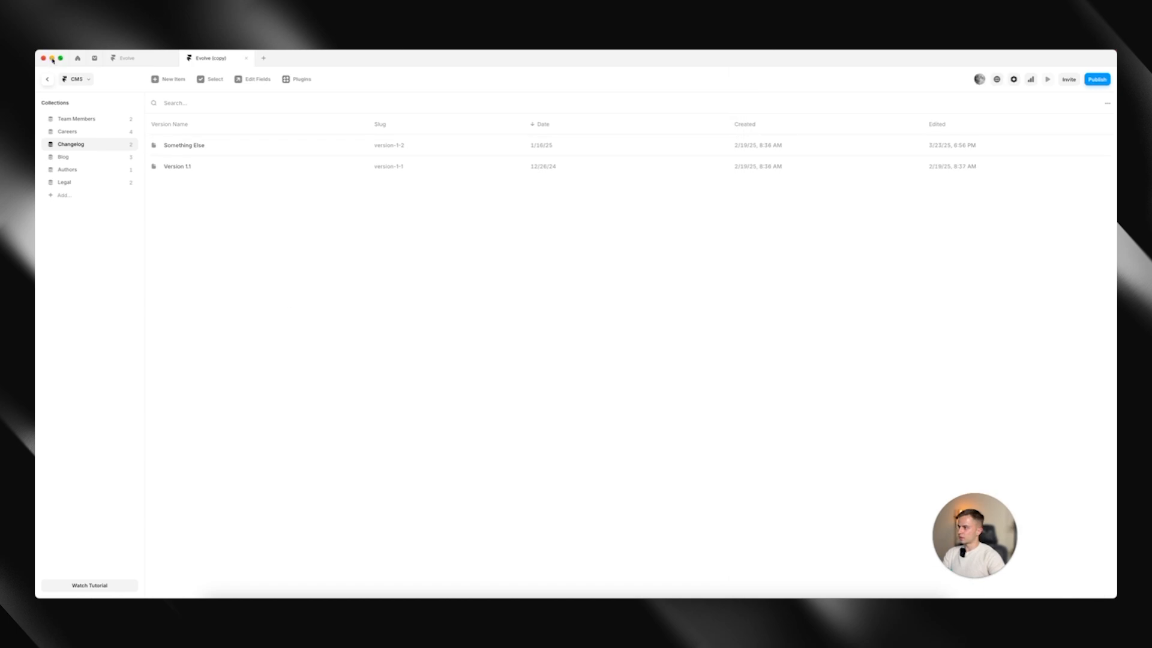
left_click(47, 81)
scroll(432, 287, "down", 2)
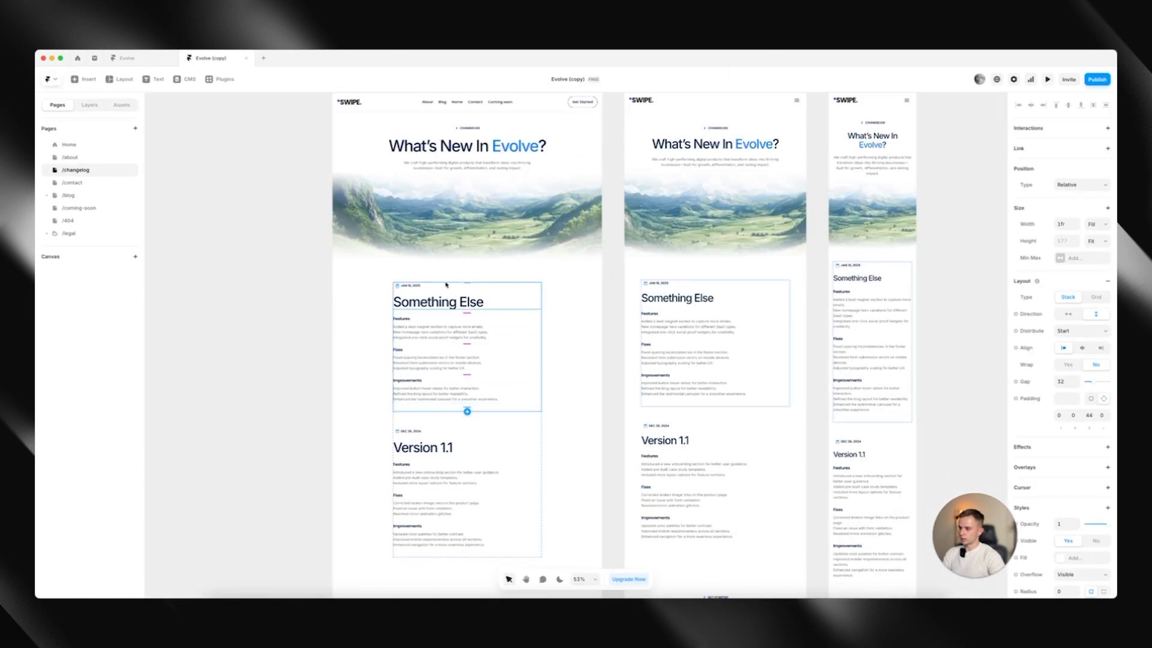
scroll(450, 282, "down", 10)
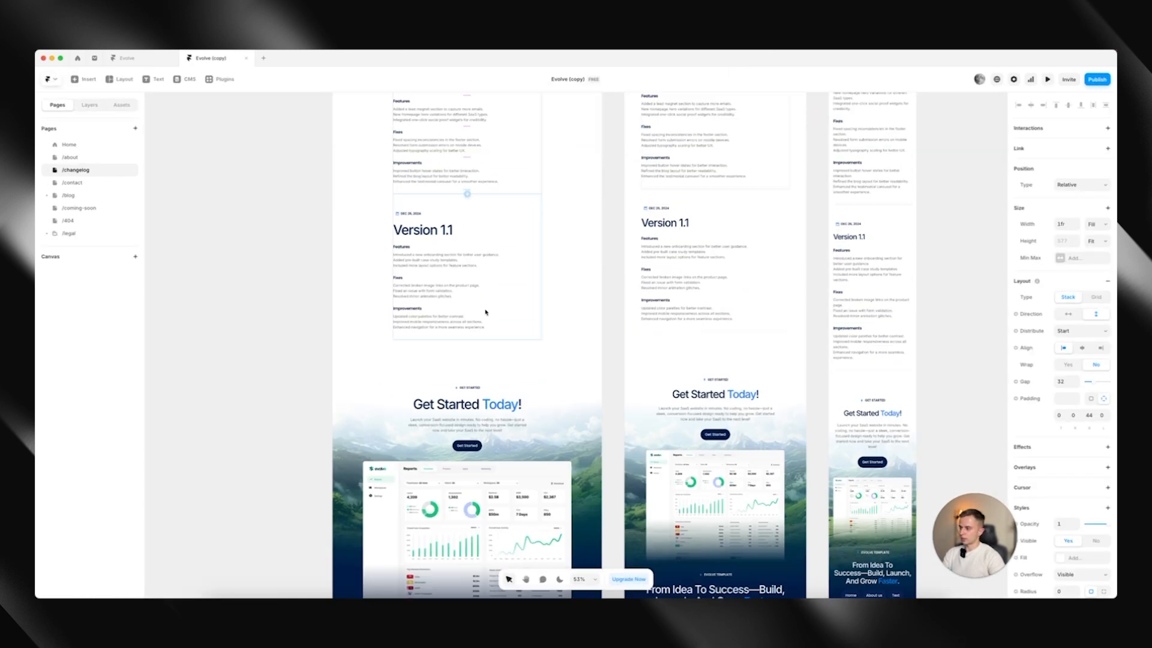
scroll(485, 311, "up", 14)
Select the form on the /contact page and look at its options for where submissions are sent
left_click(72, 182)
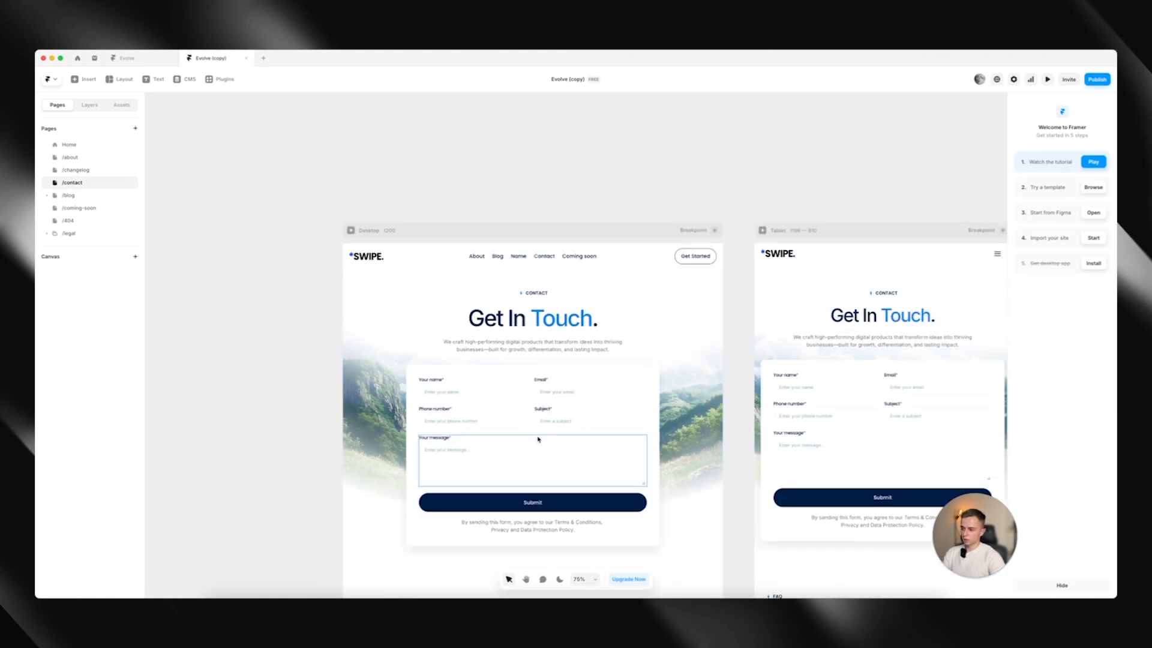
left_click(411, 474)
left_click(83, 108)
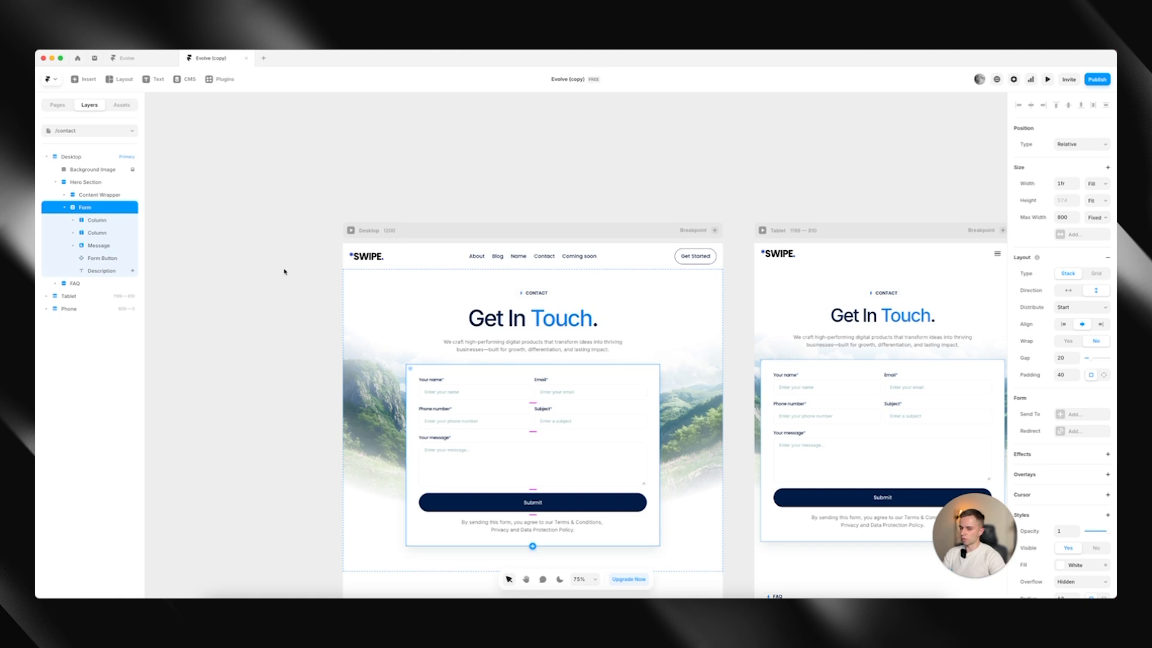
scroll(1082, 400, "down", 1)
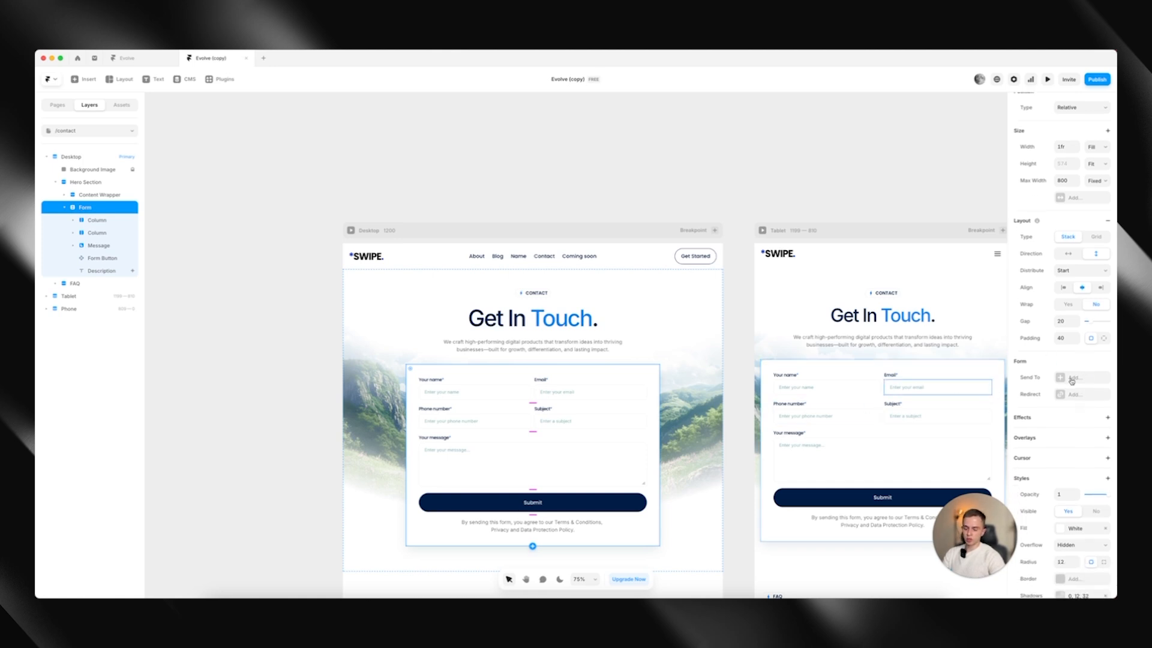
left_click(1071, 381)
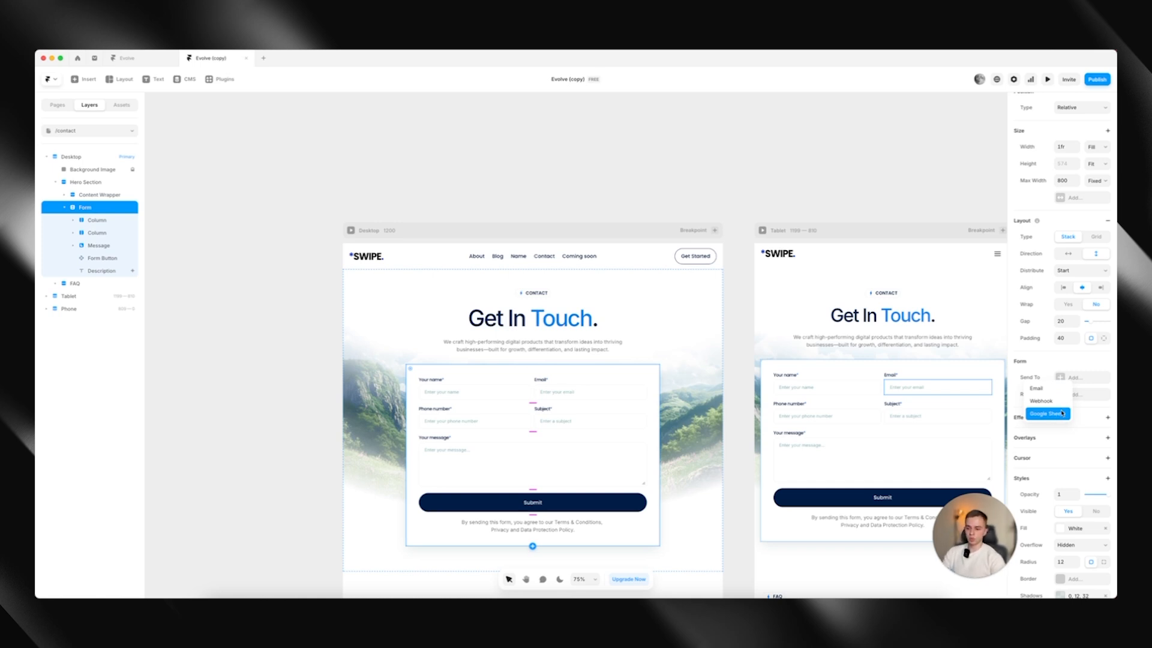
left_click(1087, 376)
Try redirecting the contact form to /contact on success, and remove that redirect
left_click(1087, 394)
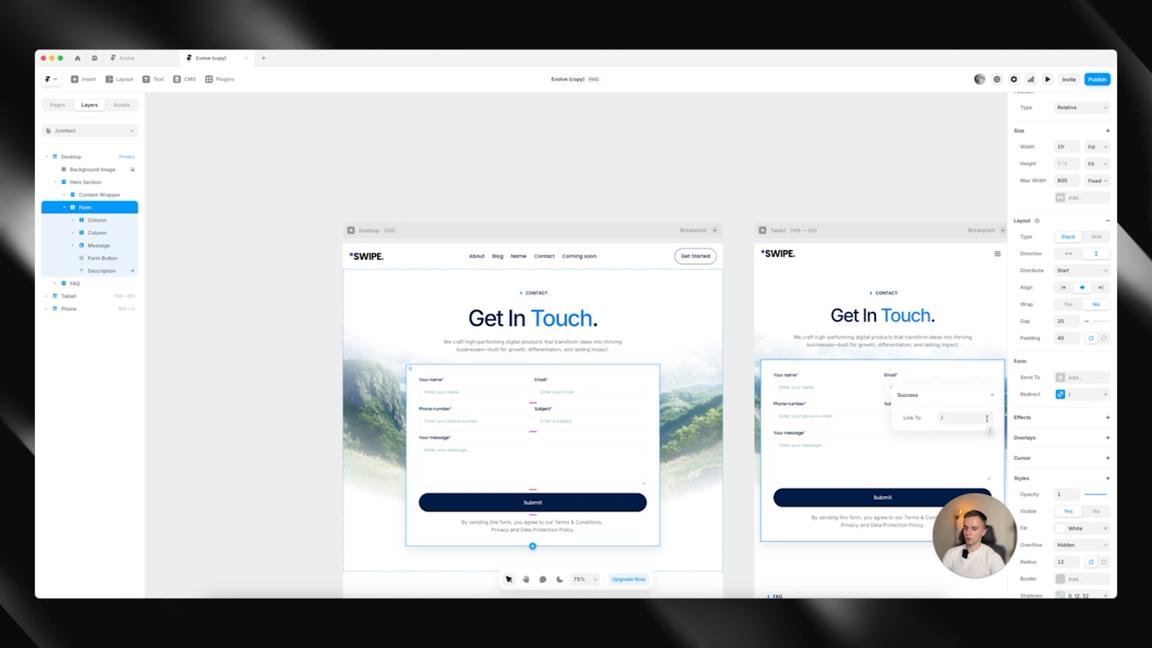
left_click(986, 418)
left_click(957, 459)
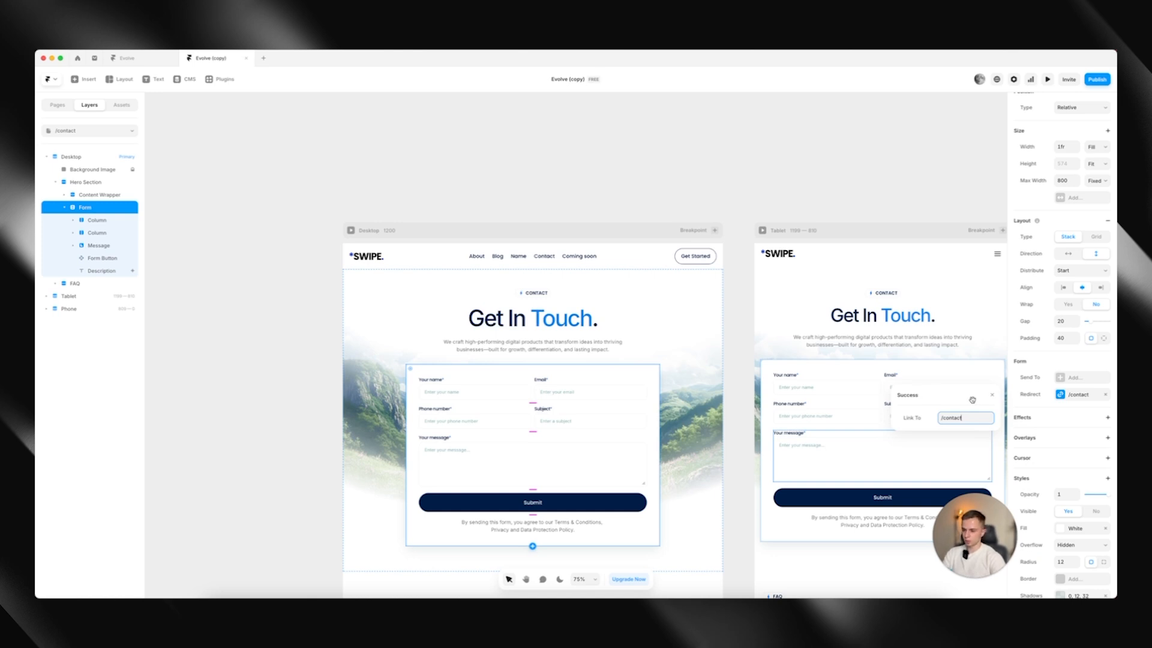
left_click(992, 395)
left_click(1105, 392)
Duplicate the contact form row that holds the Phone number and Subject fields
scroll(672, 360, "down", 4)
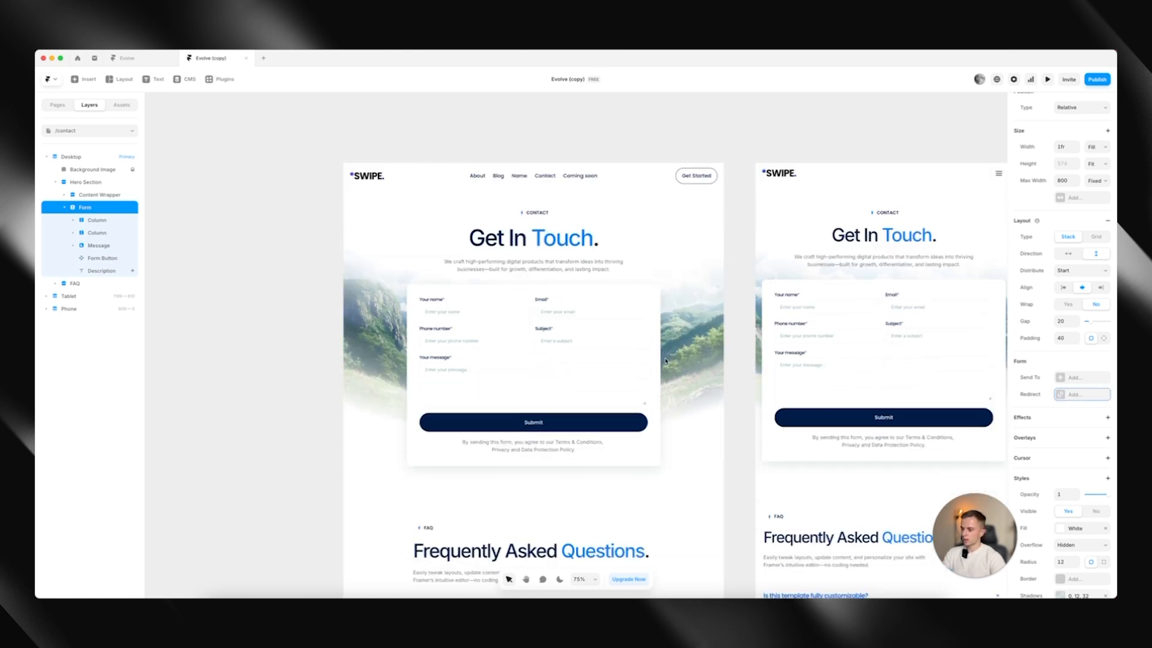
left_click(523, 300)
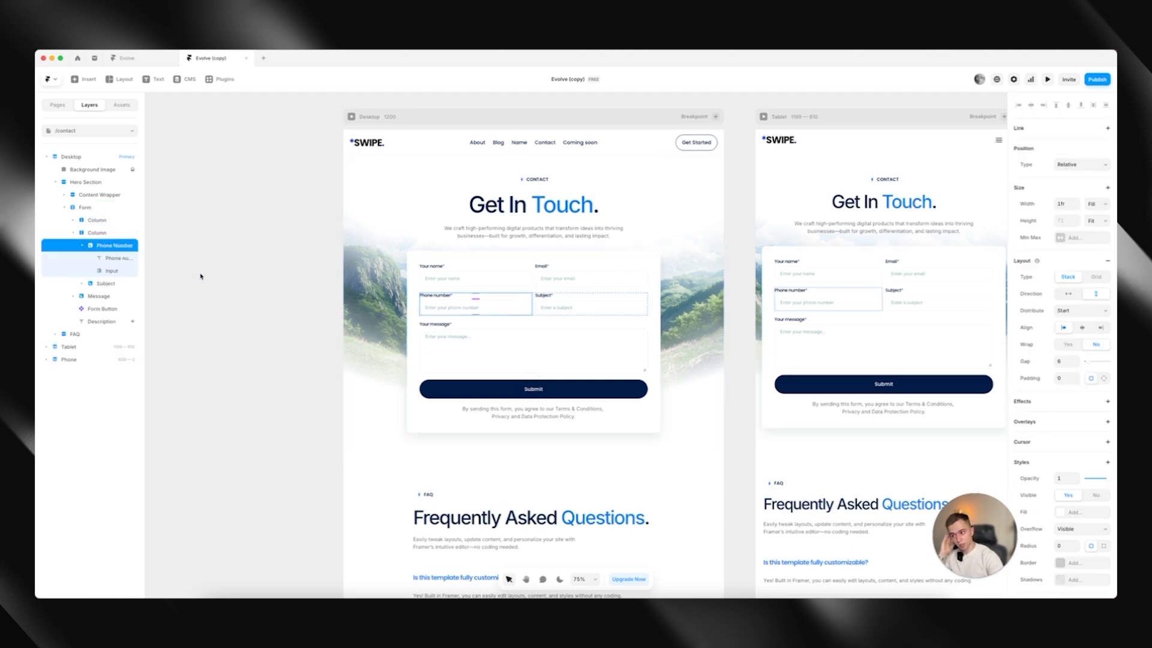
left_click(91, 232)
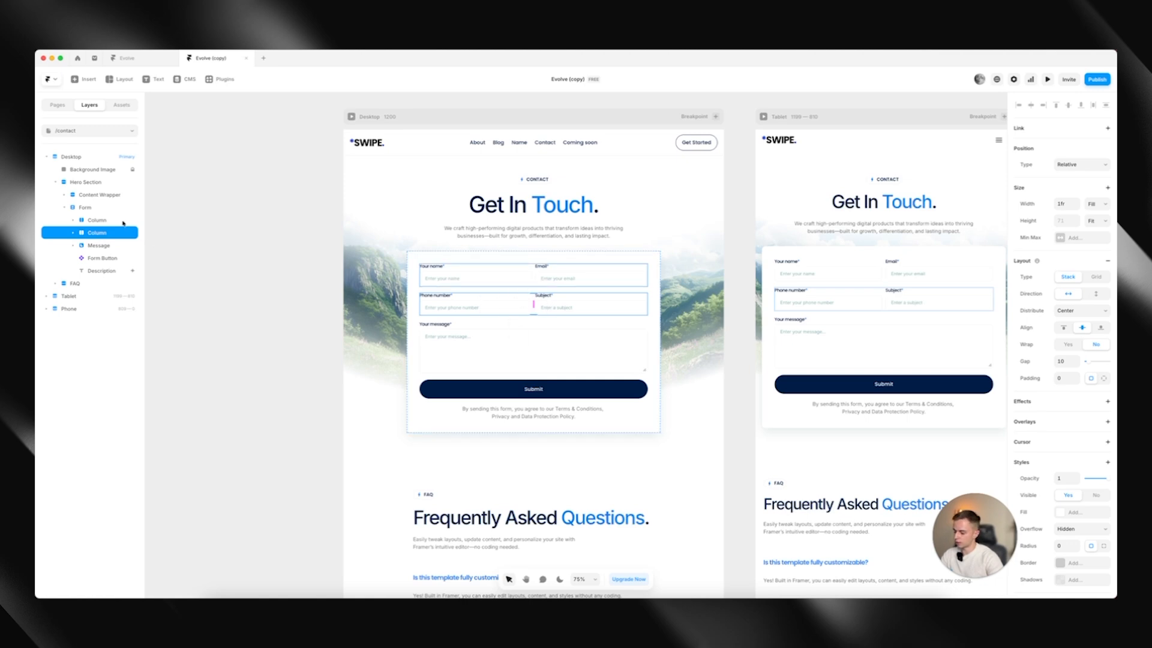
key("ctrl+d")
left_click(327, 334)
Delete the Subject field from the duplicated form row
scroll(539, 330, "up", 1)
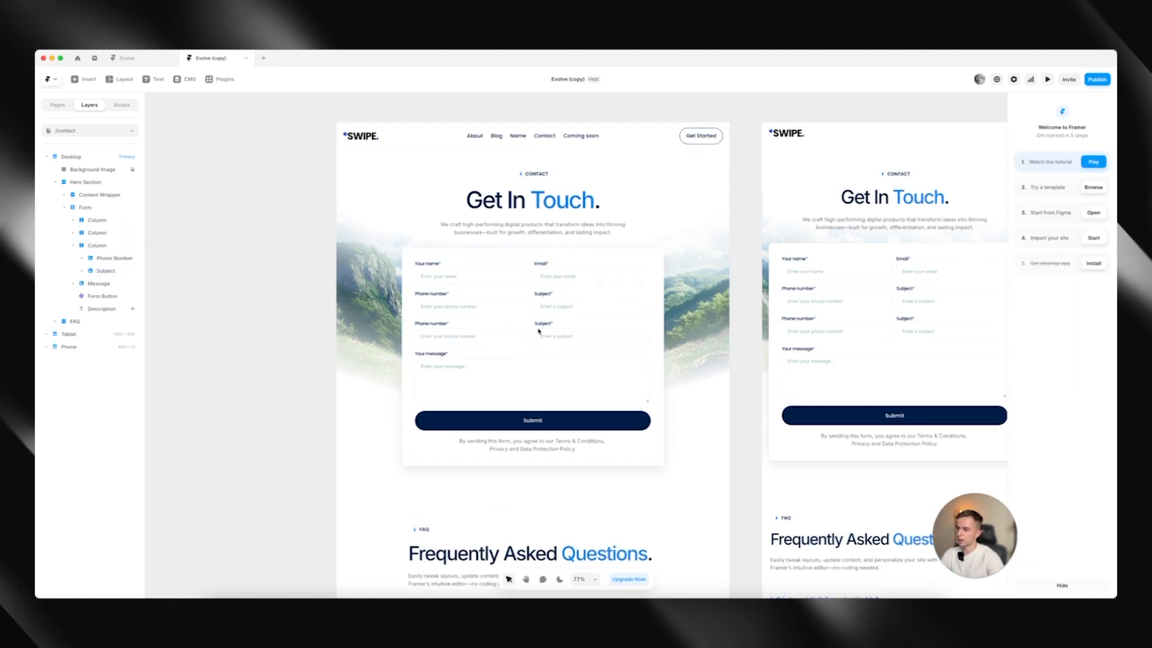
scroll(539, 330, "up", 5)
left_click(547, 328)
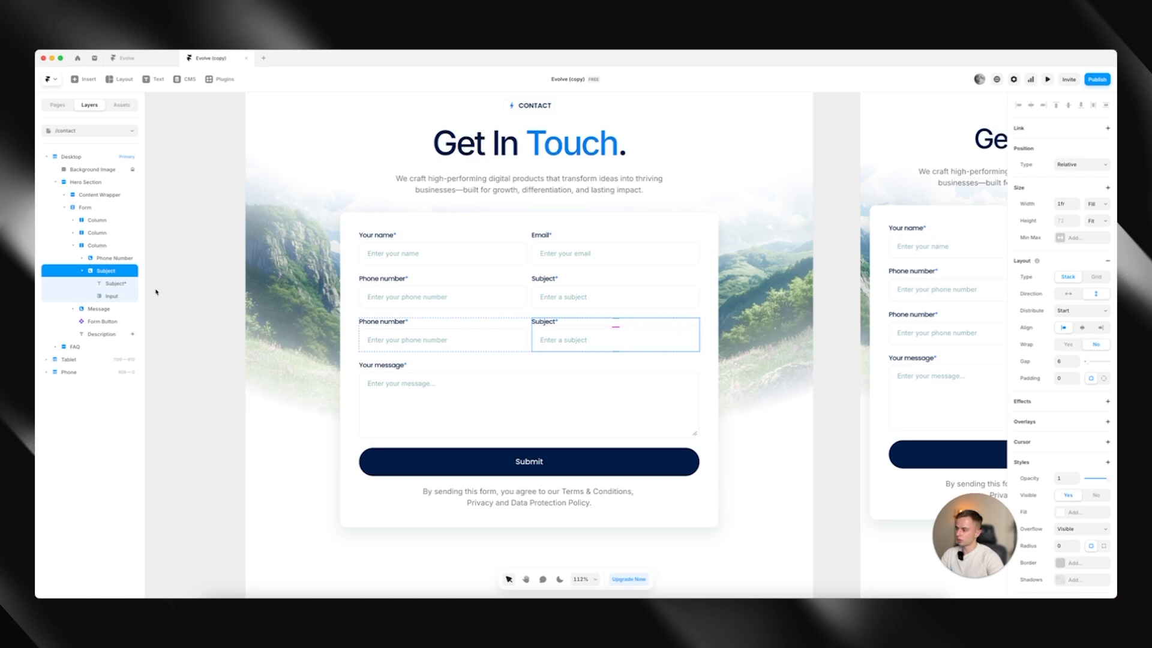
key("Delete")
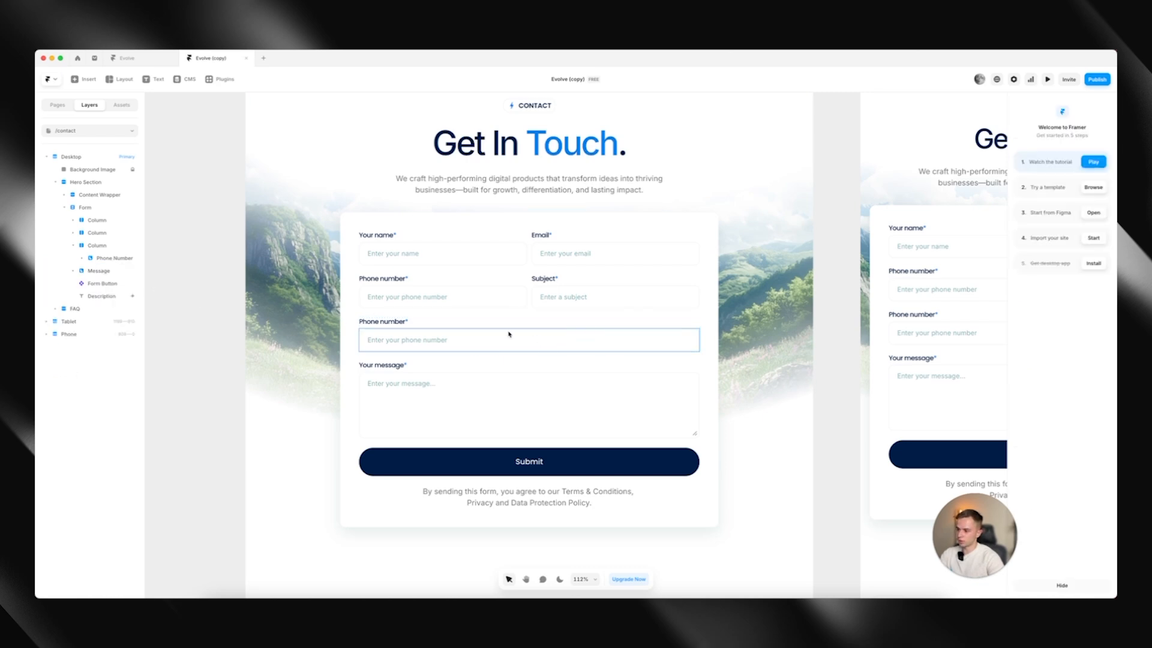
Change the duplicated phone field's label to "Text*" and set its input type to Text
double_click(368, 321)
key("super+a")
type("Text")
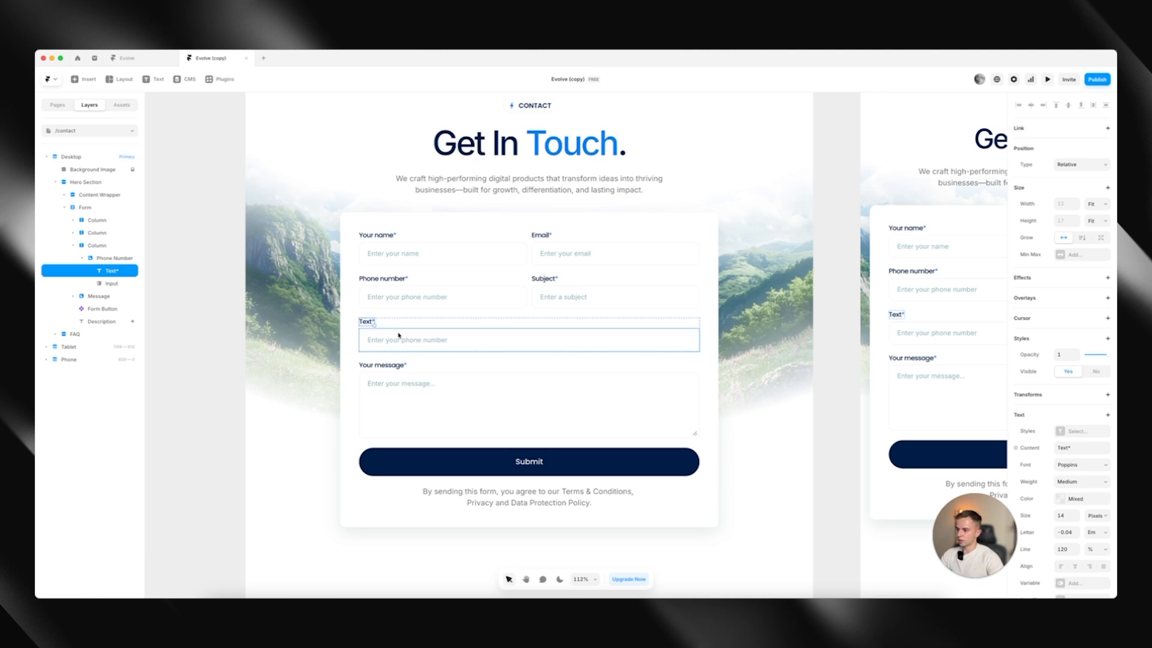
left_click(400, 340)
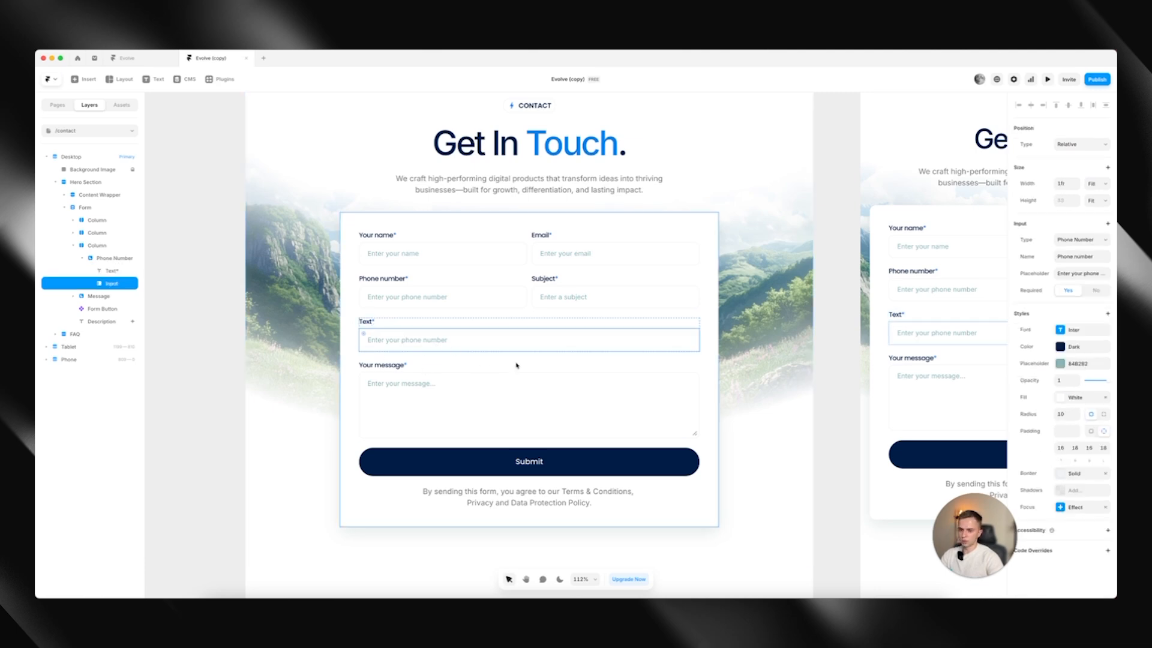
left_click(1080, 240)
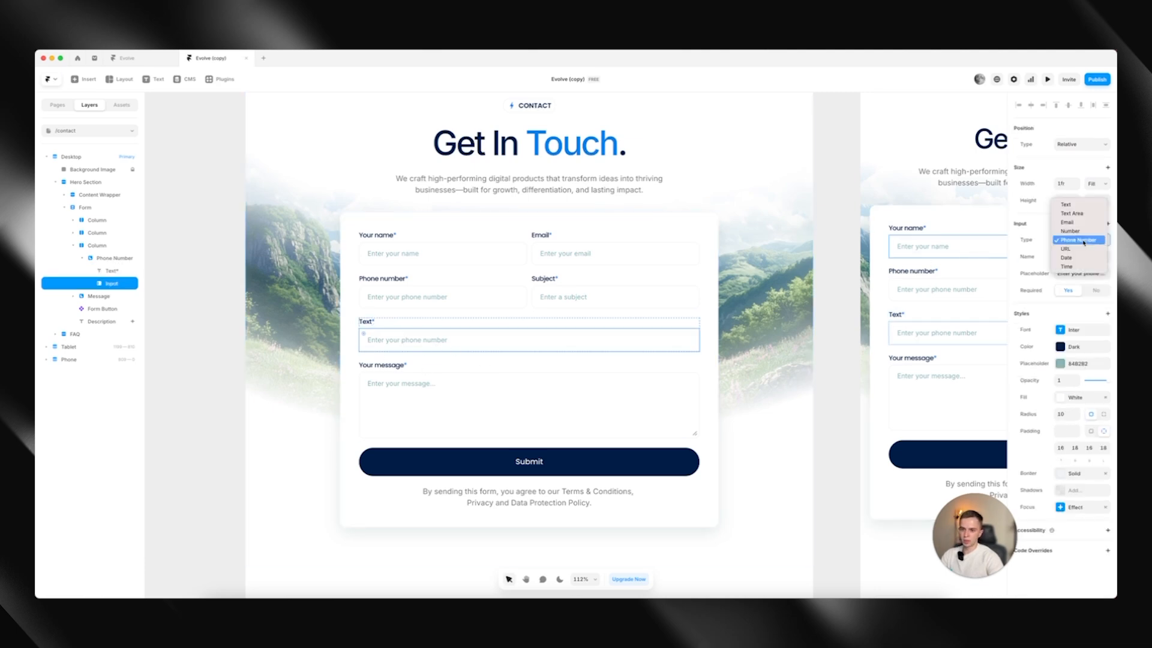
left_click(1071, 205)
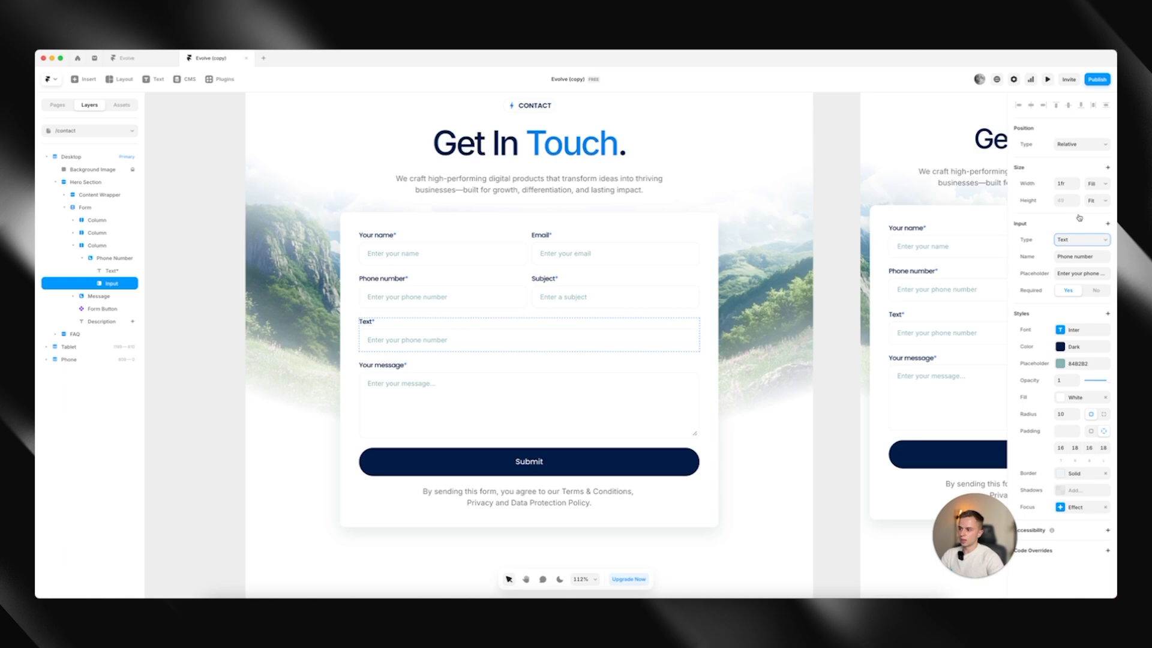
Name the new text input "Subject" and set its placeholder to "Enter your subject"
left_click(1083, 257)
type("Subject")
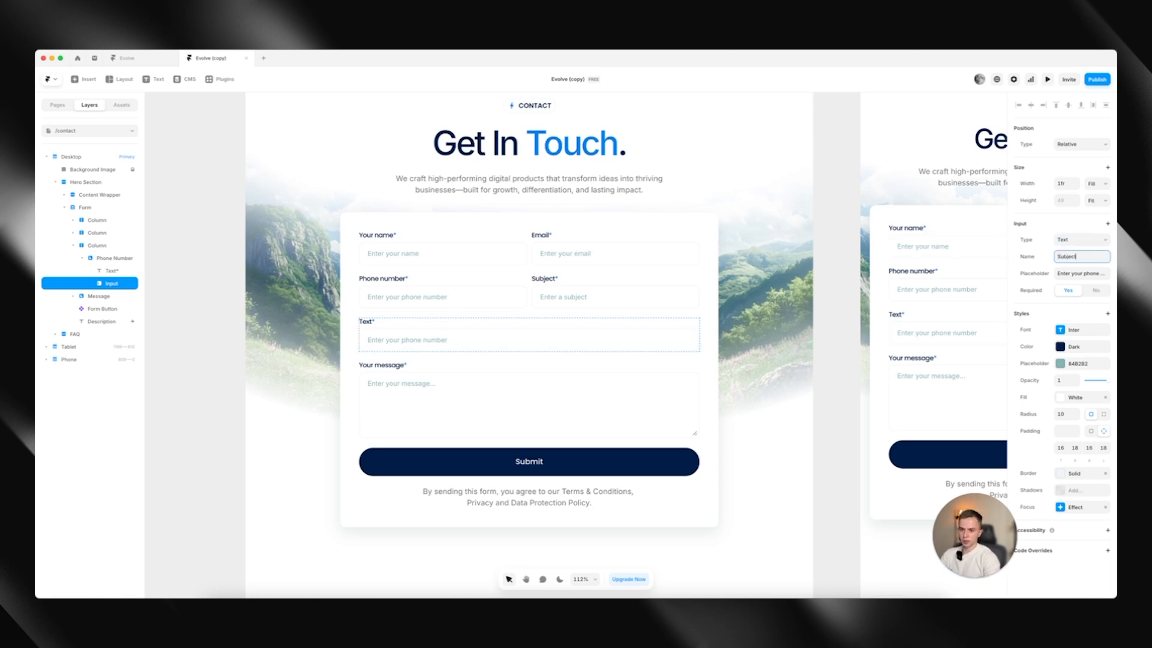
key("Tab")
type("Enter y")
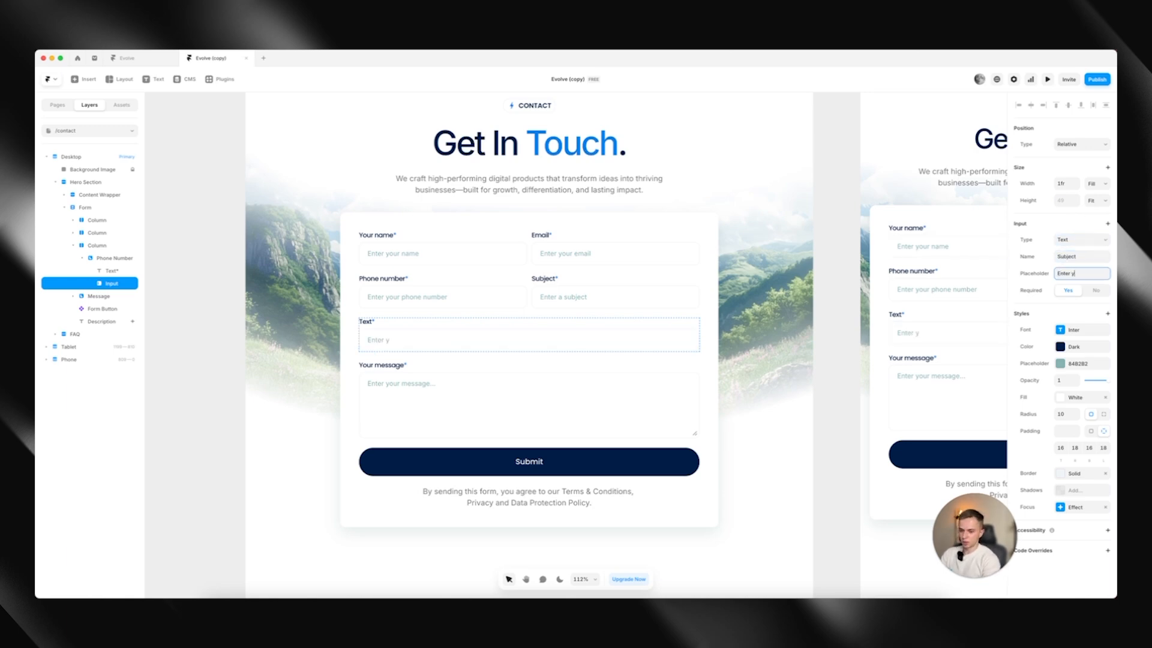
left_click(1095, 290)
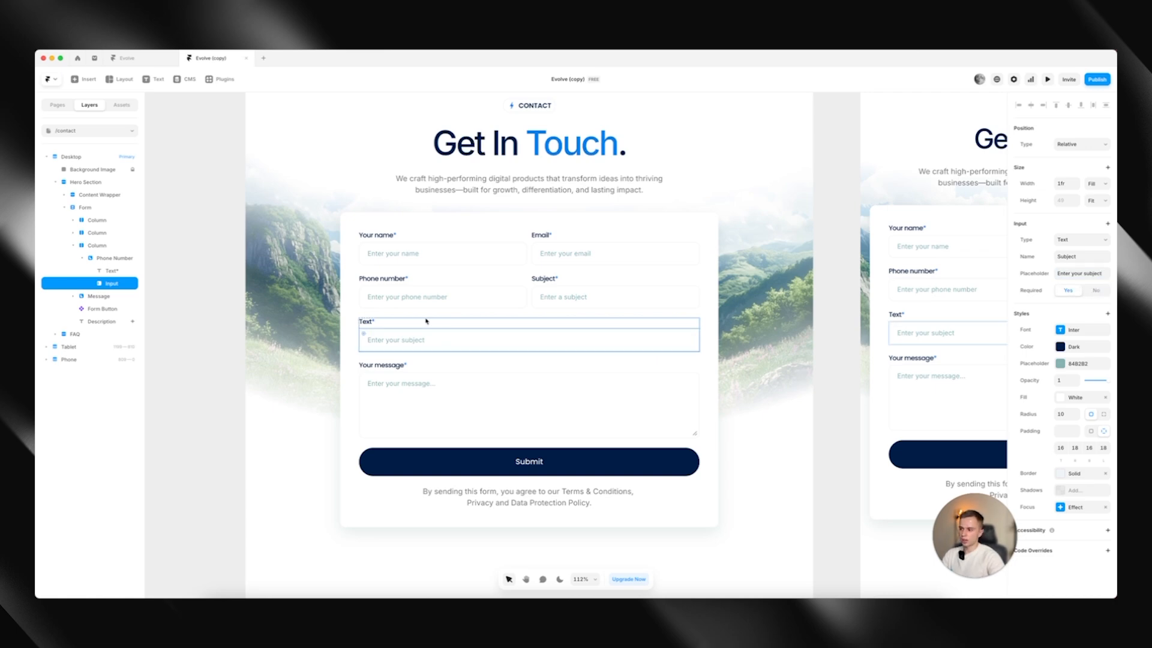
Remove the asterisk from the new field's "Text" label and check the form across breakpoints
double_click(367, 321)
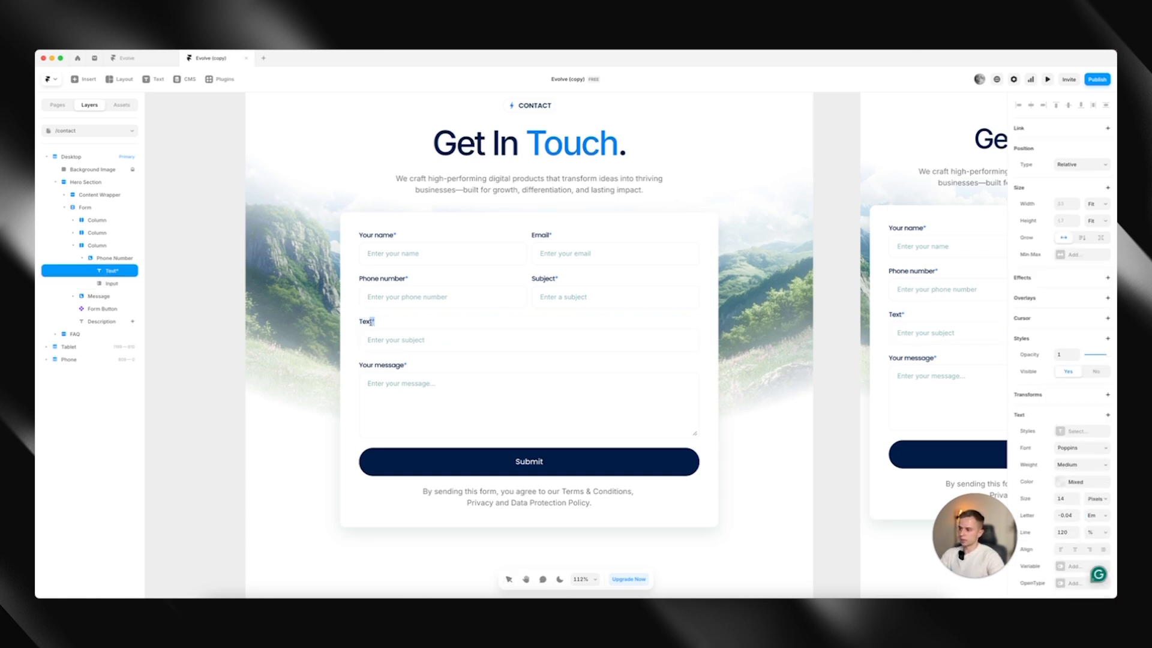
left_click(242, 373)
left_click(242, 373)
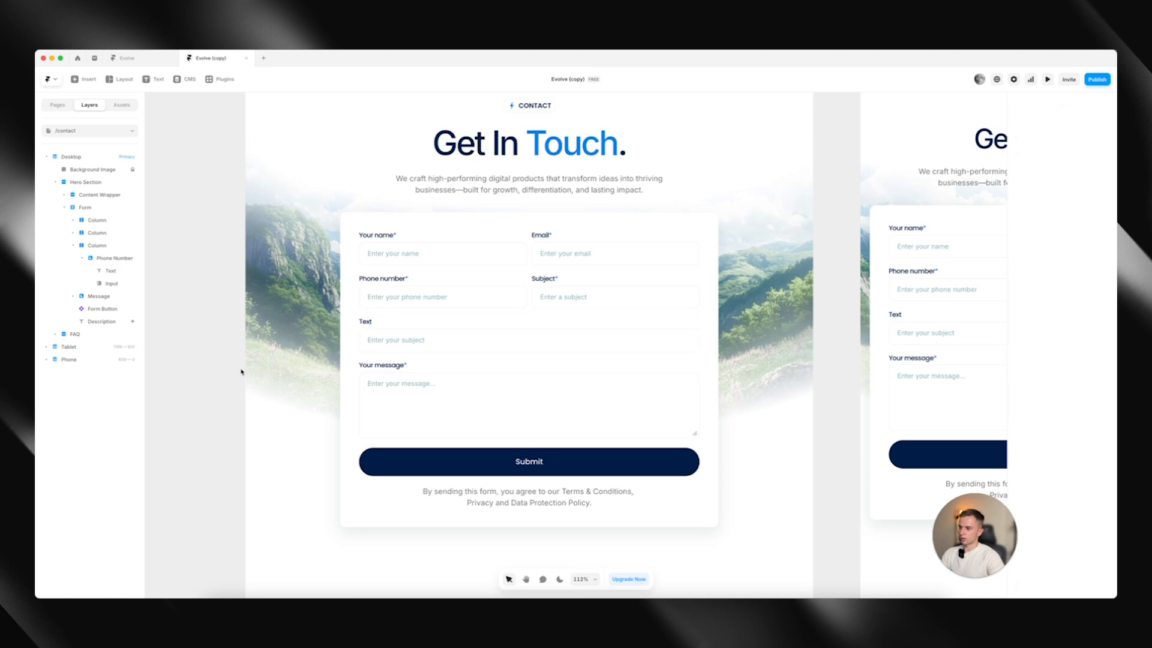
scroll(361, 376, "up", 1)
scroll(362, 377, "down", 5)
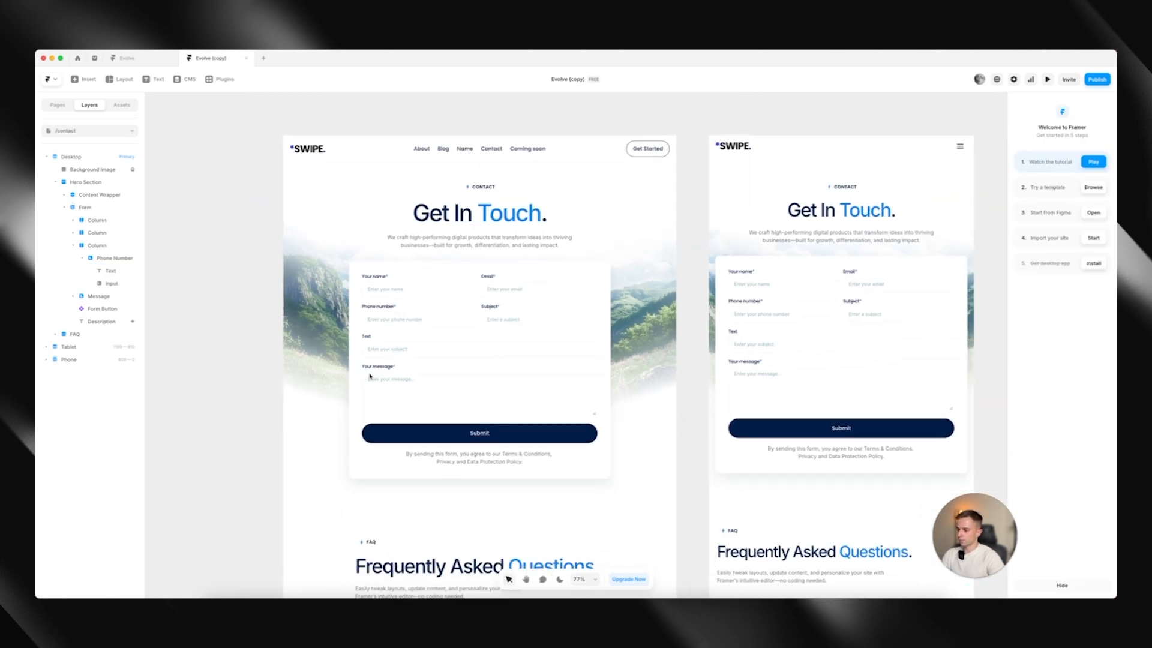
Go to the /blog page and open the "5 Common SaaS Website Mistakes (And How to Fix Them)" entry in the CMS
left_click(57, 105)
left_click(85, 194)
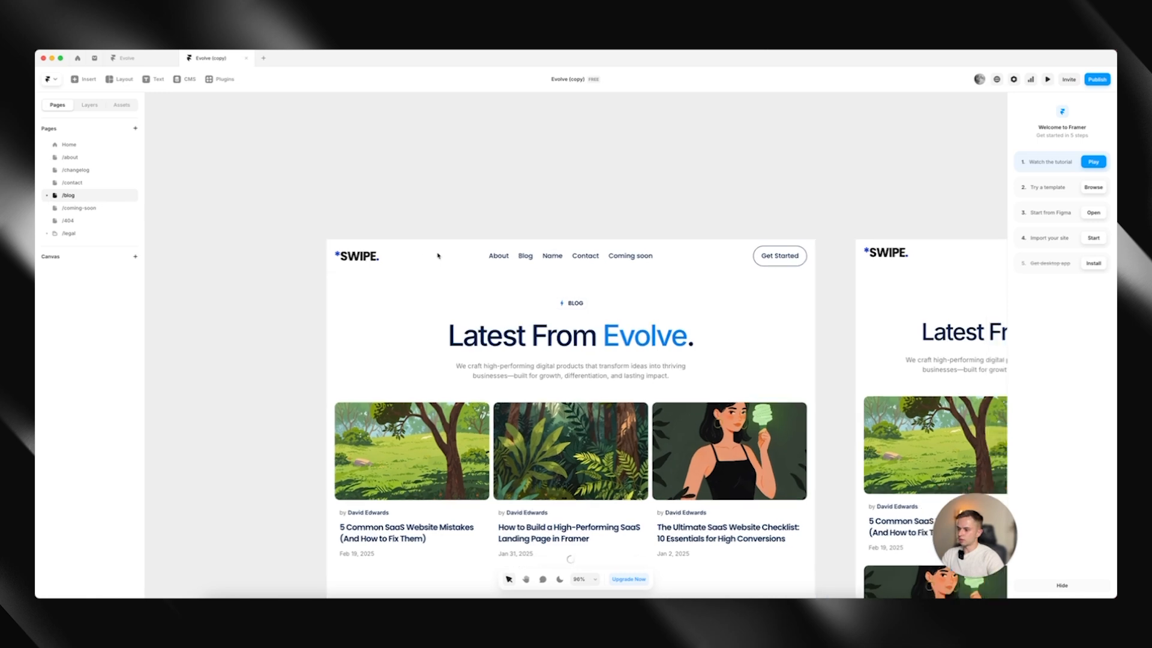
left_click(188, 79)
left_click(252, 145)
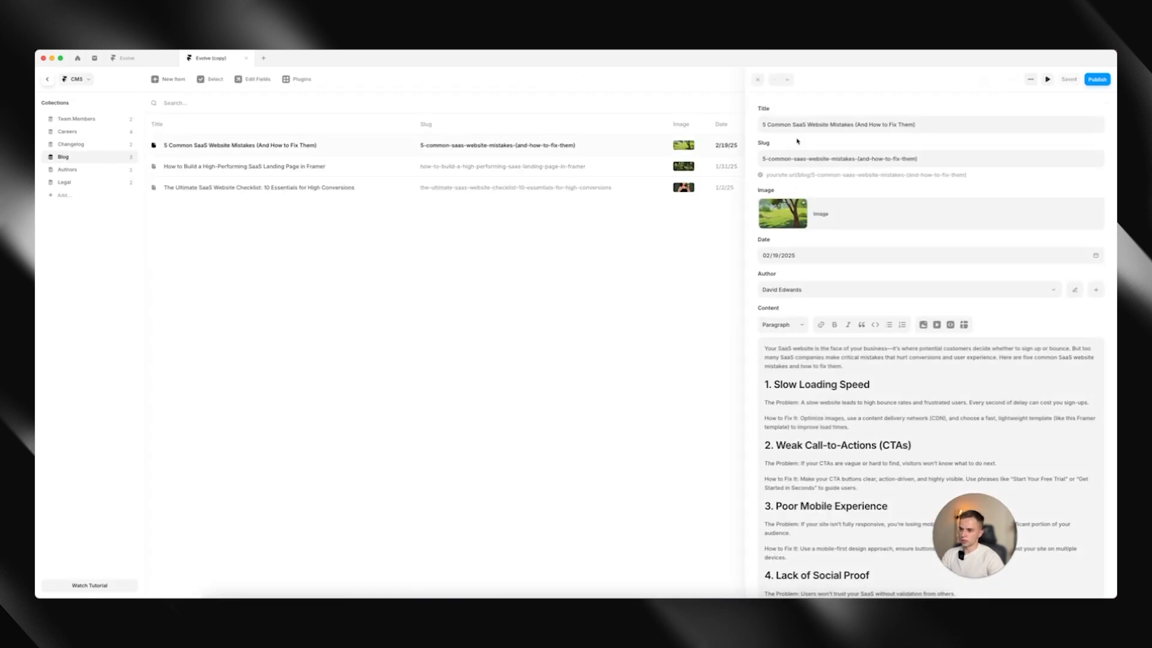
Format the "How to Fix It" paragraph under "1. Slow Loading Speed" as a block quote
scroll(834, 323, "down", 3)
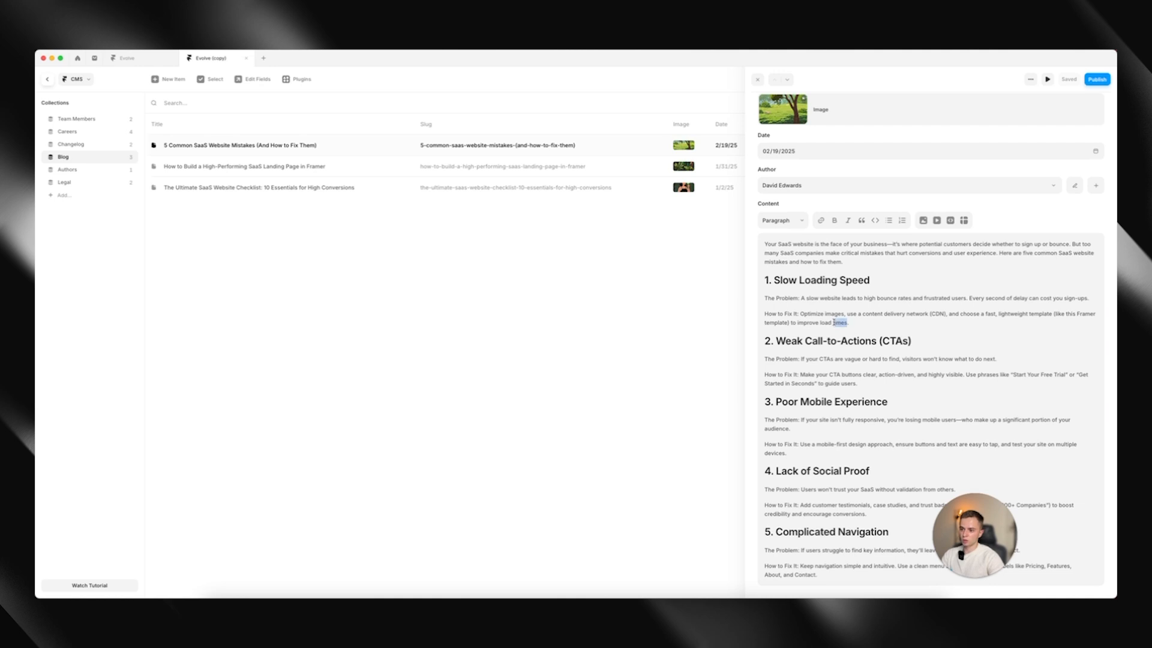
left_click_drag(834, 323, 763, 313)
left_click(775, 224)
left_click(871, 318)
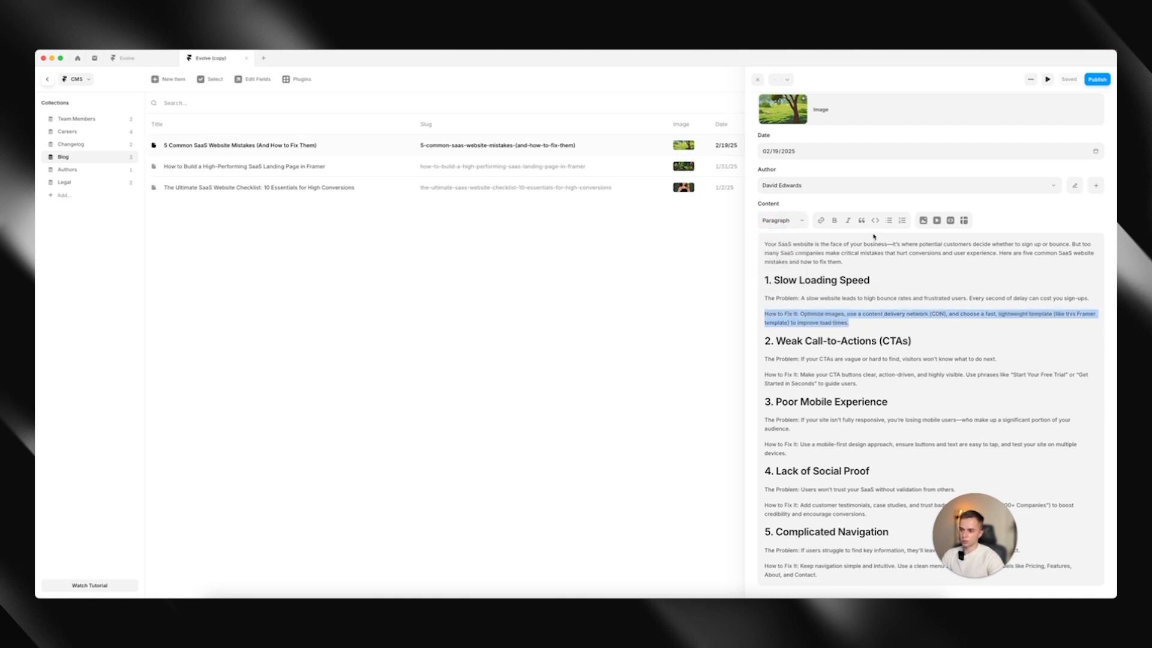
left_click(861, 220)
left_click(880, 325)
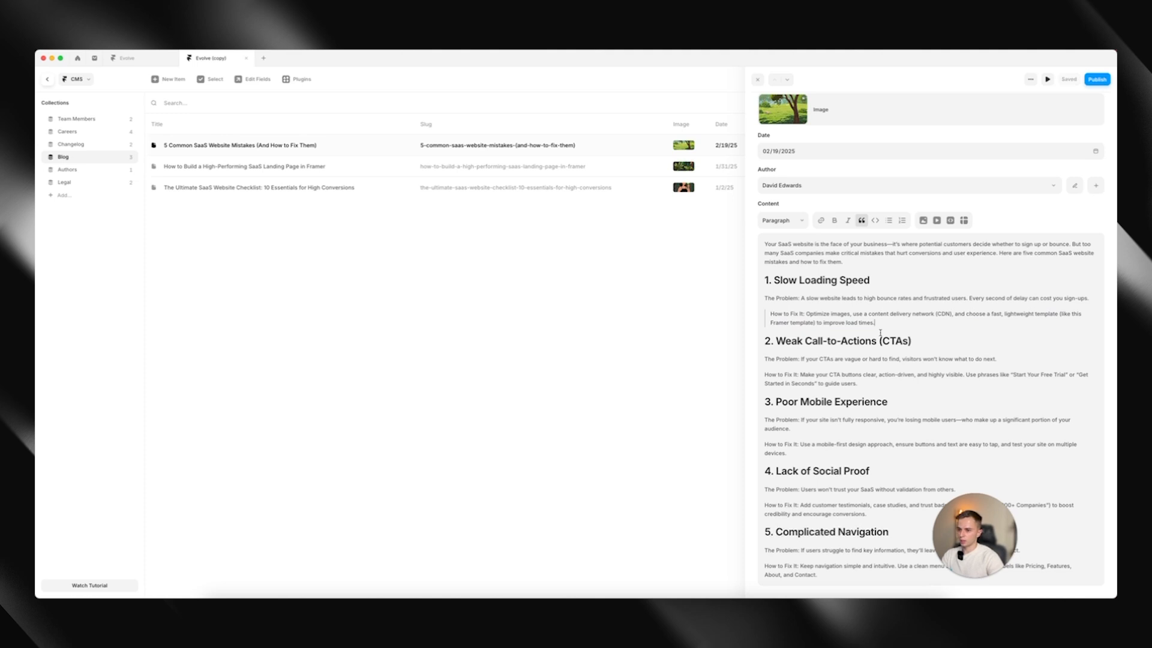
Add an empty line after the block quote and insert a video there, above "2. Weak Call-to-Actions (CTAs)"
key("Right")
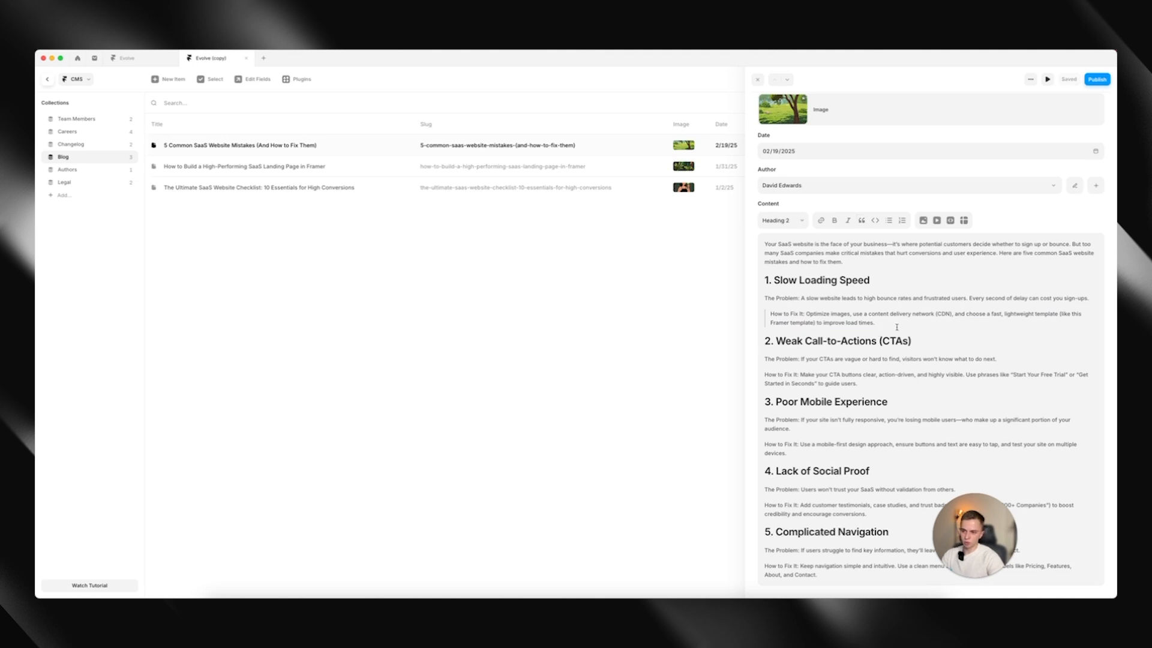
key("Left")
key("Return")
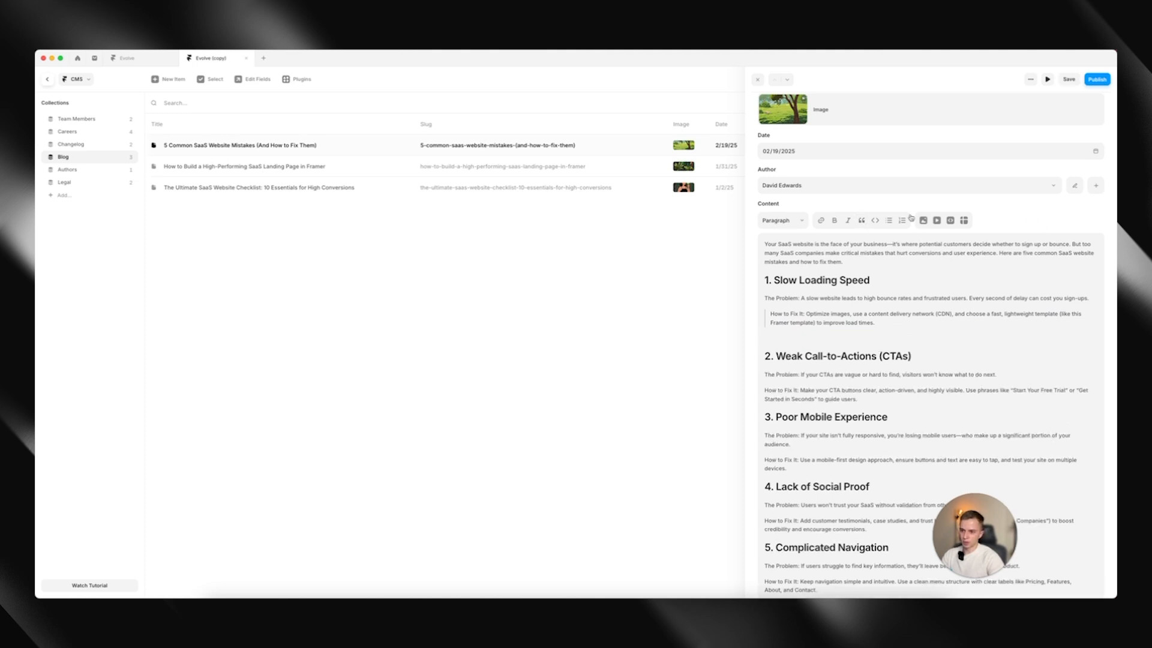
left_click(936, 221)
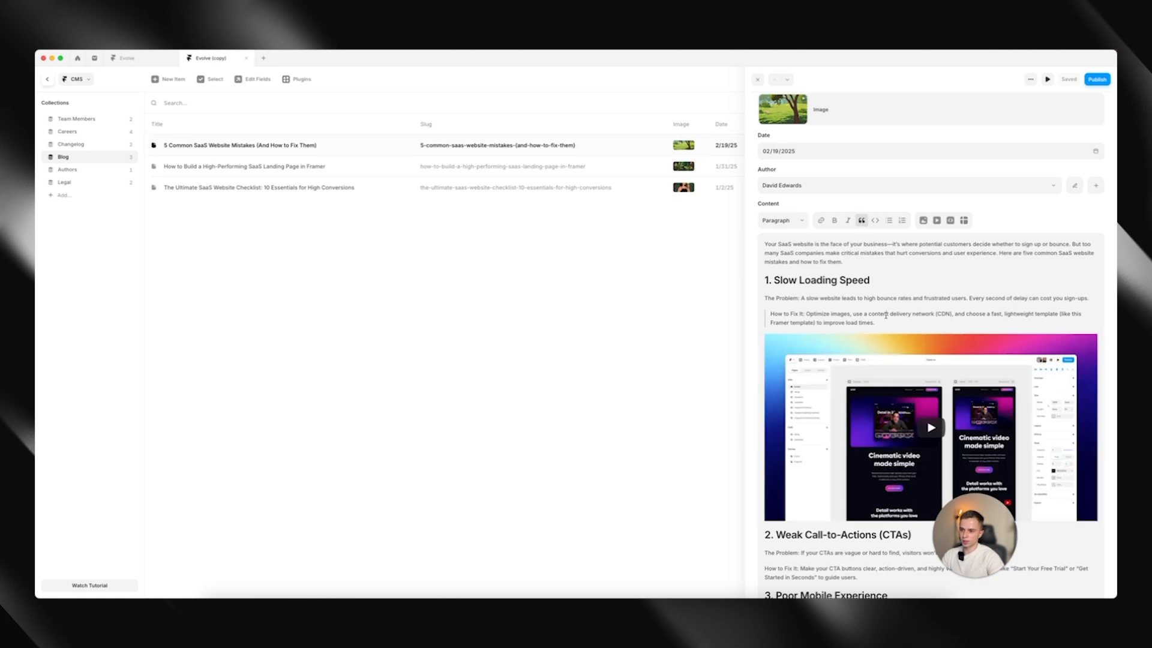
Leave the CMS and check the quote and video on the Blog detail page
left_click(45, 81)
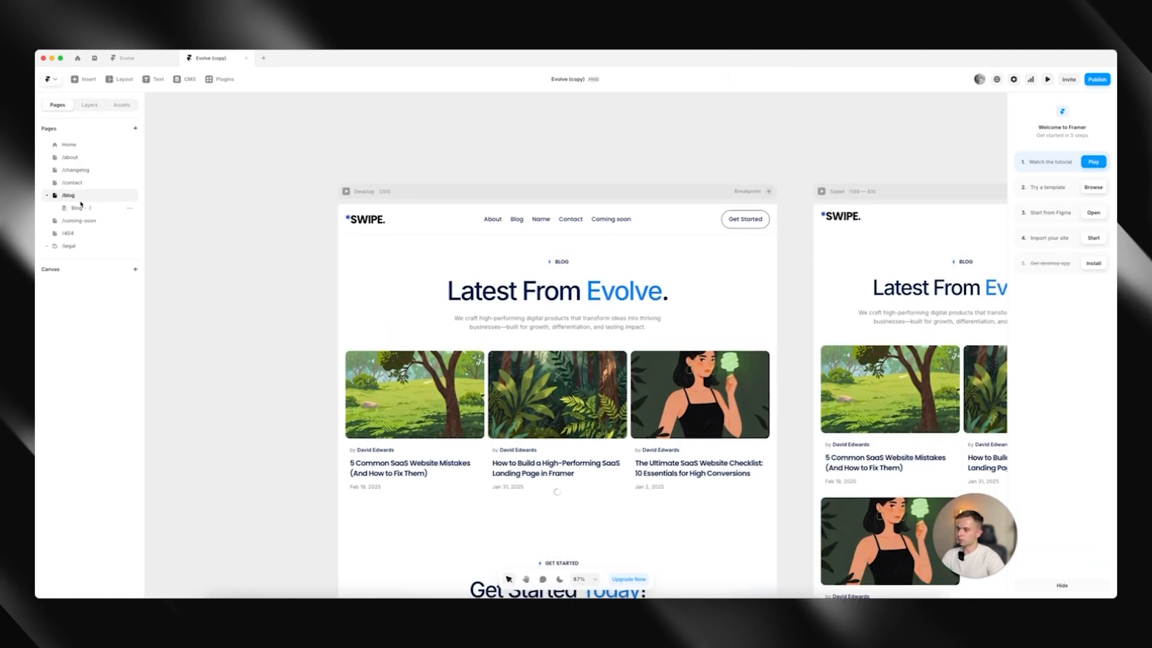
left_click(84, 209)
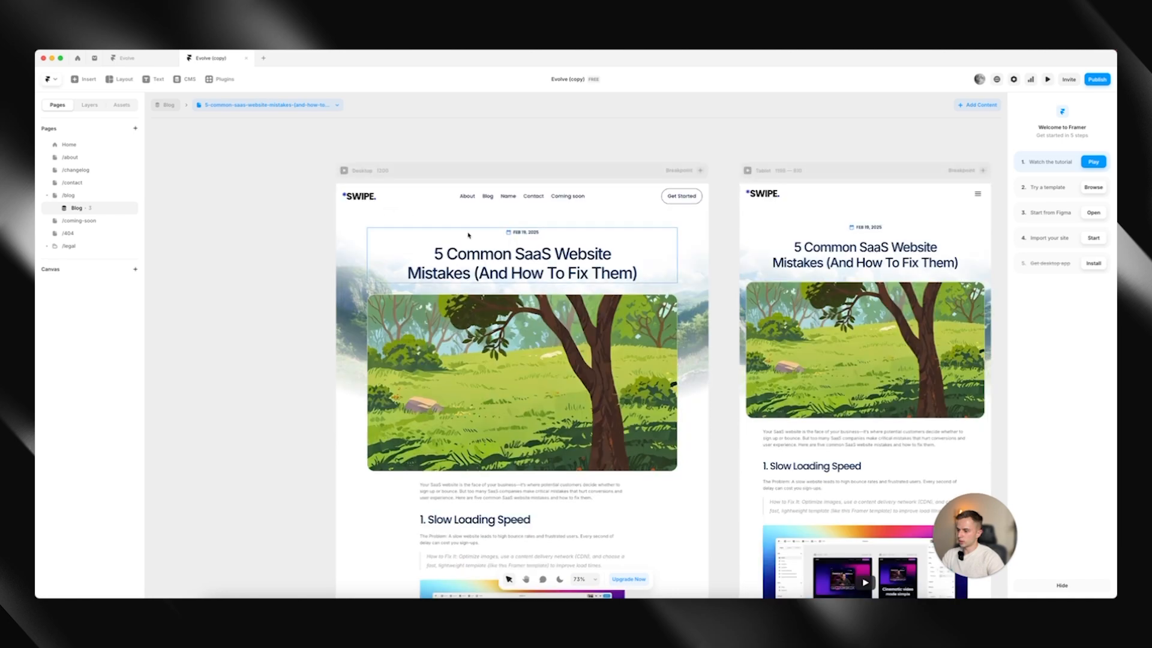
scroll(517, 286, "down", 1)
scroll(492, 451, "up", 5)
scroll(503, 270, "down", 3)
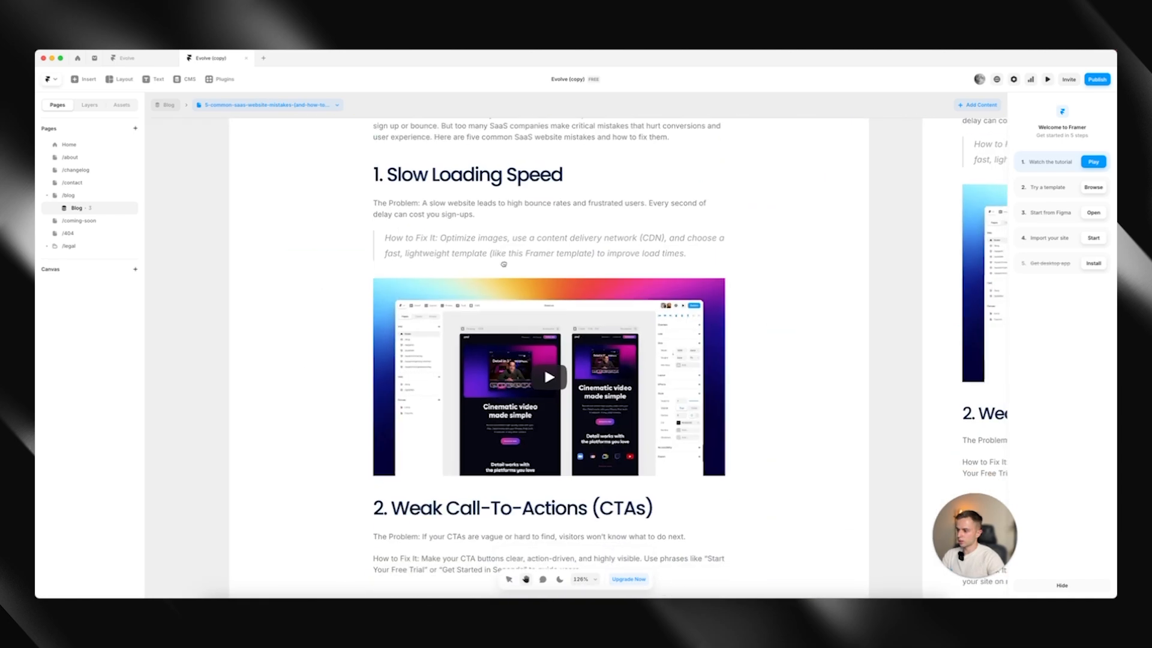
scroll(522, 309, "down", 5)
scroll(522, 309, "up", 3)
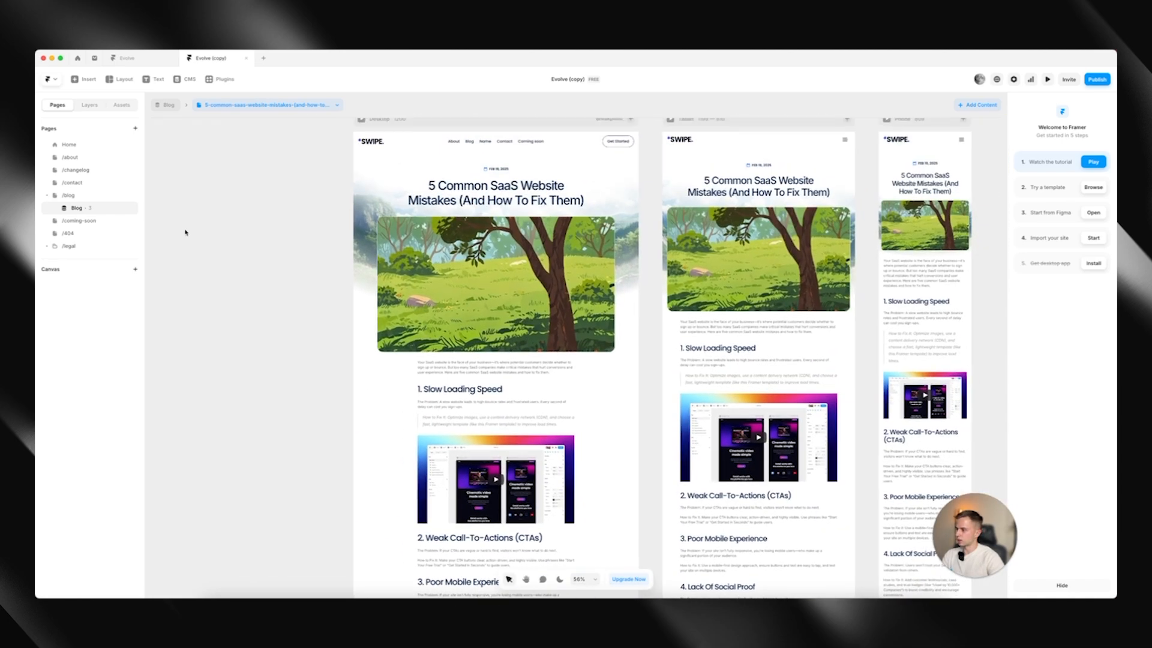
Open the /coming-soon page and select the background image layer of its Desktop breakpoint
left_click(96, 221)
scroll(393, 231, "down", 3)
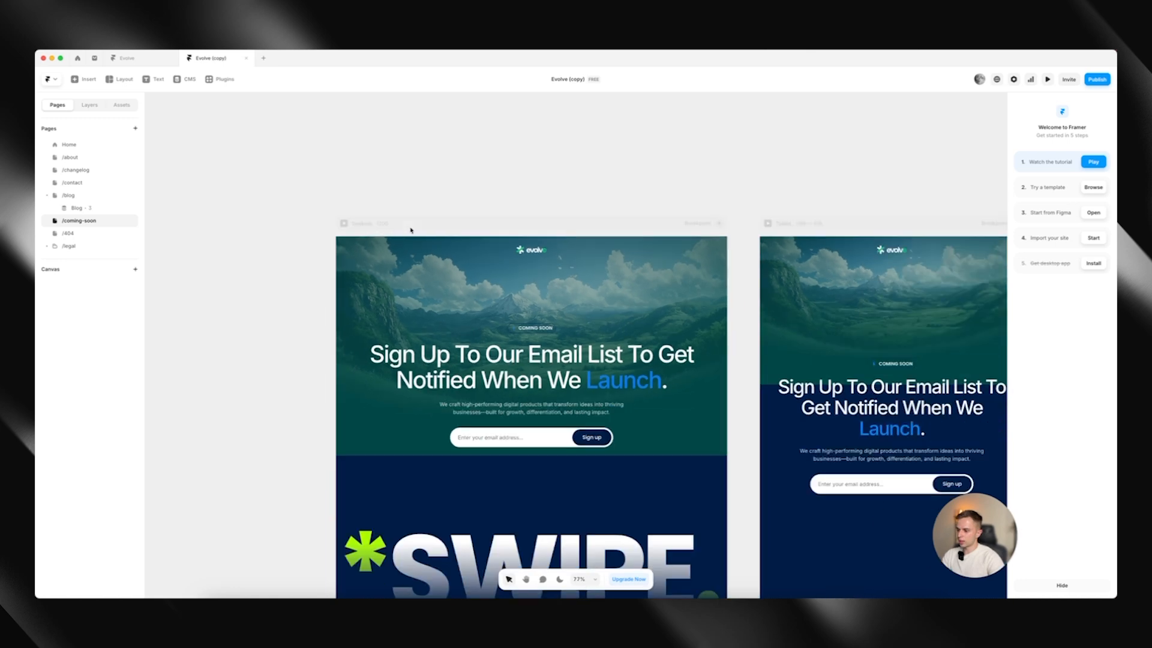
left_click(509, 290)
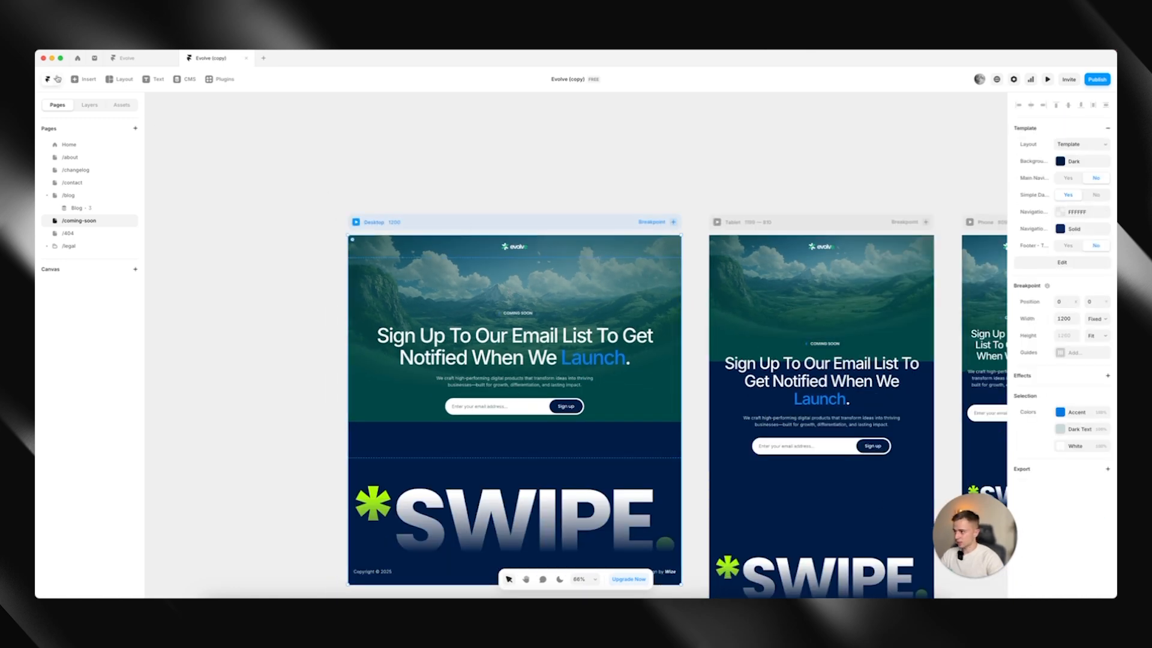
left_click(89, 105)
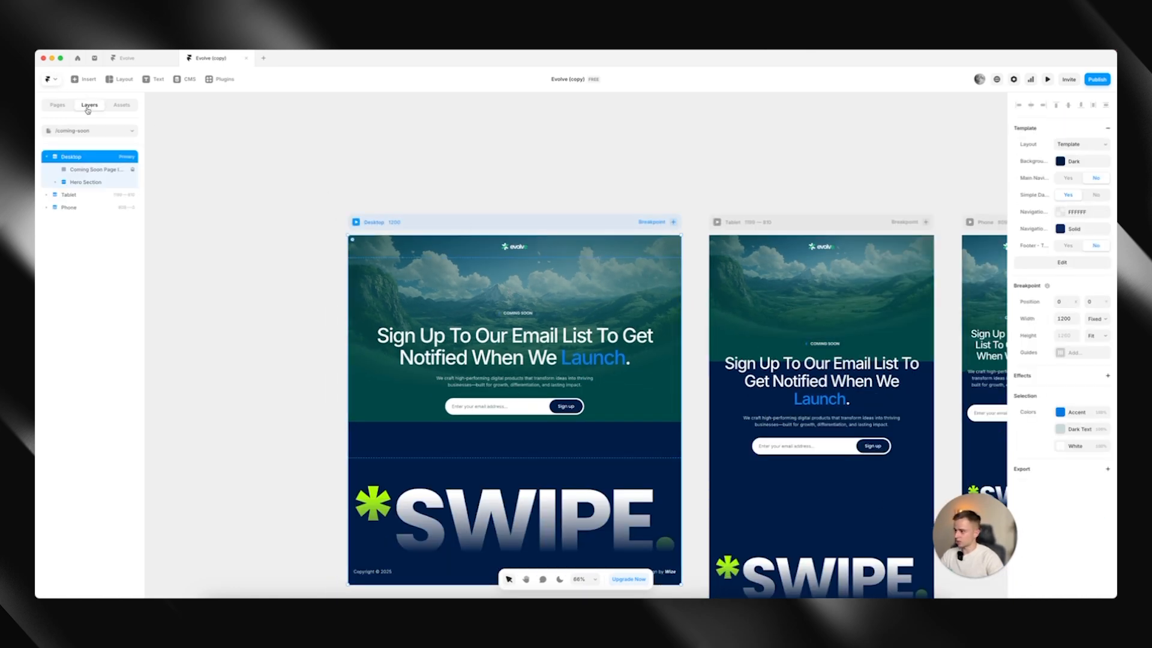
left_click(93, 169)
left_click(1061, 455)
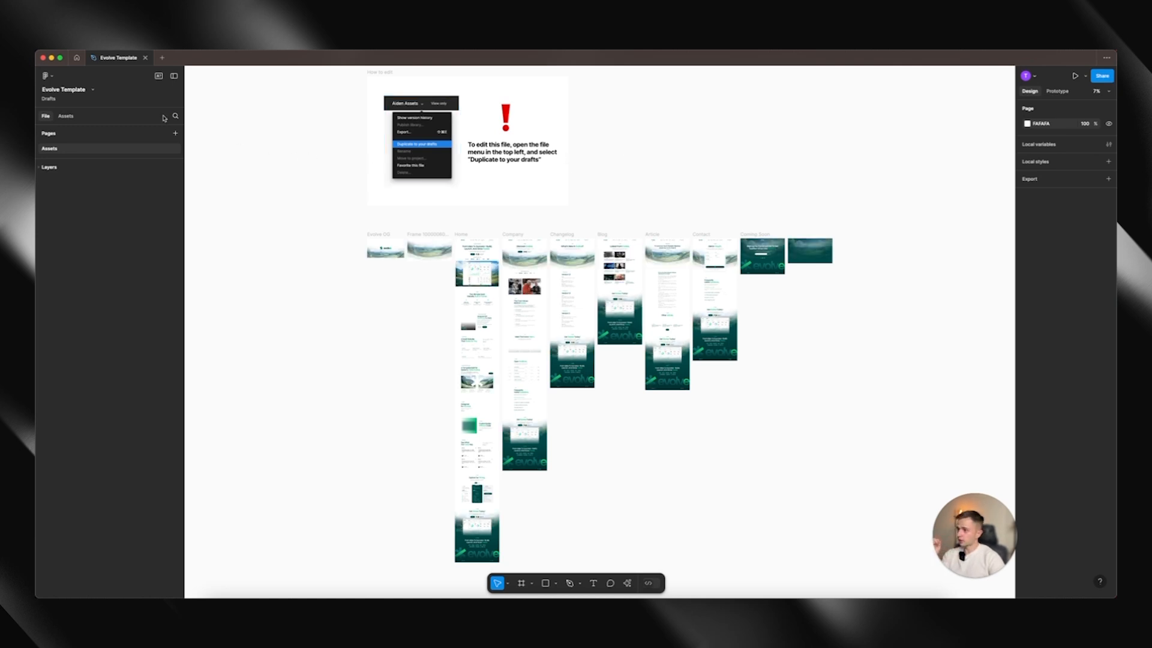
In Figma, duplicate the Evolve Template file and locate the landscape background beside the Coming Soon frame in the copy
left_click(92, 90)
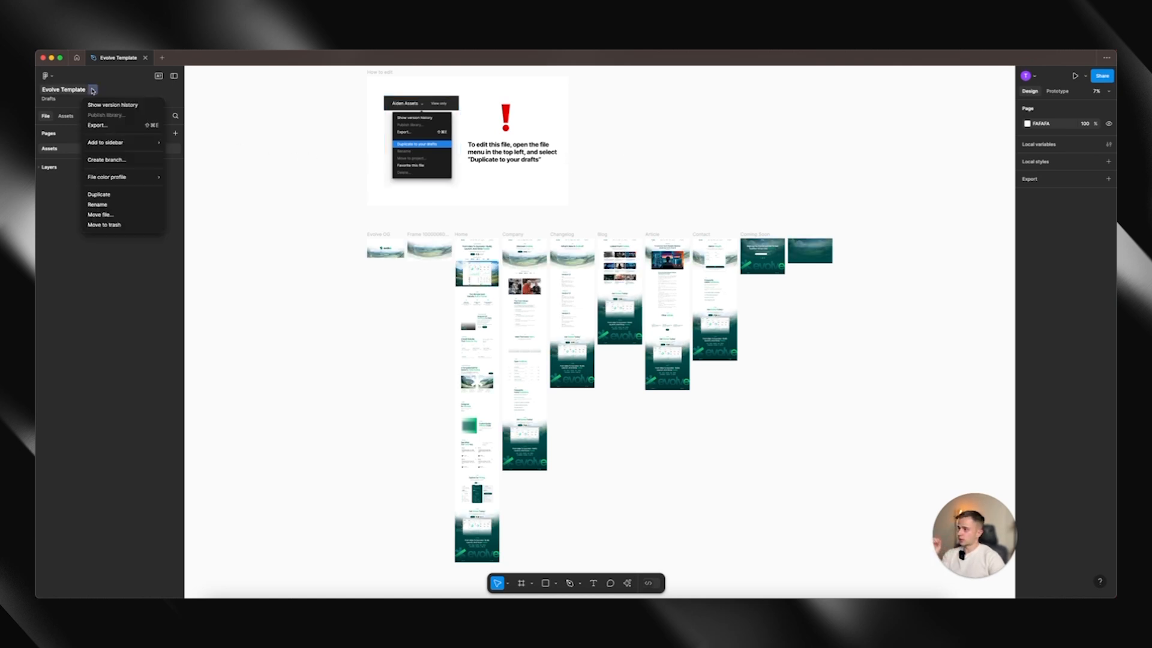
left_click(125, 198)
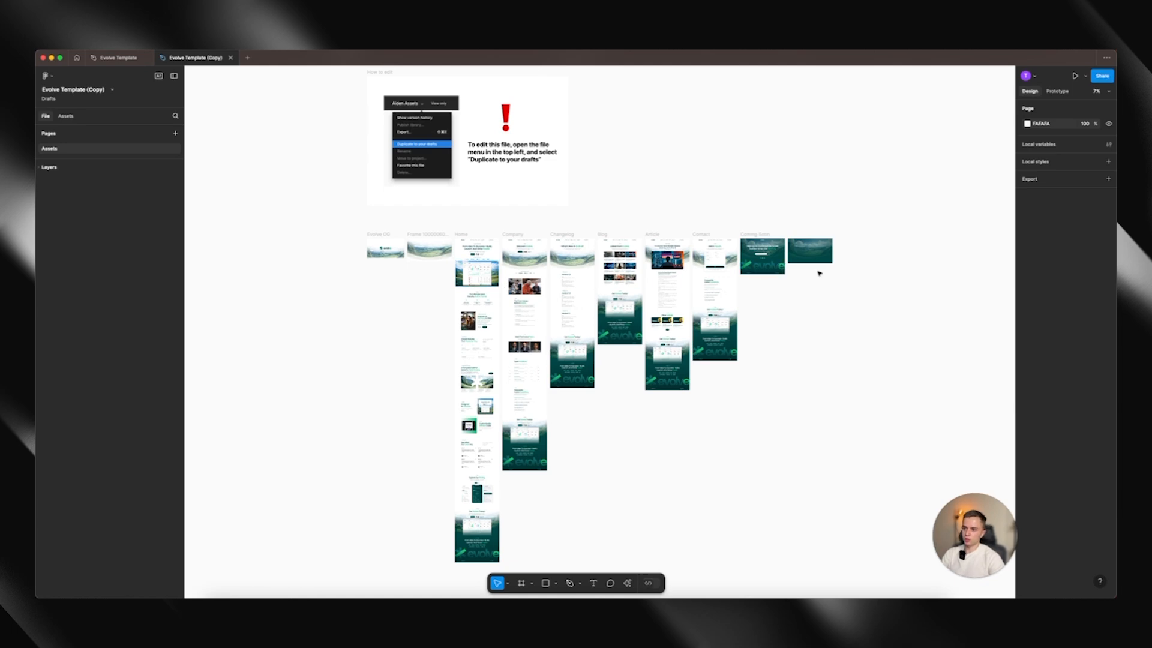
scroll(837, 251, "up", 5)
scroll(764, 214, "up", 5)
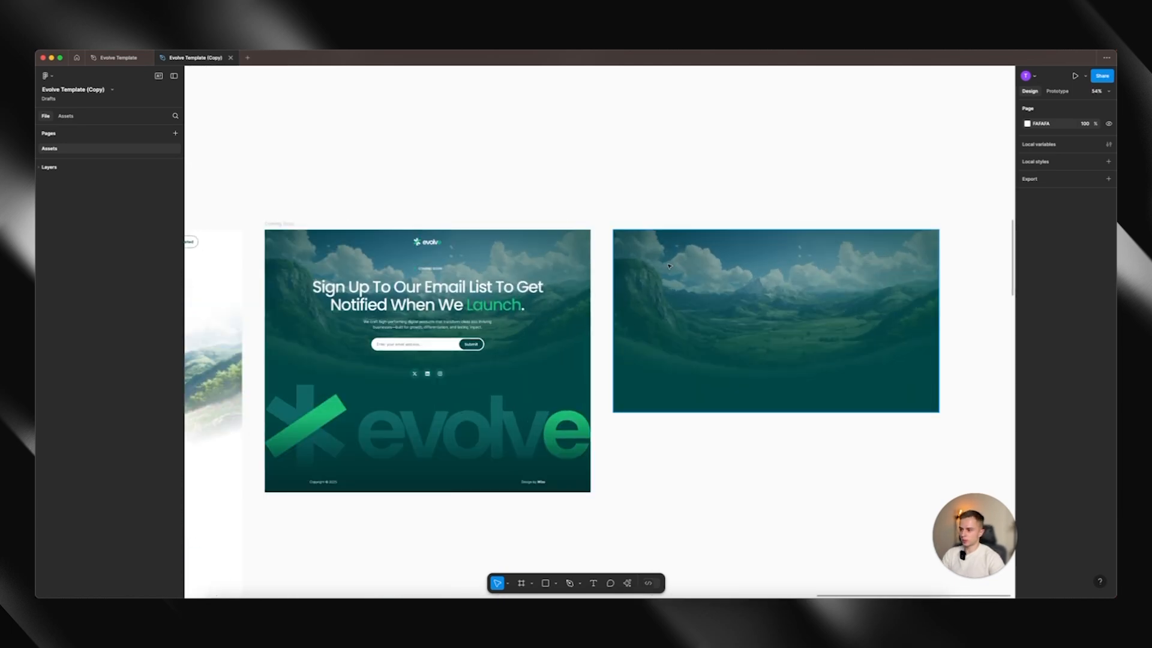
Open the landscape image's radial gradient fill in Figma, then switch to Framer and copy the Dark colour style's hex value
left_click(708, 303)
scroll(754, 298, "right", 2)
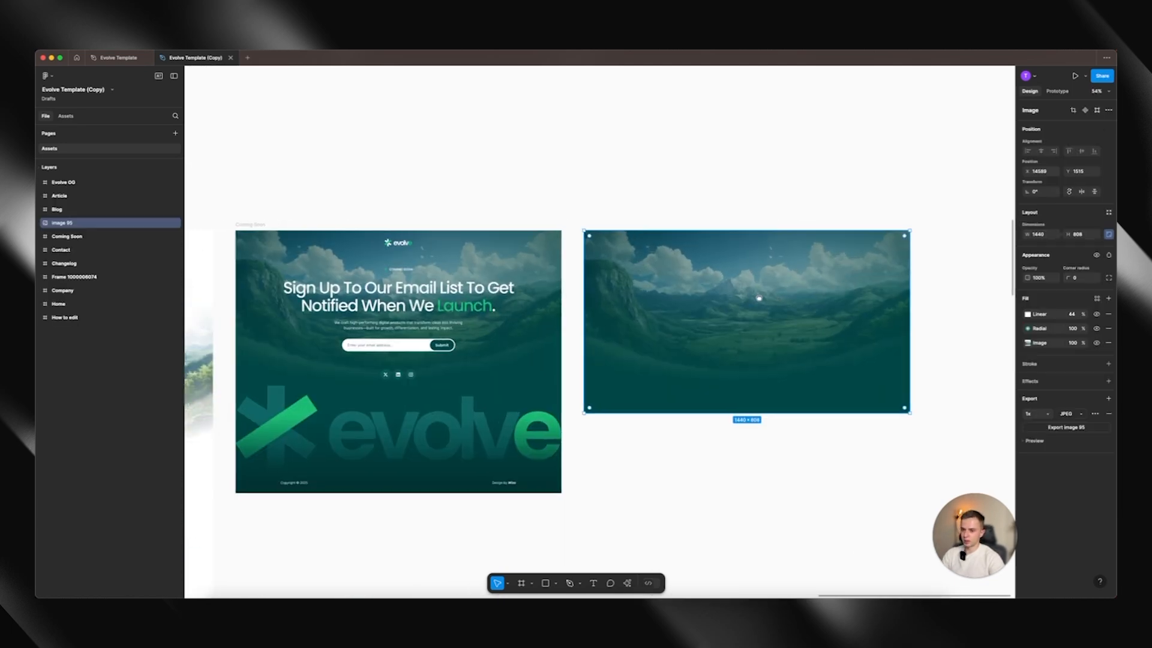
left_click(1026, 329)
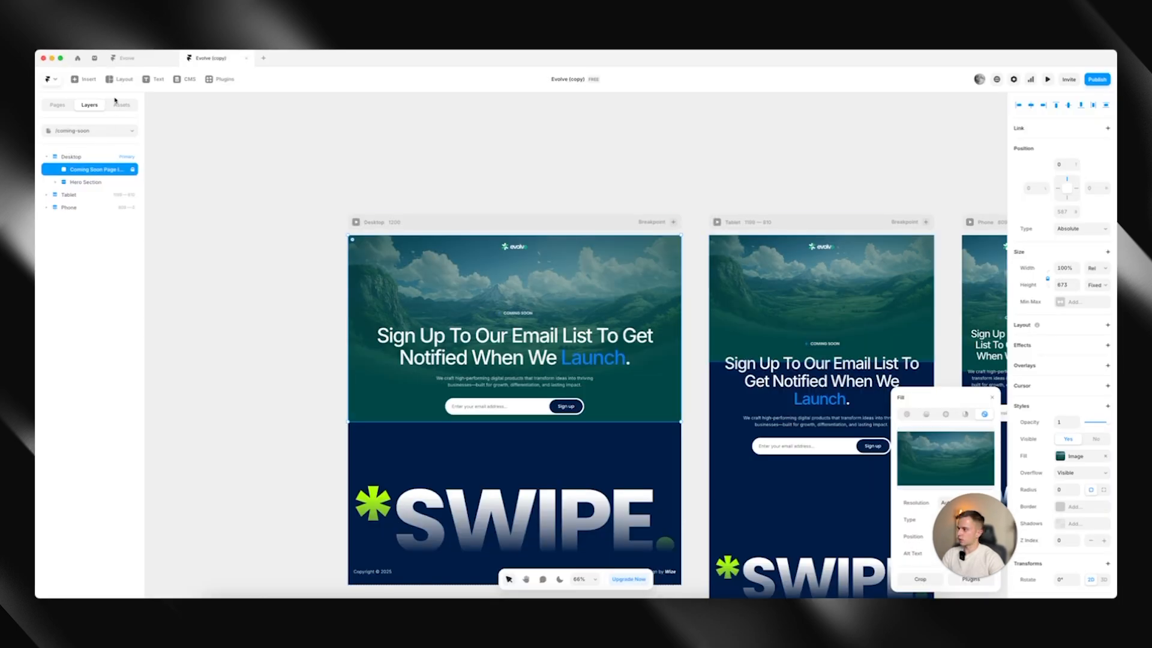
left_click(120, 105)
scroll(62, 516, "down", 5)
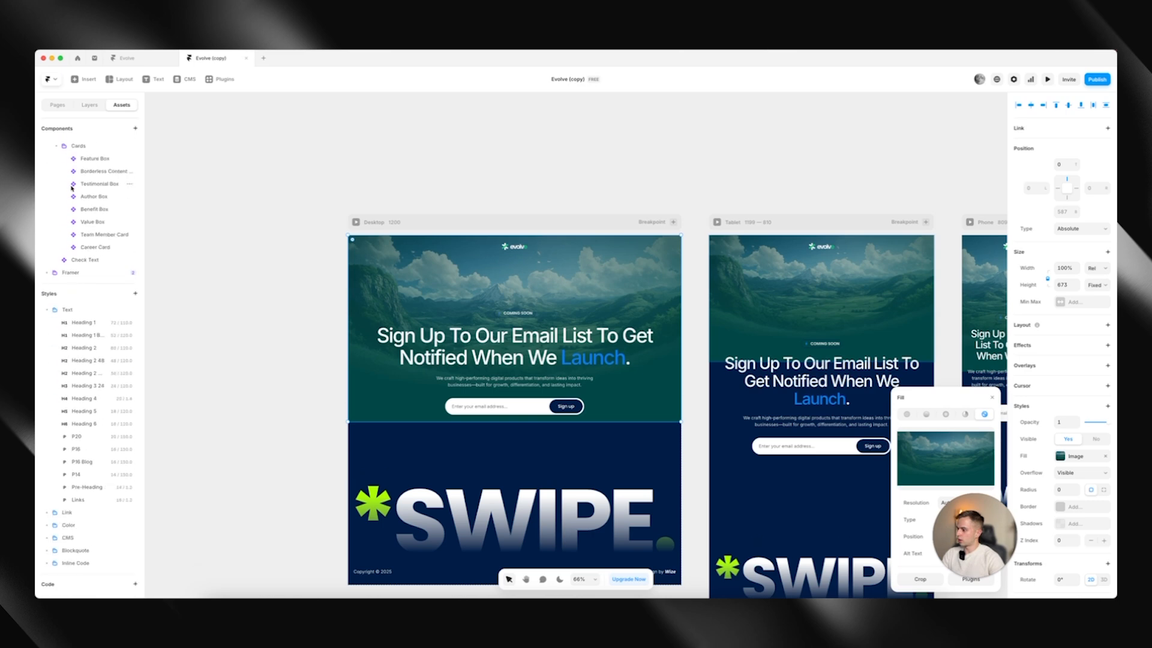
left_click(47, 525)
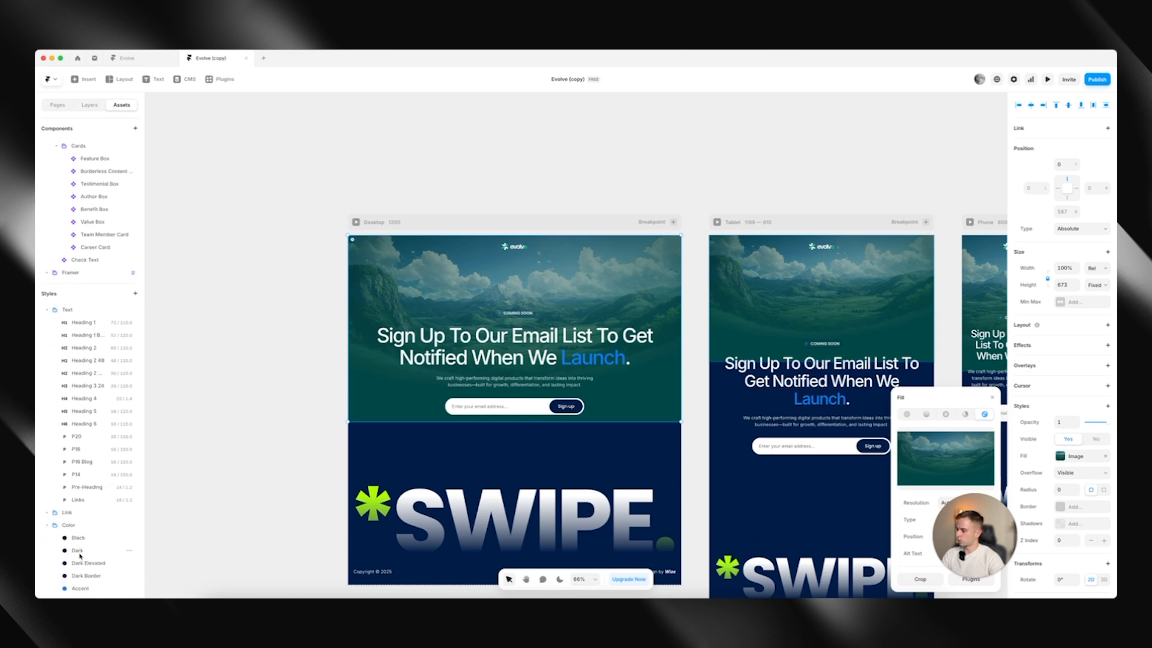
left_click(79, 556)
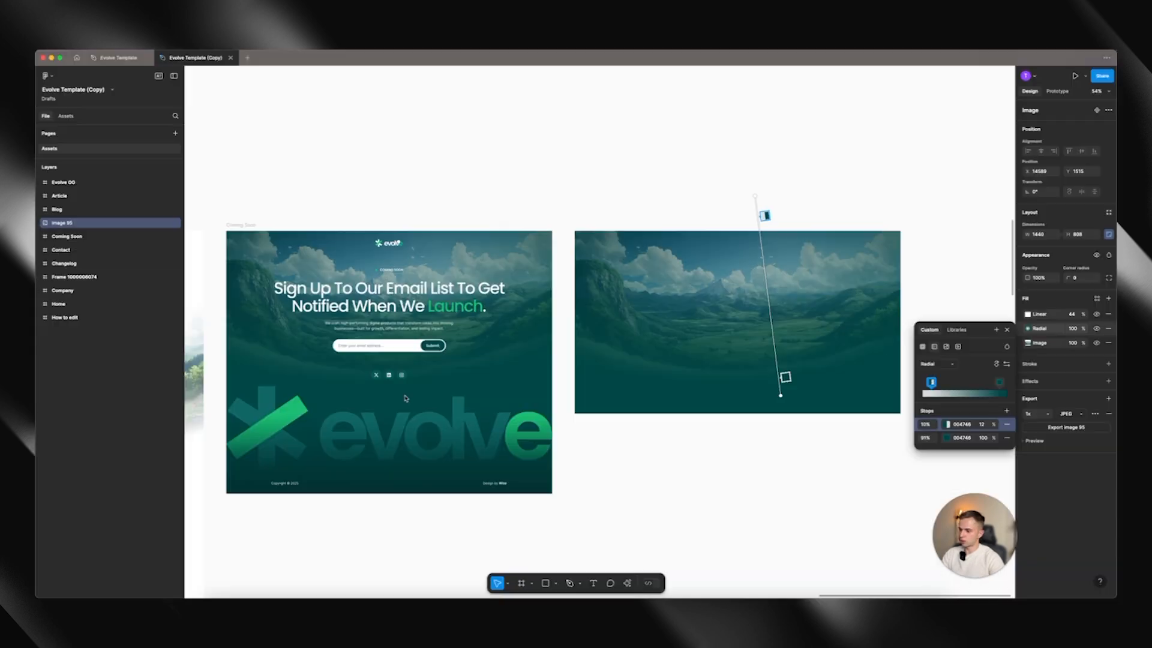
In Figma, set both colour stops of the landscape image's radial gradient to 001D47
left_click(964, 427)
type("001D47")
left_click(965, 437)
type("001D47")
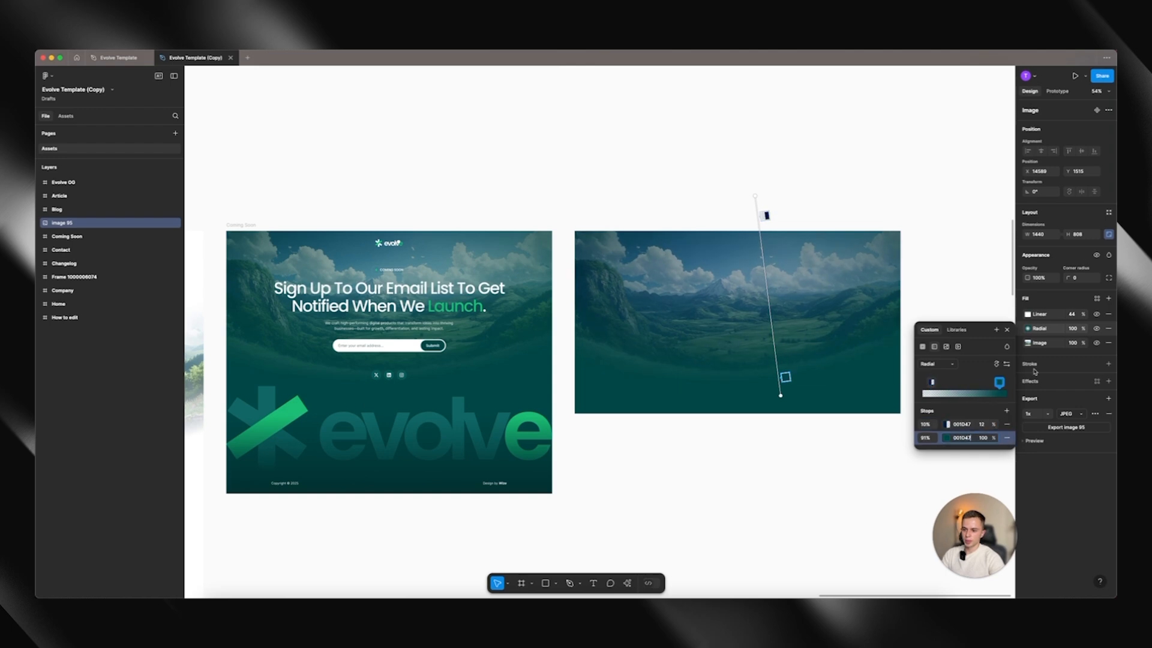
Set both colour stops of the landscape image's linear gradient fill to 001D47
left_click(1027, 314)
left_click(1028, 314)
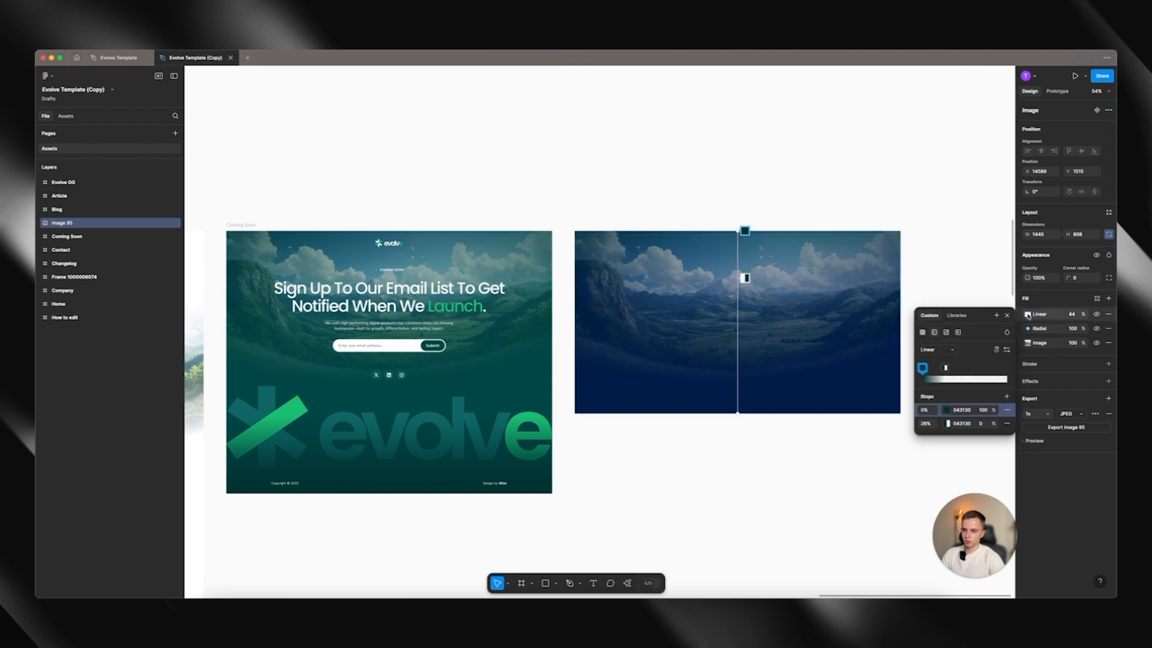
left_click(967, 411)
type("001D47")
left_click(967, 423)
type("001D47")
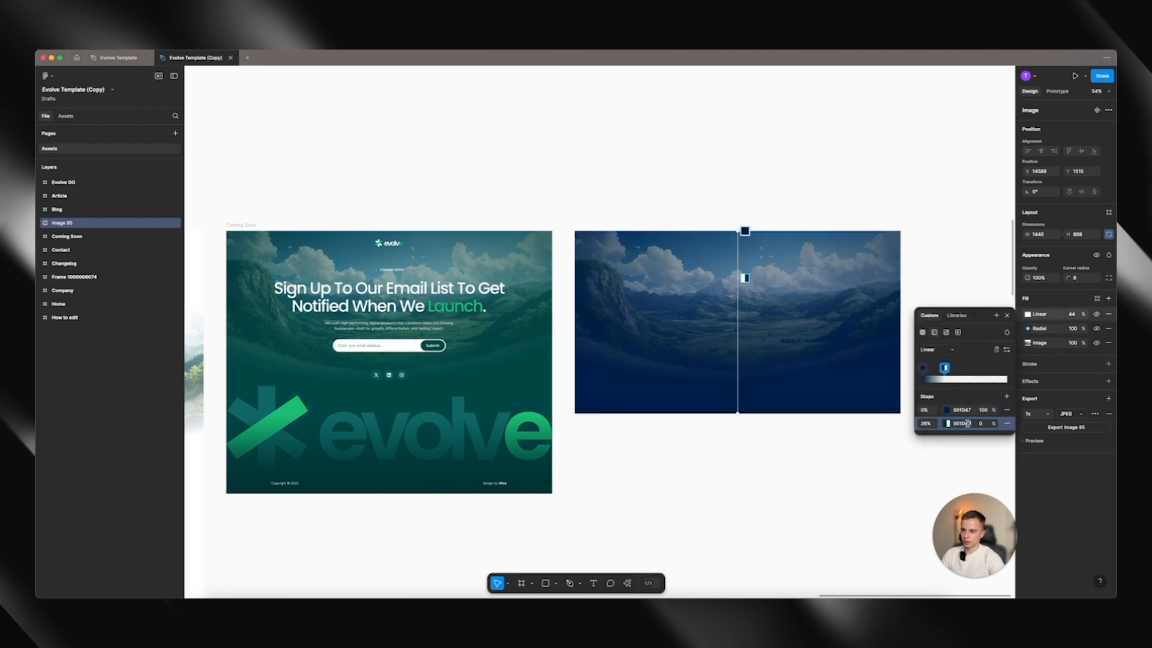
Close the gradient settings and export the recoloured landscape image as a 1x JPEG
left_click(643, 173)
left_click(645, 174)
left_click(739, 264)
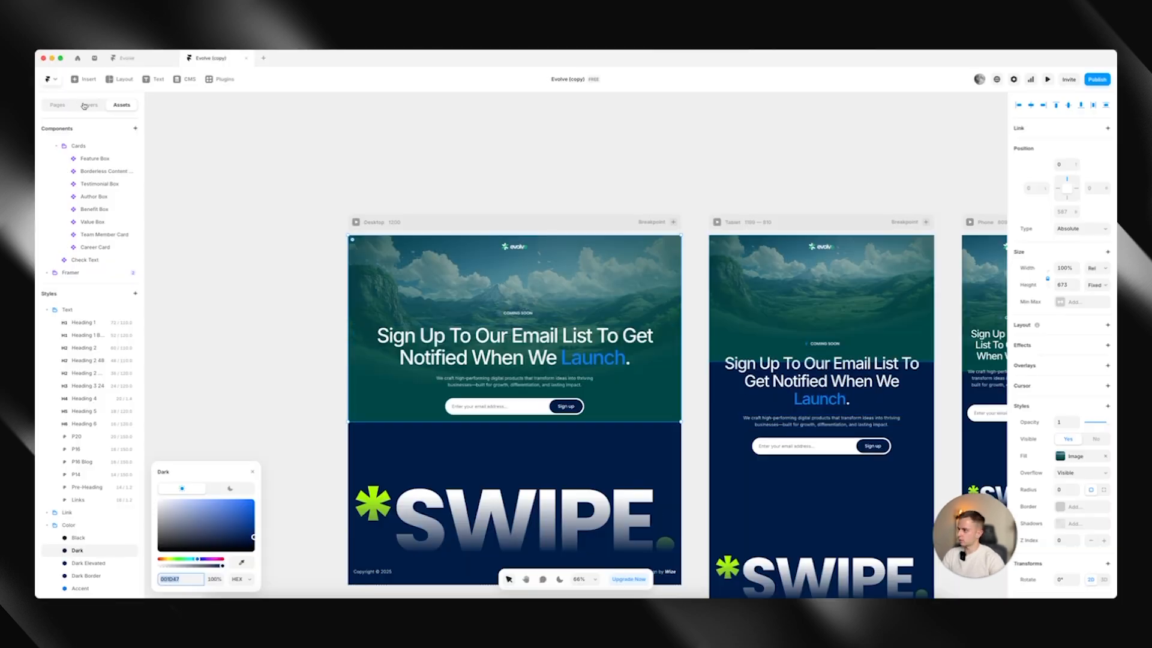
In Framer, replace the image fill of the coming-soon page's background layer with the exported image 95.jpg
left_click(85, 107)
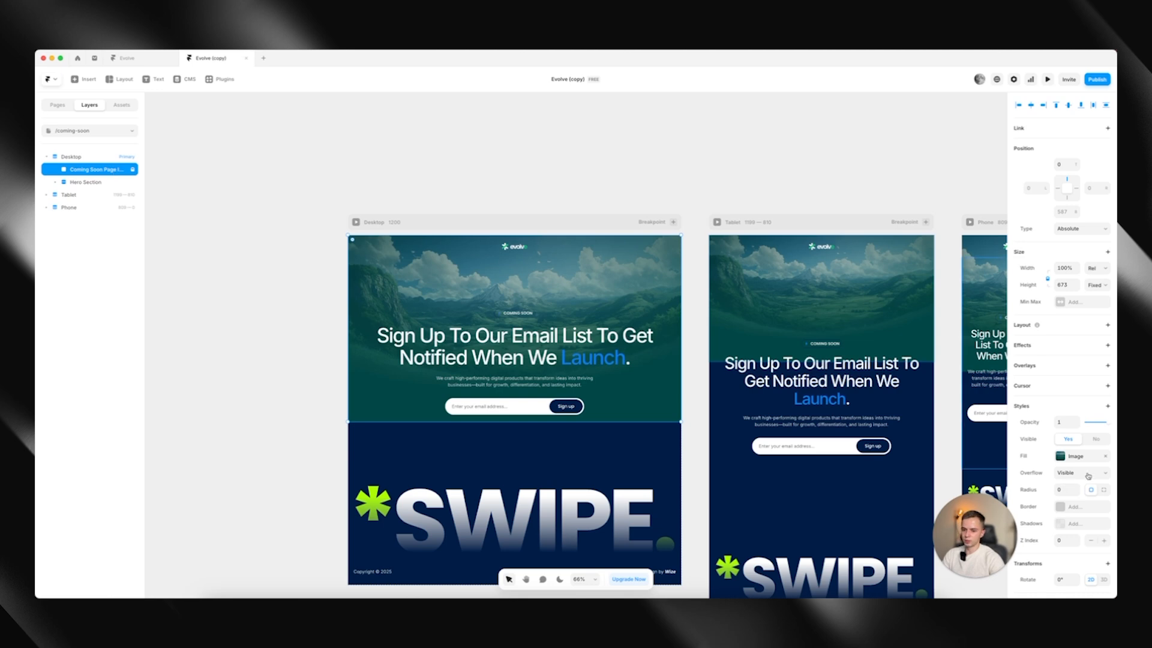
left_click(1074, 456)
mouse_move(956, 465)
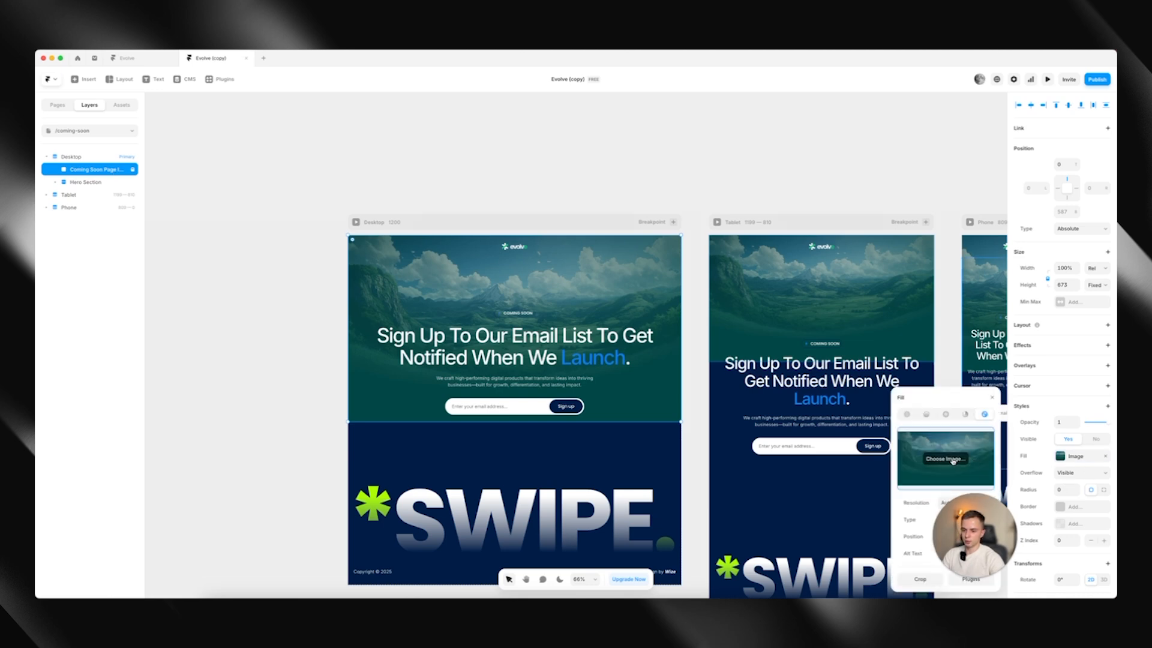
left_click(953, 459)
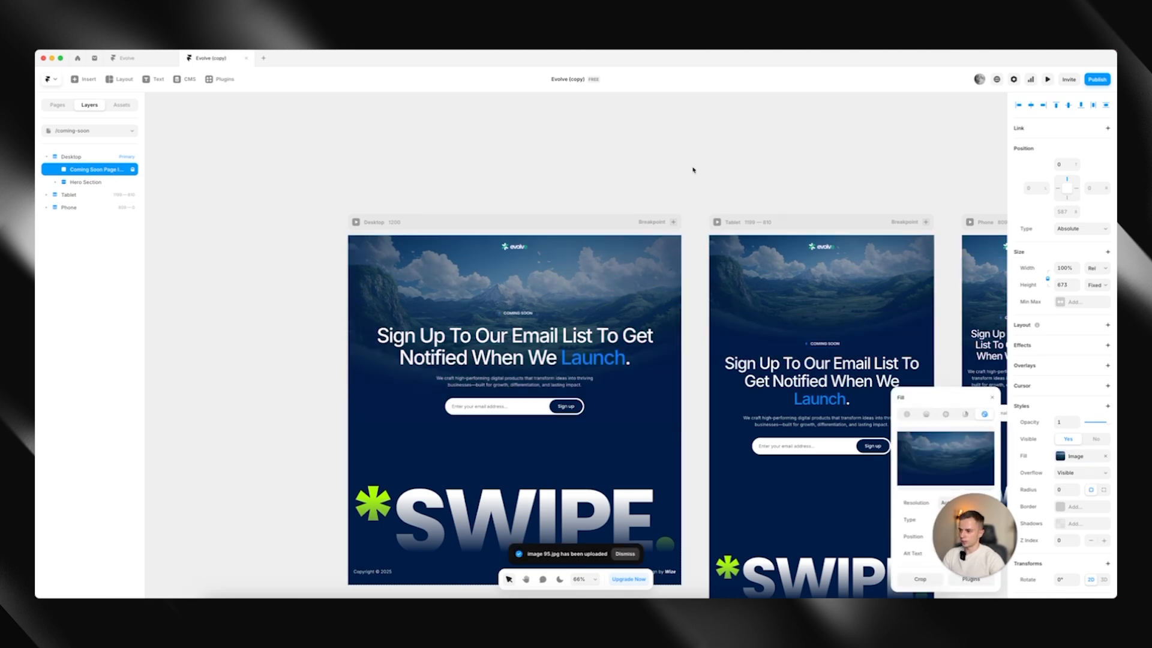
left_click(691, 170)
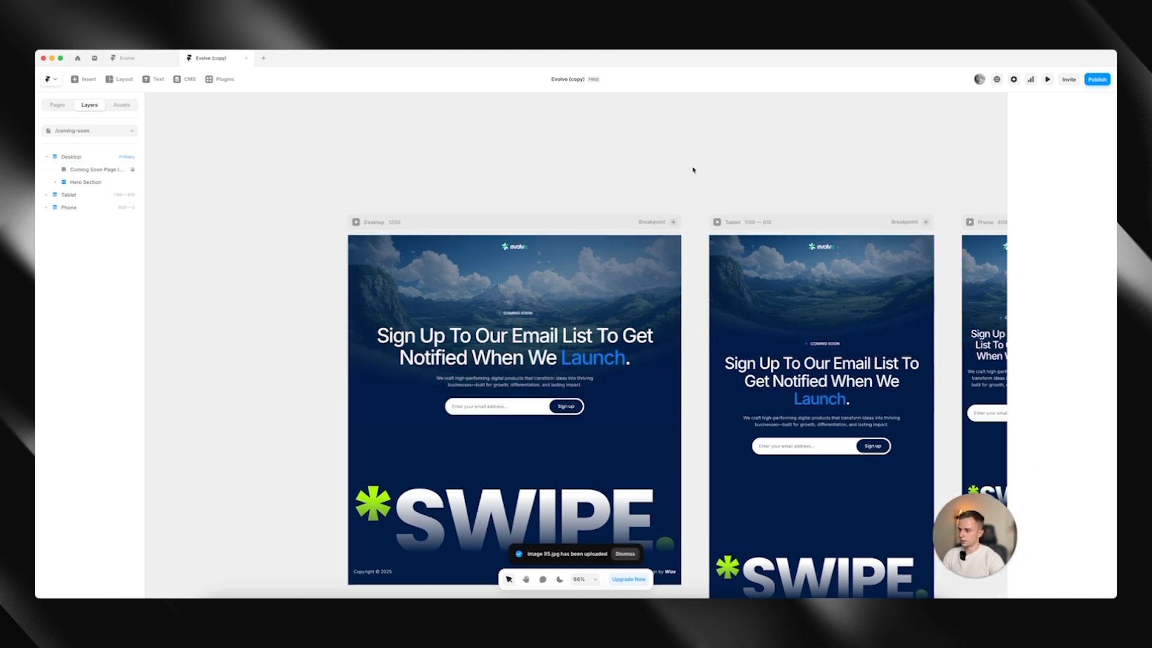
scroll(691, 169, "down", 2)
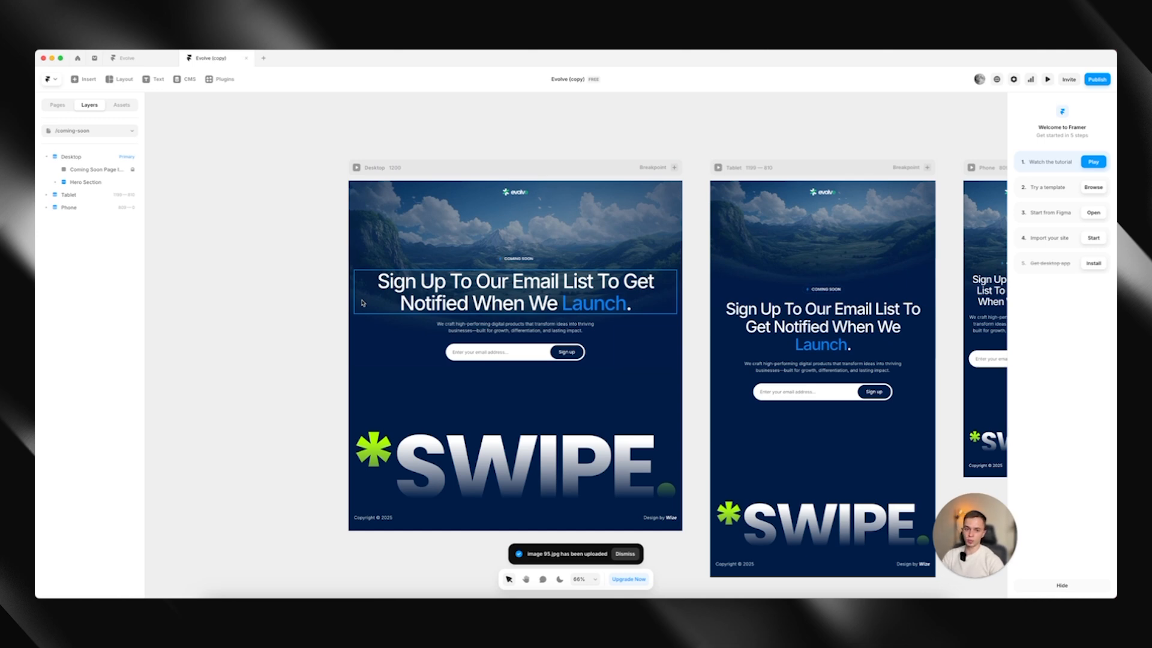
Open the /404 page and examine its hero background on the Desktop breakpoint
left_click(57, 105)
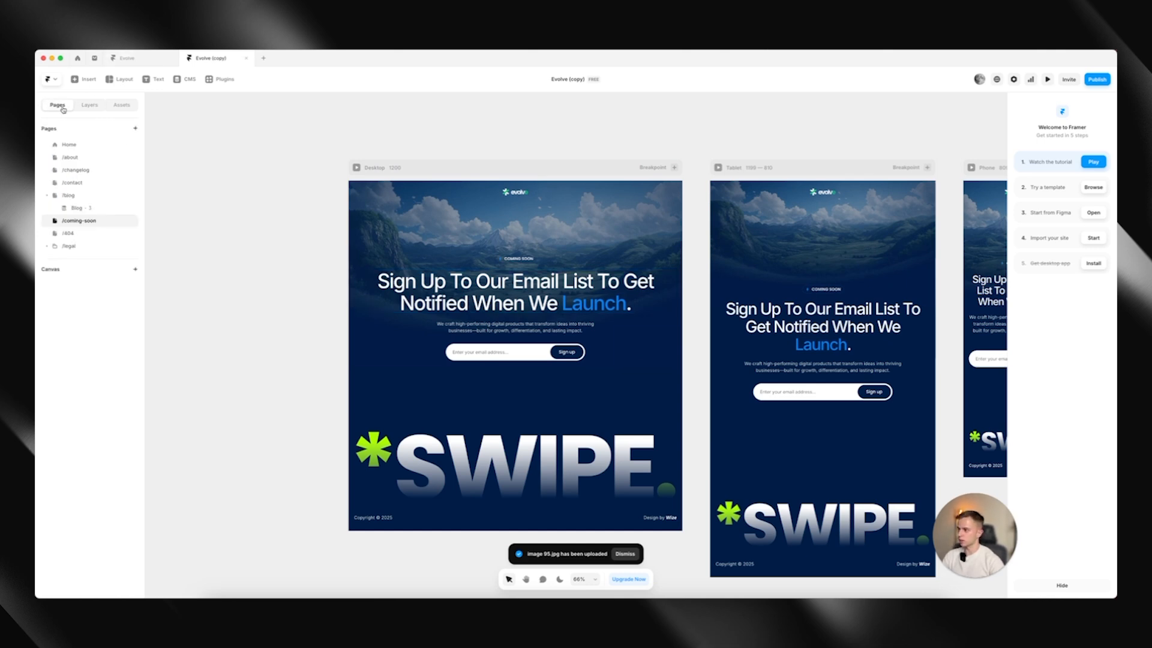
left_click(79, 236)
scroll(310, 201, "down", 1)
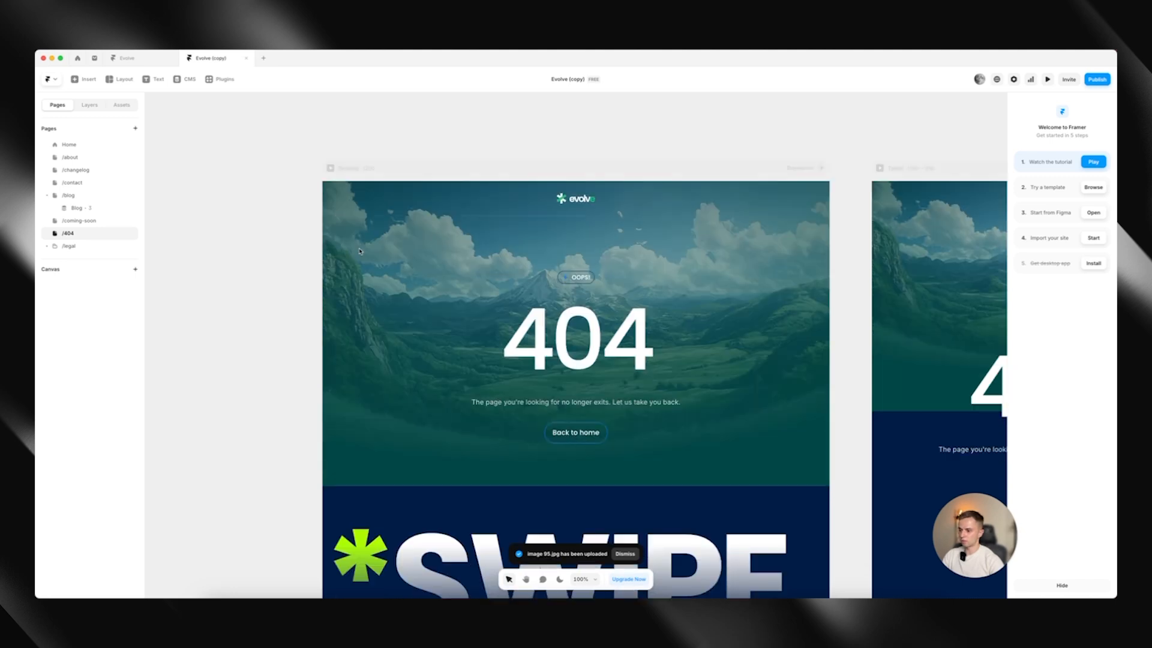
scroll(360, 274, "down", 1)
left_click(406, 439)
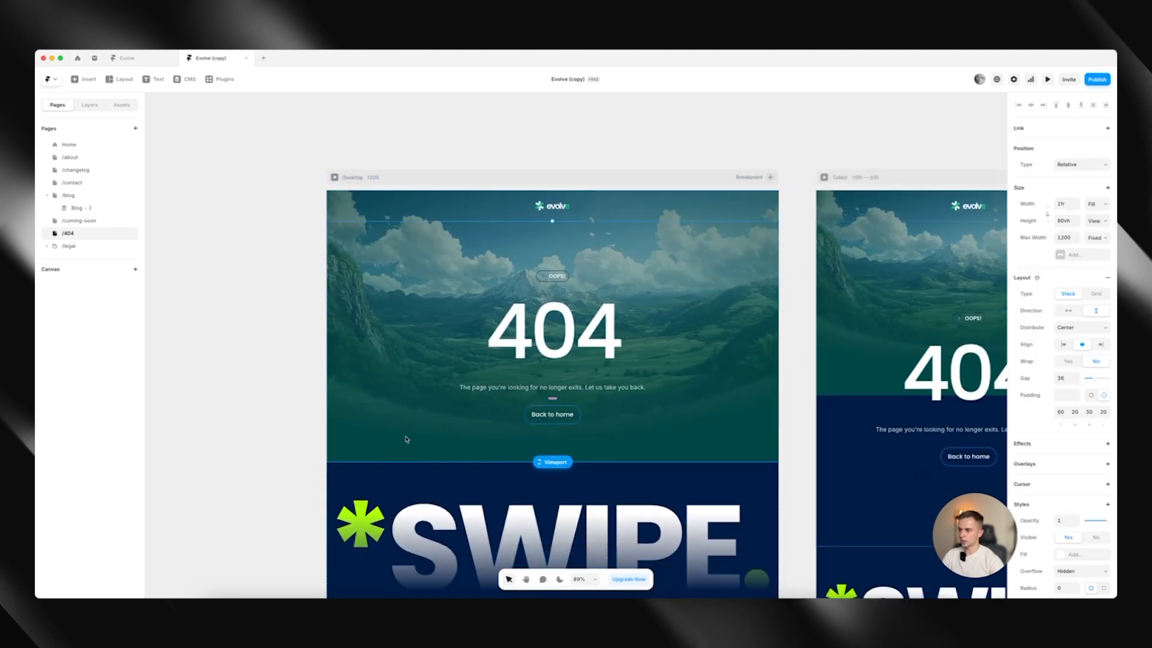
Return to the /coming-soon page and copy the image fill of its Desktop background layer
left_click(92, 221)
left_click(85, 106)
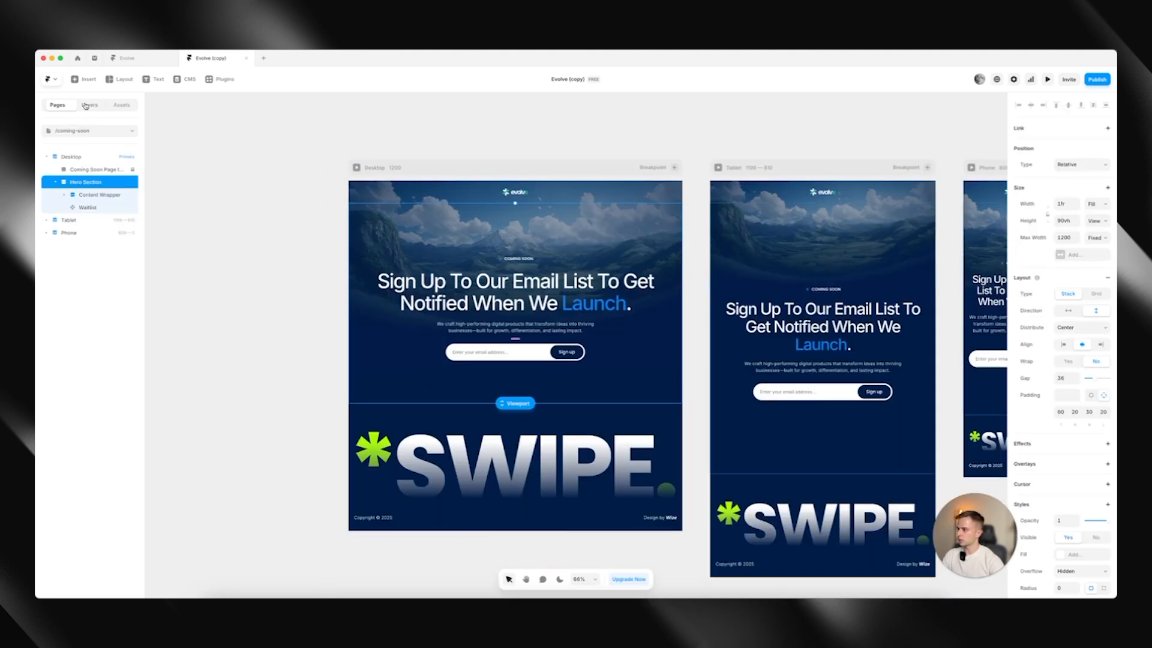
left_click(93, 169)
right_click(1082, 455)
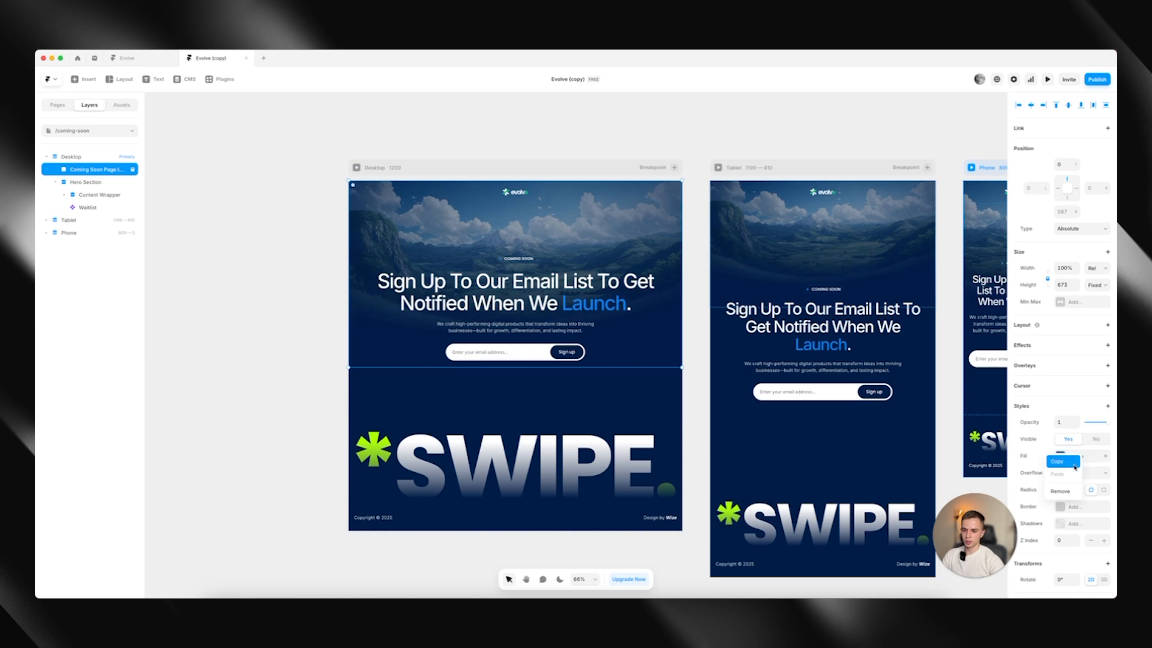
left_click(1073, 461)
Paste the copied image fill onto the Desktop background layer of the /404 page
left_click(90, 131)
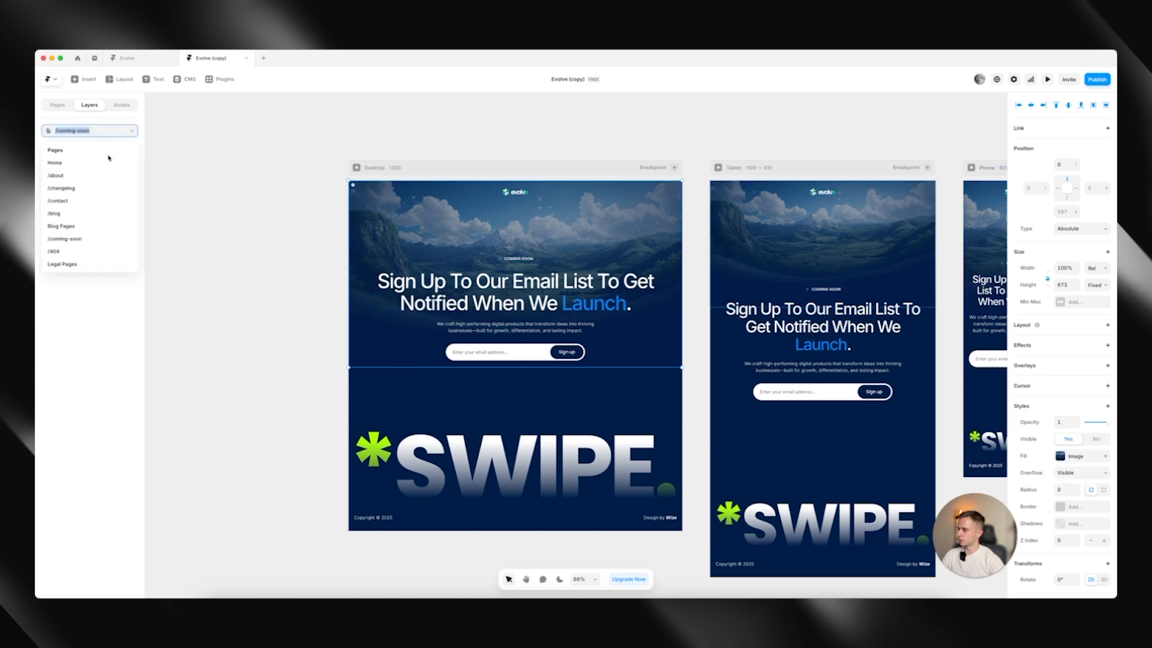
left_click(79, 255)
left_click(93, 170)
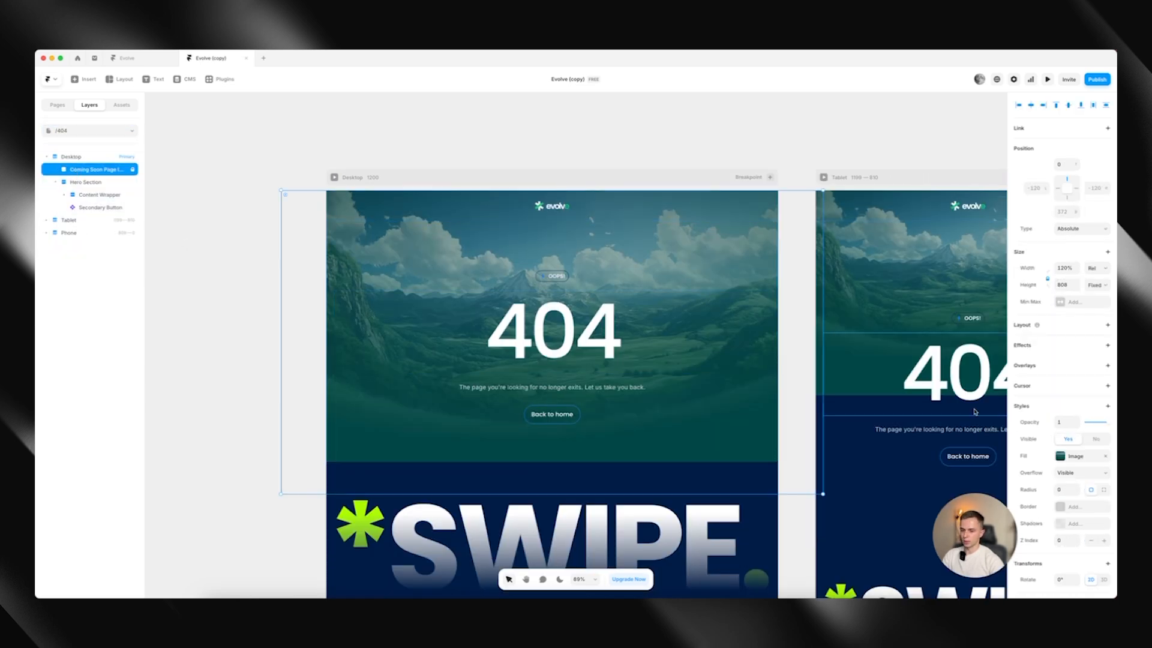
right_click(1067, 455)
left_click(1071, 472)
scroll(710, 303, "down", 1)
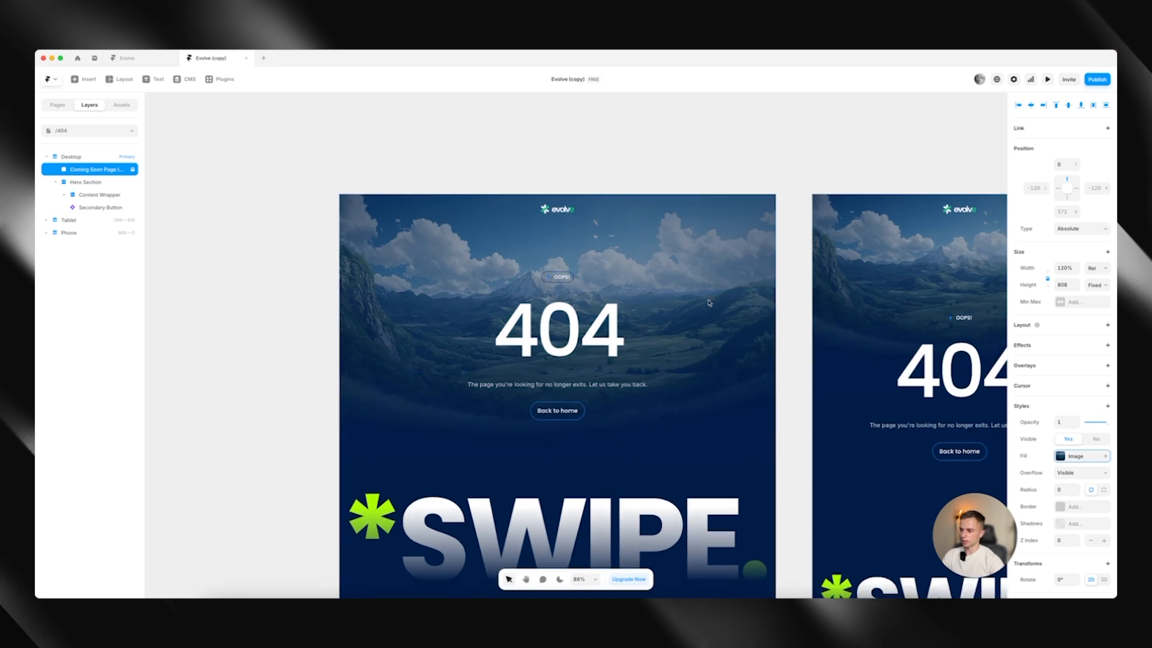
scroll(710, 303, "down", 3)
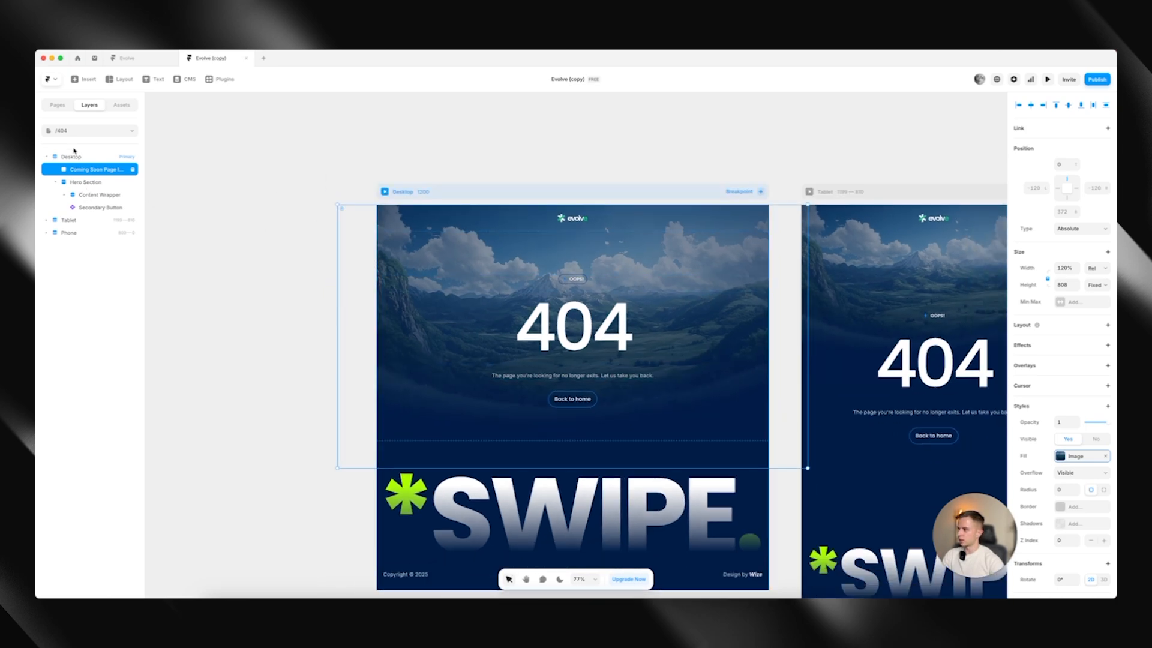
Open the Legal Pages template and review the Privacy Policy page's header and body text
left_click(72, 130)
left_click(90, 262)
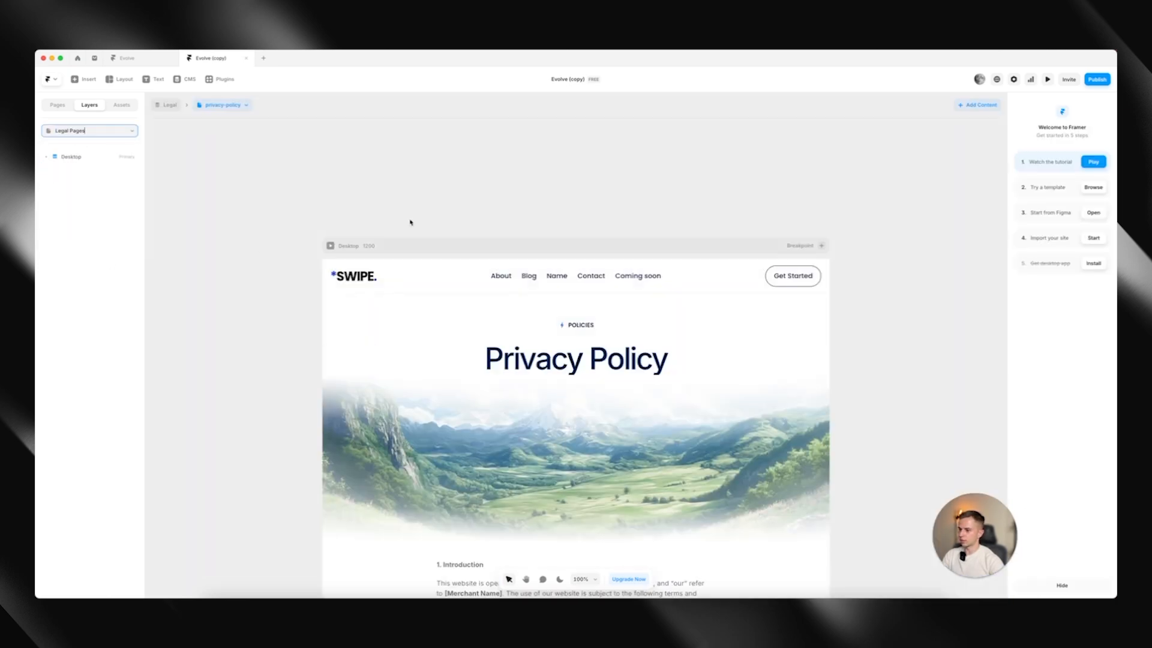
scroll(411, 222, "down", 5)
scroll(385, 220, "down", 10)
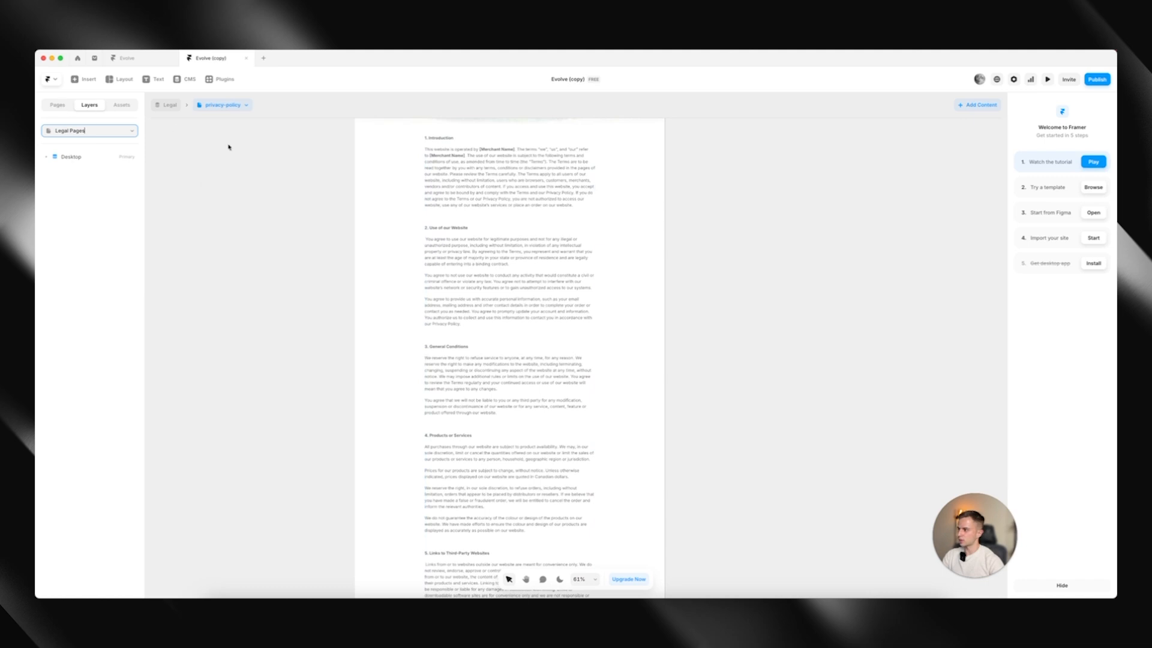
scroll(229, 147, "up", 6)
scroll(267, 172, "down", 2)
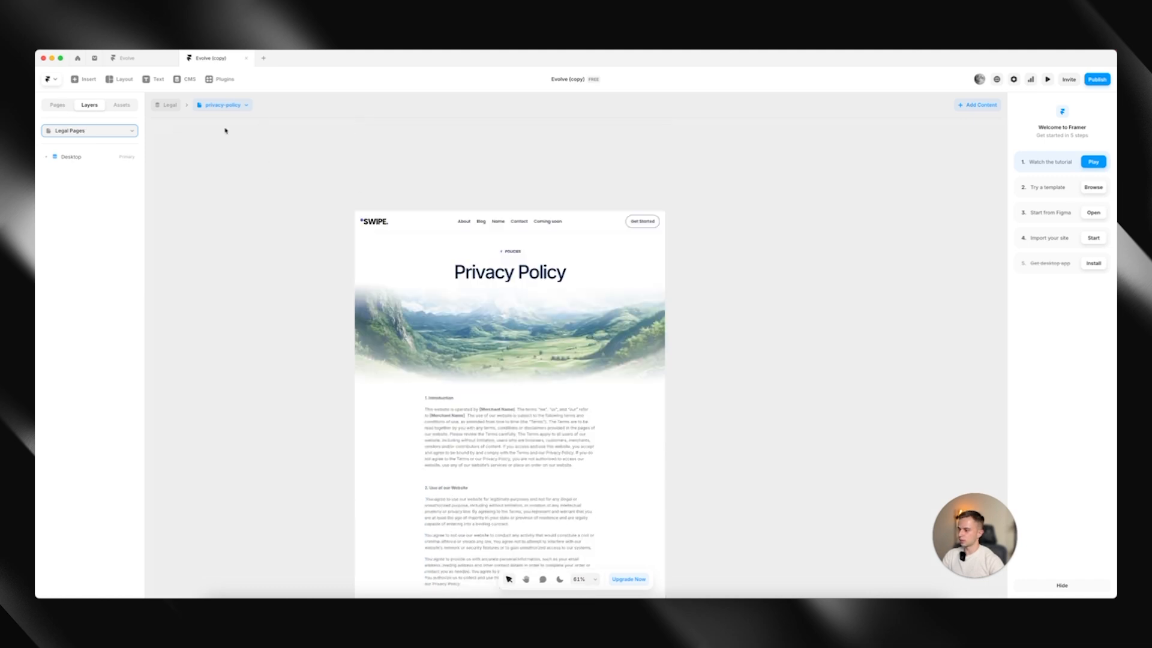
Examine the Privacy Policy and Terms & Conditions entries in the CMS Legal collection, and leave the CMS
left_click(183, 84)
left_click(192, 148)
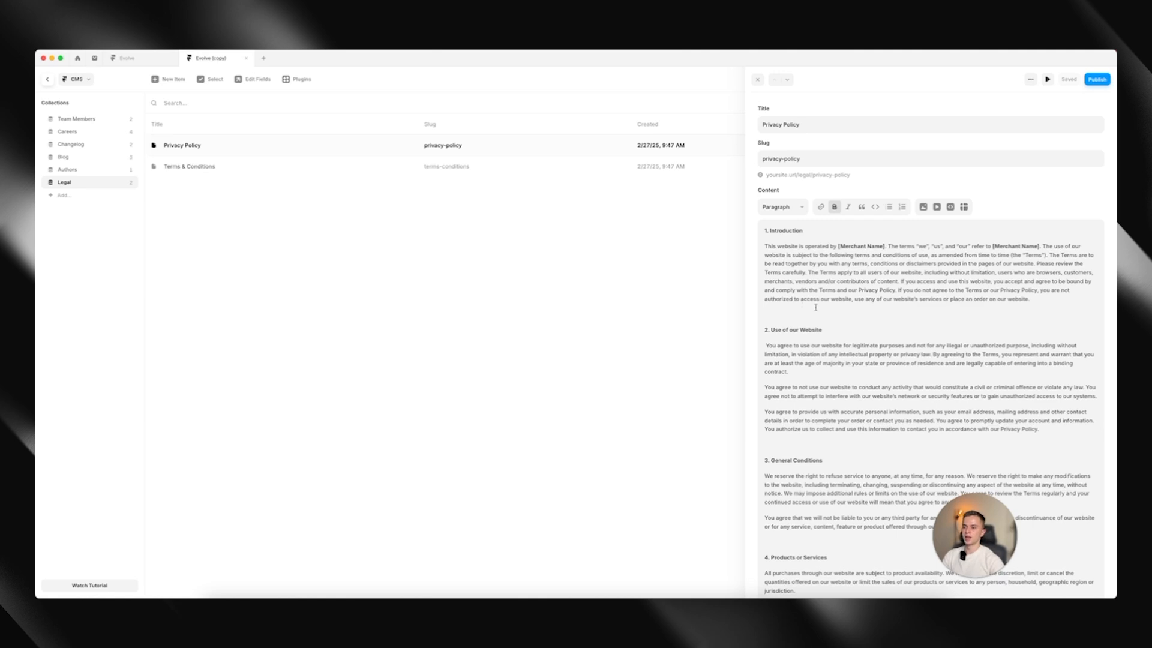
left_click(225, 171)
left_click(225, 149)
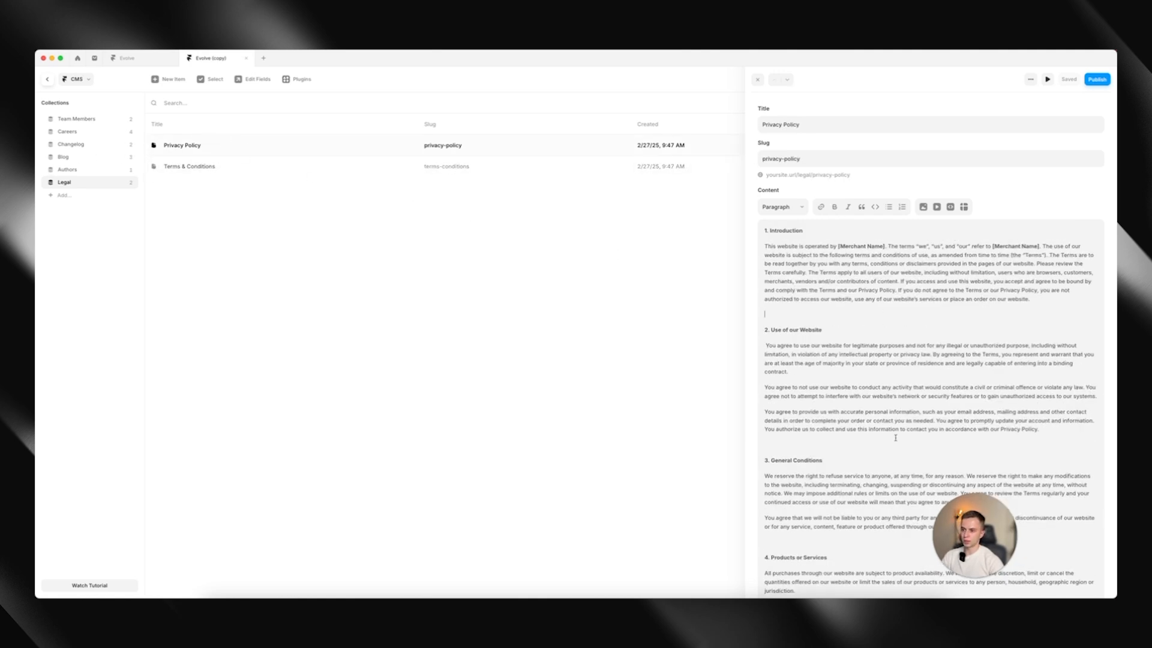
left_click_drag(900, 437, 871, 273)
key("super+a")
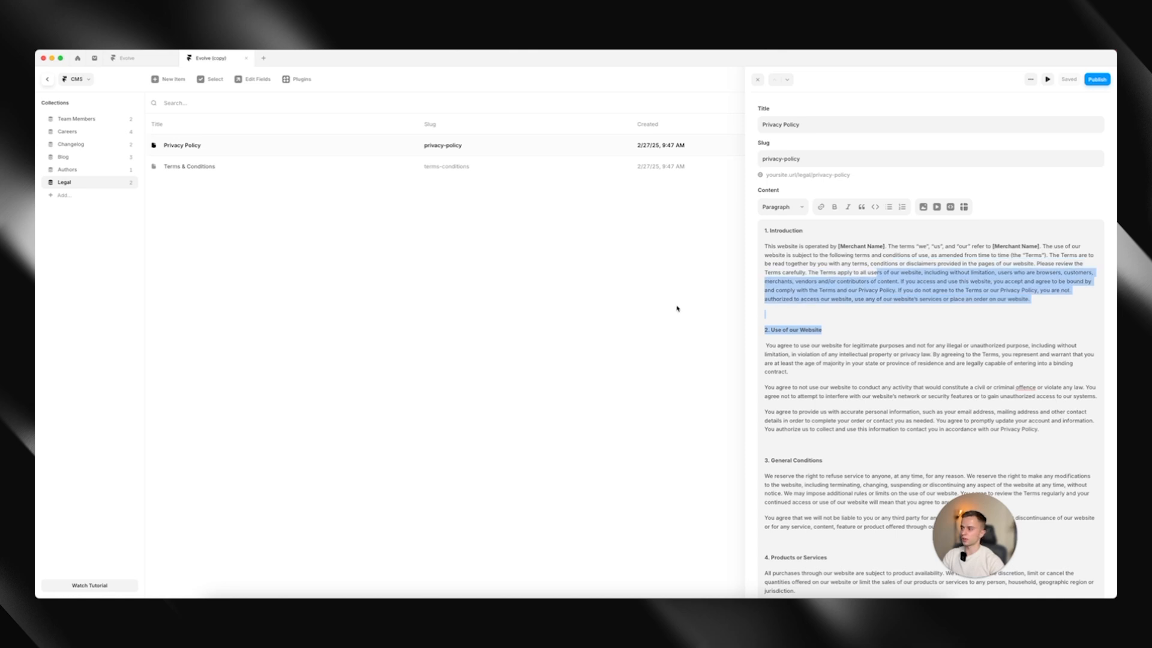
left_click(678, 308)
left_click(47, 79)
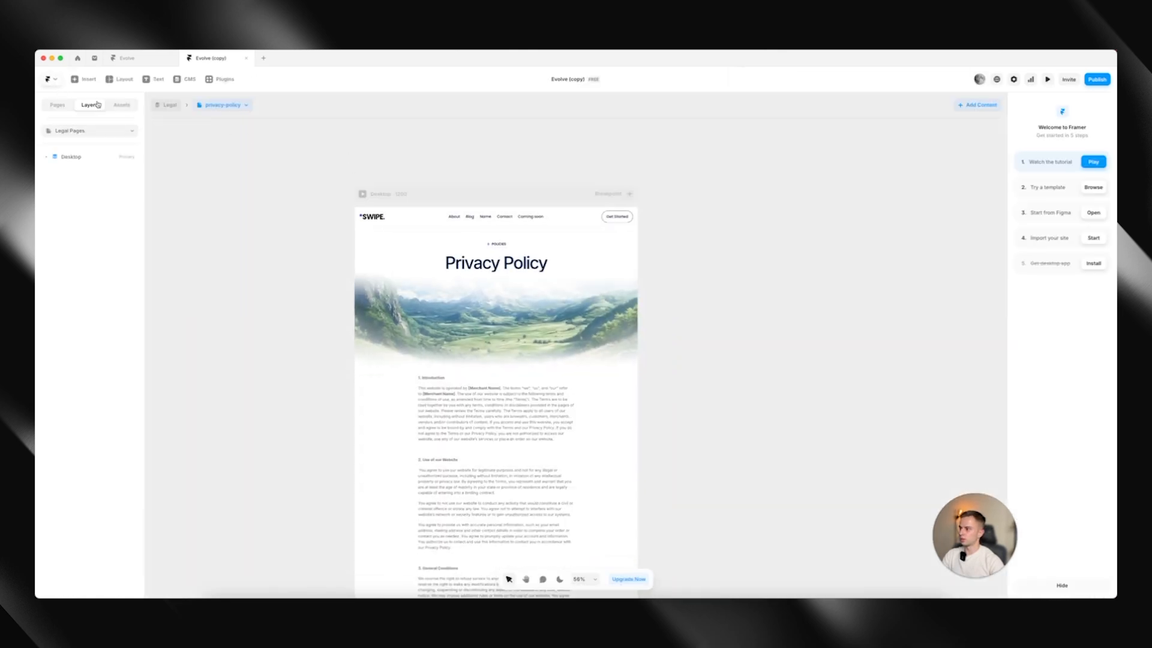
Go back to the Home page and look over its sections across the breakpoints
left_click(72, 106)
right_click(83, 139)
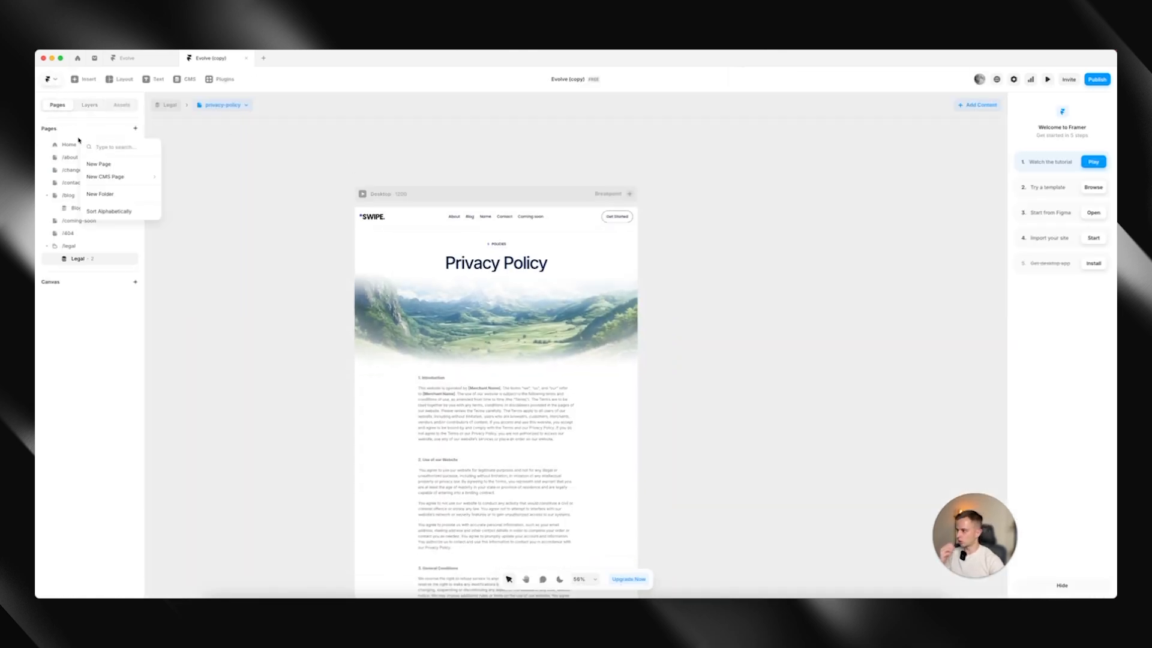
left_click(69, 144)
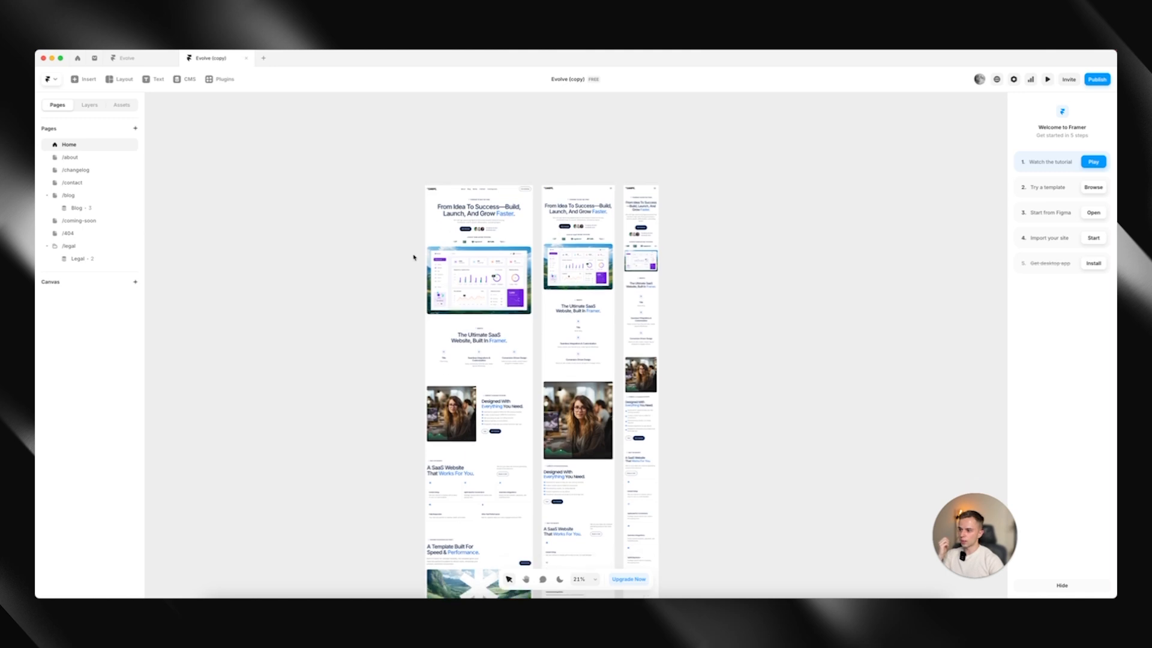
scroll(414, 258, "down", 4)
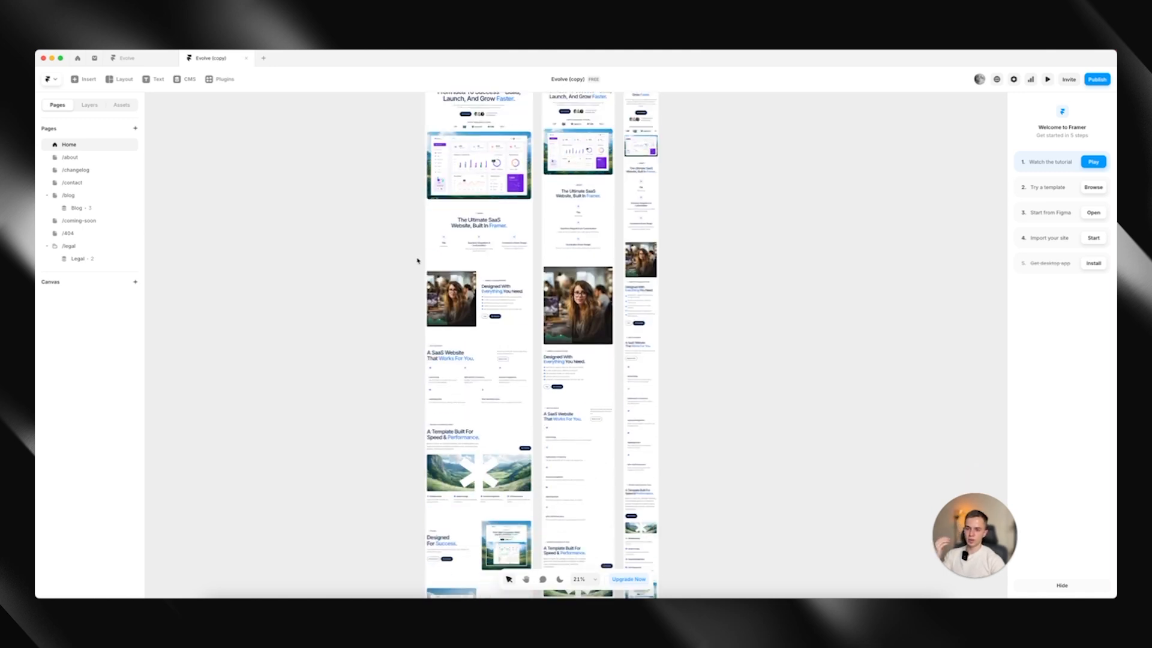